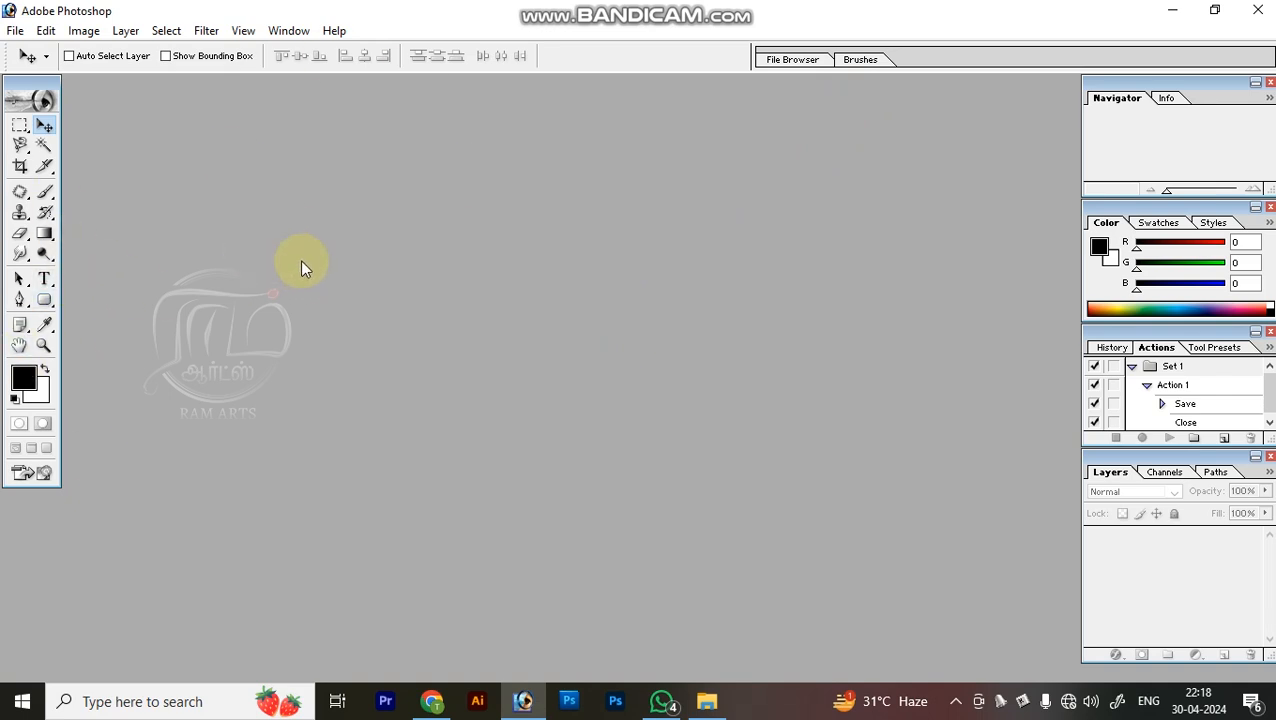
Open the photo pexels-soldiervip-1391498 from the Downloads folder.
click(15, 30)
mouse_move(46, 31)
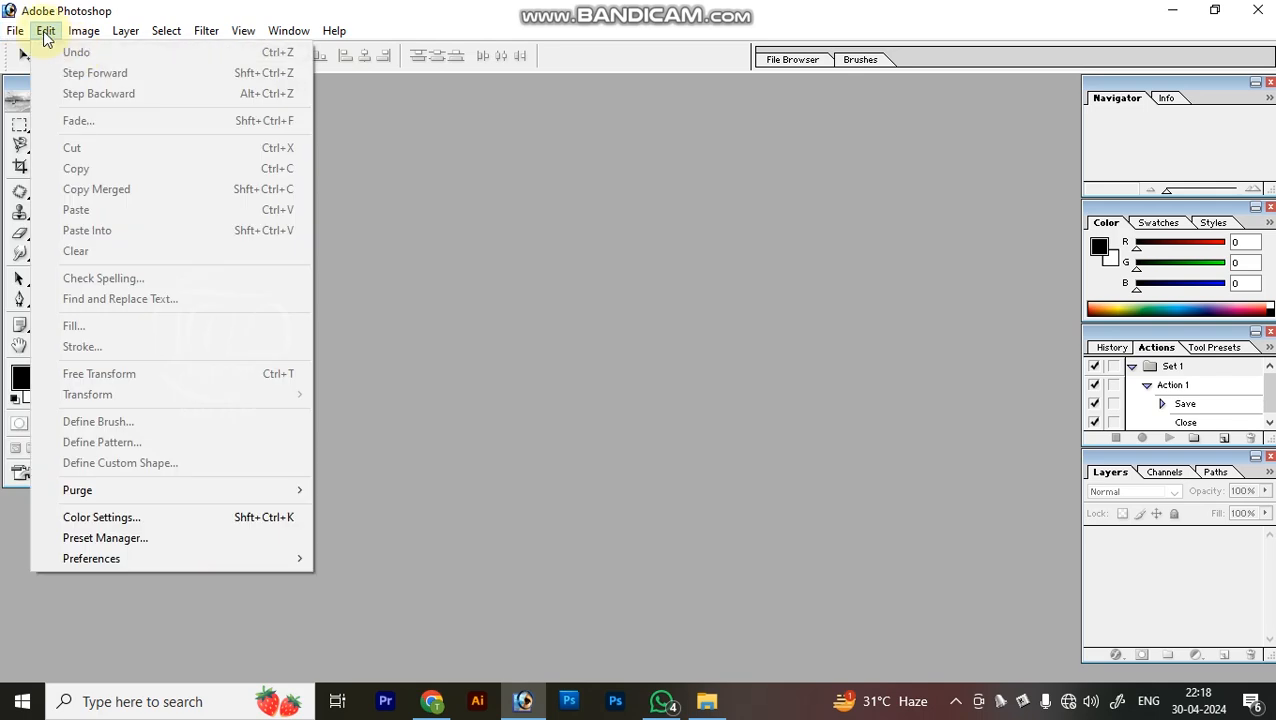
click(38, 75)
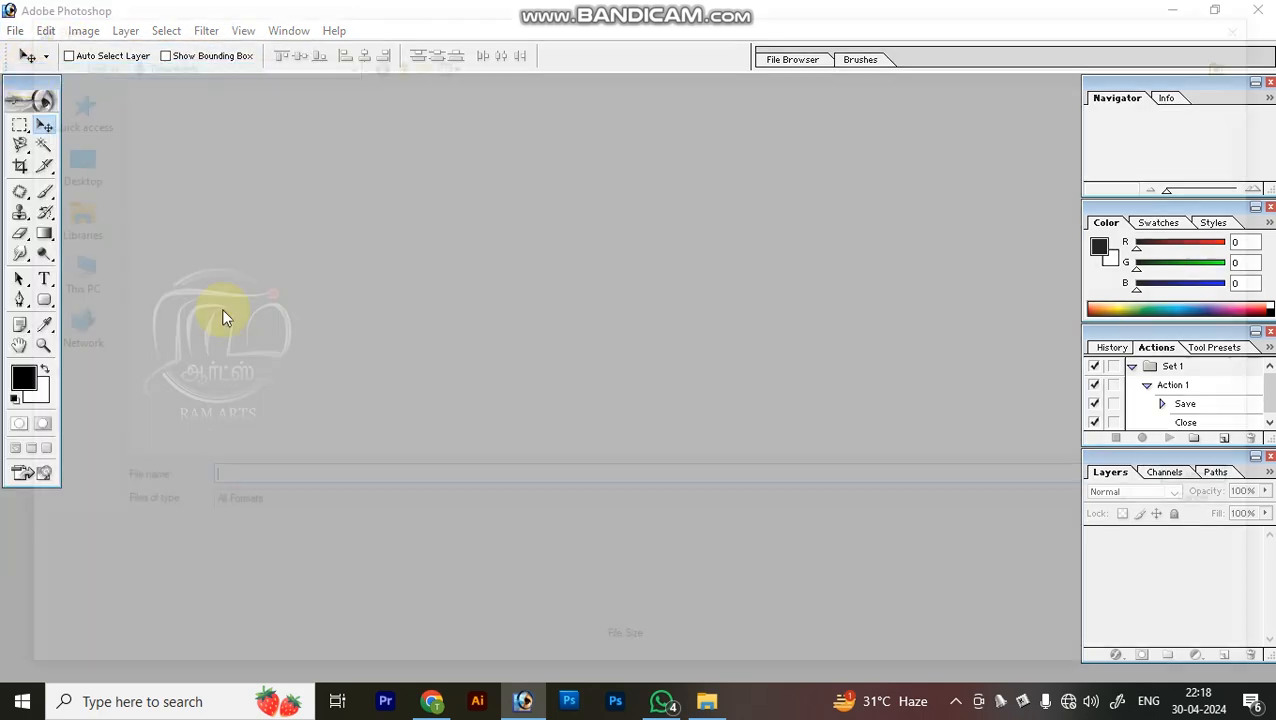
click(145, 150)
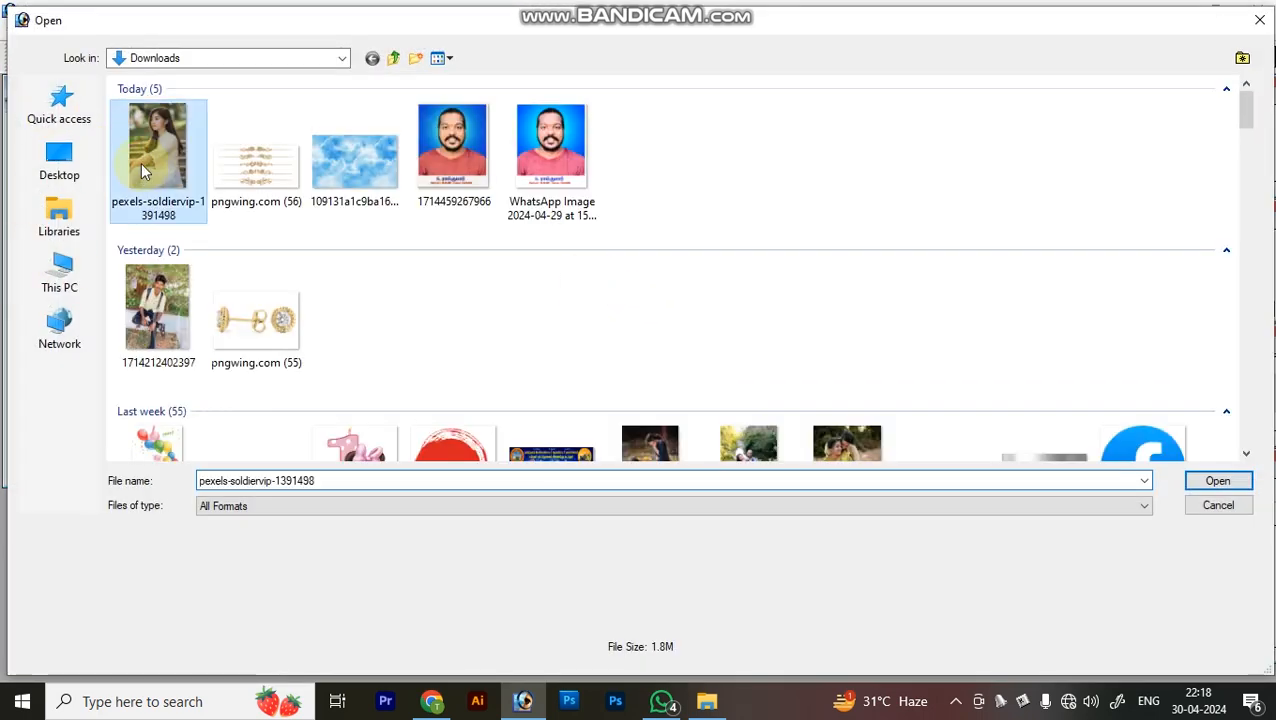
double_click(141, 162)
Display the whole photo in full screen mode with the menu bar, zoomed out so its surroundings show.
key(f)
key(f)
key(ctrl+space)
key(ctrl+0)
key(ctrl+minus)
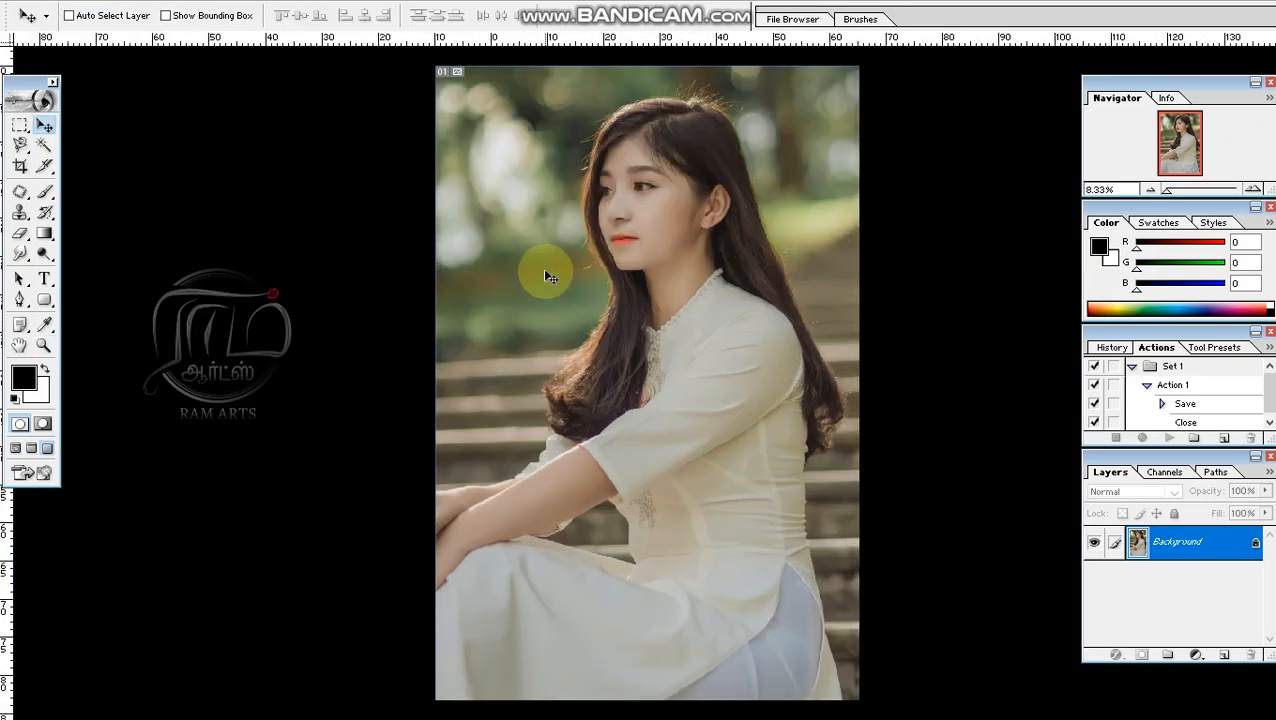
key(f)
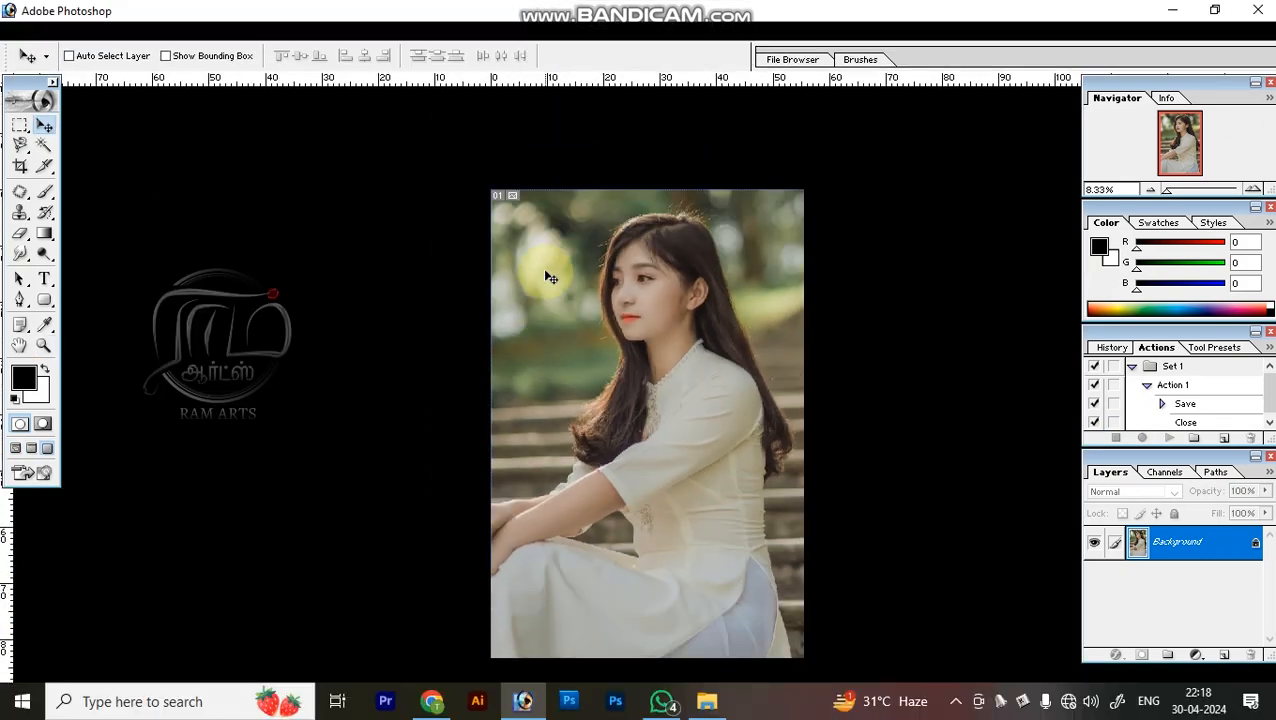
key(f)
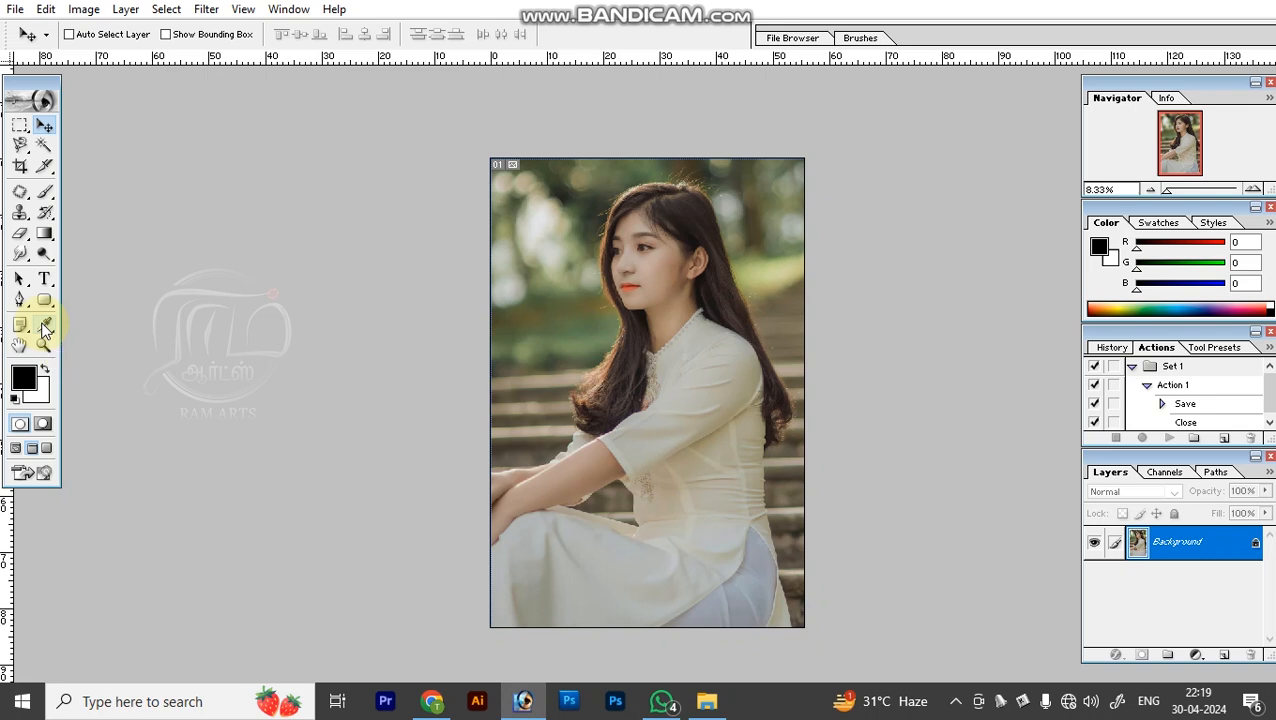
Set the foreground color to orange-yellow (RGB 255, 198, 0) and the background color to black.
click(22, 378)
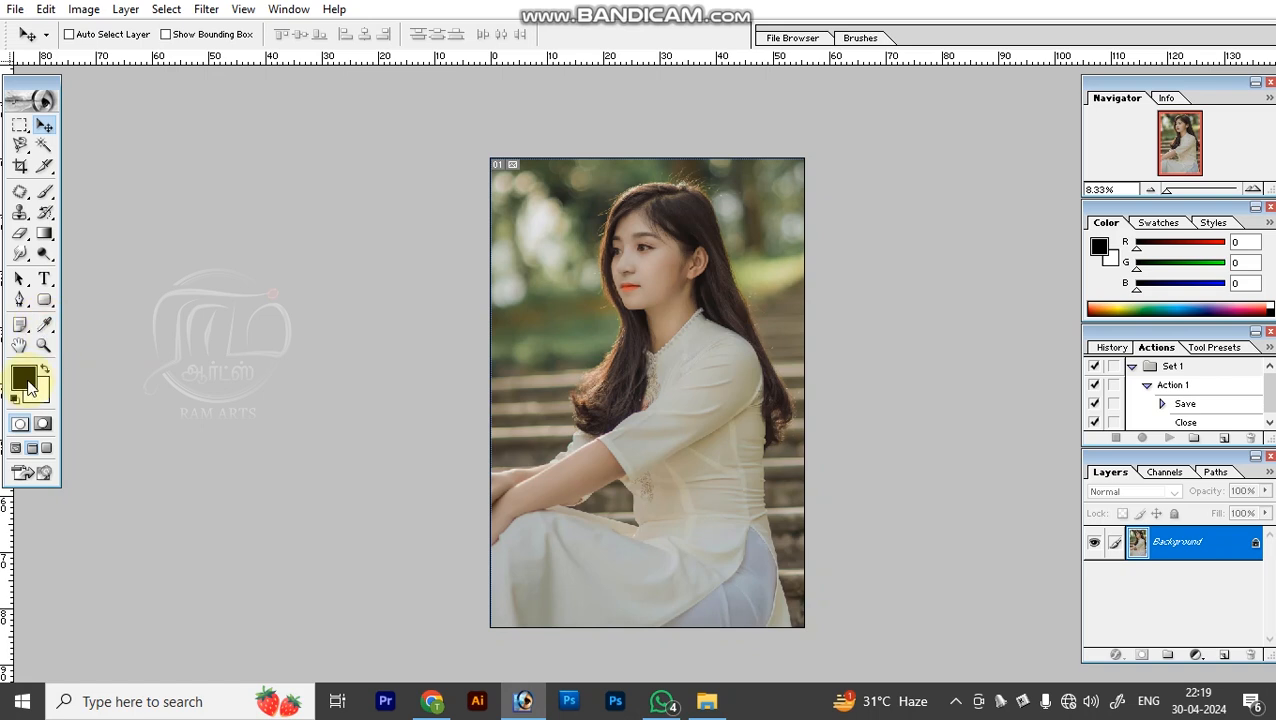
drag(814, 356, 940, 125)
key(Return)
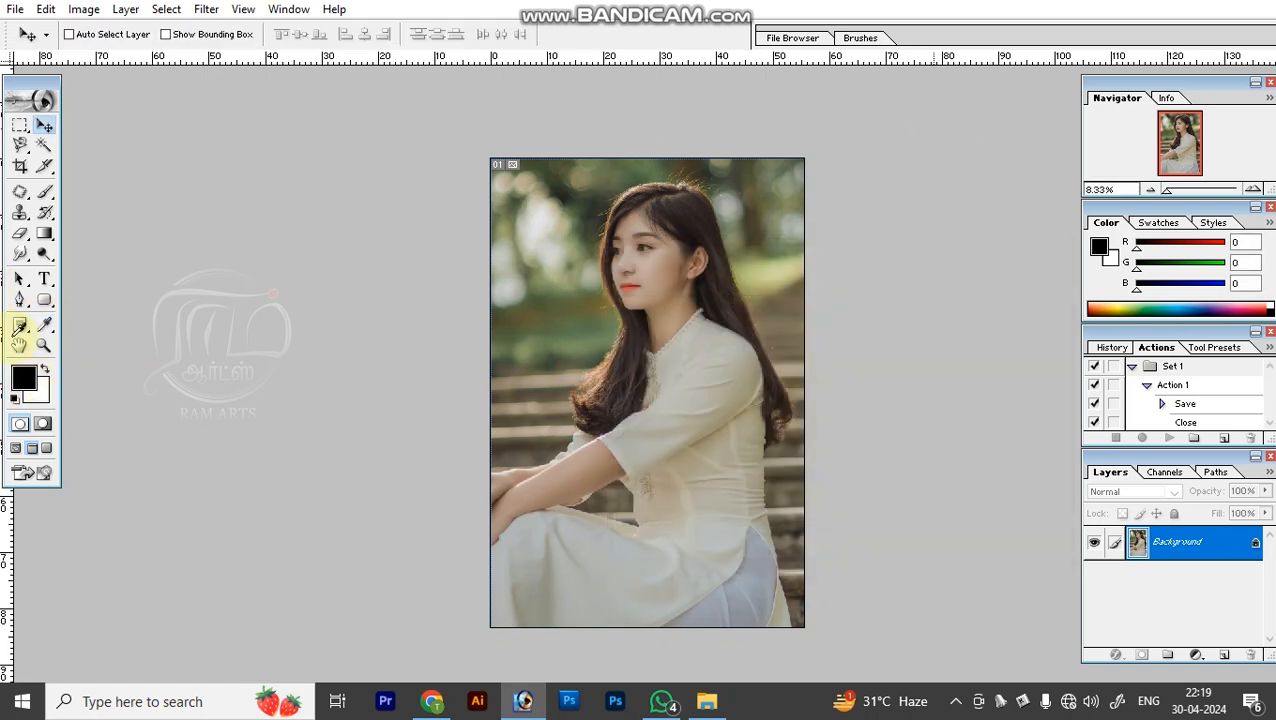
click(42, 400)
drag(655, 498, 125, 627)
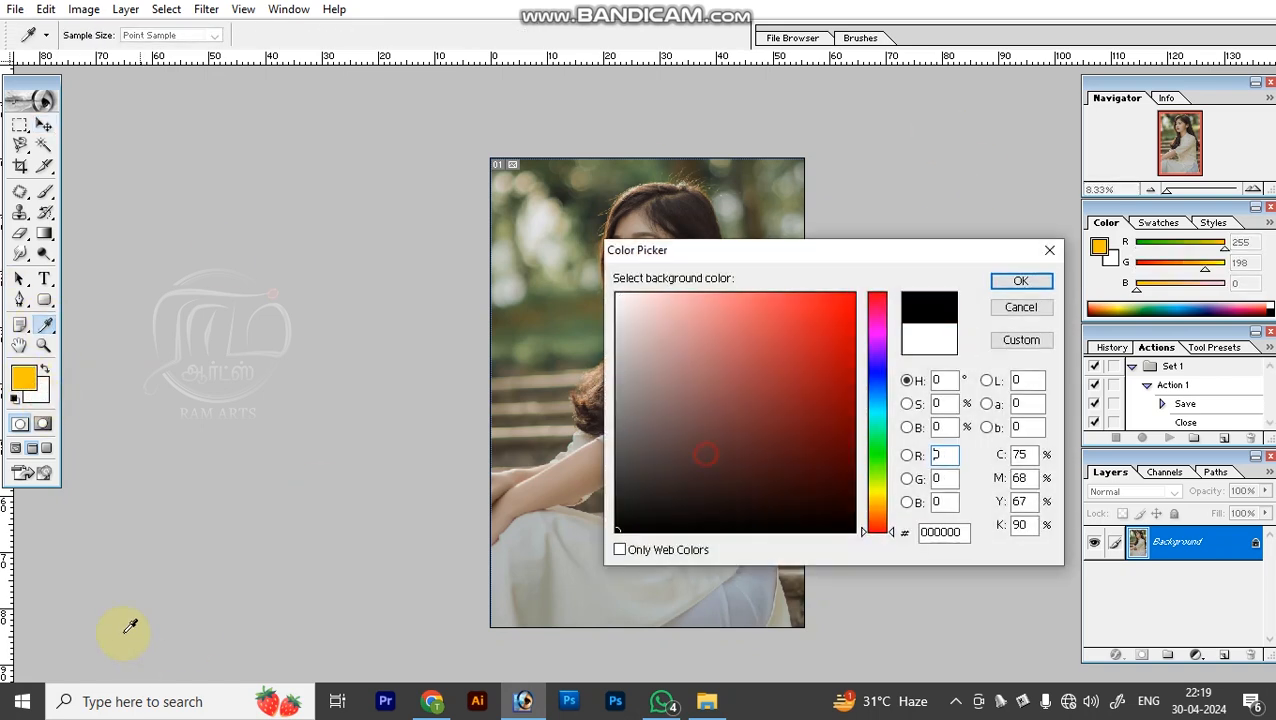
key(Return)
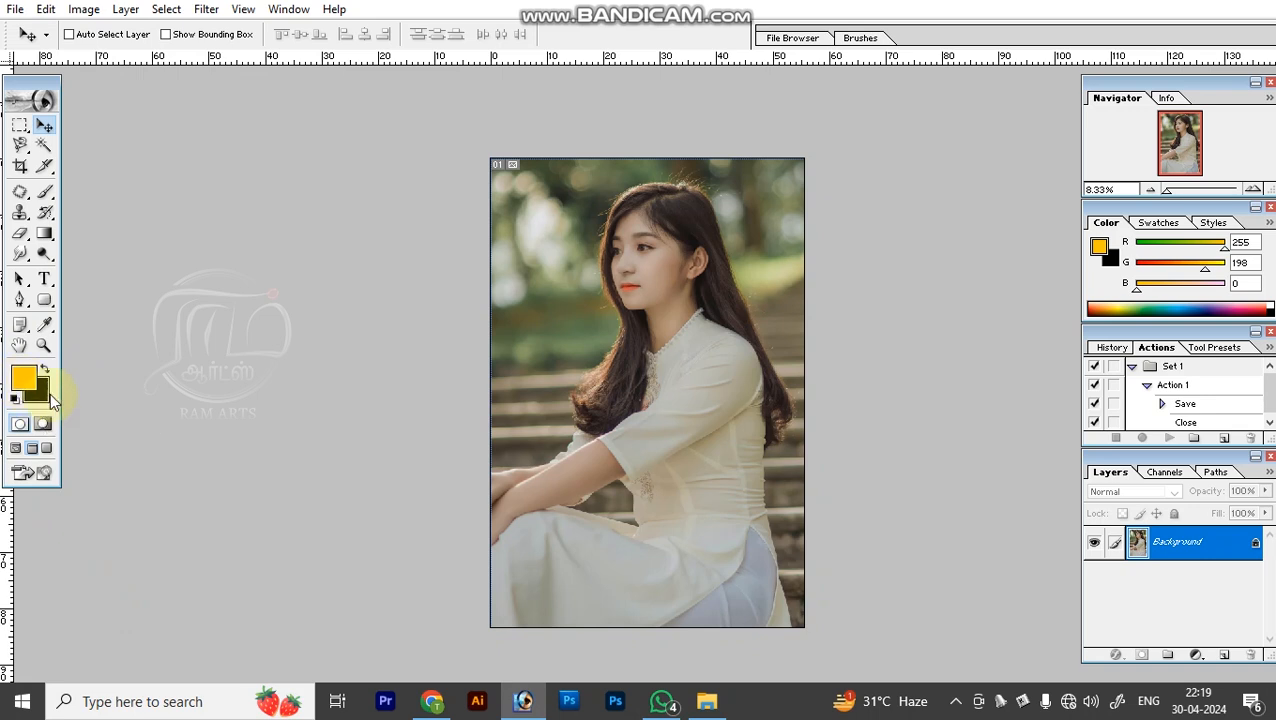
Draw several rectangular marquee selections over the photo, ending with one around the woman's head and shoulders.
click(22, 127)
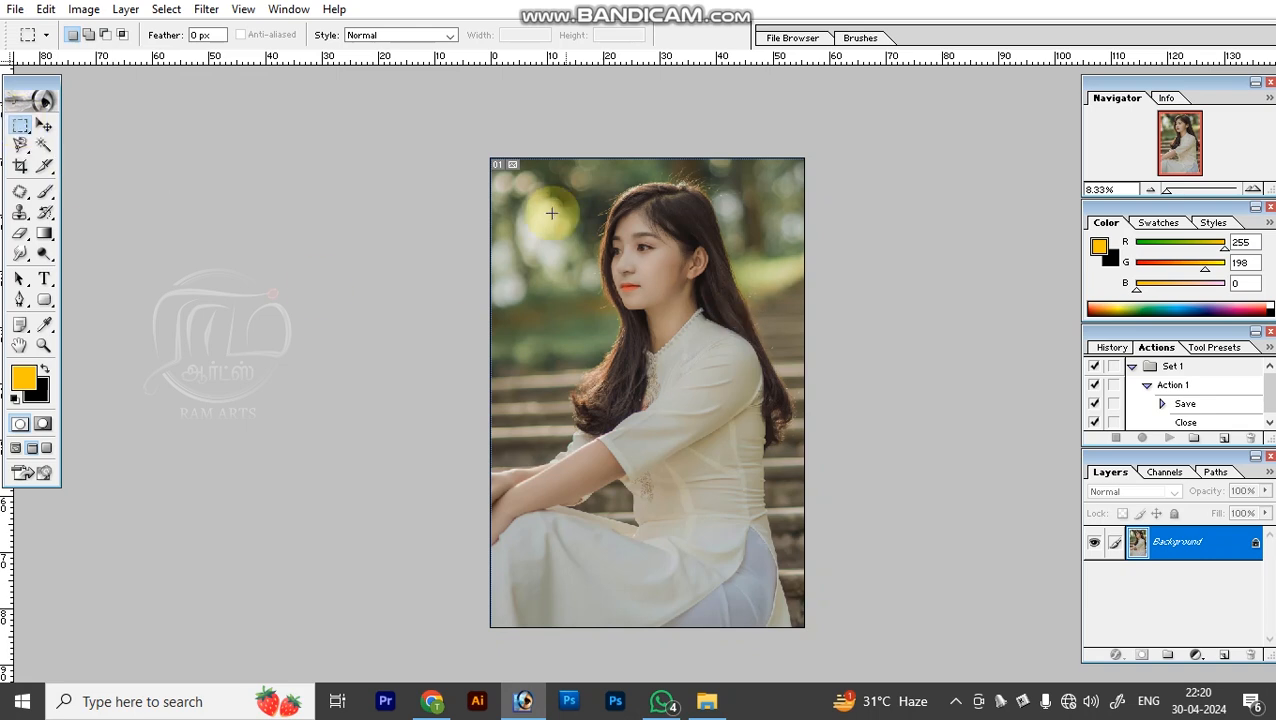
drag(551, 208, 707, 355)
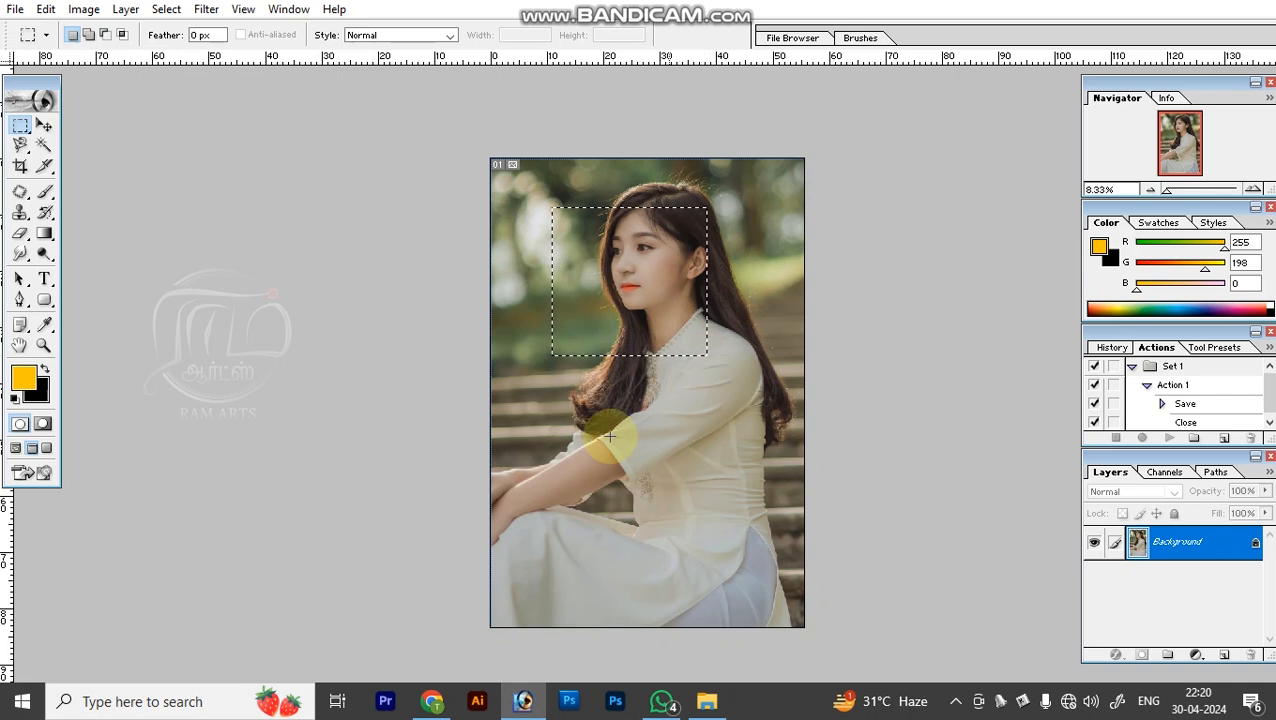
drag(534, 367, 670, 537)
drag(523, 212, 708, 333)
drag(570, 182, 759, 359)
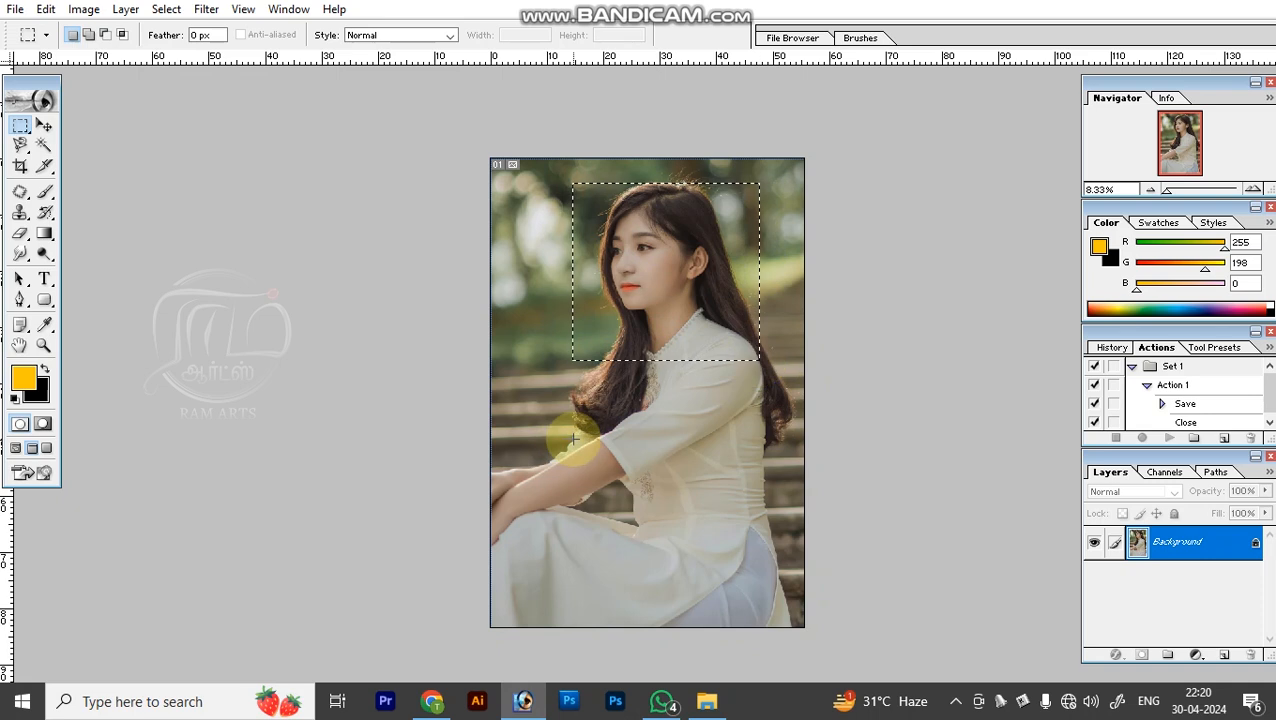
Draw several elliptical marquee selections over the woman with the Elliptical Marquee tool, then deselect.
click(20, 125)
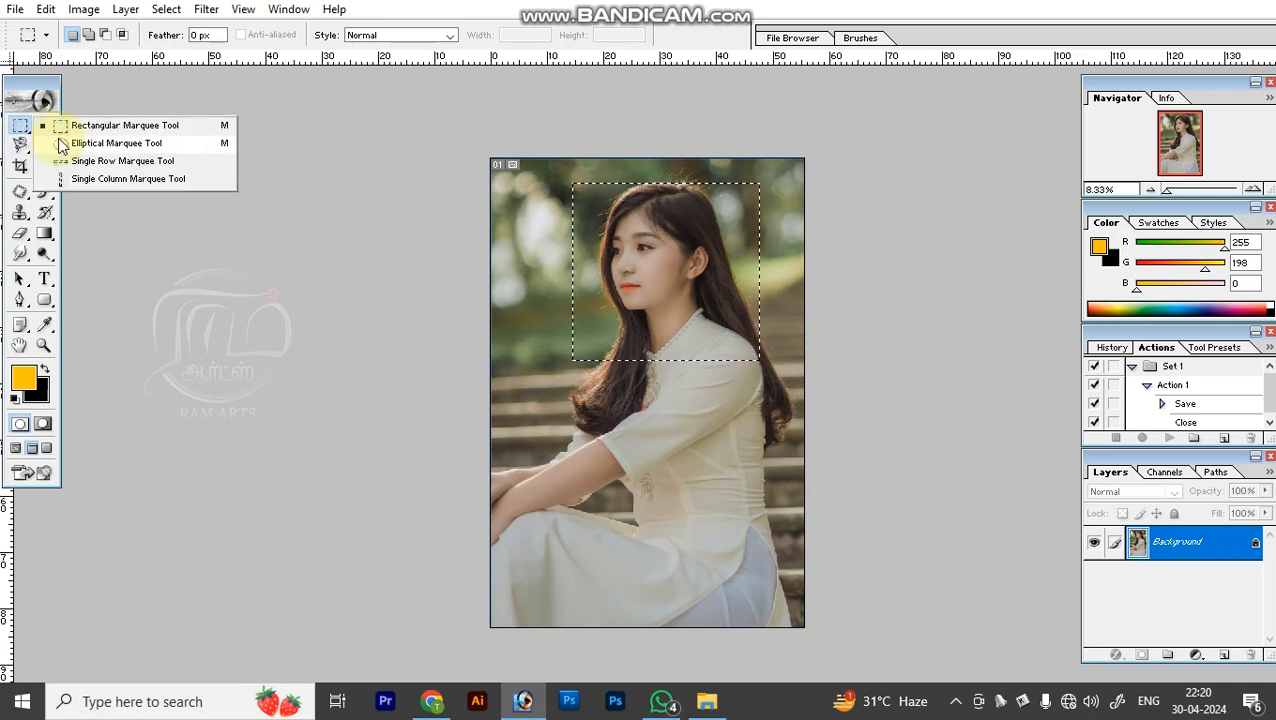
click(61, 142)
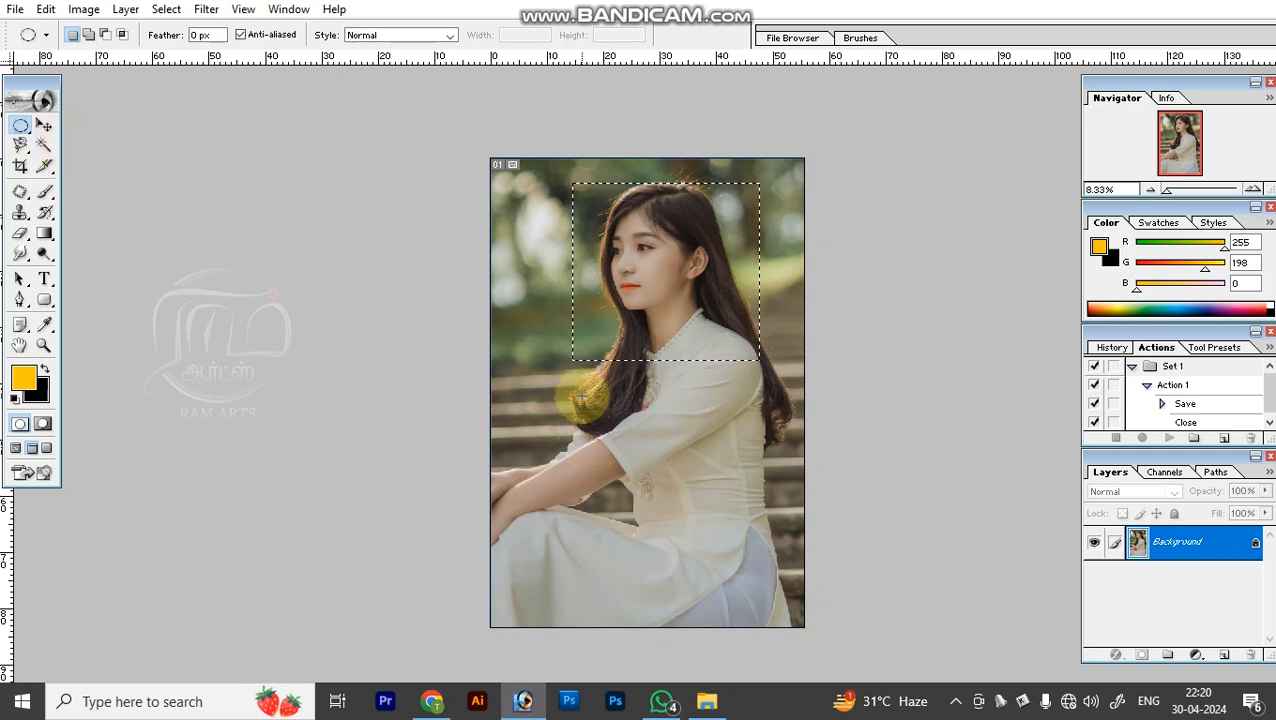
drag(578, 391, 724, 573)
key(ctrl+d)
drag(548, 199, 754, 472)
drag(543, 197, 760, 446)
click(525, 423)
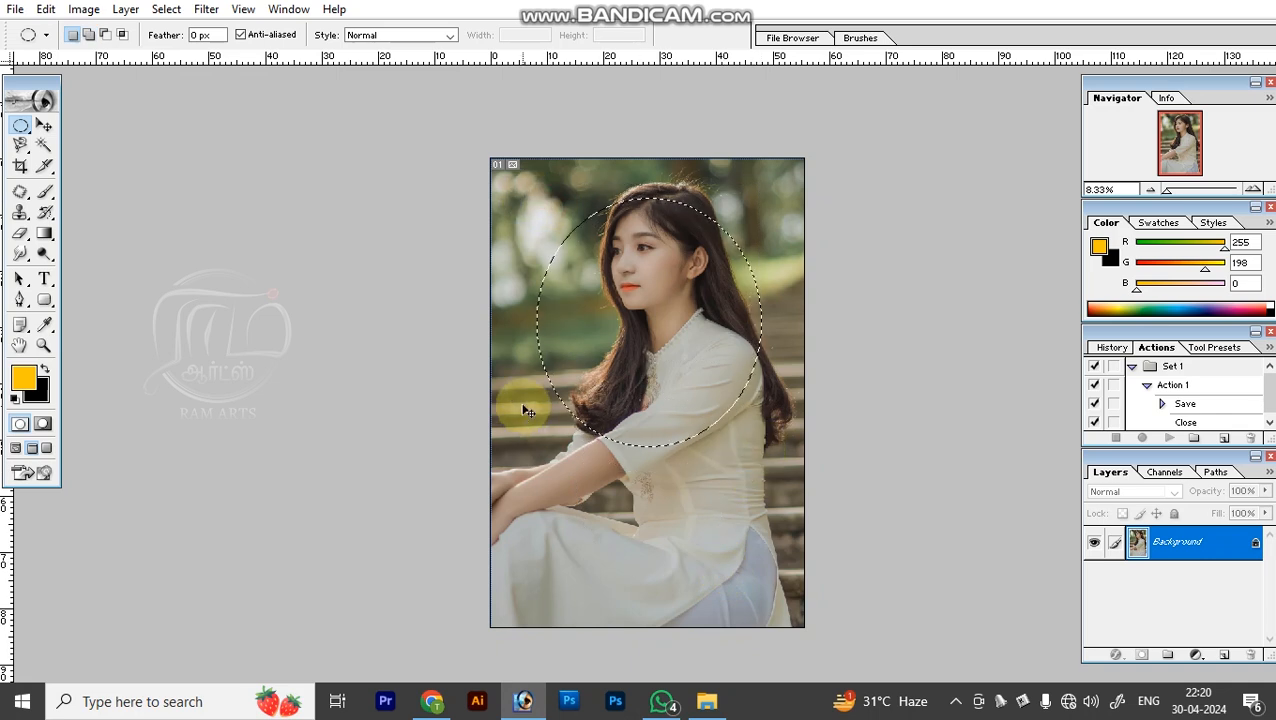
Copy an elliptical selection of the woman's face to a new layer and move the copy onto the steps above her hands.
click(43, 129)
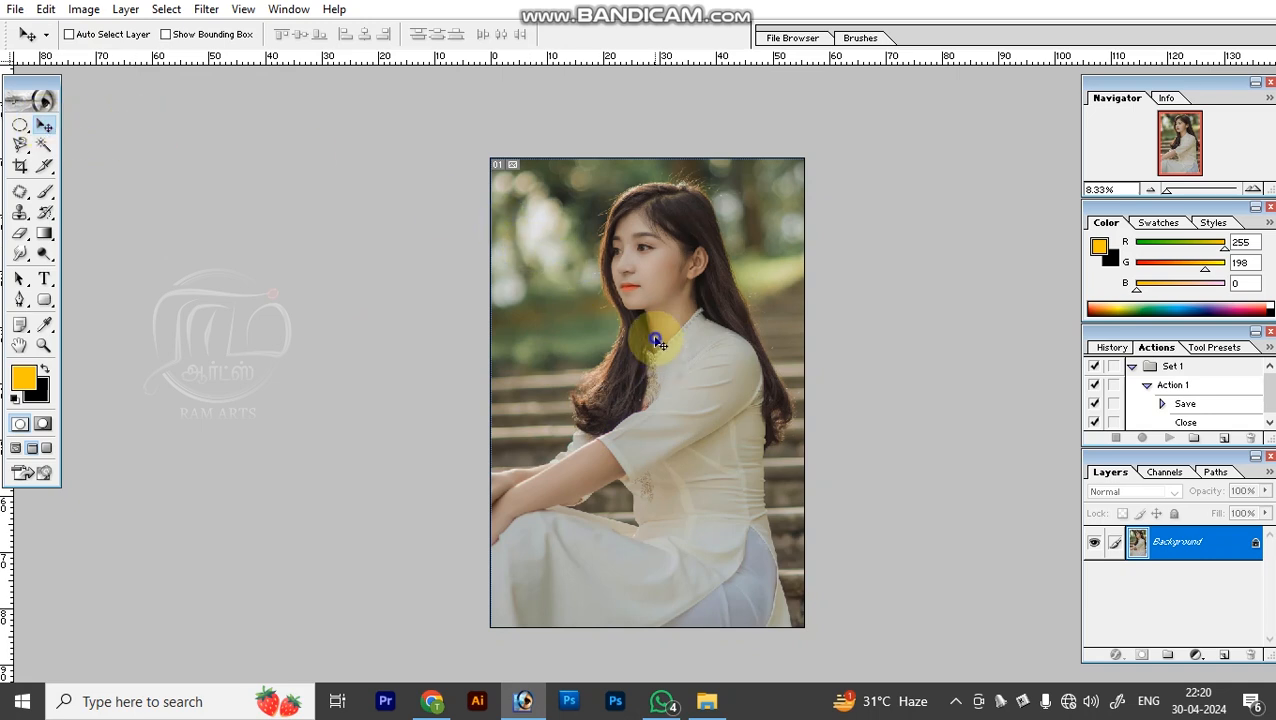
key(m)
drag(600, 228, 689, 334)
key(ctrl+j)
key(v)
drag(636, 278, 566, 418)
Copy a circular selection of the shoulder from the Background to a new layer and move the copy down over the lower dress.
key(m)
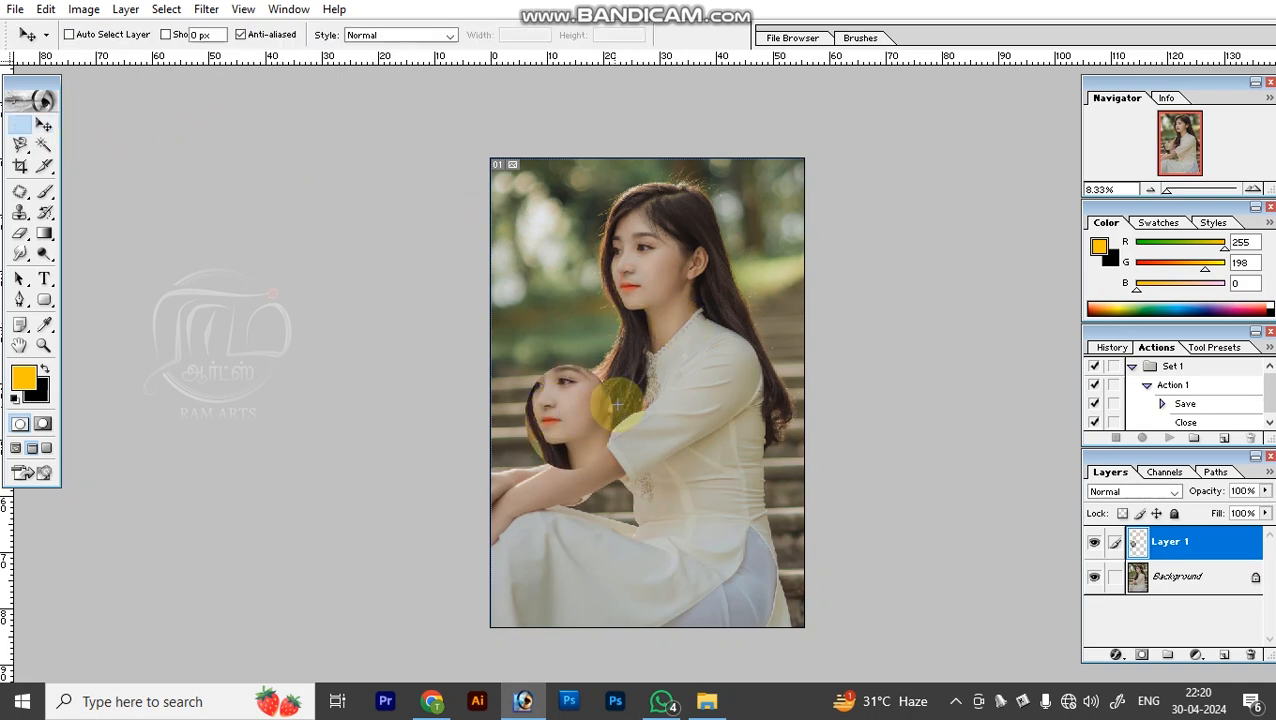
drag(658, 316, 781, 460)
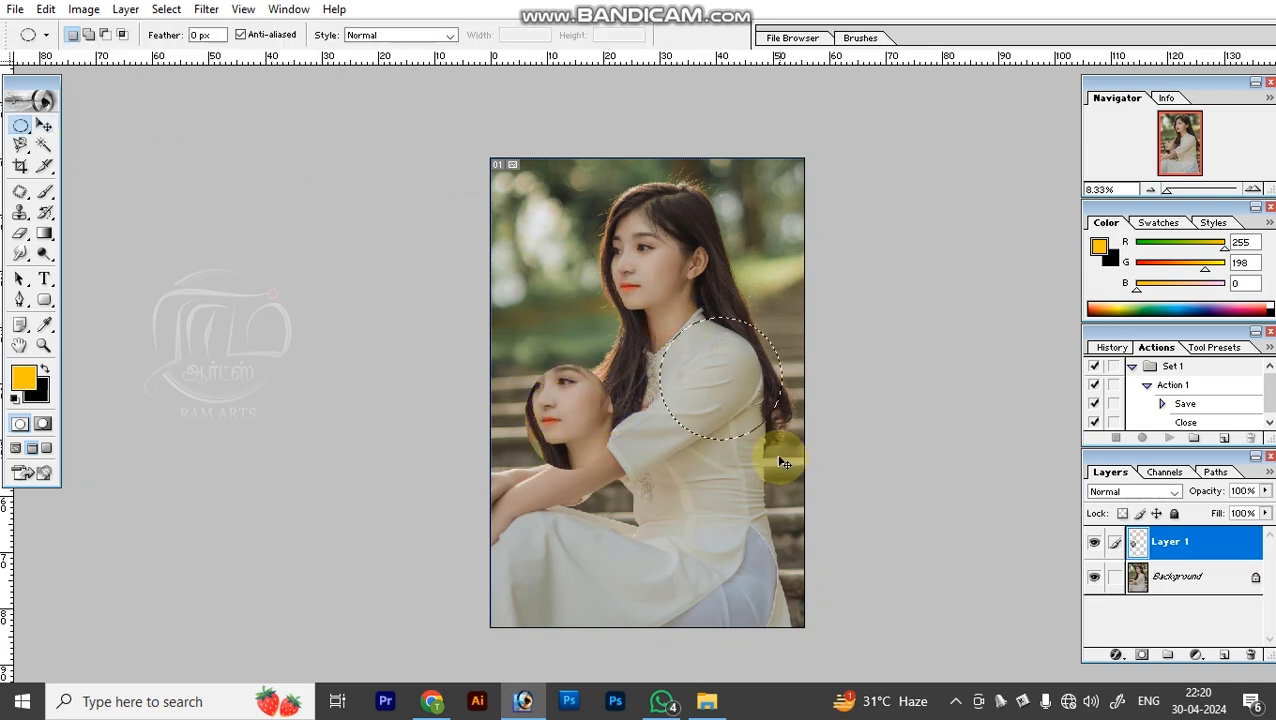
key(v)
right_click(696, 286)
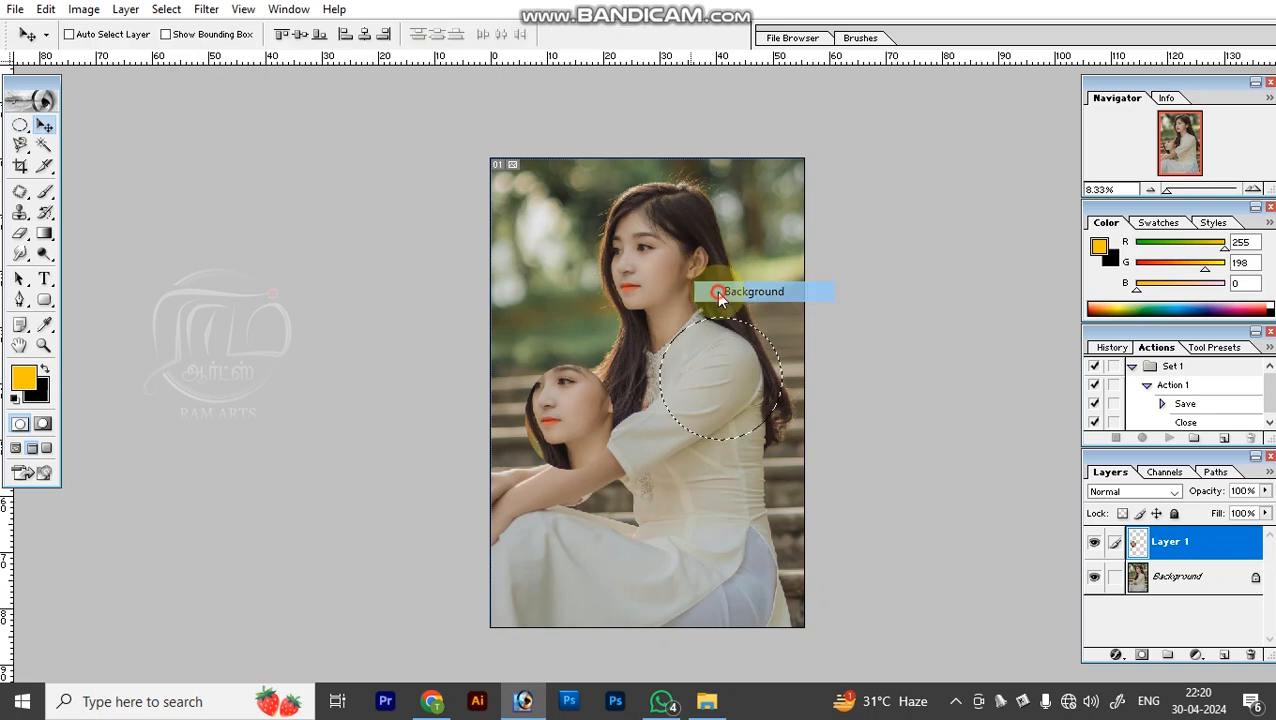
click(716, 291)
key(ctrl+j)
key(b)
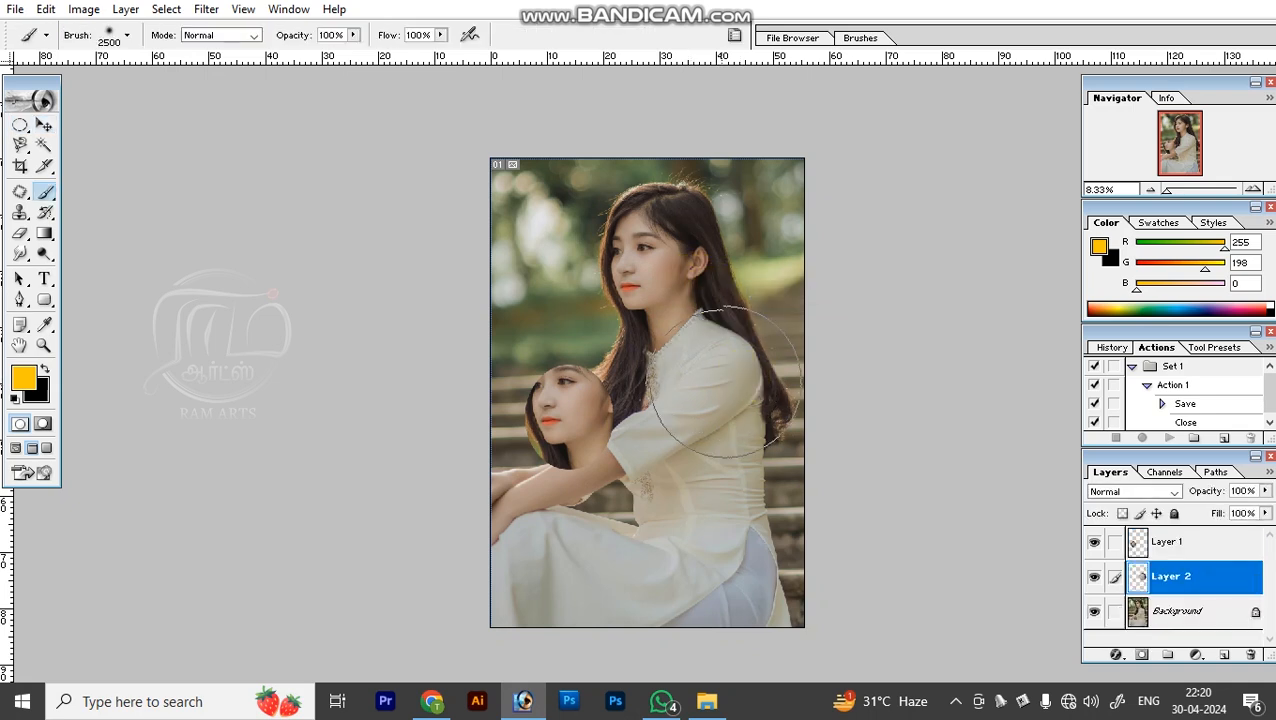
click(711, 350)
key(v)
mouse_move(714, 370)
mouse_down()
mouse_move(716, 351)
mouse_move(680, 532)
mouse_move(562, 452)
mouse_up()
Move the face copy on Layer 1 up beside the hair, and shift the shoulder copy on Layer 2 slightly up and left.
right_click(562, 452)
click(598, 438)
drag(600, 410, 603, 325)
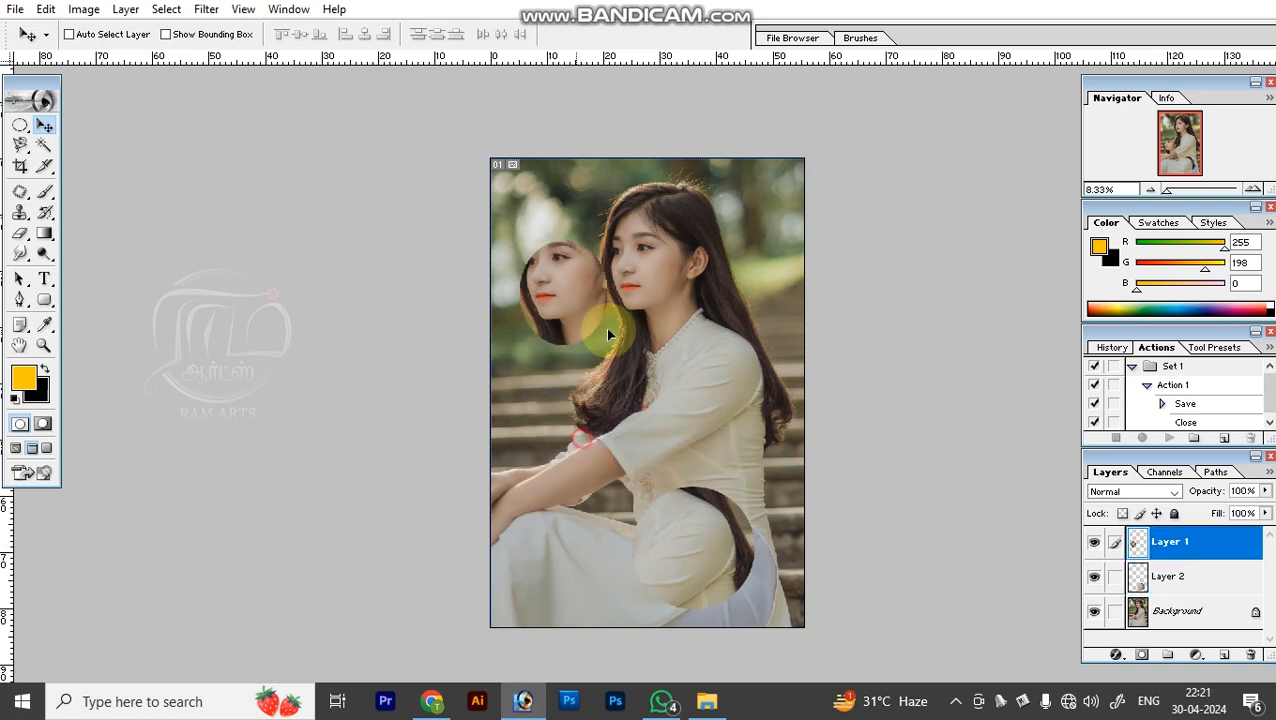
right_click(680, 520)
click(697, 525)
drag(712, 557, 686, 519)
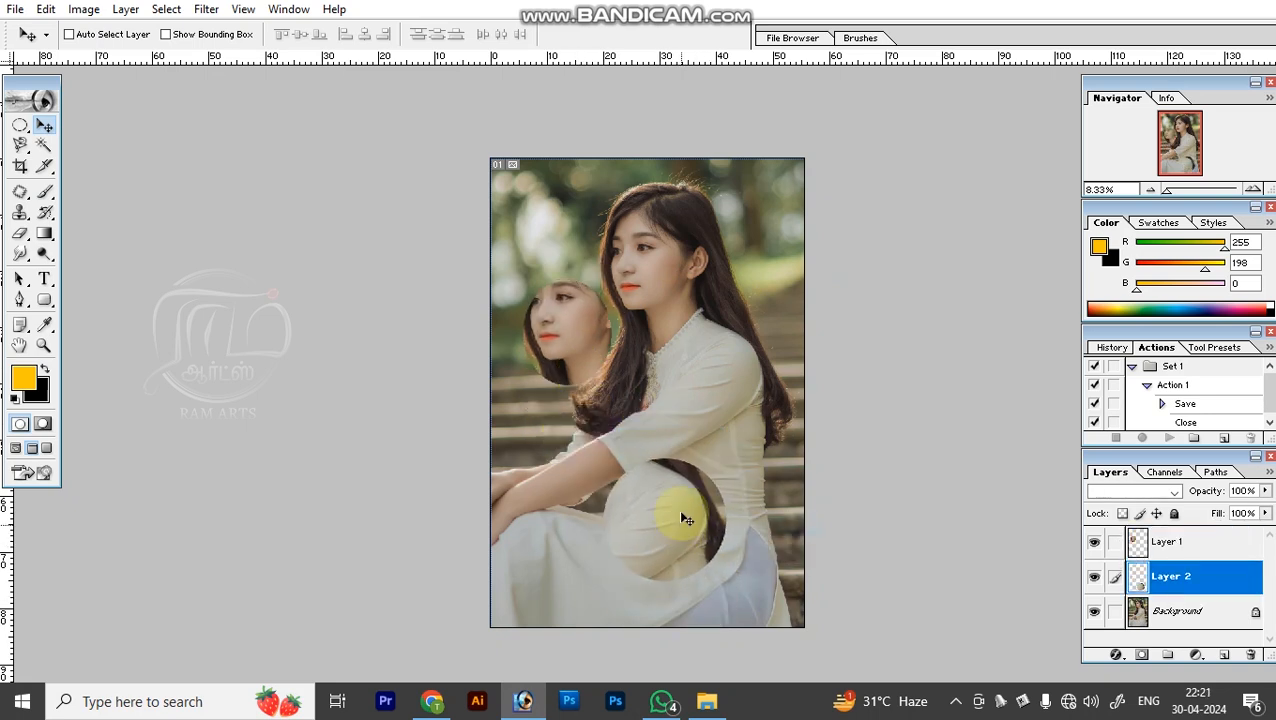
Move the Layer 1 face copy over the hair behind the woman's head, and the Layer 2 shoulder copy in front of her neck.
right_click(560, 323)
click(577, 338)
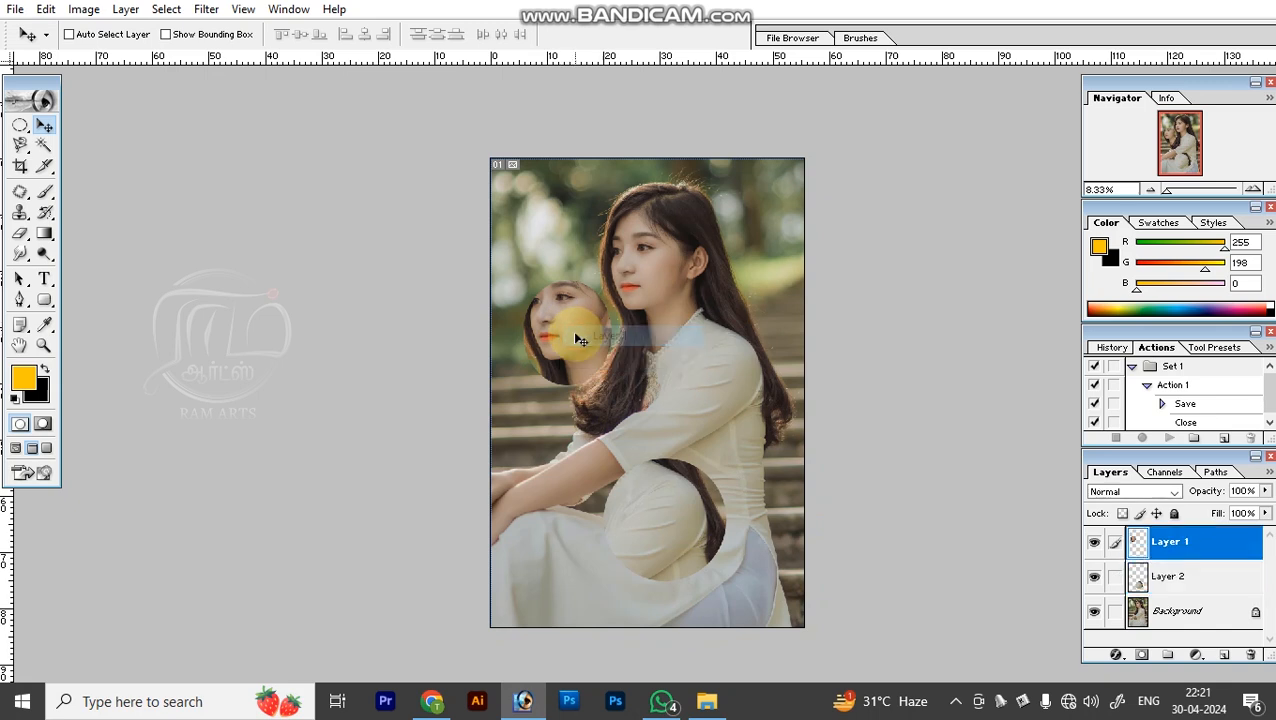
drag(728, 252, 730, 243)
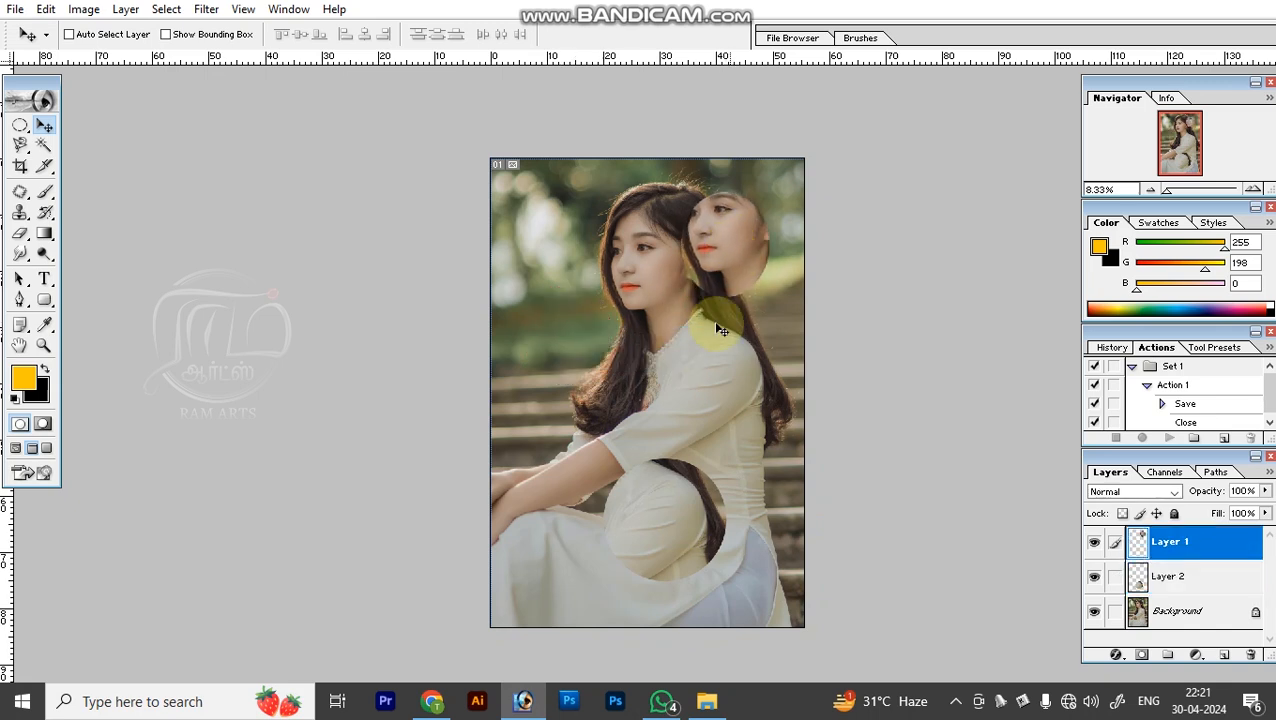
right_click(684, 507)
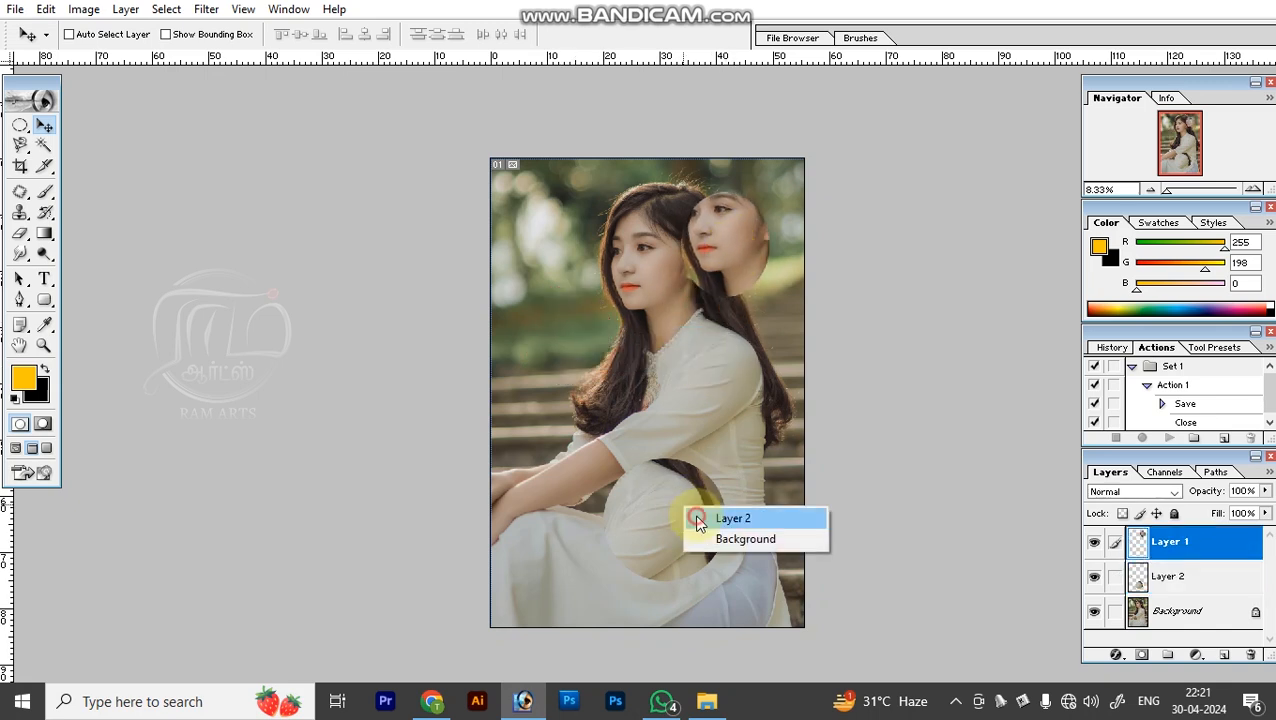
click(698, 519)
drag(691, 526, 607, 342)
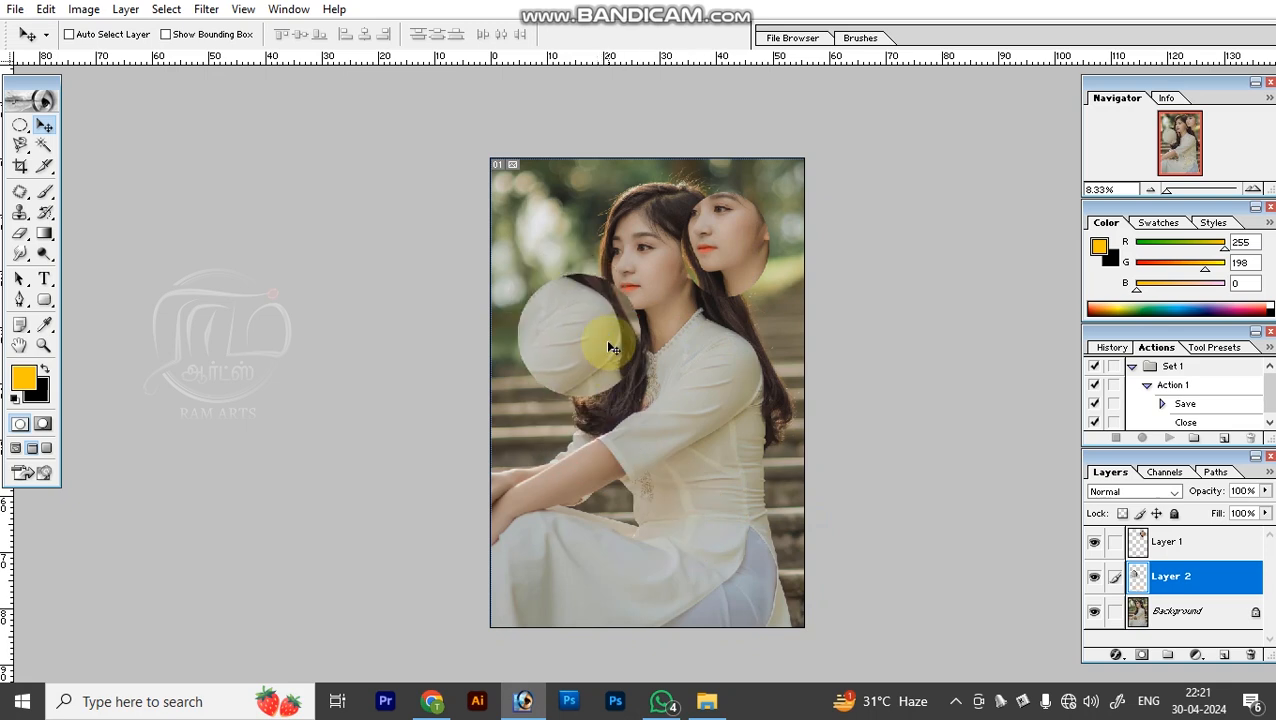
Step backward through the layer moves and the shoulder copy until only the face copy remains in its original place.
key(ctrl+alt+z)
key(ctrl+alt+z)
key(ctrl+alt+z)
key(ctrl+alt+z)
key(ctrl+alt+z)
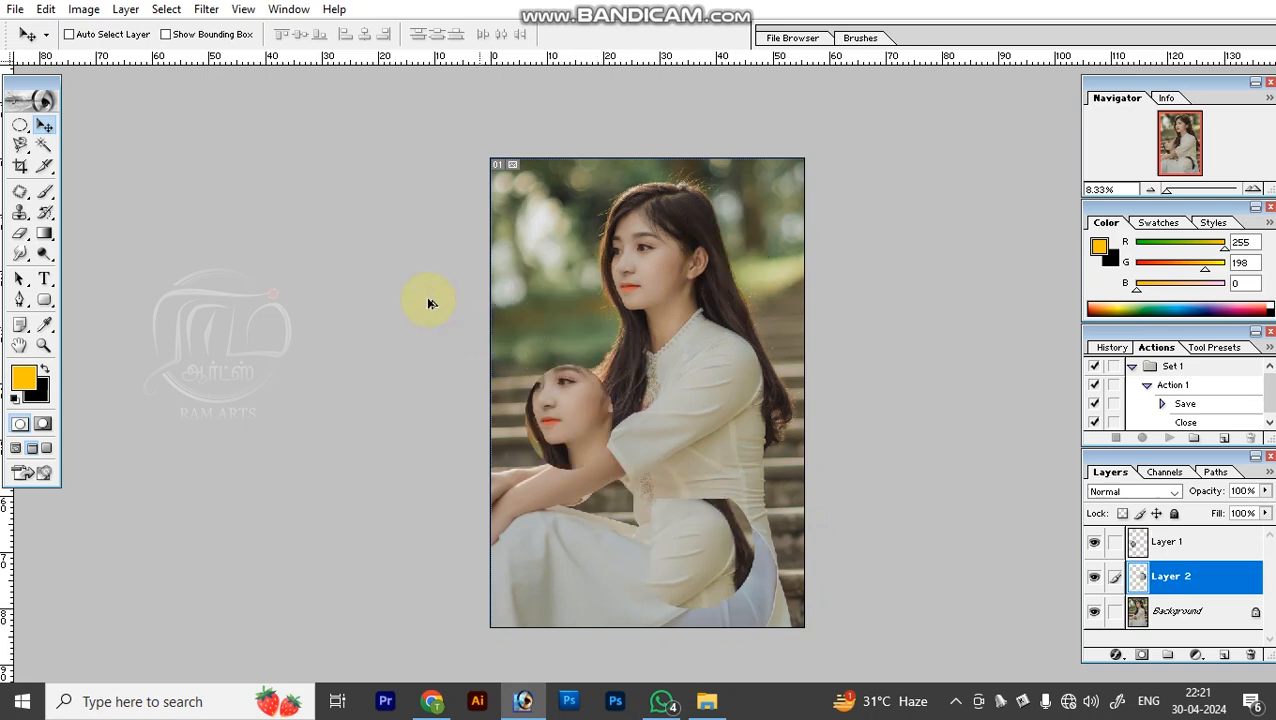
key(ctrl+alt+z)
key(ctrl+alt+z)
key(ctrl+alt+z)
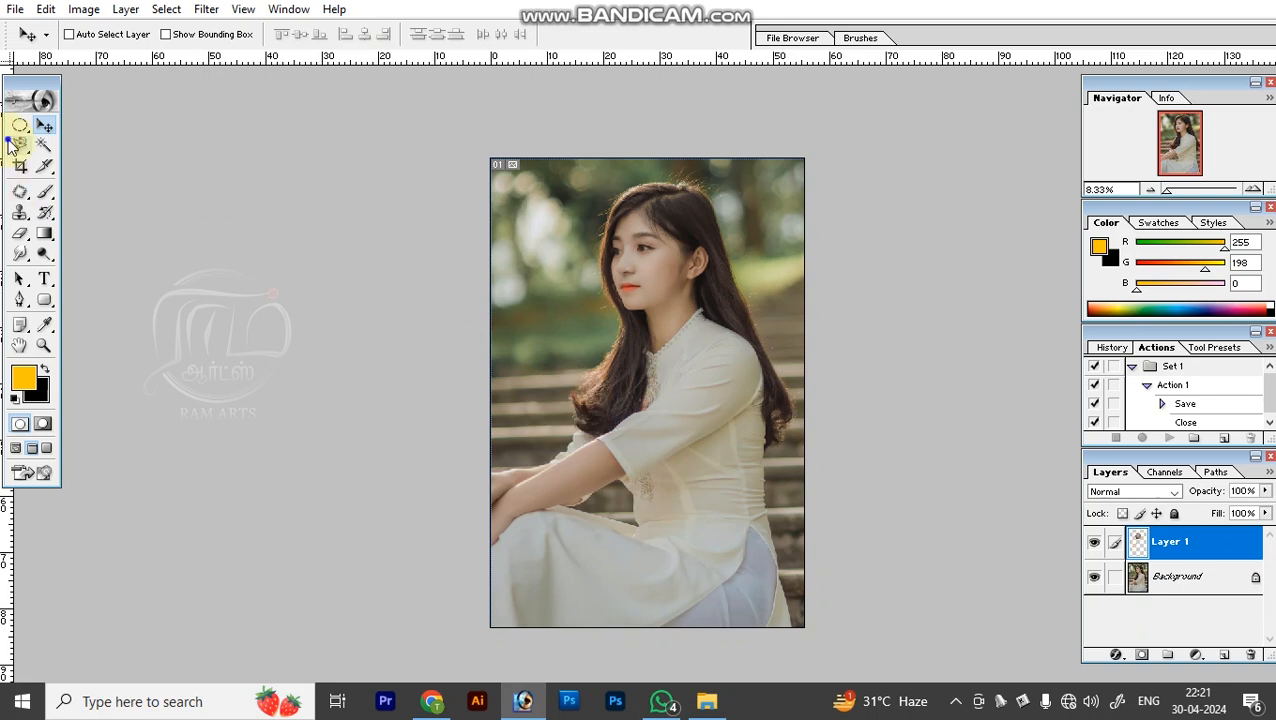
Draw freehand Lasso selections around the woman's face and over the arm area, then deselect.
right_click(10, 145)
click(38, 147)
right_click(15, 146)
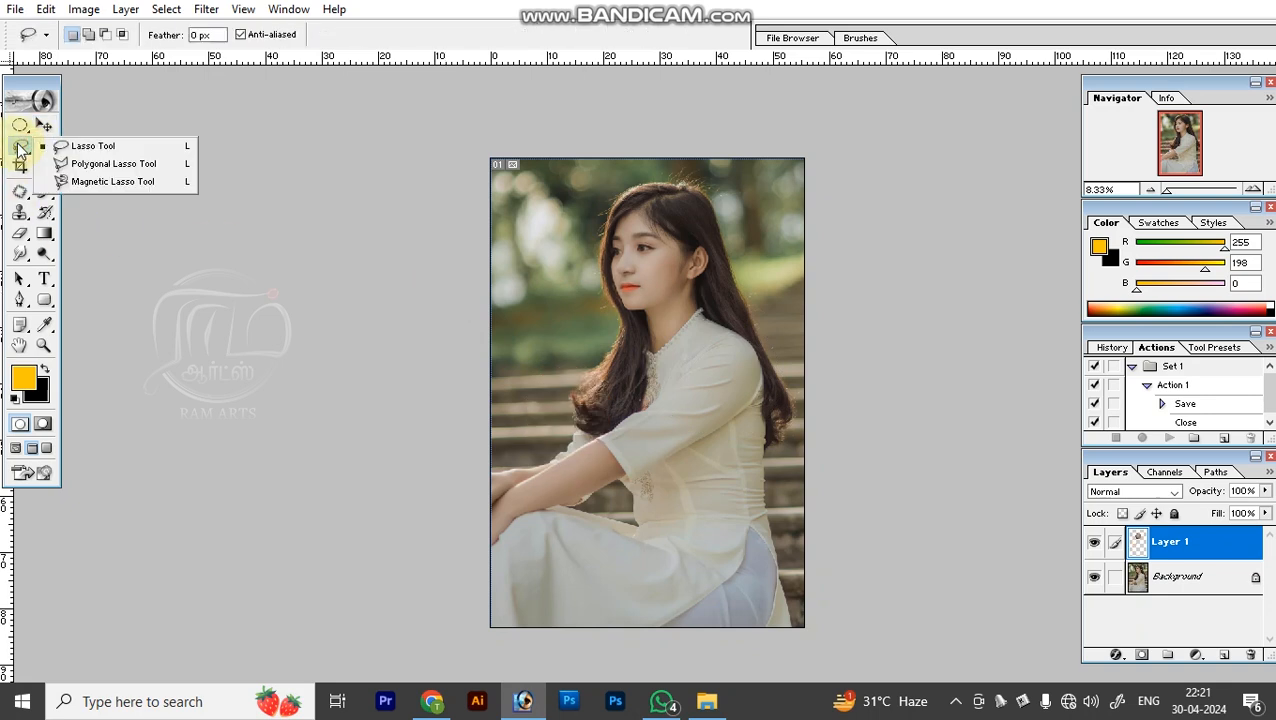
click(62, 146)
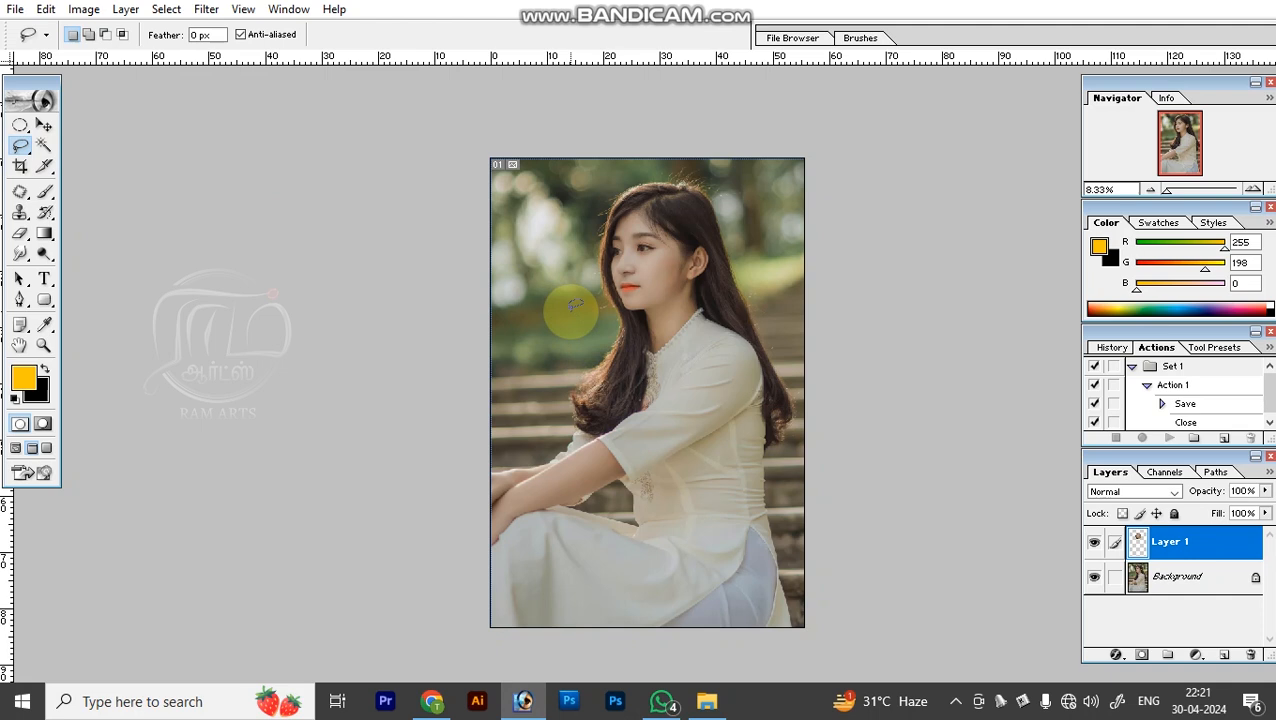
mouse_move(541, 300)
mouse_down()
mouse_move(589, 226)
mouse_move(627, 211)
mouse_move(682, 234)
mouse_move(701, 268)
mouse_move(697, 318)
mouse_move(636, 360)
mouse_move(526, 345)
mouse_move(525, 286)
mouse_up()
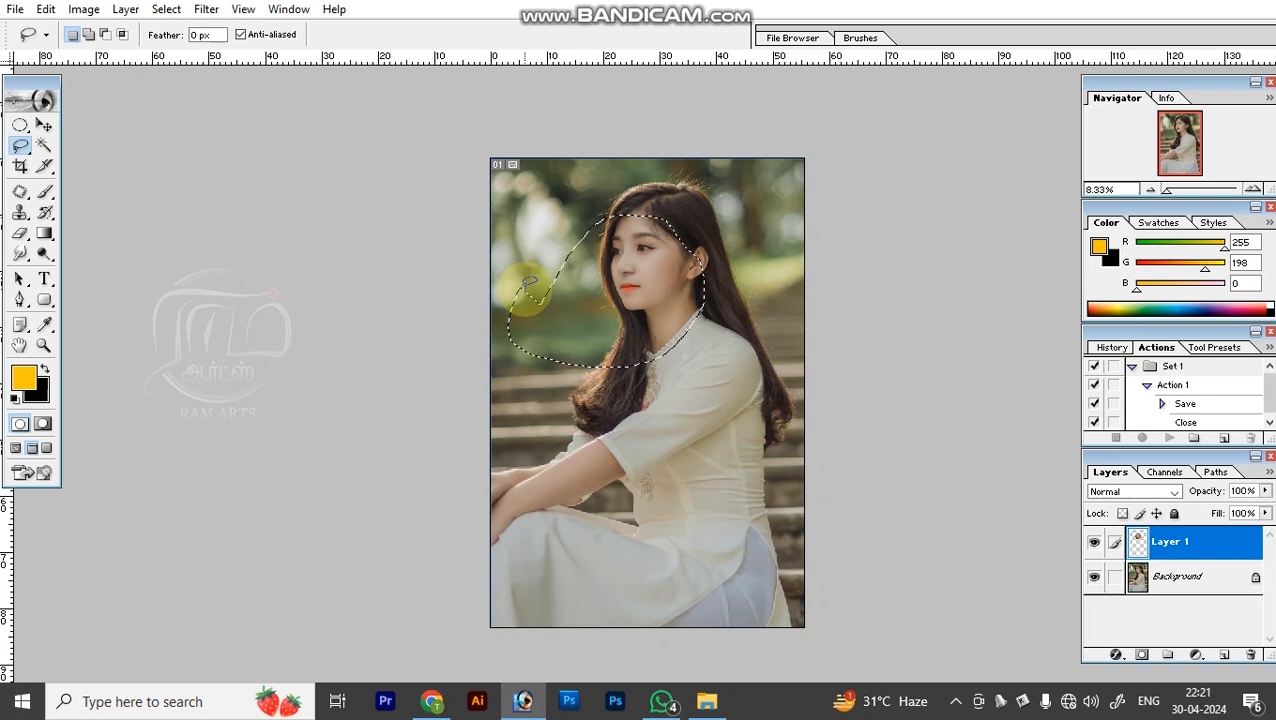
mouse_move(568, 458)
mouse_down()
mouse_move(572, 490)
mouse_move(612, 441)
mouse_move(584, 455)
mouse_up()
click(577, 463)
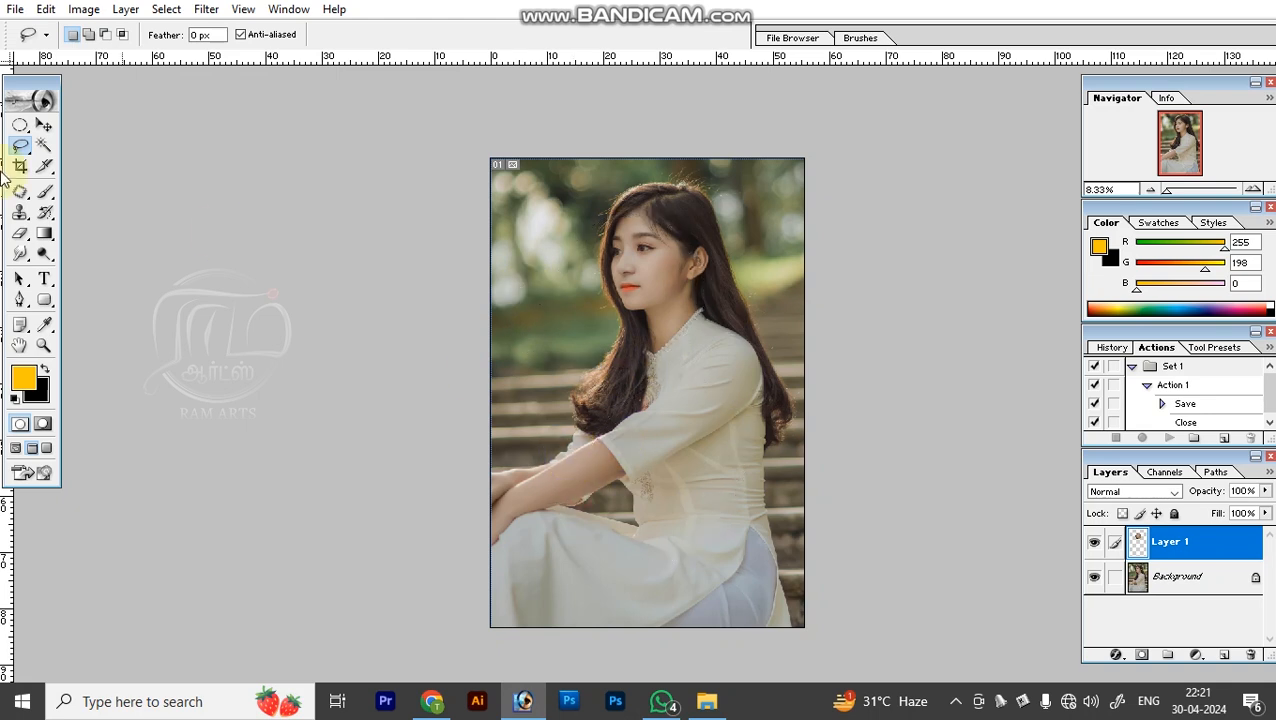
Draw a zigzag Polygonal Lasso selection across the woman's face, upper body and the background beside her, then deselect.
click(22, 150)
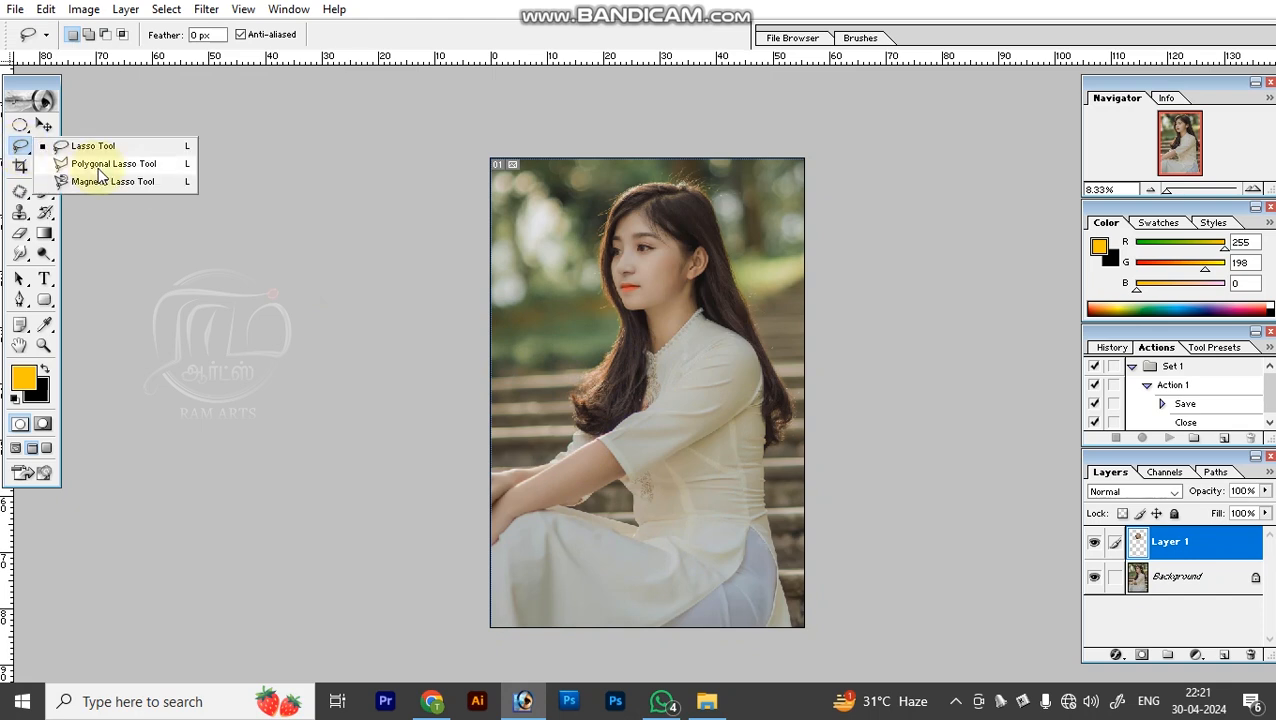
click(130, 164)
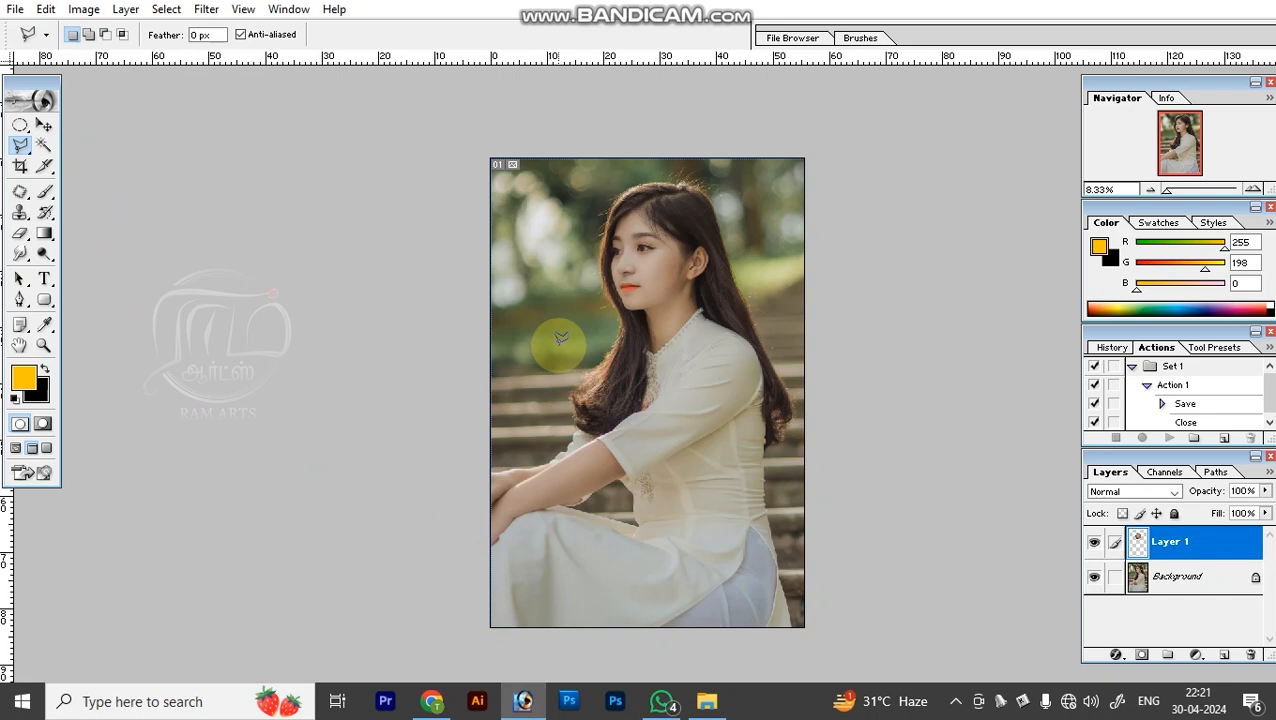
click(526, 342)
click(532, 252)
click(586, 289)
click(655, 199)
click(781, 265)
click(728, 478)
click(659, 385)
click(595, 477)
click(553, 378)
click(522, 372)
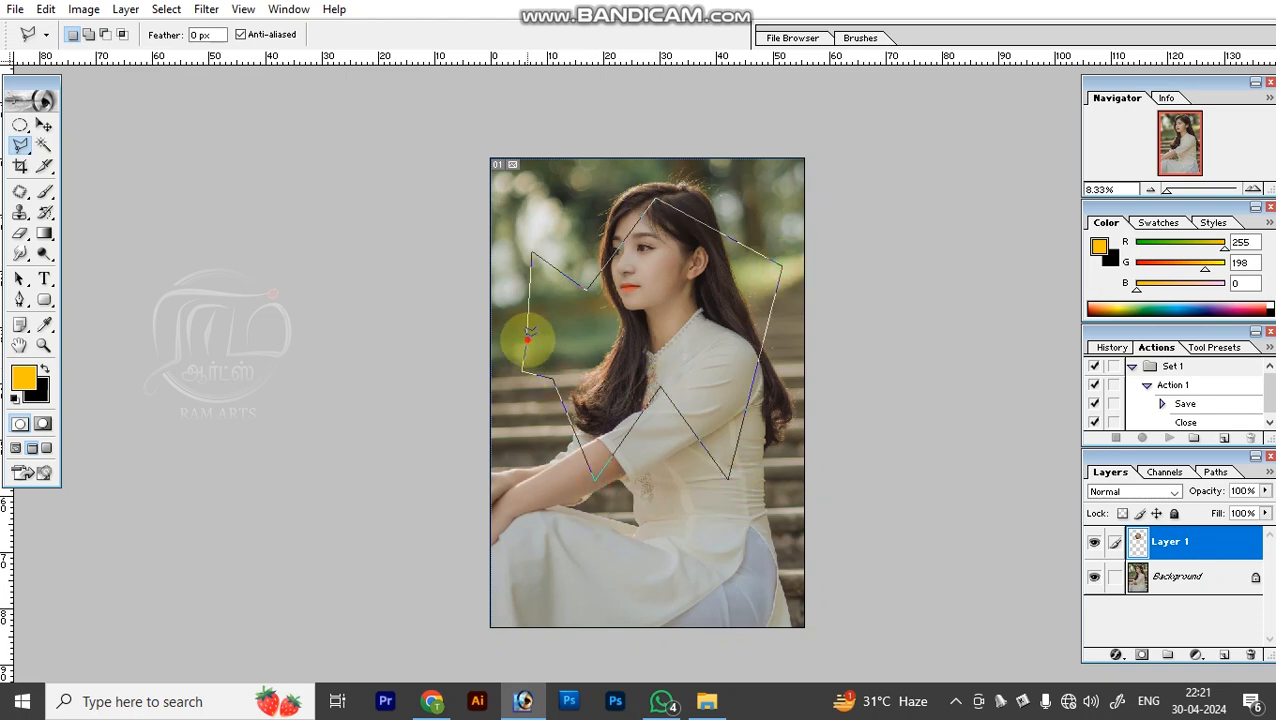
double_click(532, 348)
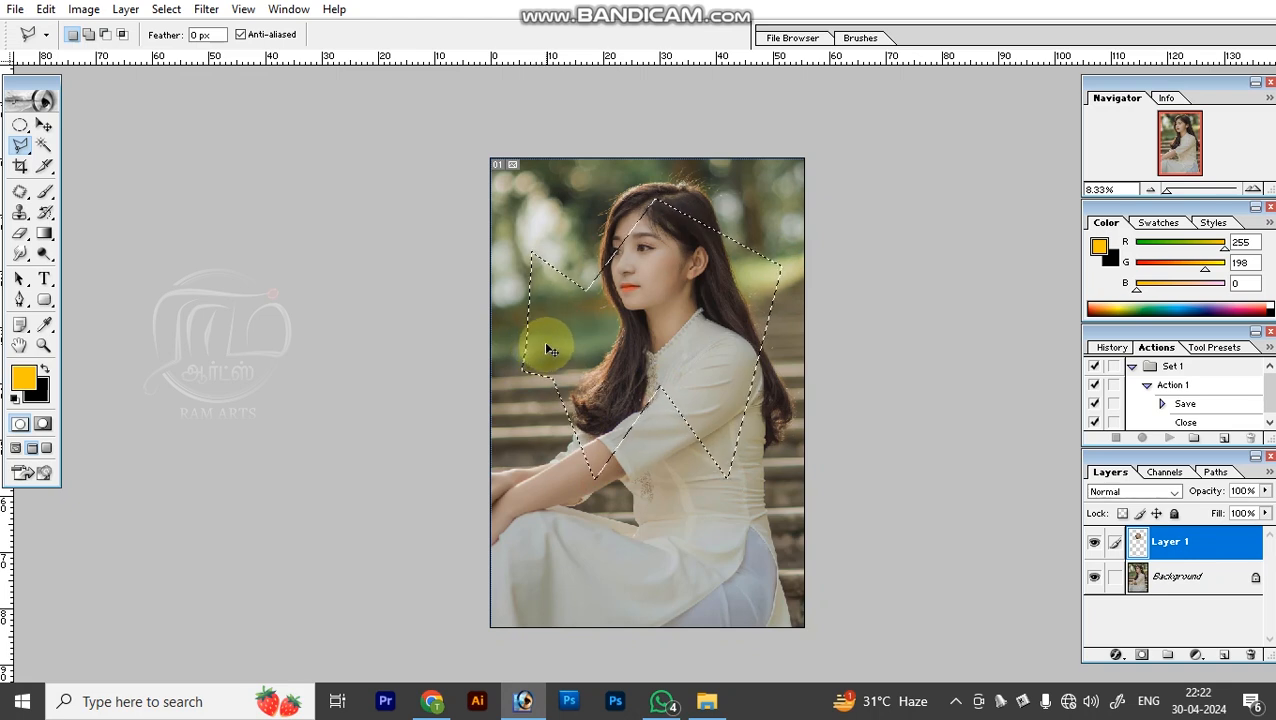
click(547, 349)
Trace a Magnetic Lasso selection along the upper edge of the forearm and sleeve, closing it back across the arm.
click(20, 150)
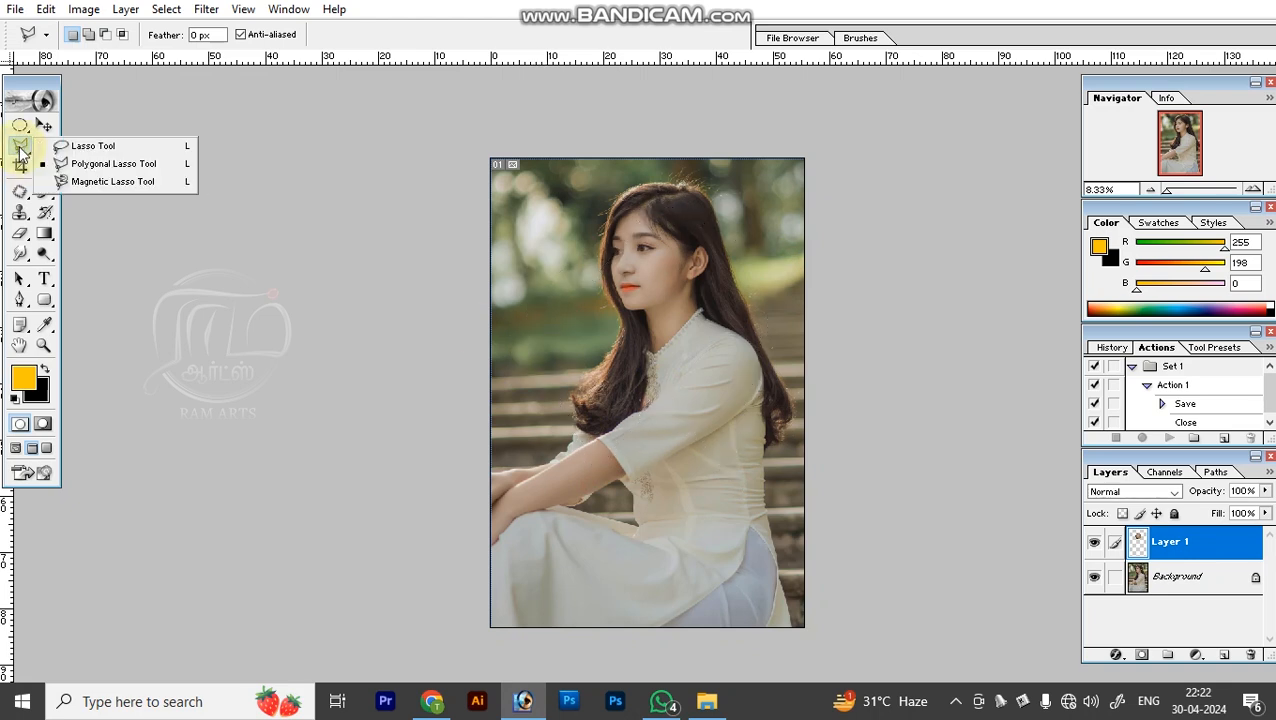
click(95, 185)
key(z)
drag(479, 411, 564, 501)
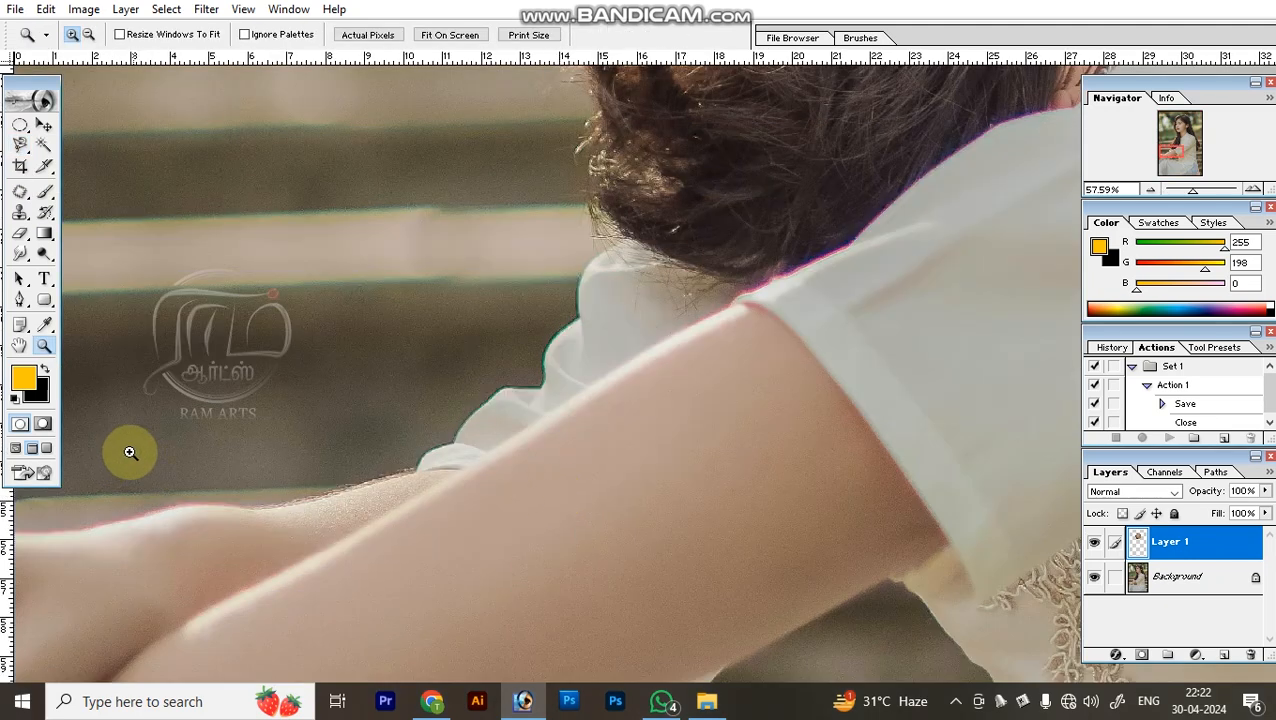
key(l)
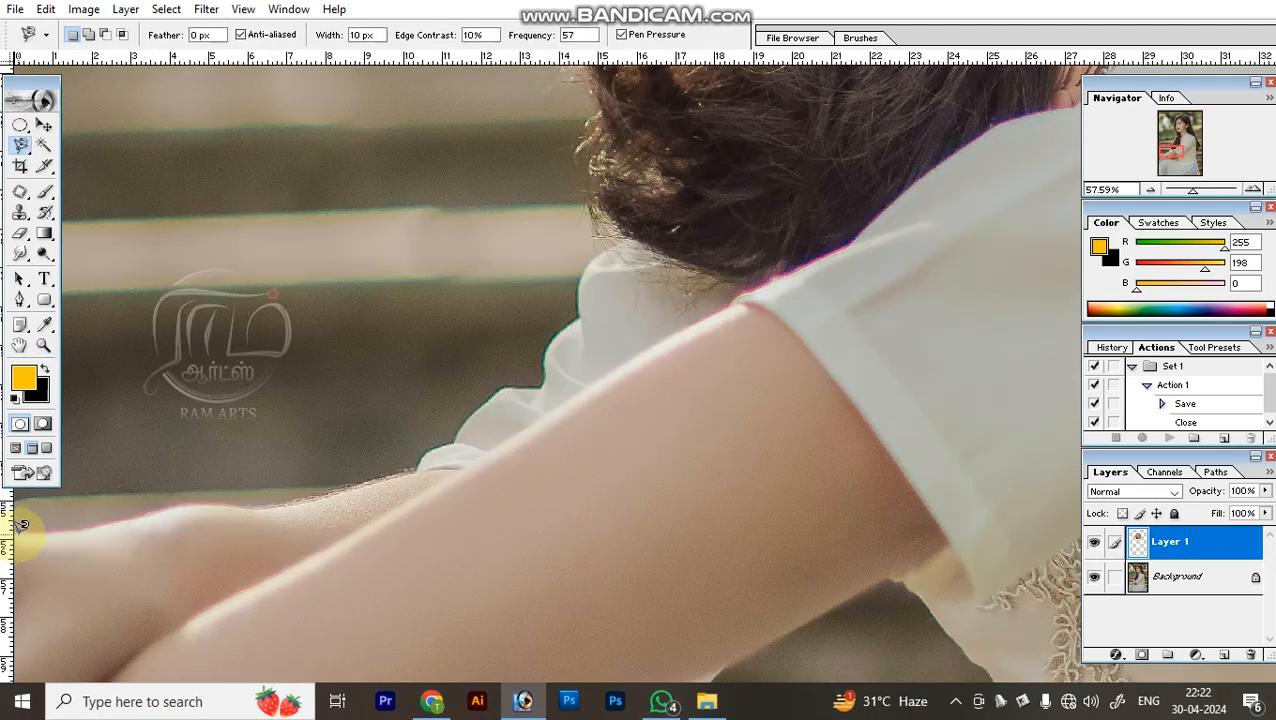
click(22, 531)
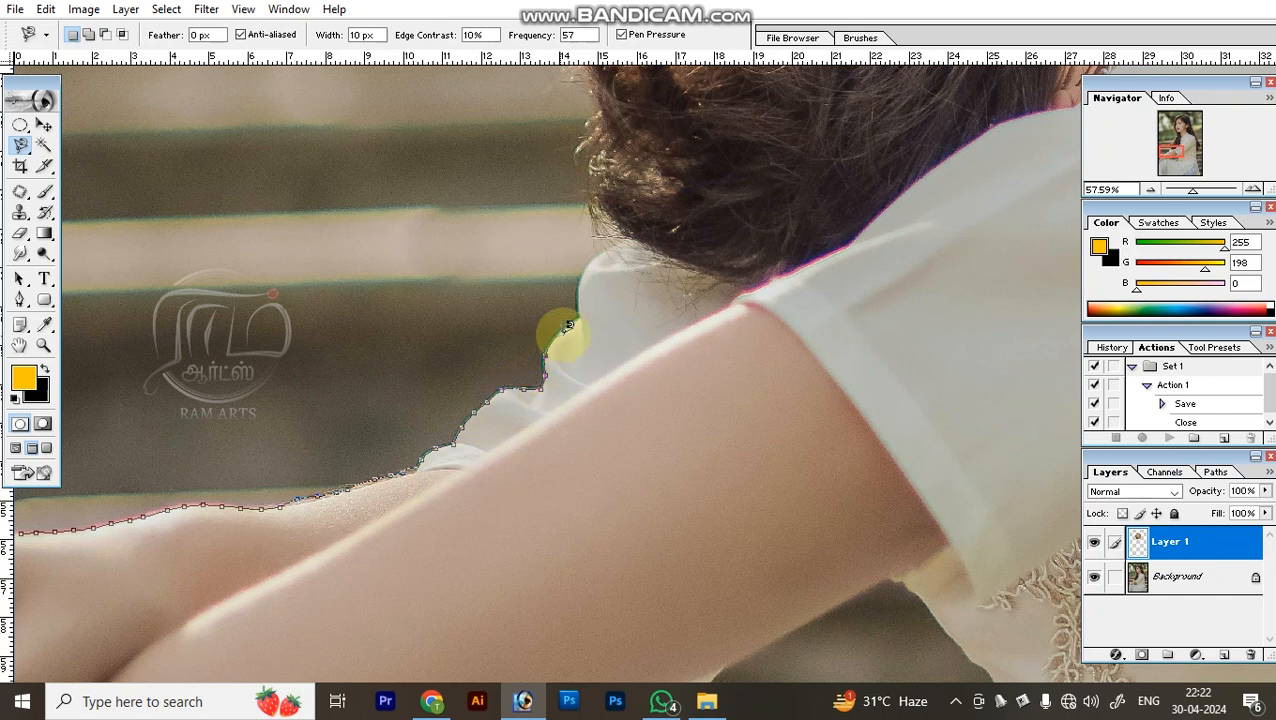
mouse_move(584, 303)
mouse_down()
mouse_move(594, 257)
mouse_move(621, 237)
mouse_move(700, 244)
mouse_move(781, 357)
mouse_move(729, 495)
mouse_move(605, 561)
mouse_move(326, 638)
mouse_move(10, 627)
mouse_move(25, 517)
mouse_up()
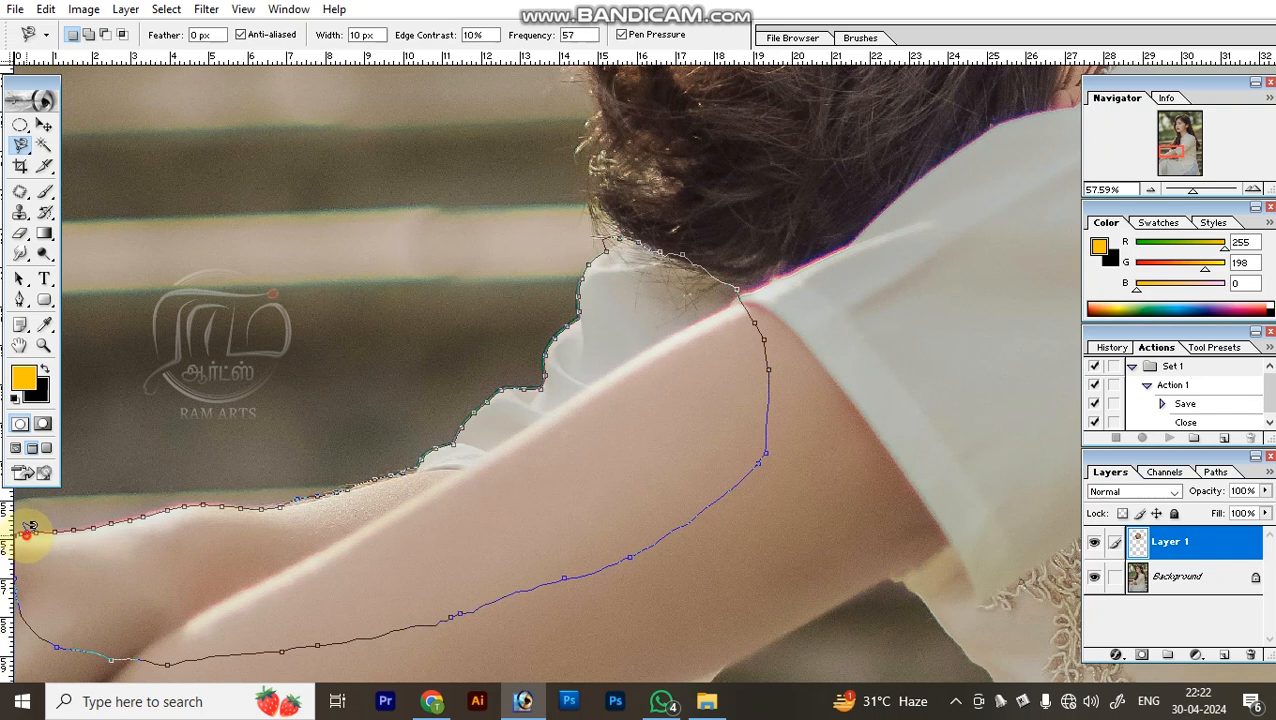
click(27, 520)
Inspect the forearm selection and deselect it.
key(ctrl+minus)
key(ctrl+minus)
key(ctrl+minus)
key(ctrl+minus)
key(ctrl+space)
drag(252, 251, 884, 543)
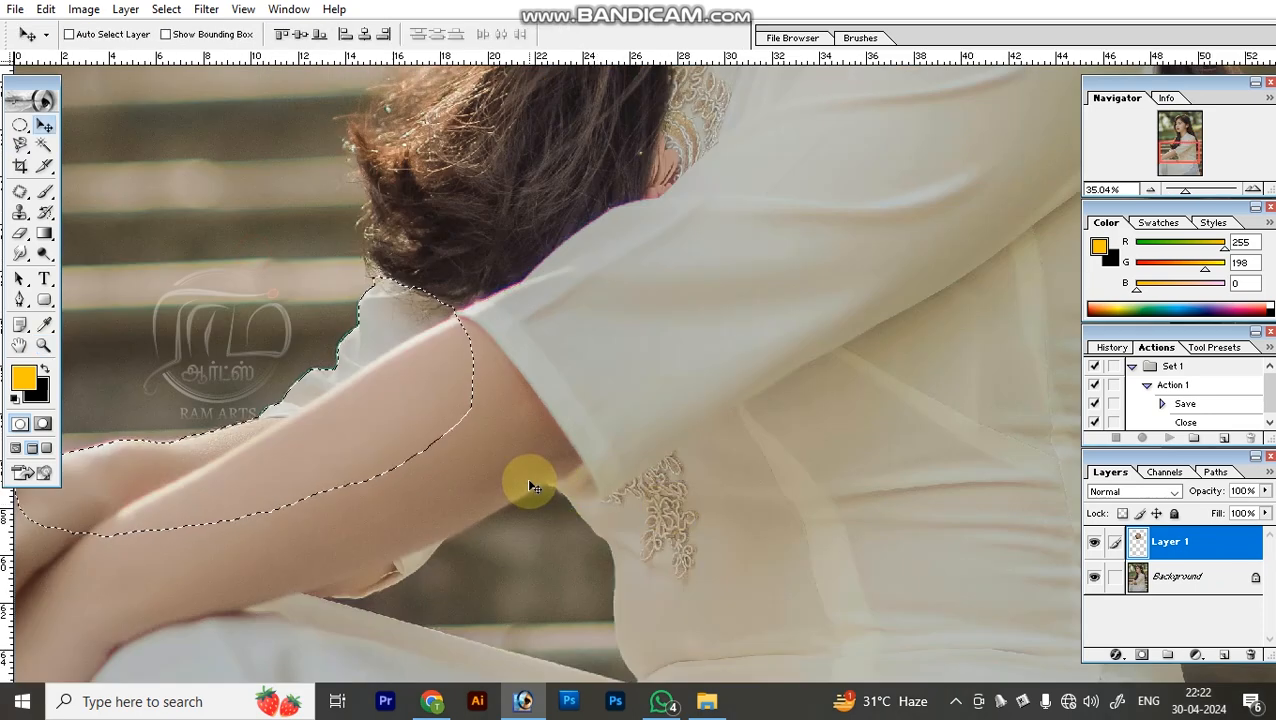
key(z)
key(ctrl+d)
key(v)
Choose the Magic Wand, hide Layer 1 and make the Background layer active.
click(48, 146)
key(ctrl+minus)
key(ctrl+minus)
key(ctrl+minus)
key(ctrl+minus)
key(ctrl+minus)
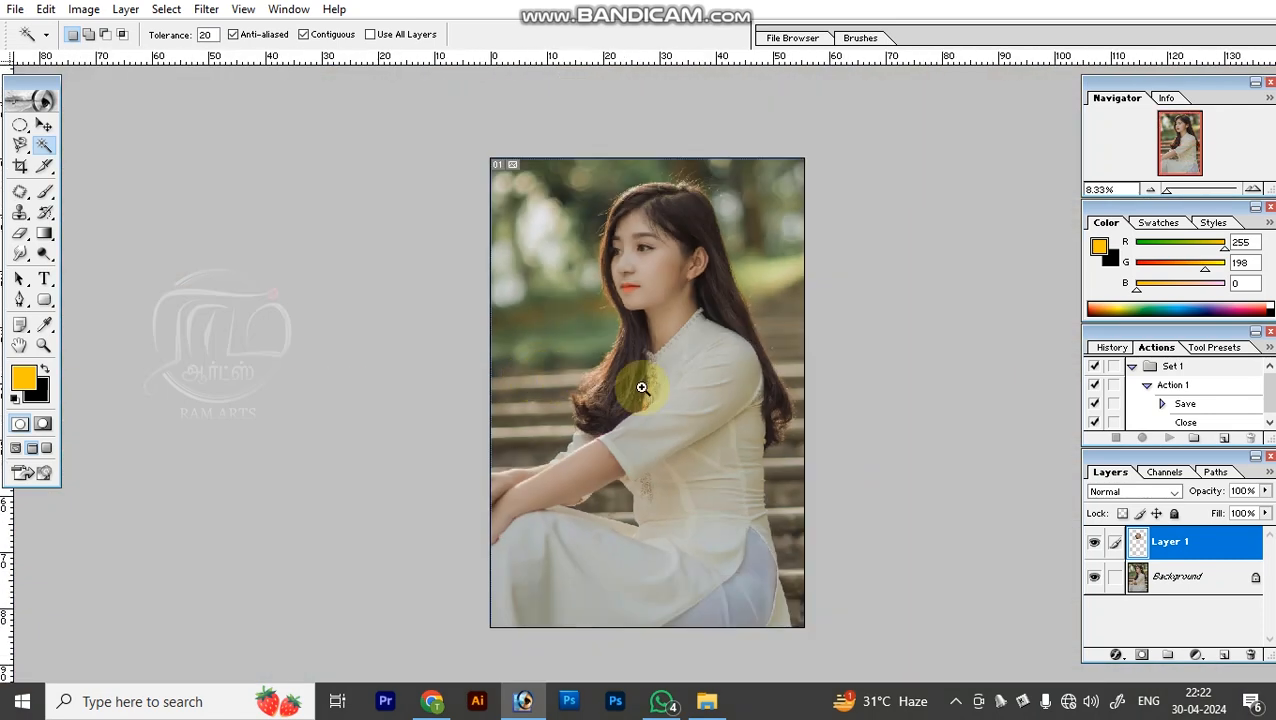
key(z)
drag(560, 178, 919, 523)
key(w)
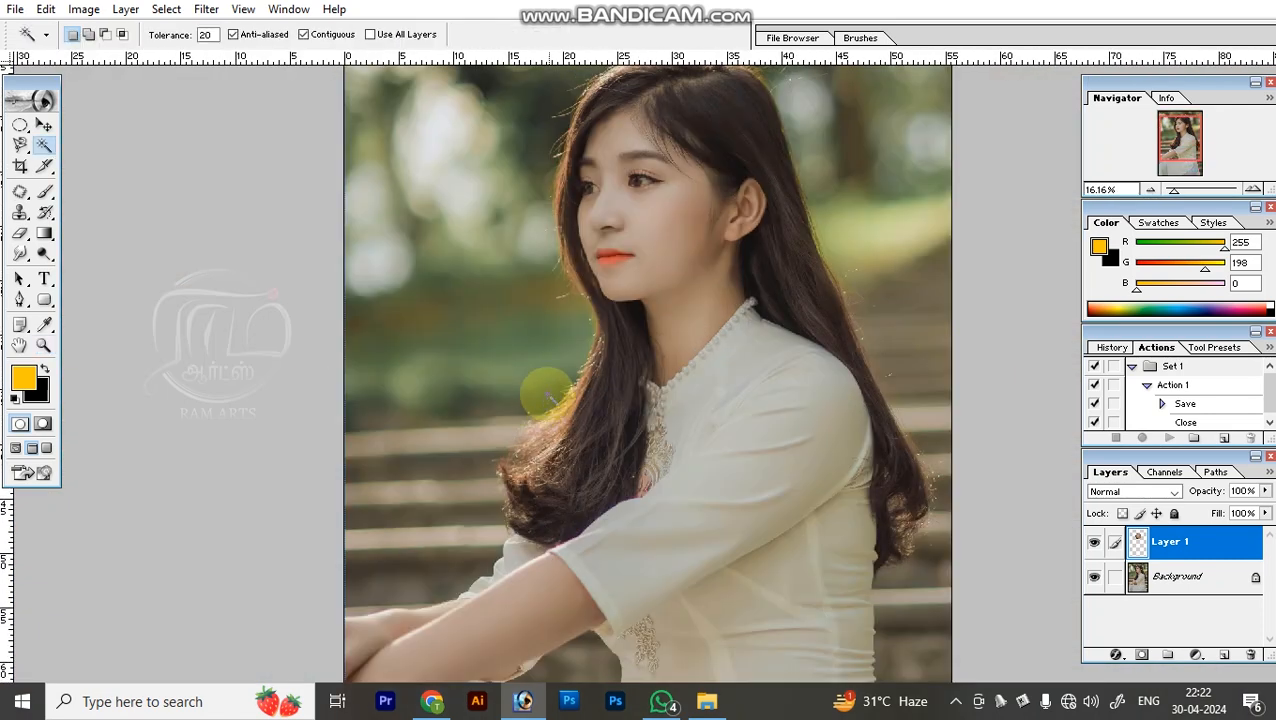
key(ctrl+minus)
key(ctrl+z)
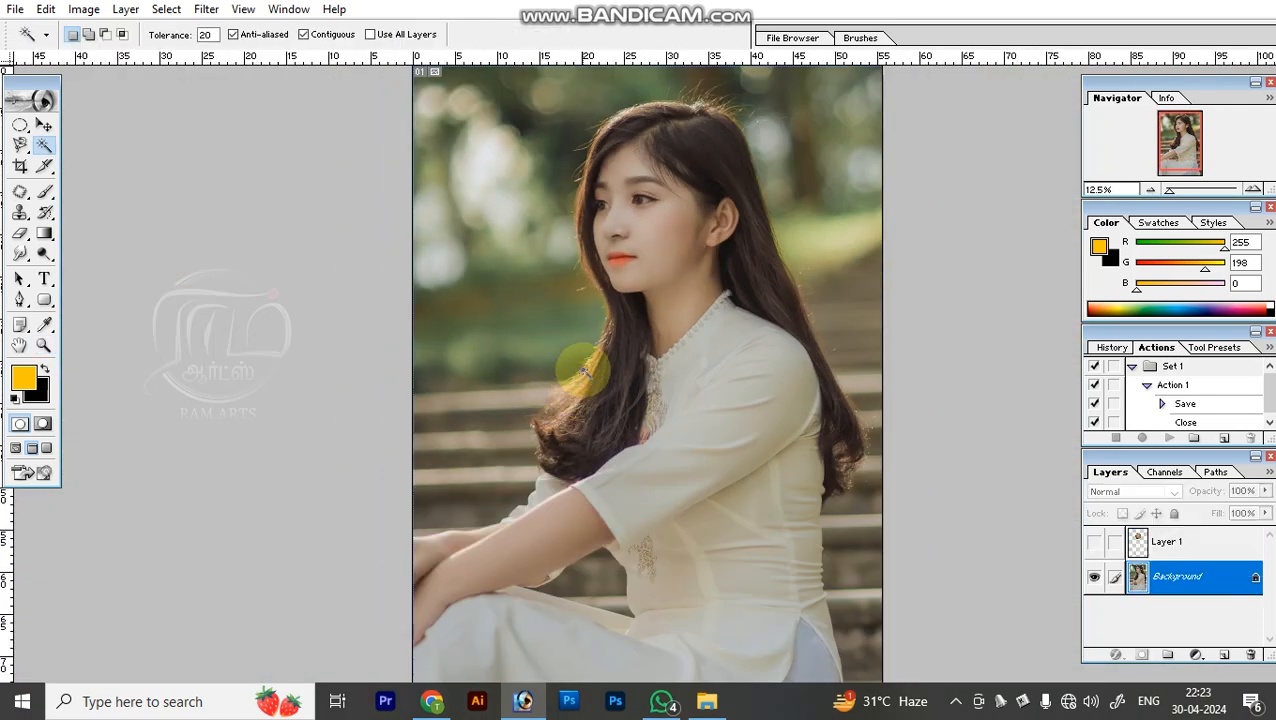
Select the blurred green background and the facial skin in turn with the Magic Wand at tolerance 20, deselecting after each.
click(560, 317)
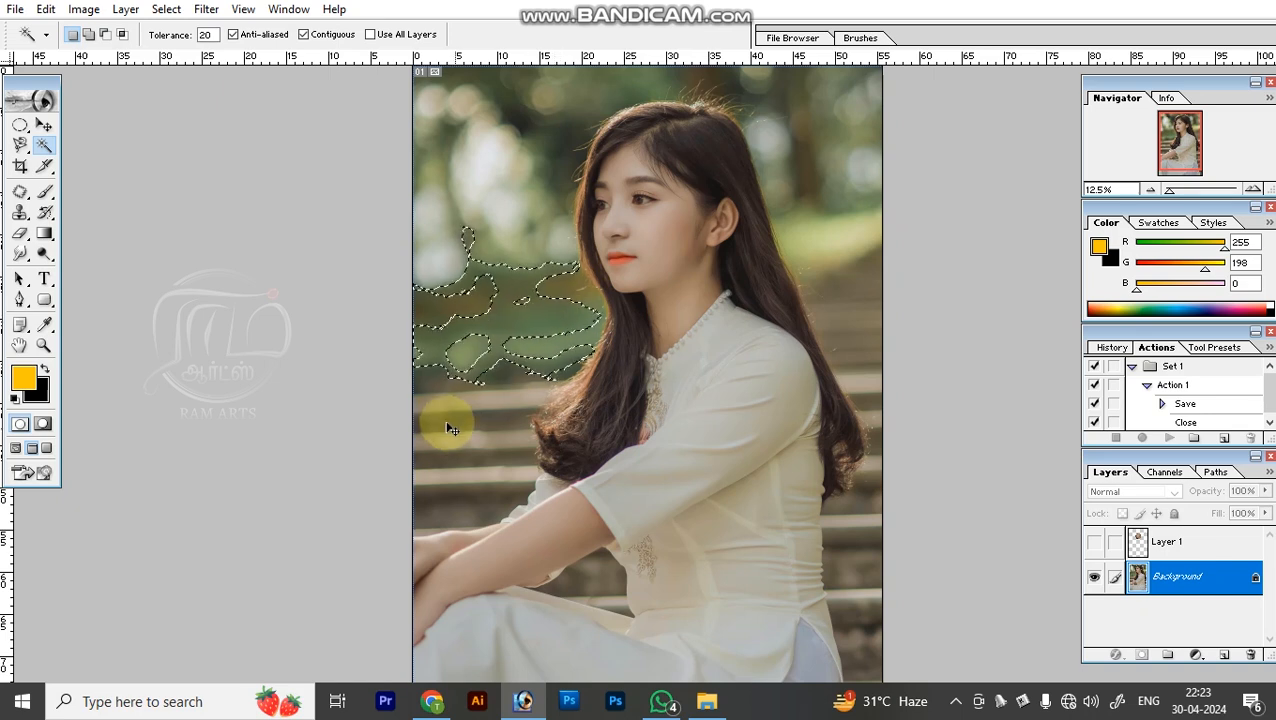
key(ctrl+d)
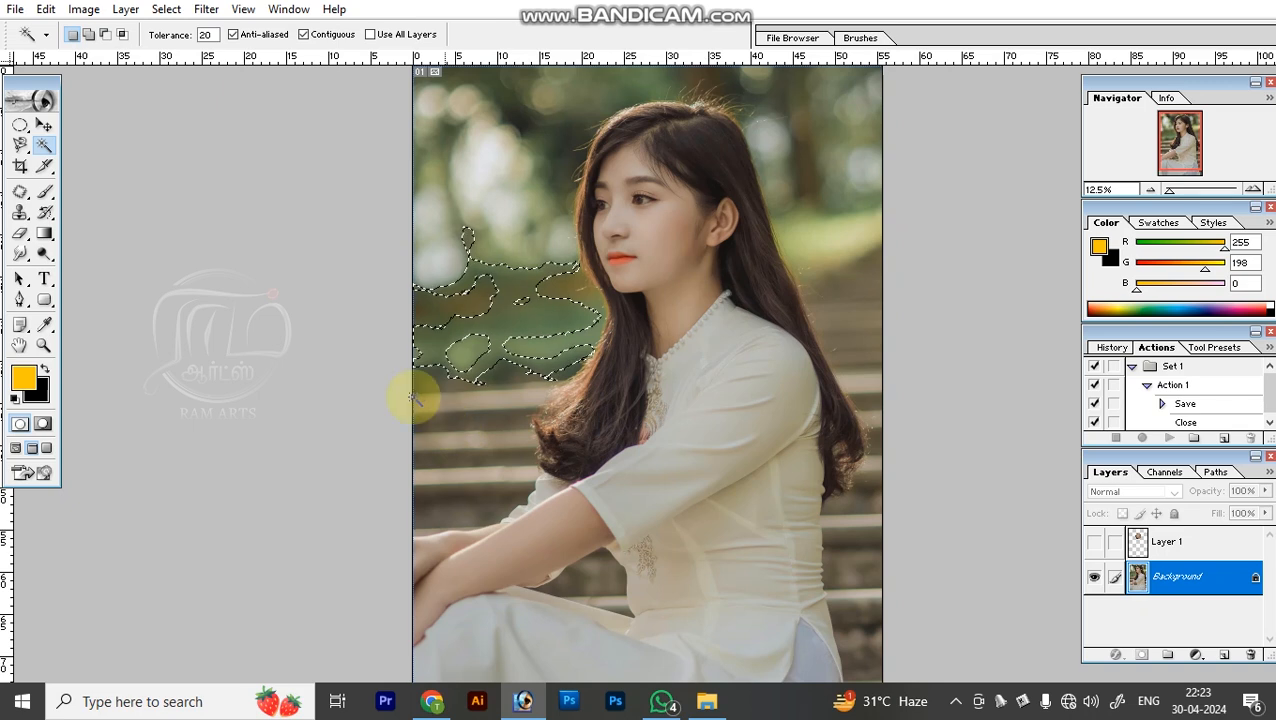
click(680, 258)
click(661, 251)
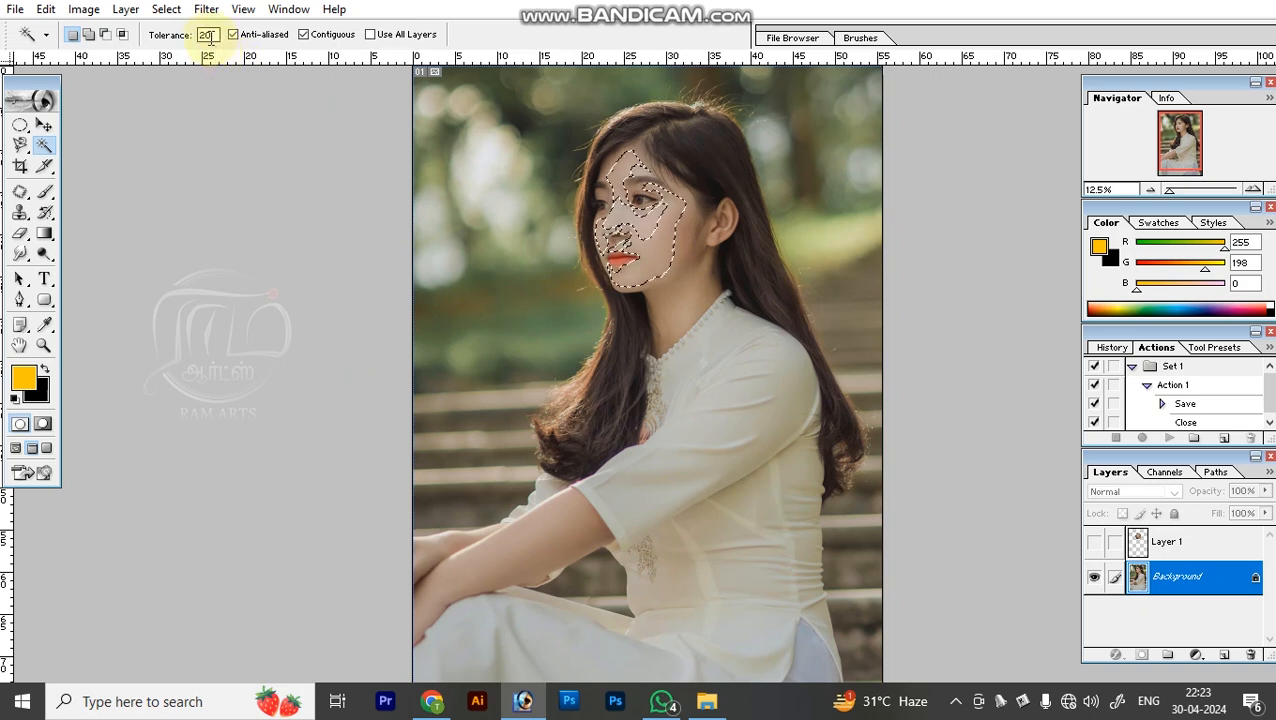
click(652, 257)
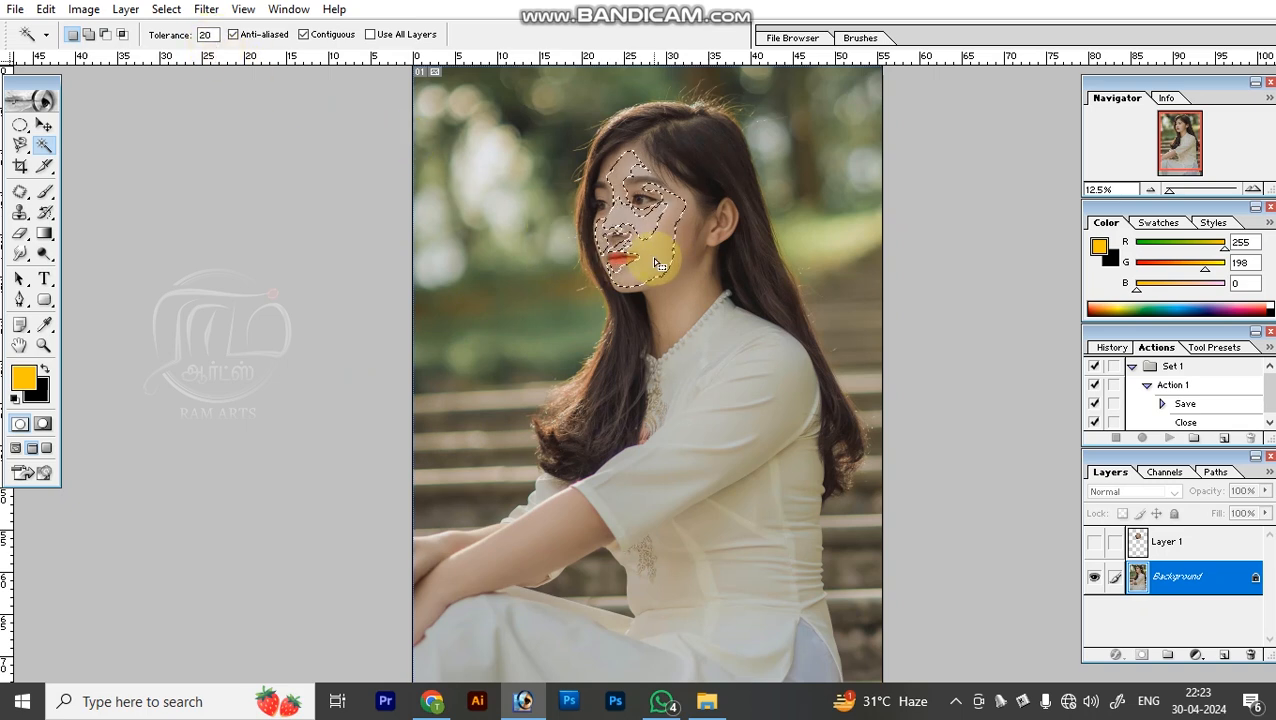
key(ctrl+d)
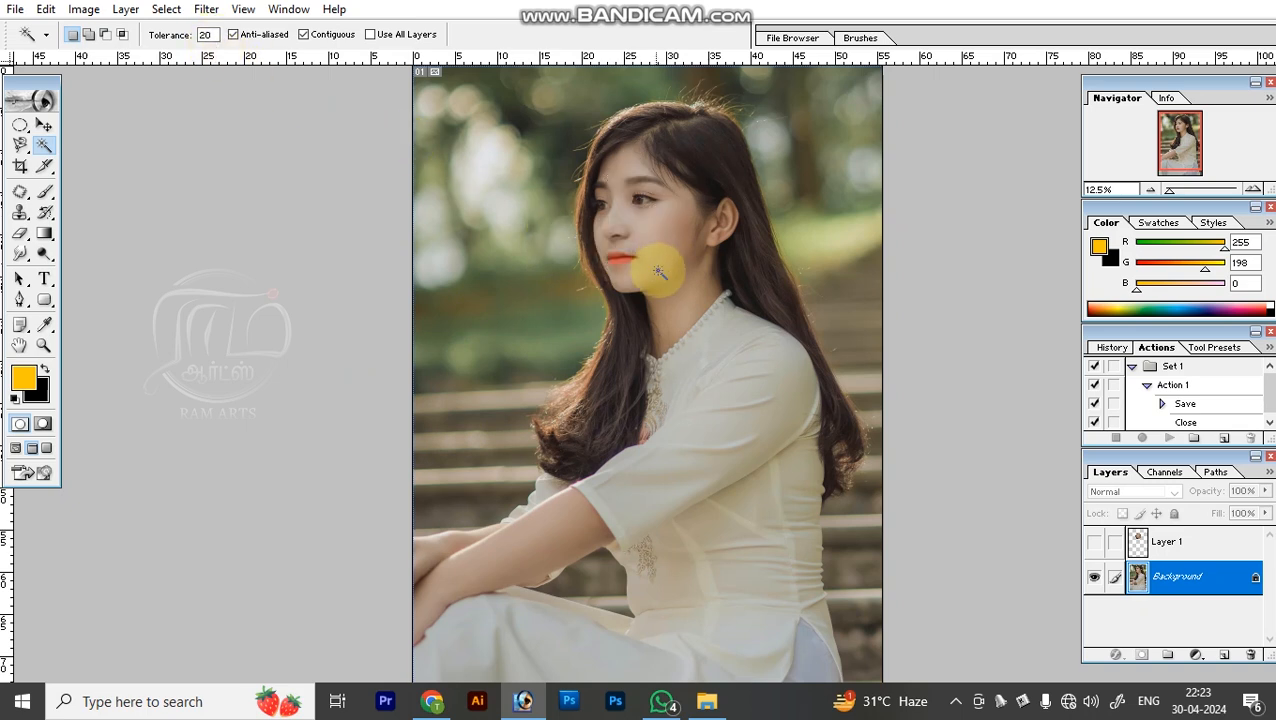
Select the white dress area with the Magic Wand at tolerance 20, then deselect.
click(720, 574)
drag(666, 636, 682, 513)
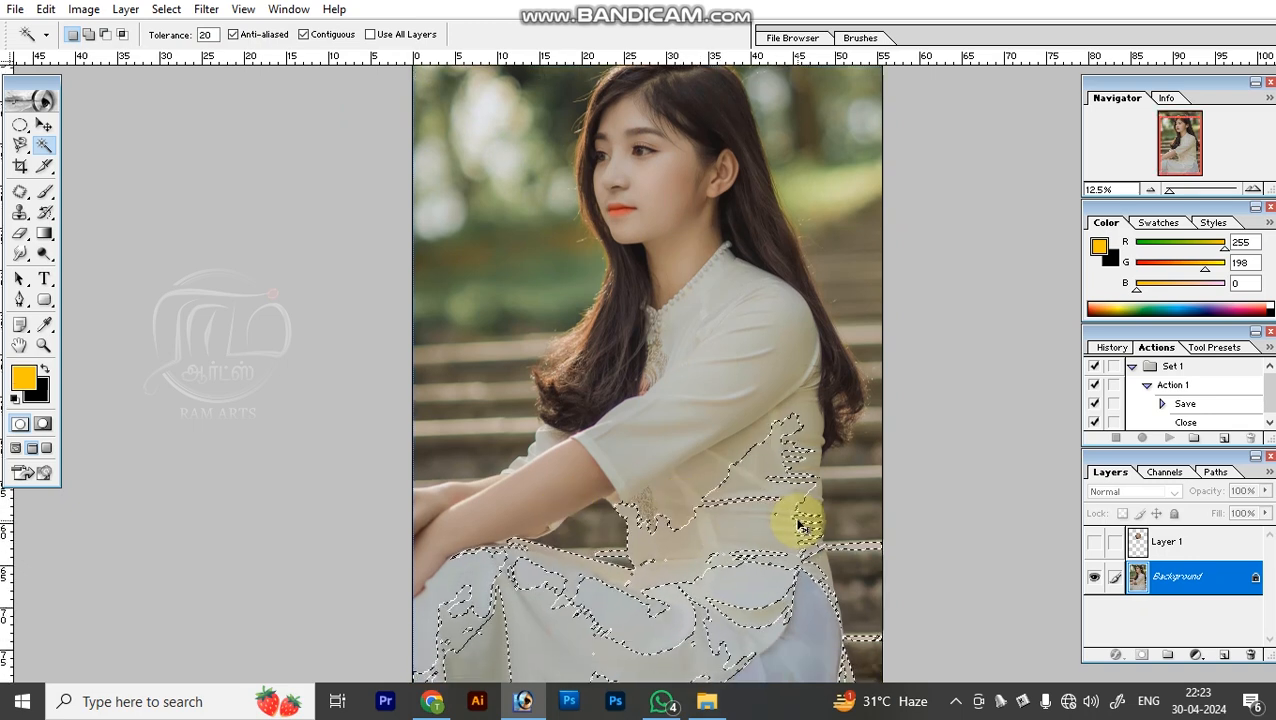
key(ctrl+d)
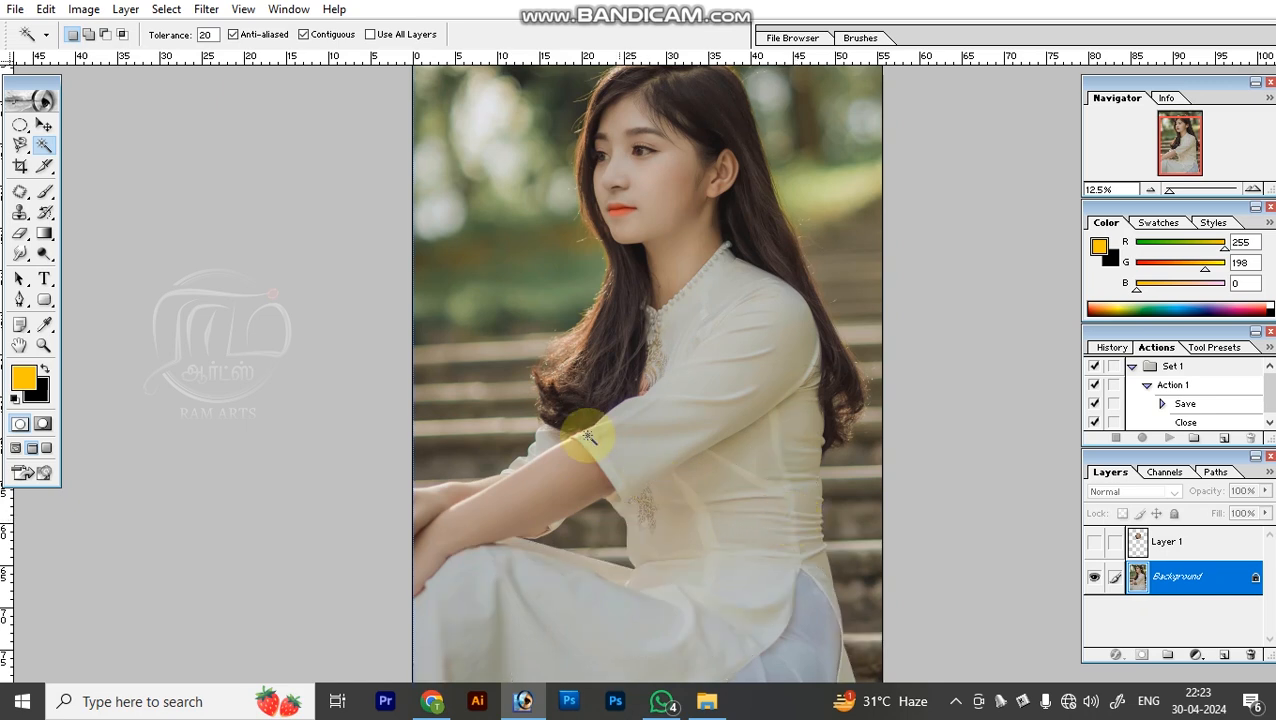
Crop the photo to the woman's head and upper body, trimming all four edges.
click(20, 168)
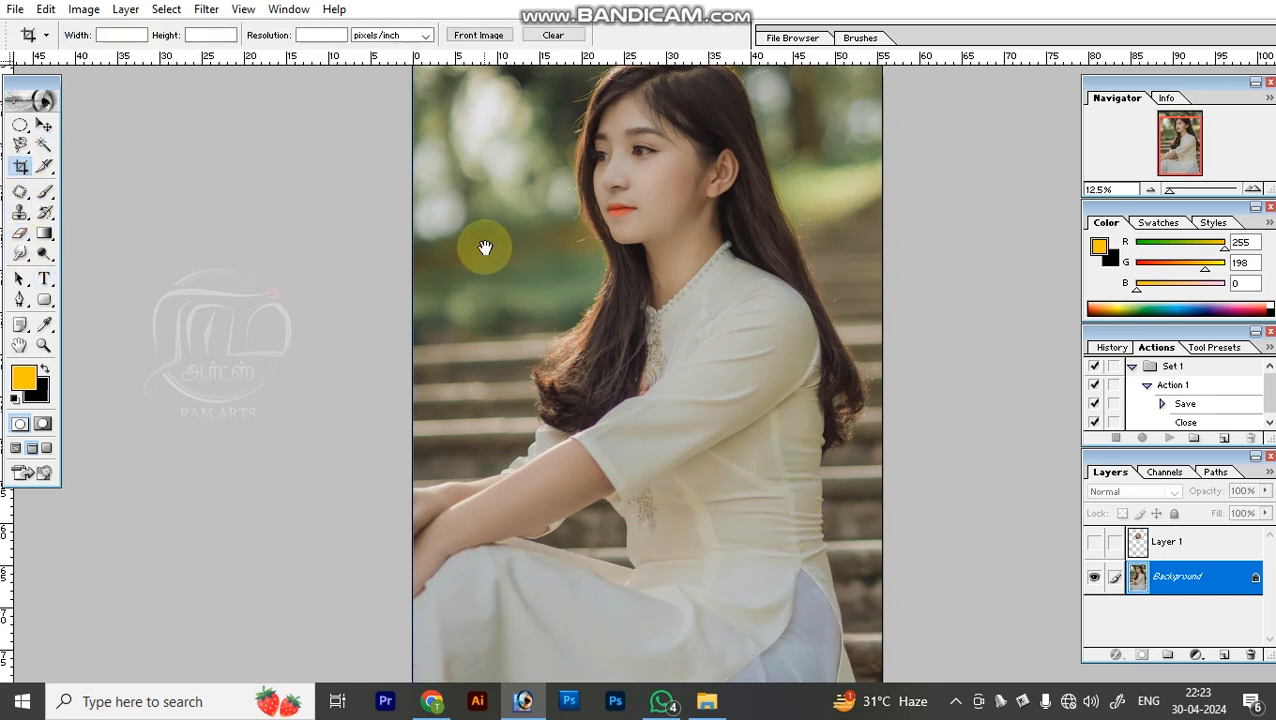
scroll(484, 242, up, 2)
drag(492, 108, 826, 604)
key(Return)
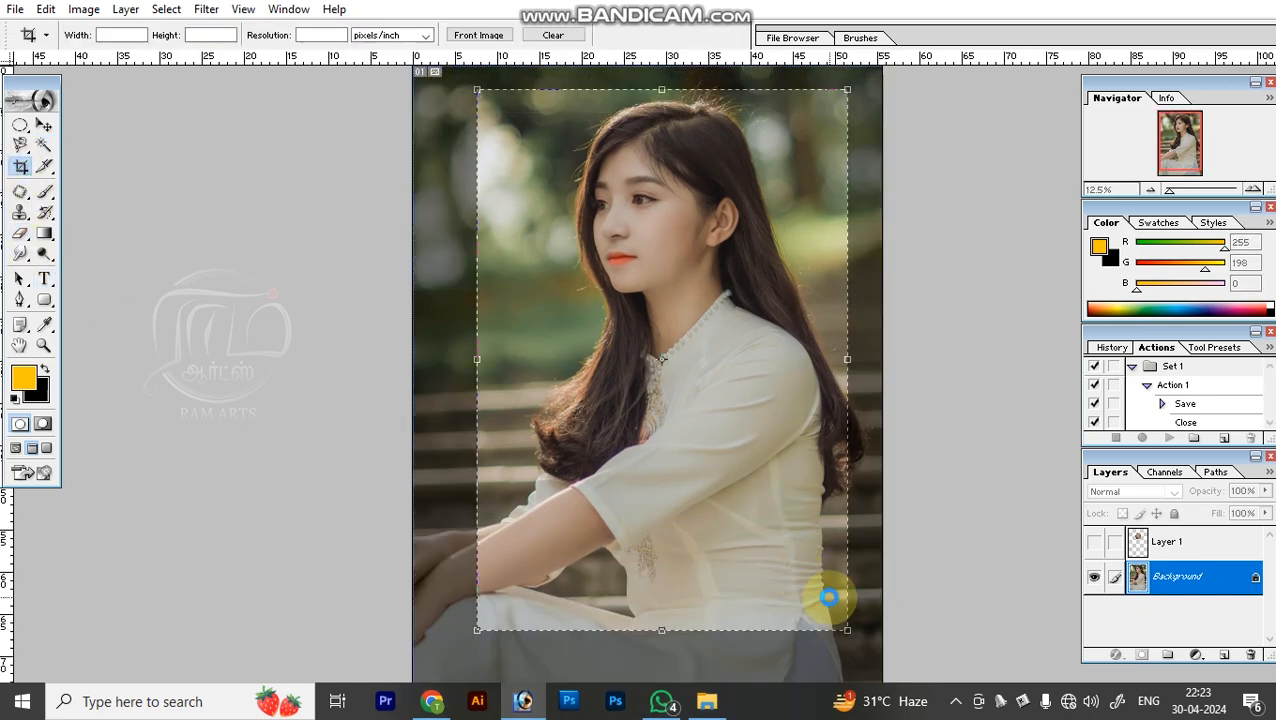
key(z)
key(c)
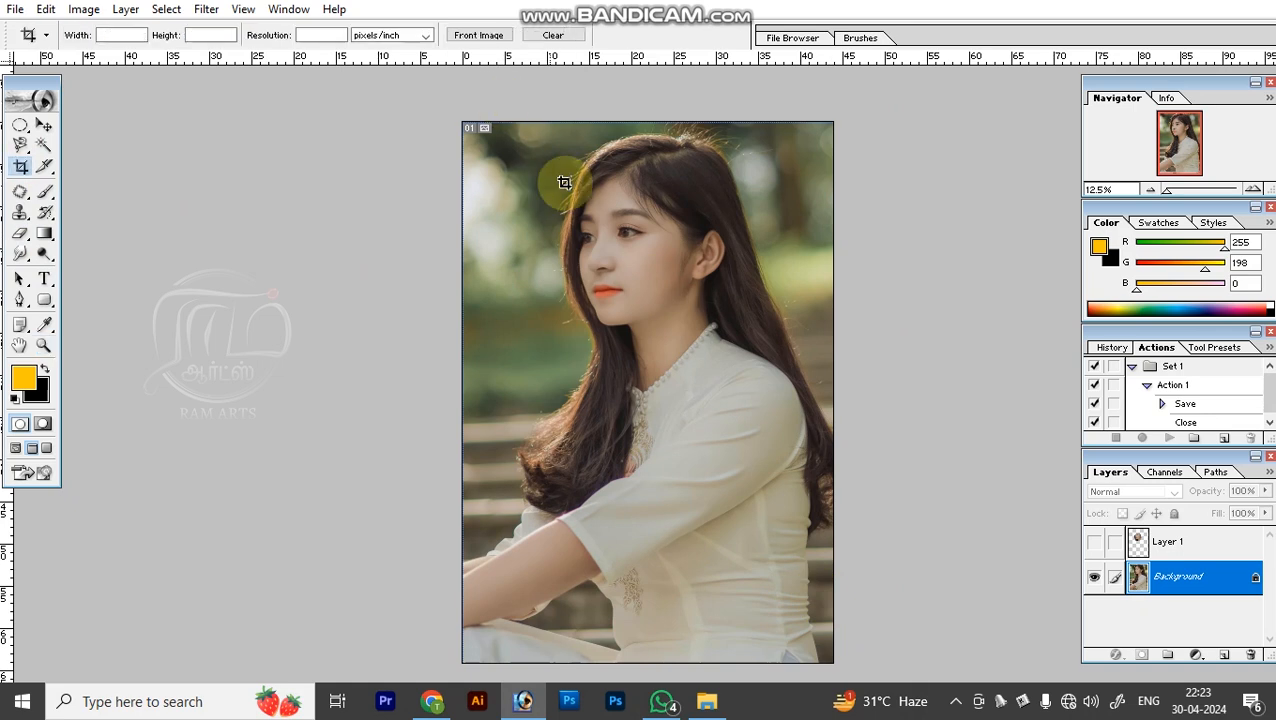
Crop the photo tighter around the woman's head and shoulders, then undo the crops to restore the full photo.
drag(538, 133, 815, 430)
key(Return)
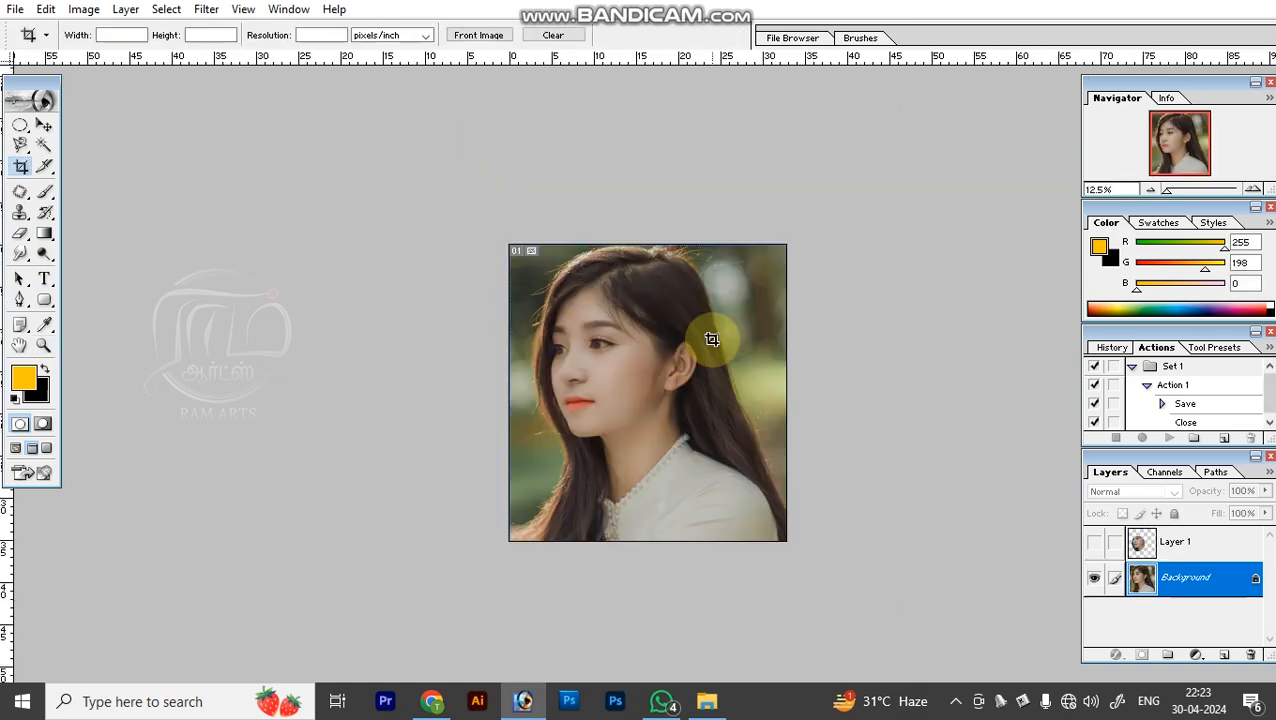
key(ctrl+z)
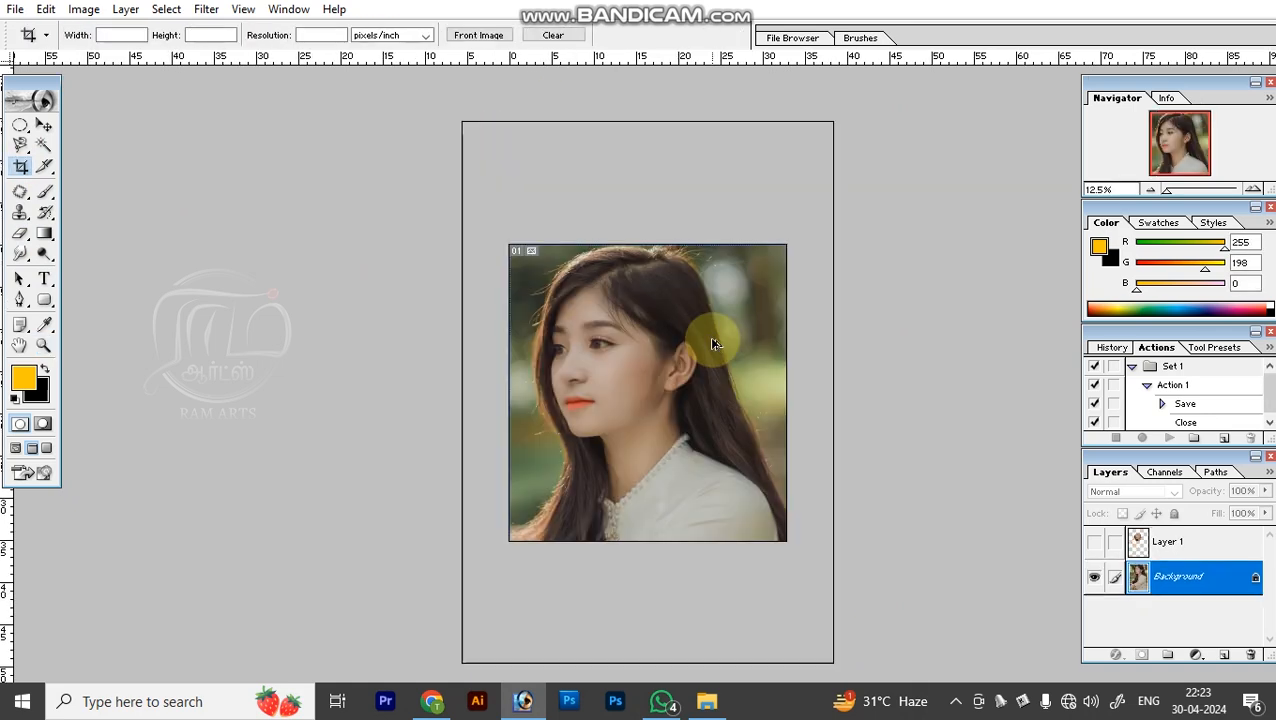
key(v)
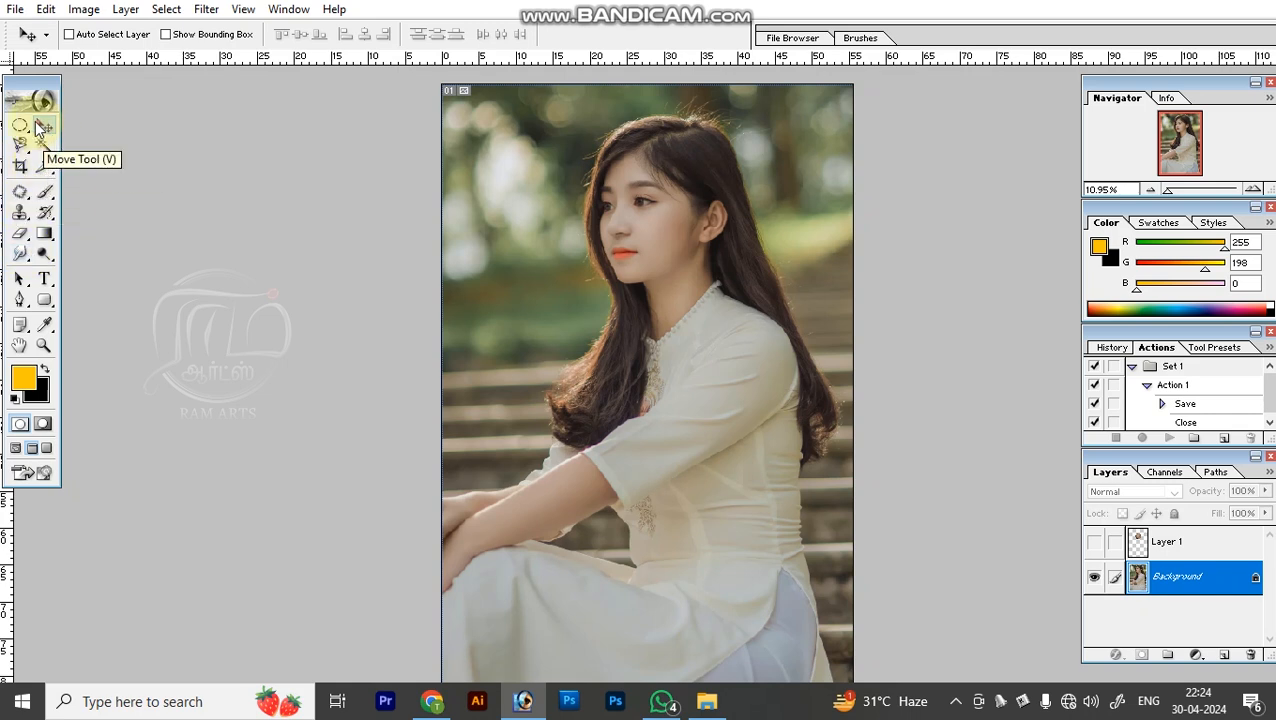
Paint a yellow test spot on the woman's cheek with the Brush at size 40, then undo it.
click(18, 194)
drag(612, 188, 704, 291)
drag(678, 338, 565, 327)
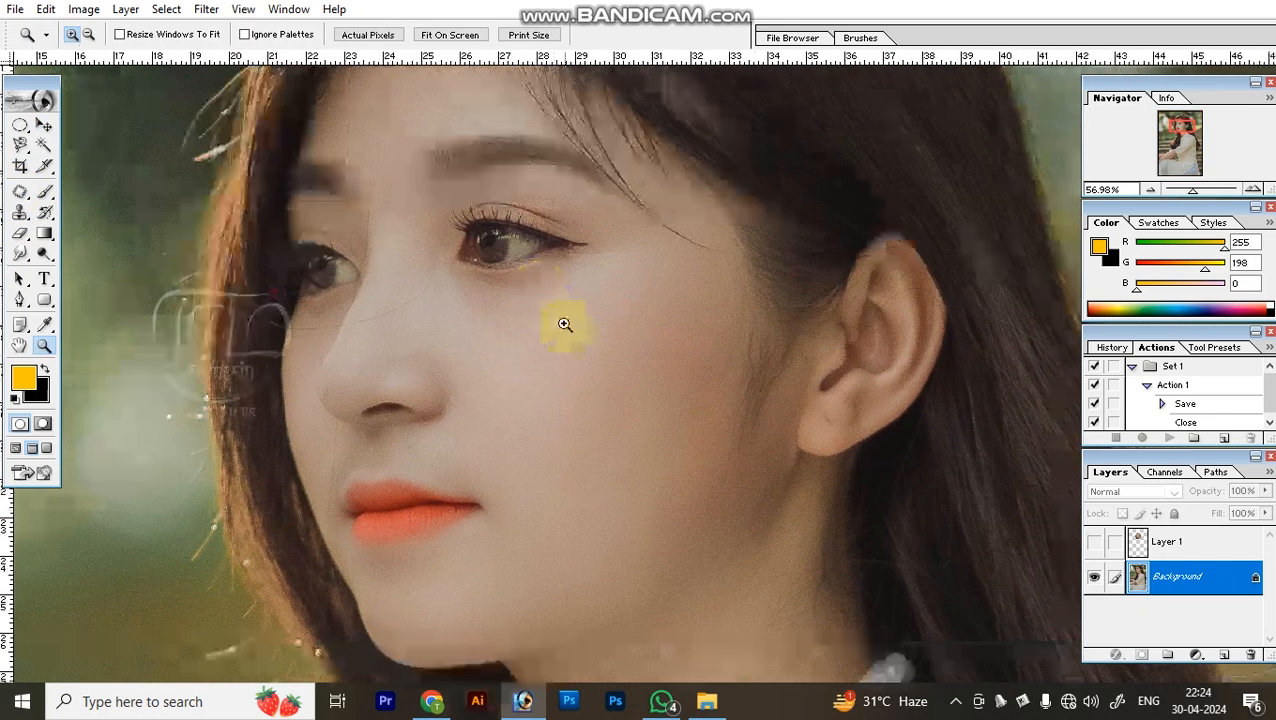
key(b)
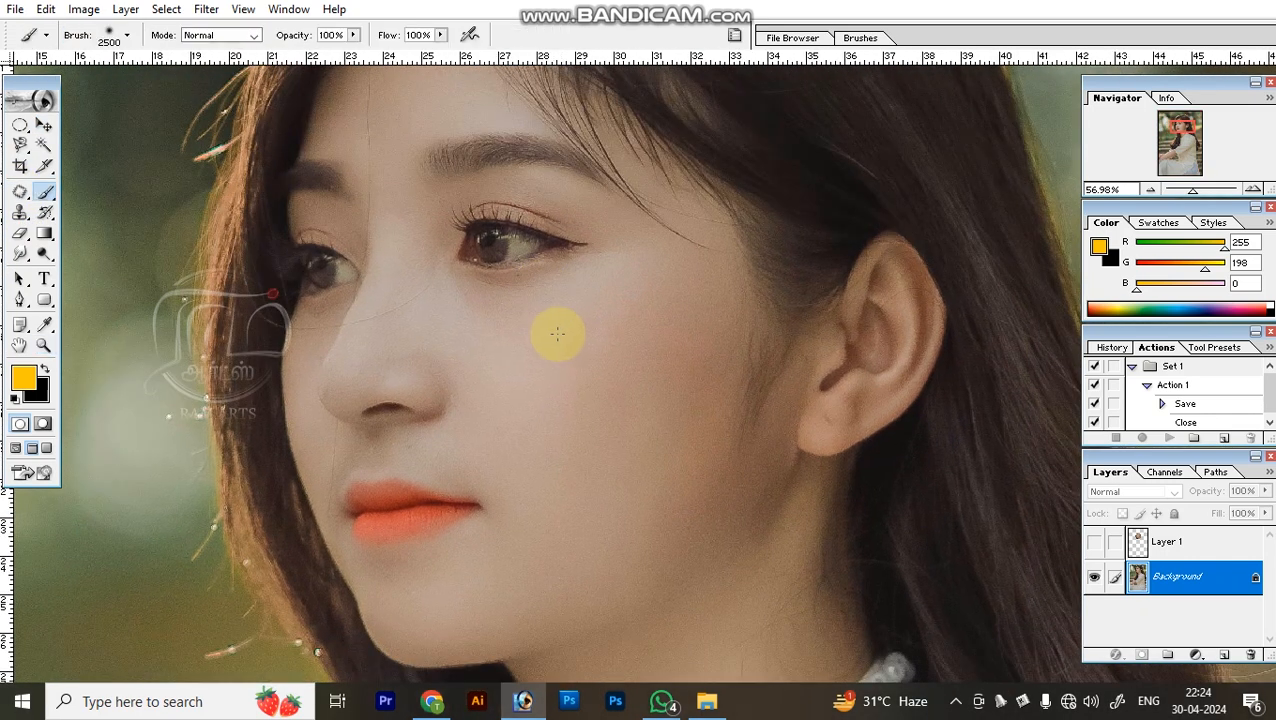
key(bracketleft)
key(bracketleft)
key(bracketleft)
key(bracketleft)
key(bracketleft)
key(bracketleft)
key(bracketleft)
key(bracketleft)
key(bracketleft)
key(bracketleft)
key(bracketleft)
key(bracketleft)
key(bracketleft)
key(bracketleft)
key(bracketleft)
key(bracketleft)
key(bracketleft)
key(bracketleft)
key(bracketleft)
key(bracketleft)
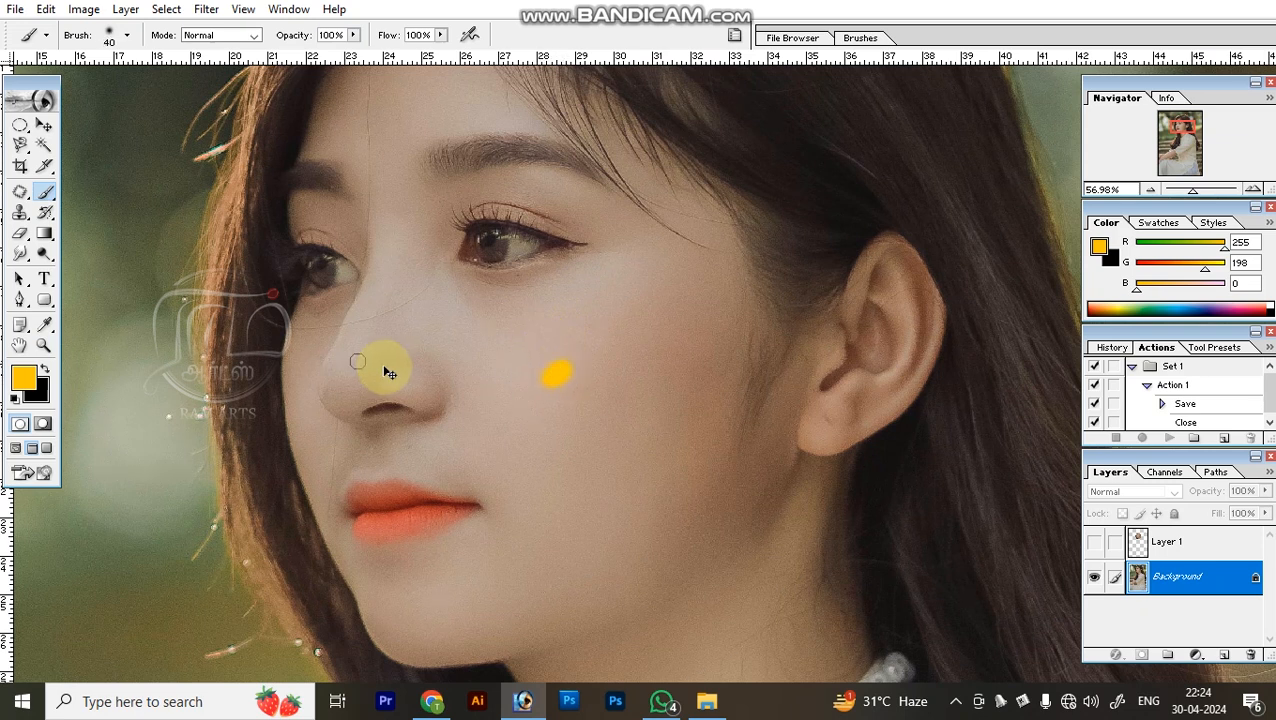
Swap the foreground color to black and paint two spots on the cheek with the Brush at size 30.
key(x)
key(p)
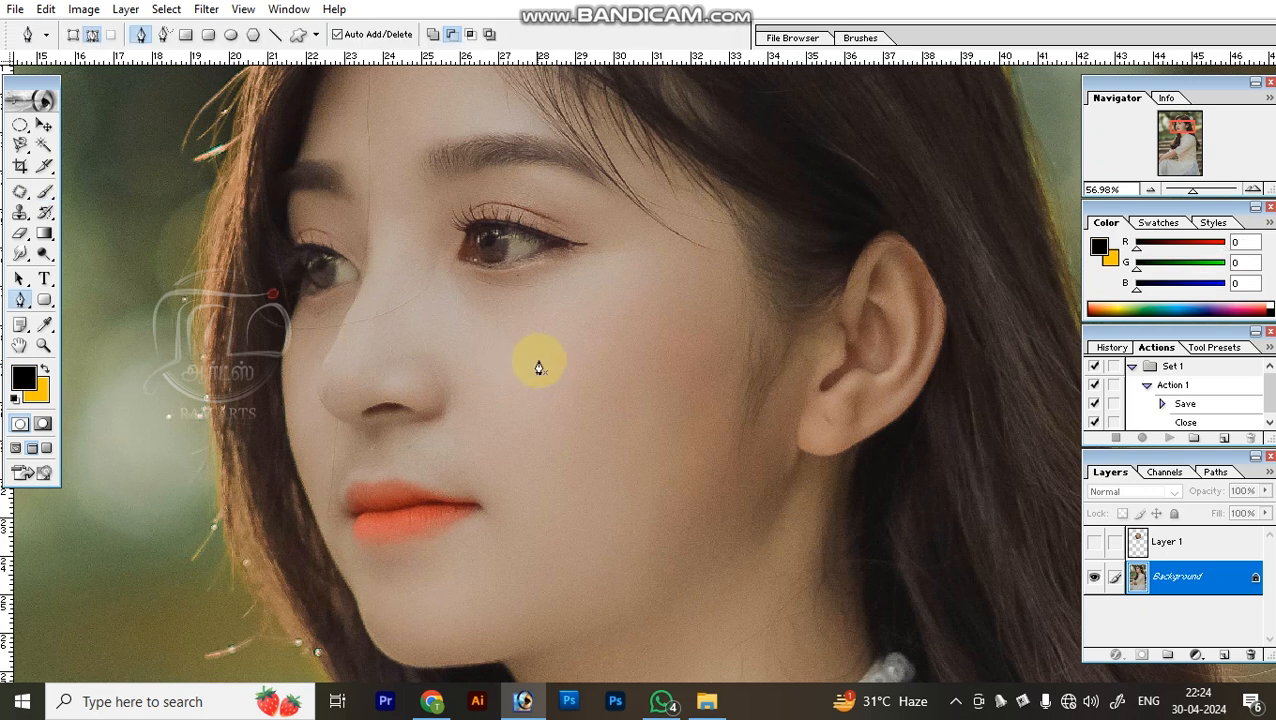
key(b)
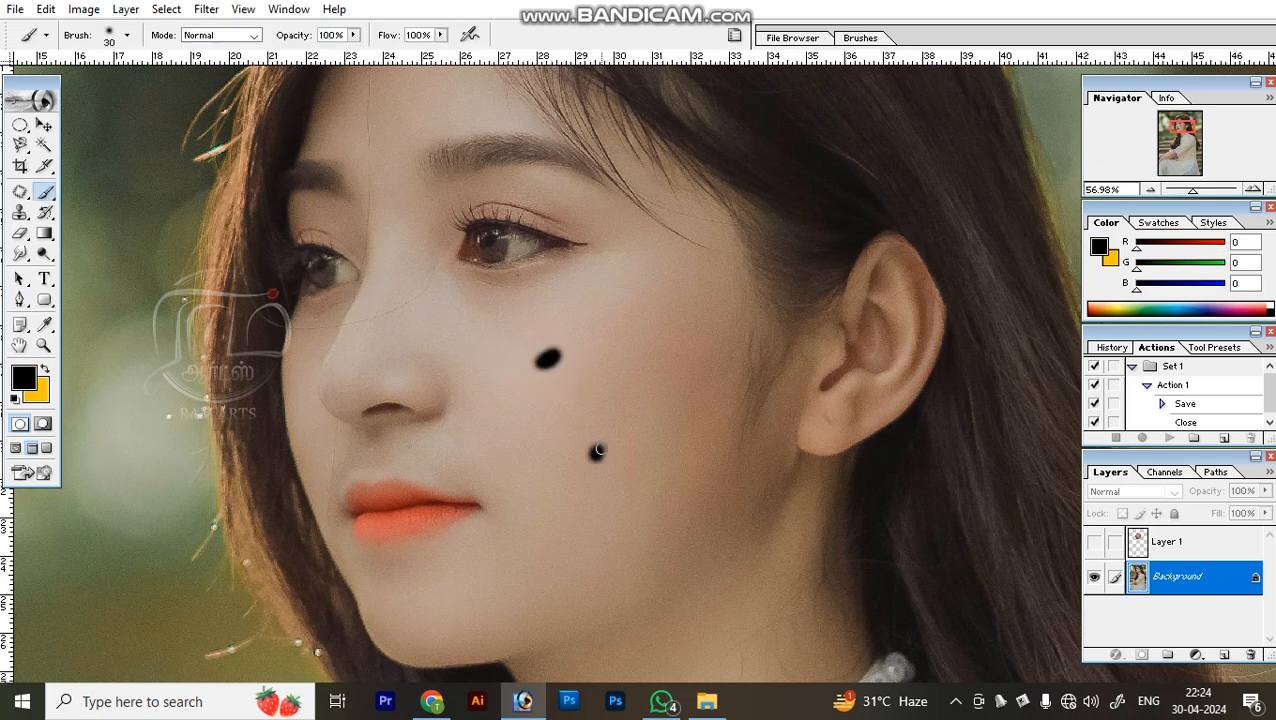
Remove both black cheek spots with the Patch tool in Source mode, sampling clean nearby skin and deselecting after each.
key(j)
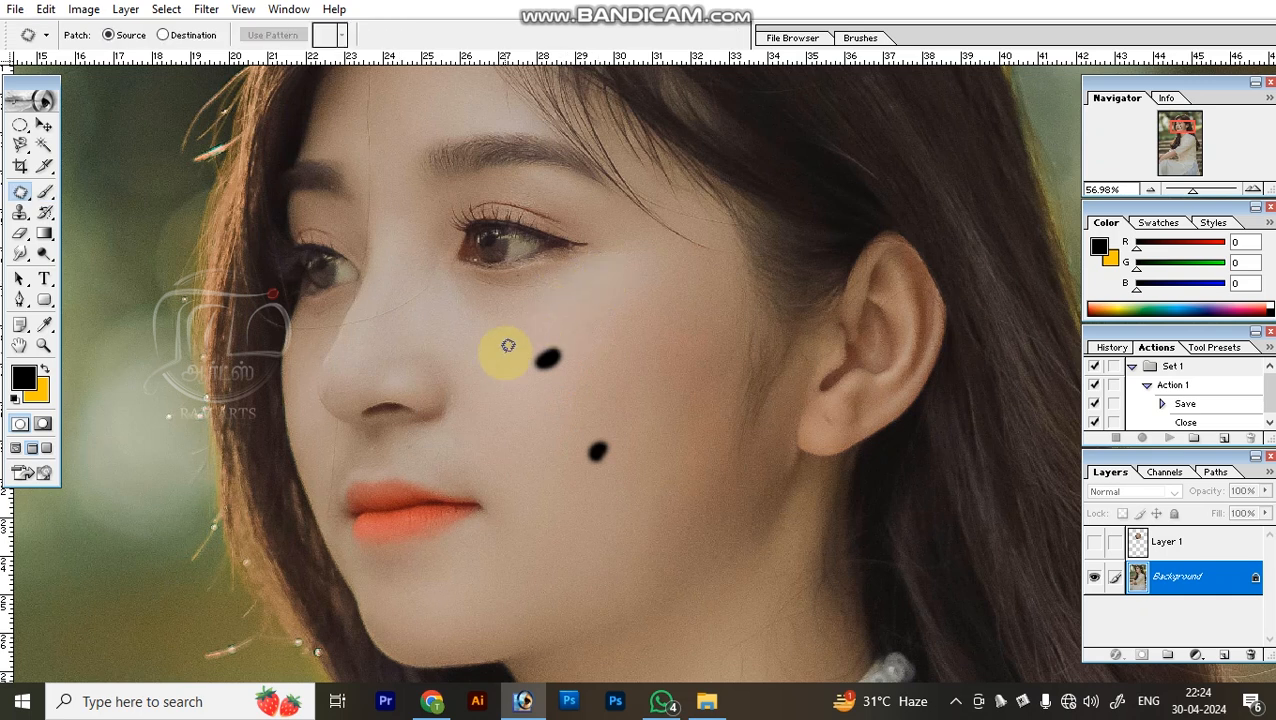
mouse_move(531, 348)
mouse_down()
mouse_move(567, 336)
mouse_move(558, 362)
mouse_move(540, 363)
mouse_up()
drag(558, 372, 601, 362)
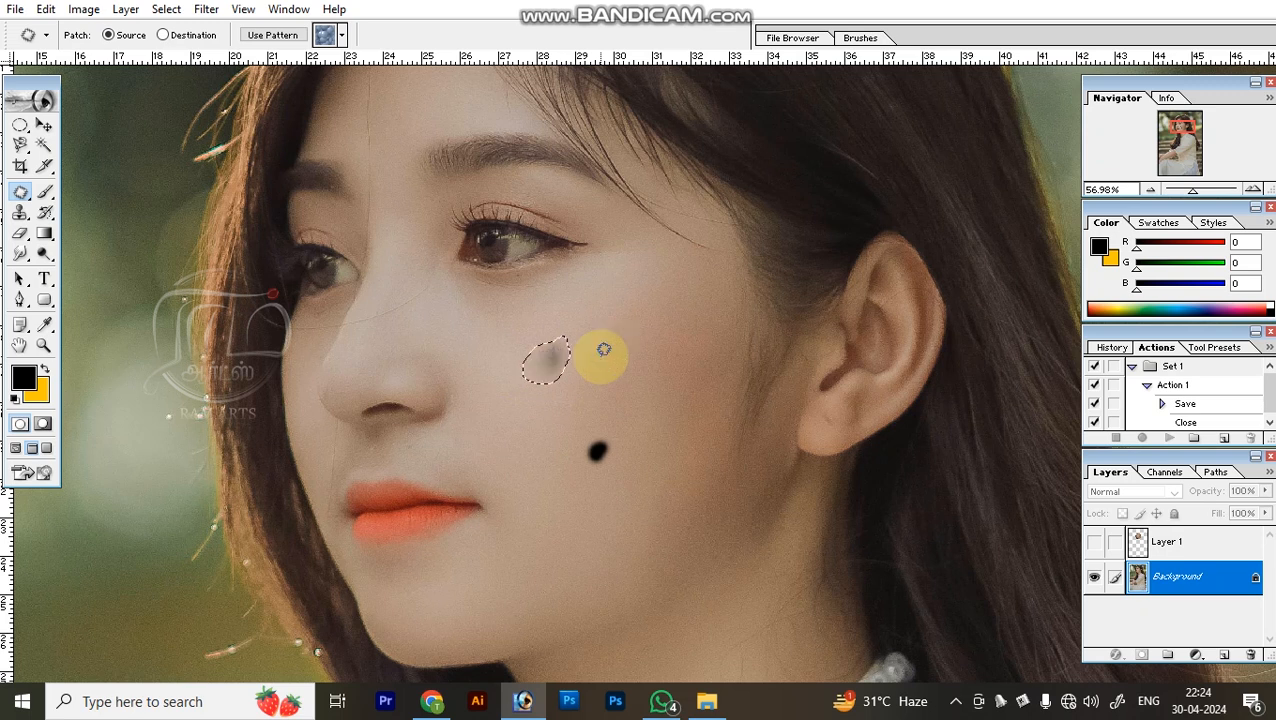
drag(554, 364, 607, 325)
key(ctrl+d)
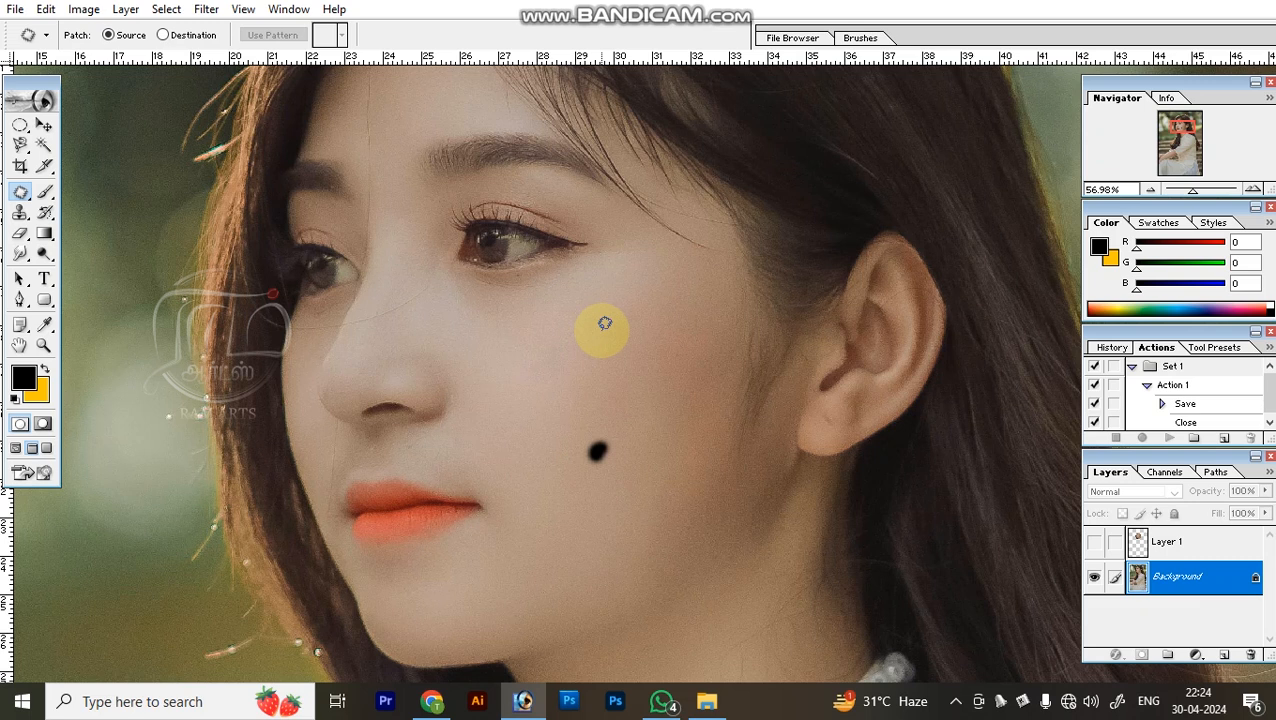
mouse_move(558, 447)
mouse_down()
mouse_move(623, 436)
mouse_move(621, 471)
mouse_move(575, 452)
mouse_move(617, 410)
mouse_move(633, 464)
mouse_move(571, 466)
mouse_move(621, 402)
mouse_up()
key(ctrl+d)
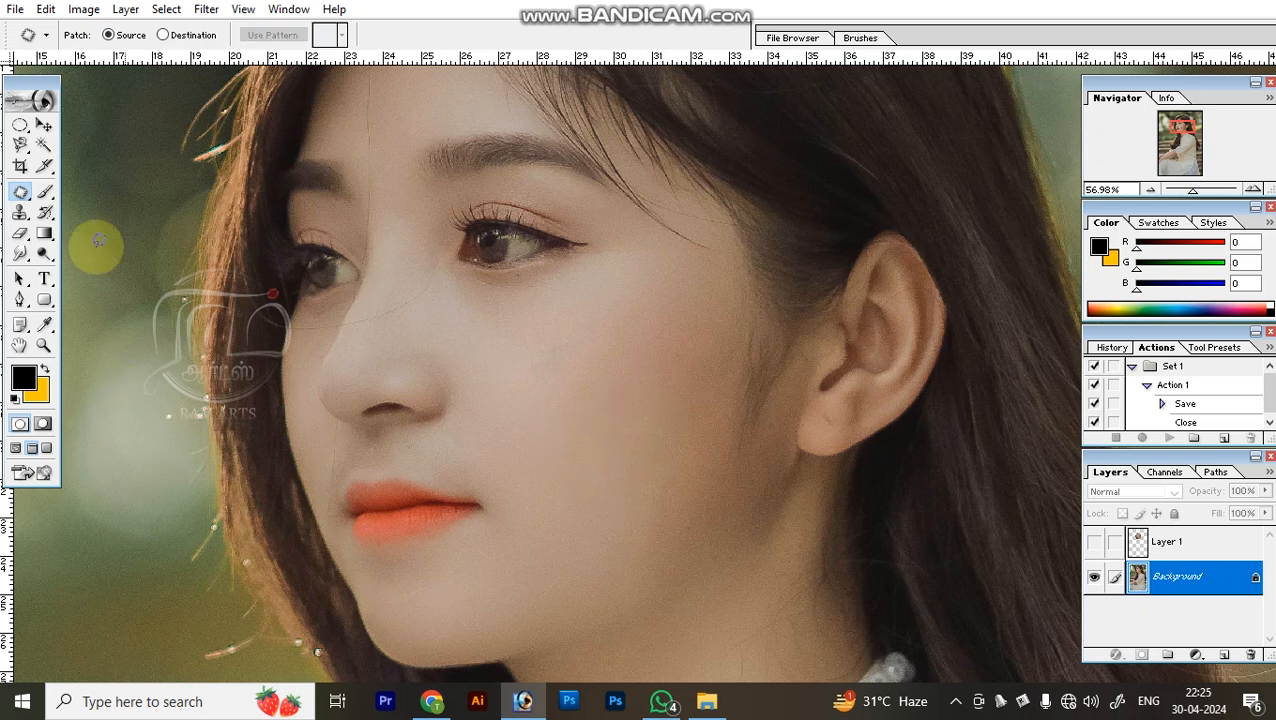
Switch to the Healing Brush and sample clean cheek skin, and paint a black spot on the cheek with the Brush at size 30.
click(27, 199)
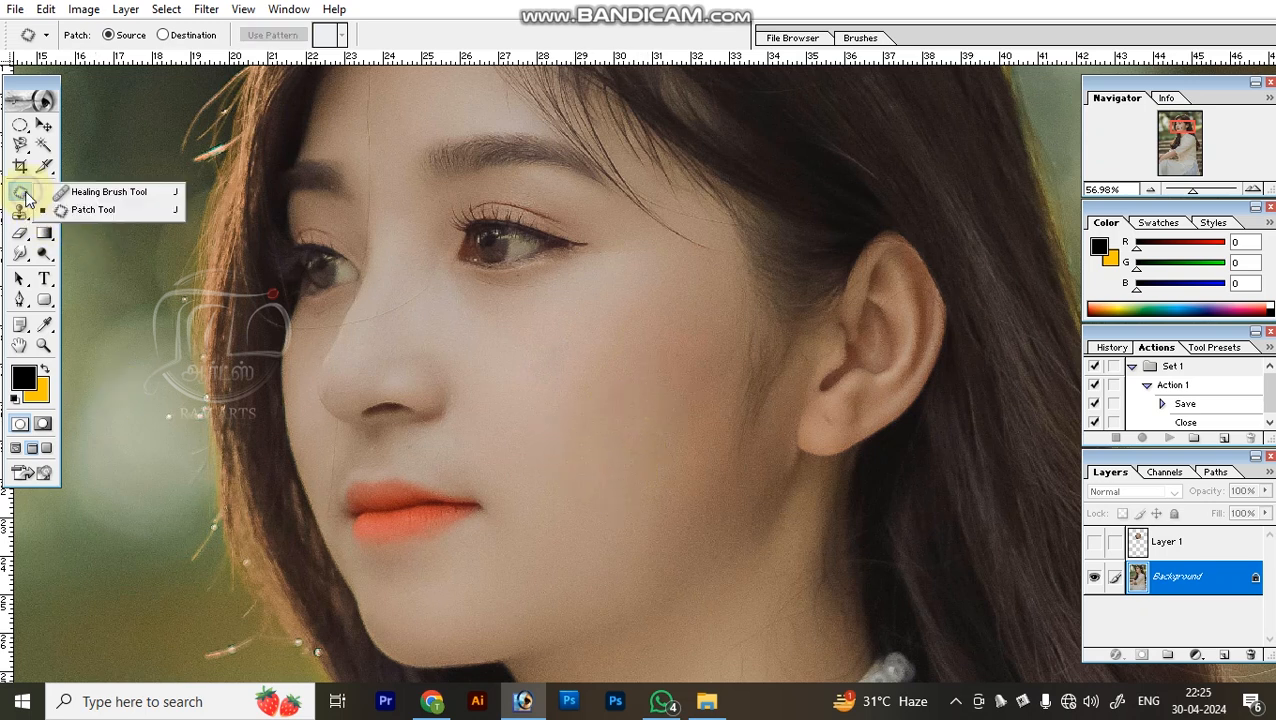
click(97, 193)
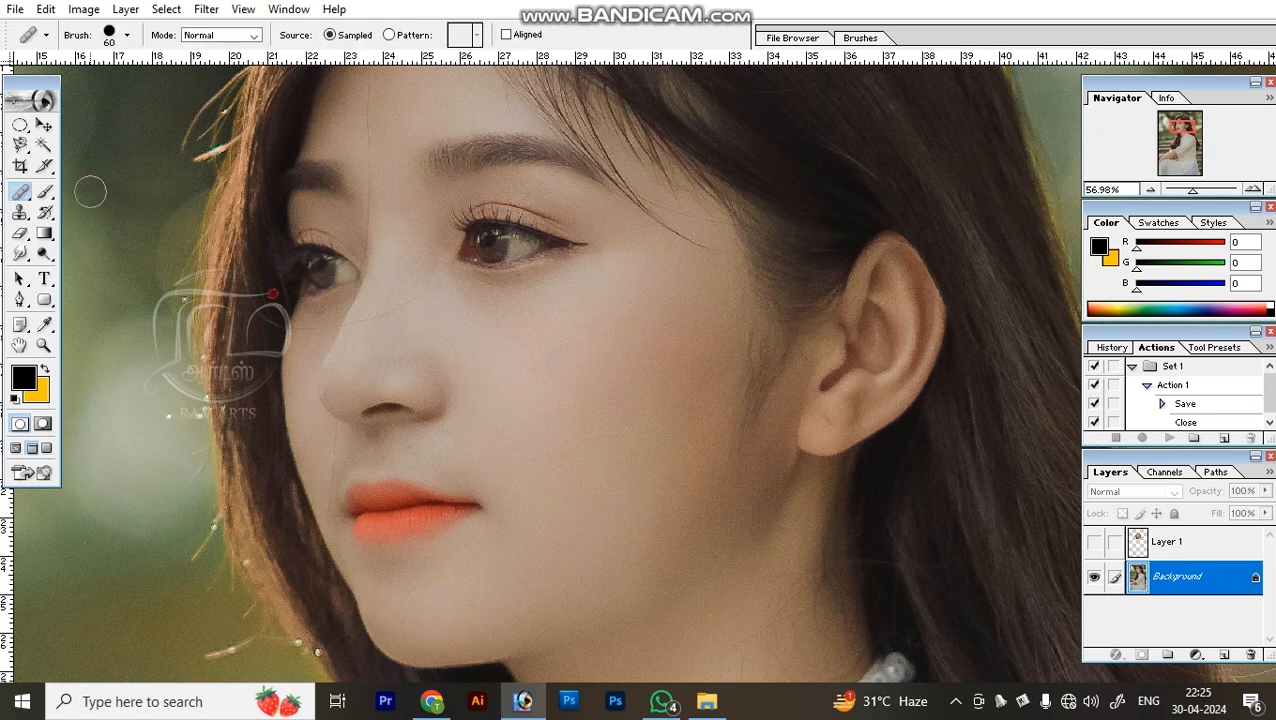
alt+click(570, 388)
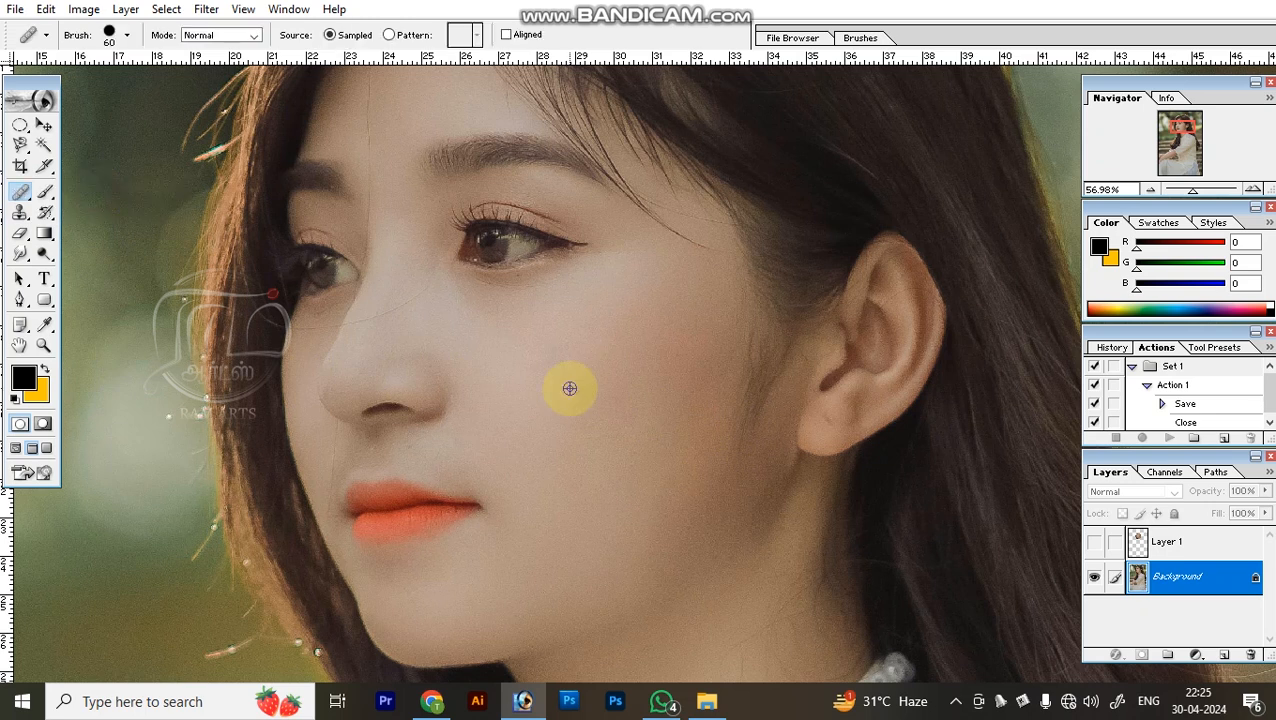
key(b)
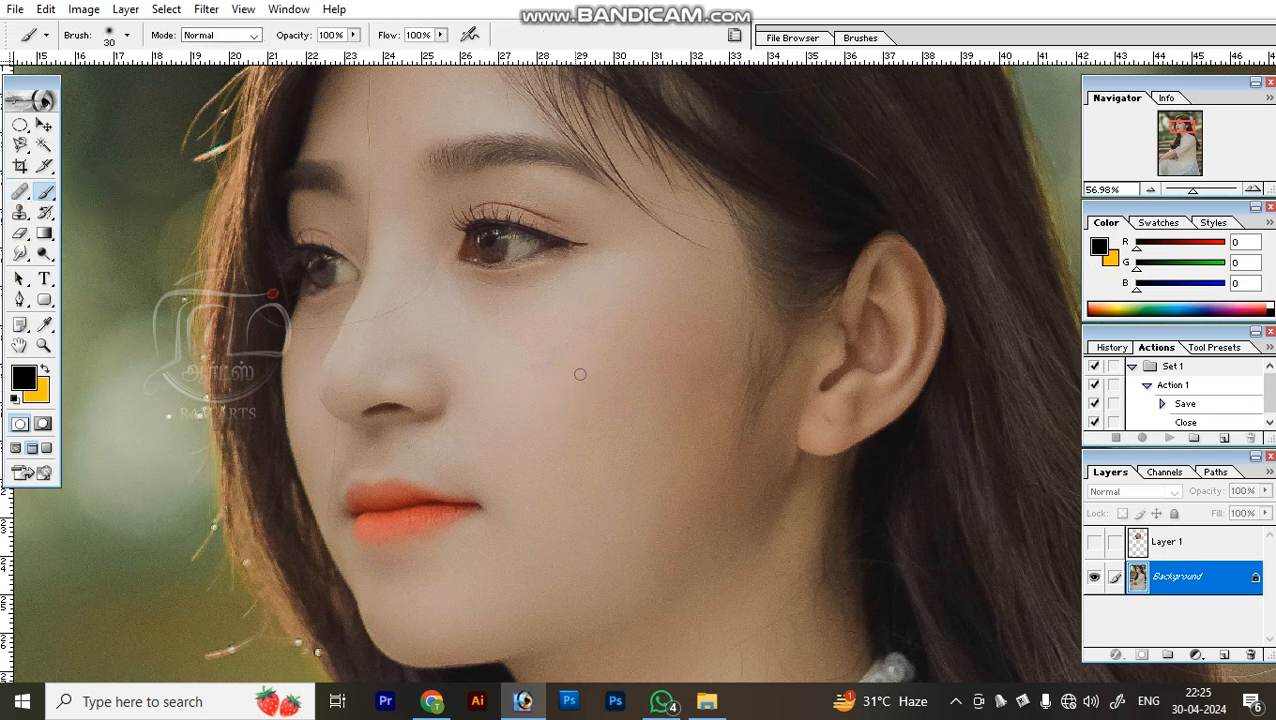
click(576, 378)
Remove the black cheek spot with the Healing Brush at size 60, sampling clean nearby skin, and retouch the surrounding smear.
key(j)
alt+click(540, 343)
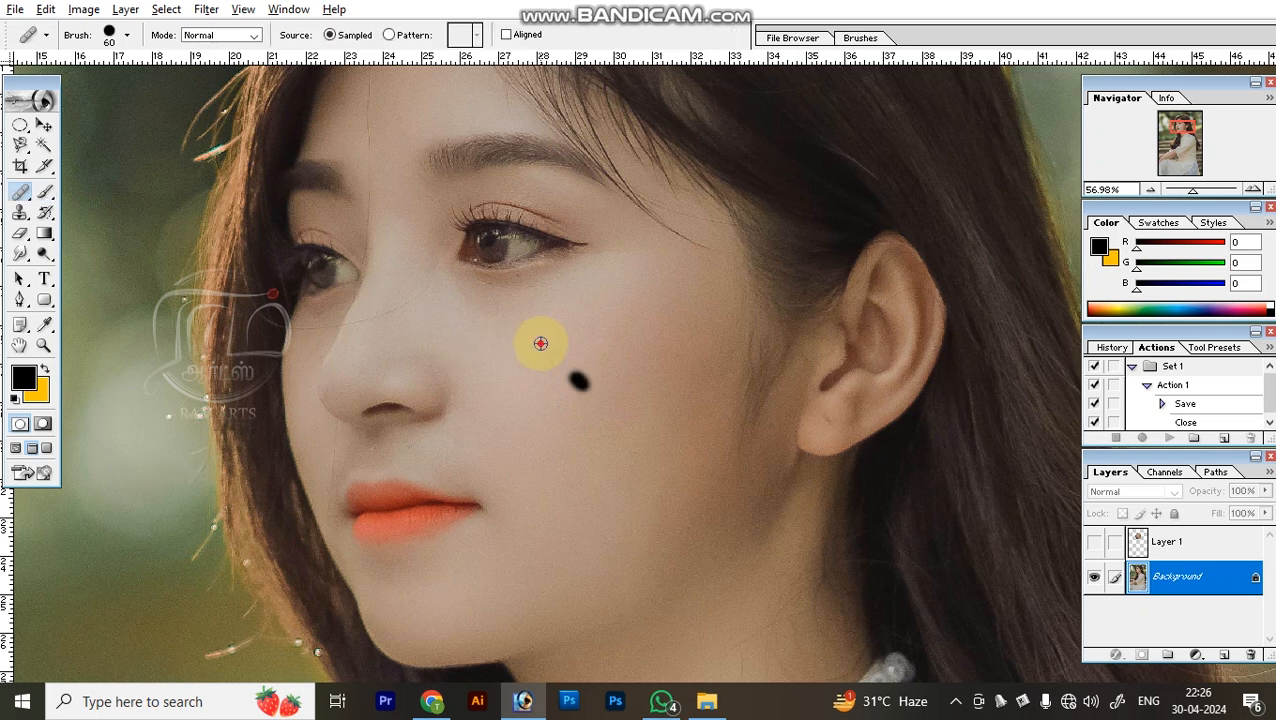
drag(562, 370, 576, 378)
click(620, 422)
click(620, 426)
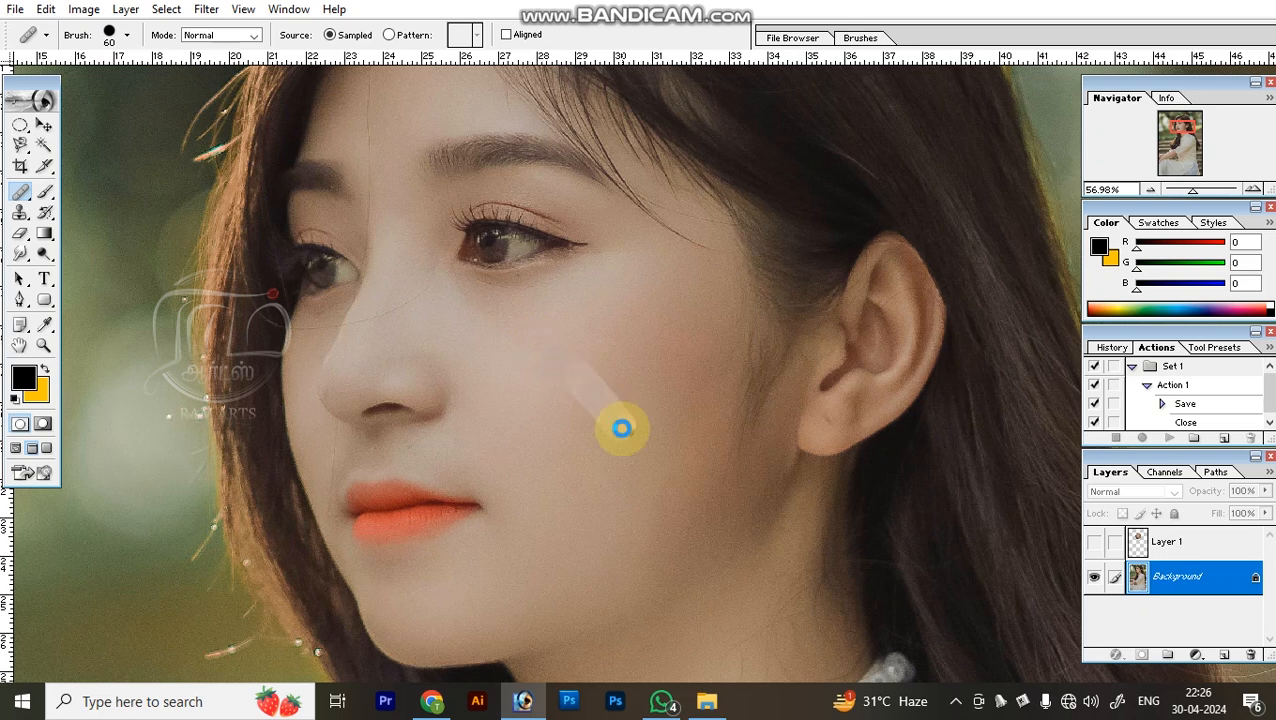
drag(638, 416, 577, 455)
alt+click(566, 453)
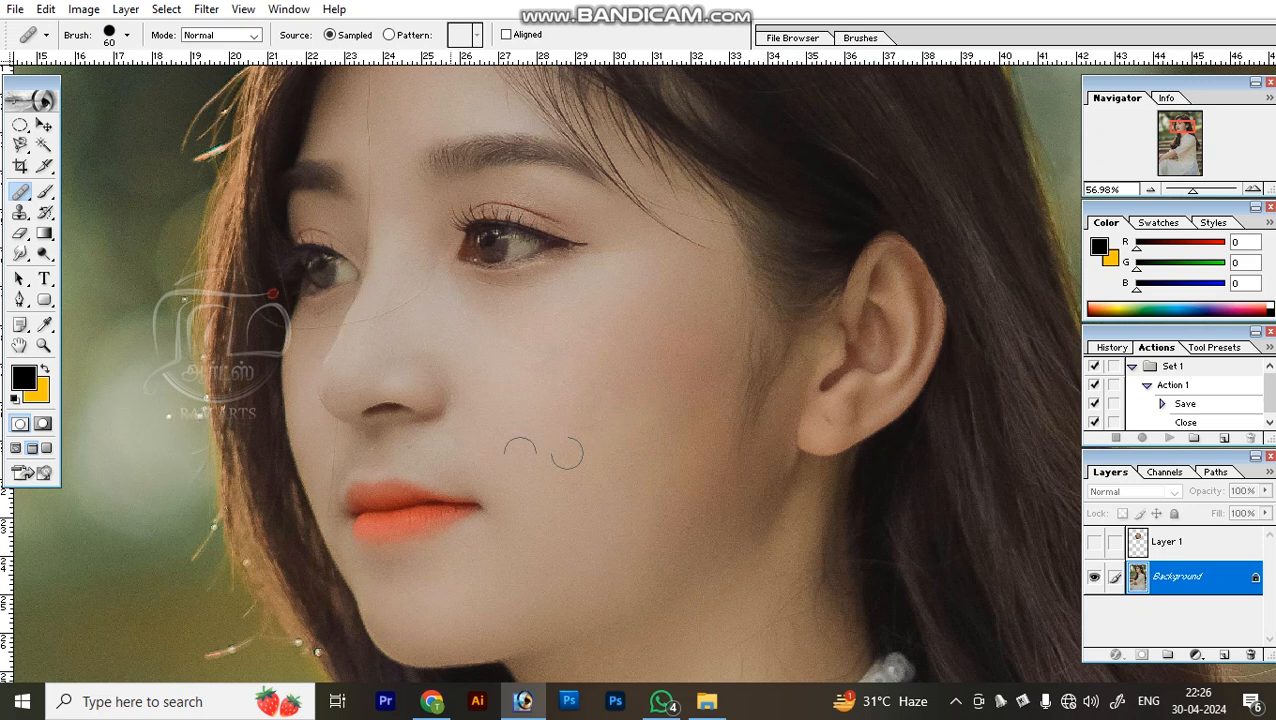
click(23, 192)
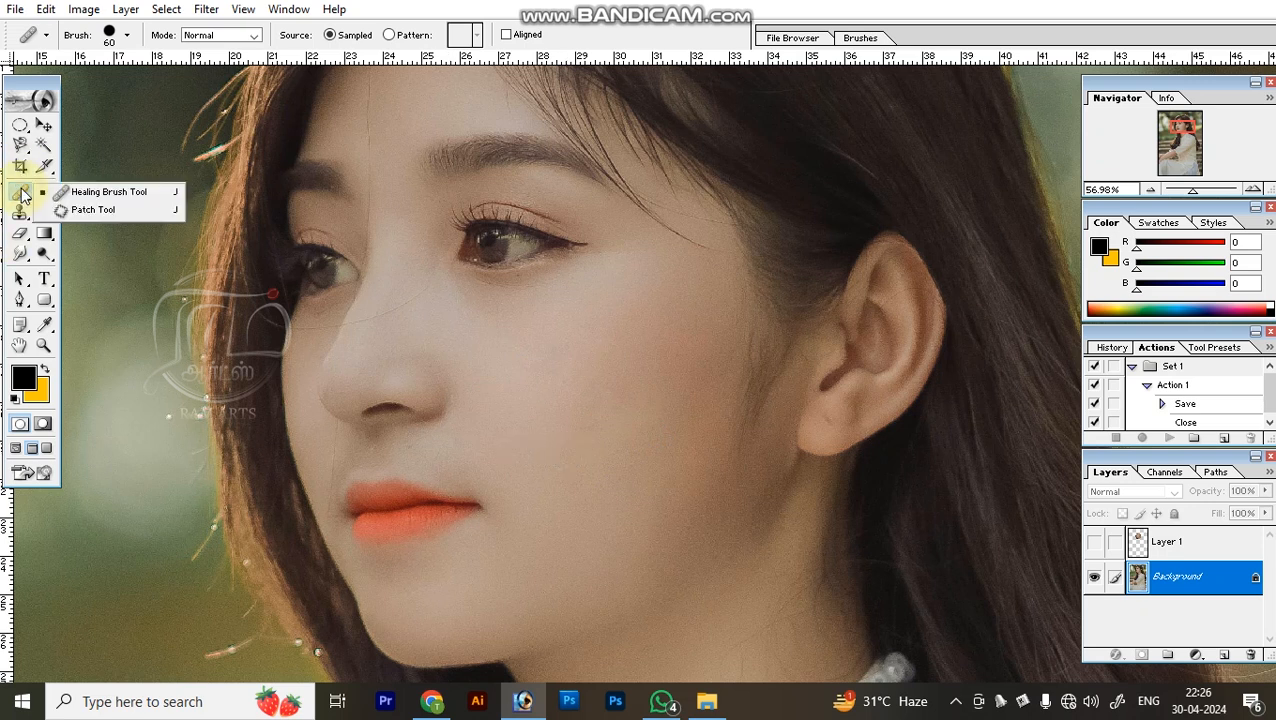
click(142, 313)
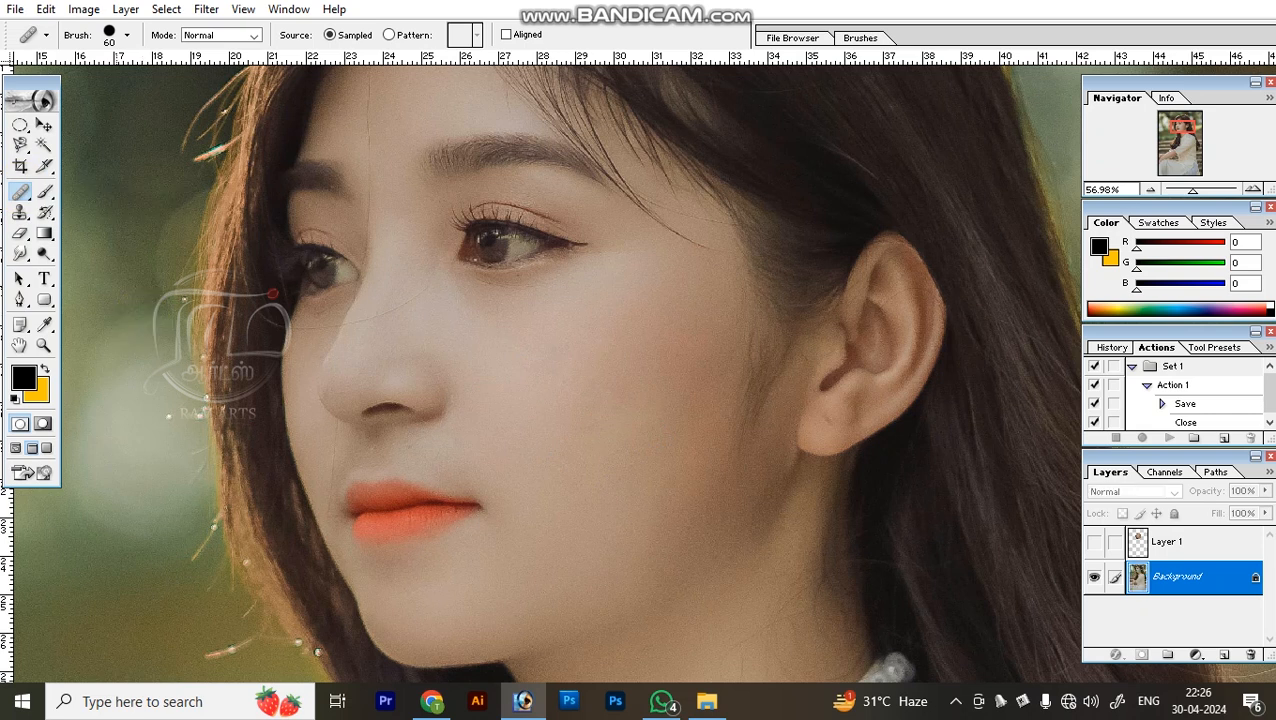
Paint broad black strokes across the whole photo with the Brush enlarged up to size 1200, then undo them.
click(49, 190)
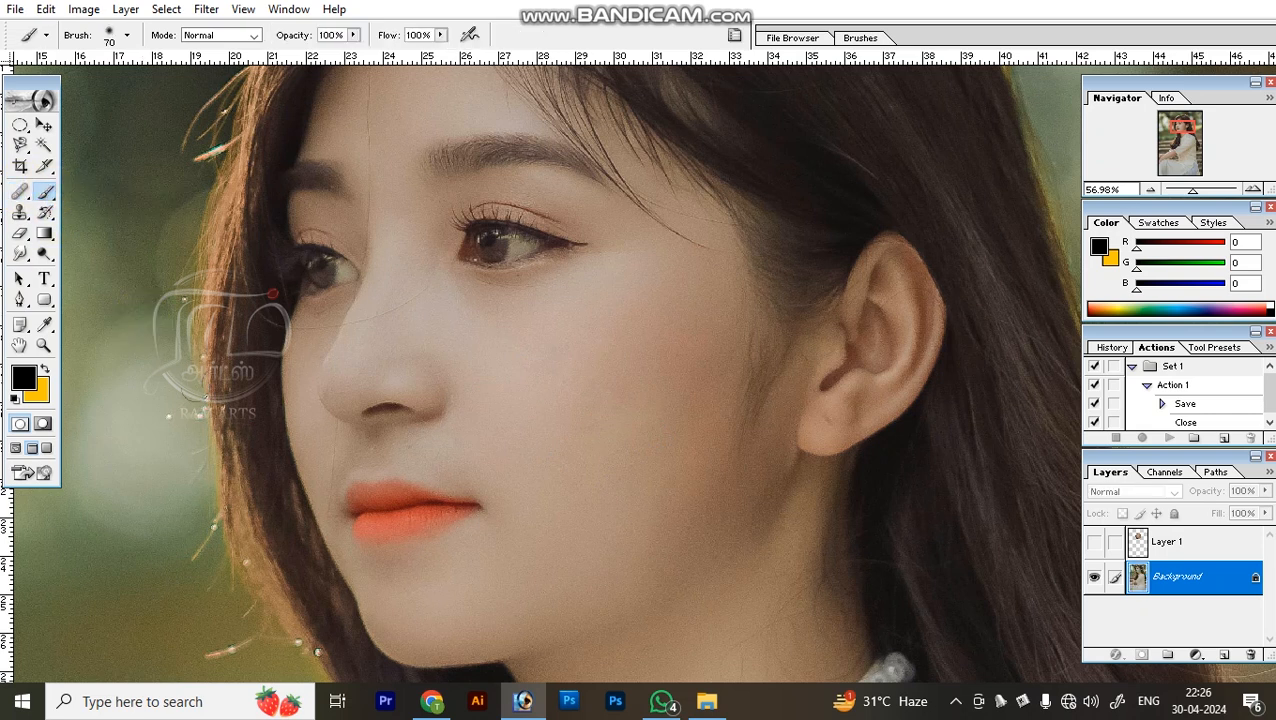
key(ctrl+minus)
key(ctrl+minus)
key(bracketright)
key(bracketright)
key(bracketright)
key(bracketright)
key(bracketright)
key(bracketright)
key(bracketright)
key(bracketright)
key(bracketright)
key(bracketright)
key(bracketright)
key(bracketright)
key(bracketright)
key(bracketright)
key(bracketright)
key(ctrl+minus)
key(bracketright)
mouse_move(350, 484)
mouse_down()
mouse_move(707, 597)
mouse_move(687, 407)
mouse_move(590, 435)
mouse_move(901, 157)
mouse_move(564, 330)
mouse_move(262, 194)
mouse_up()
key(ctrl+minus)
key(ctrl+minus)
key(bracketright)
mouse_move(483, 446)
mouse_down()
mouse_move(878, 430)
mouse_move(840, 620)
mouse_move(541, 527)
mouse_move(770, 505)
mouse_up()
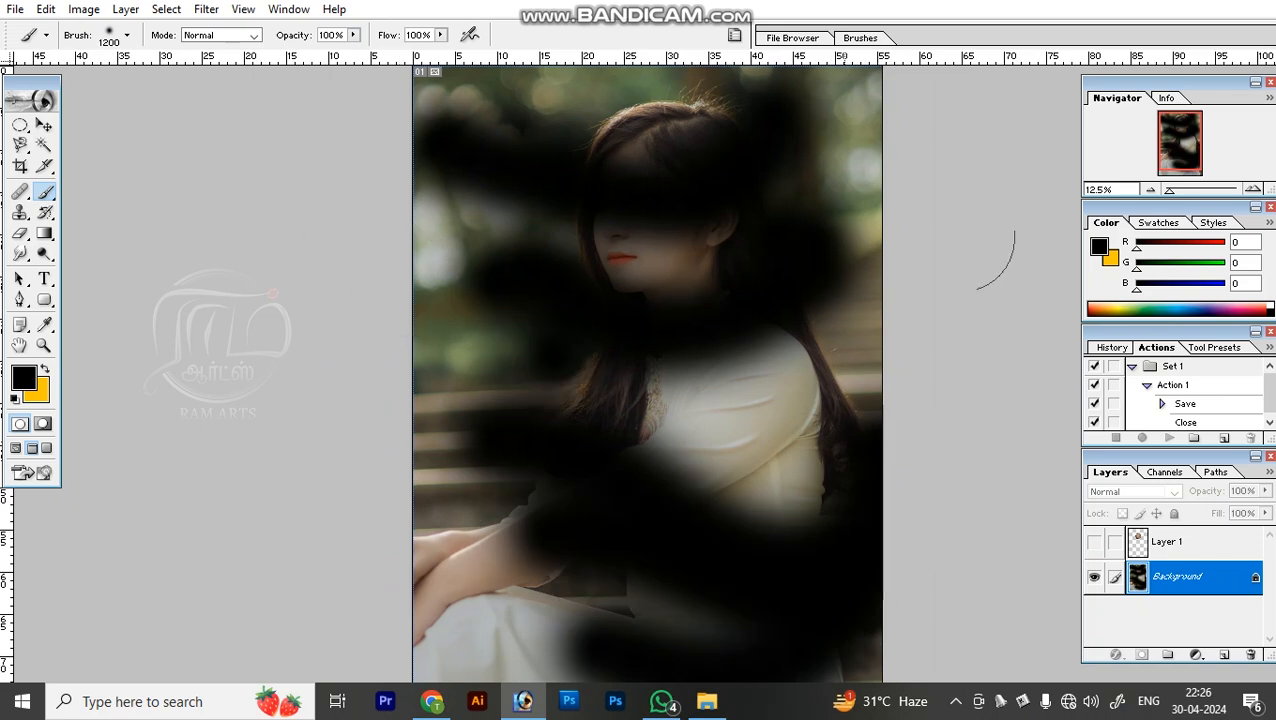
key(ctrl+alt+z)
key(ctrl+alt+z)
key(ctrl+alt+z)
key(ctrl+alt+z)
key(ctrl+alt+z)
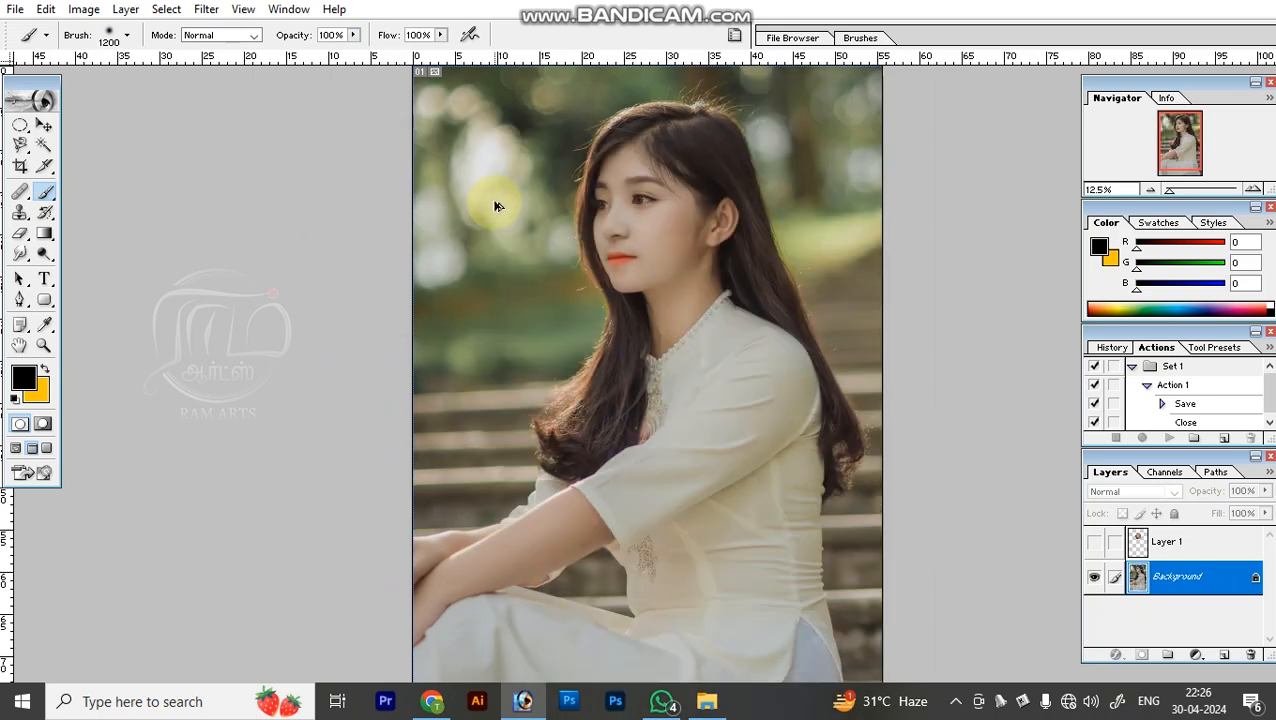
Zoom in closely on the woman's cheek and put a black spot on the skin for a Clone Stamp demonstration.
key(z)
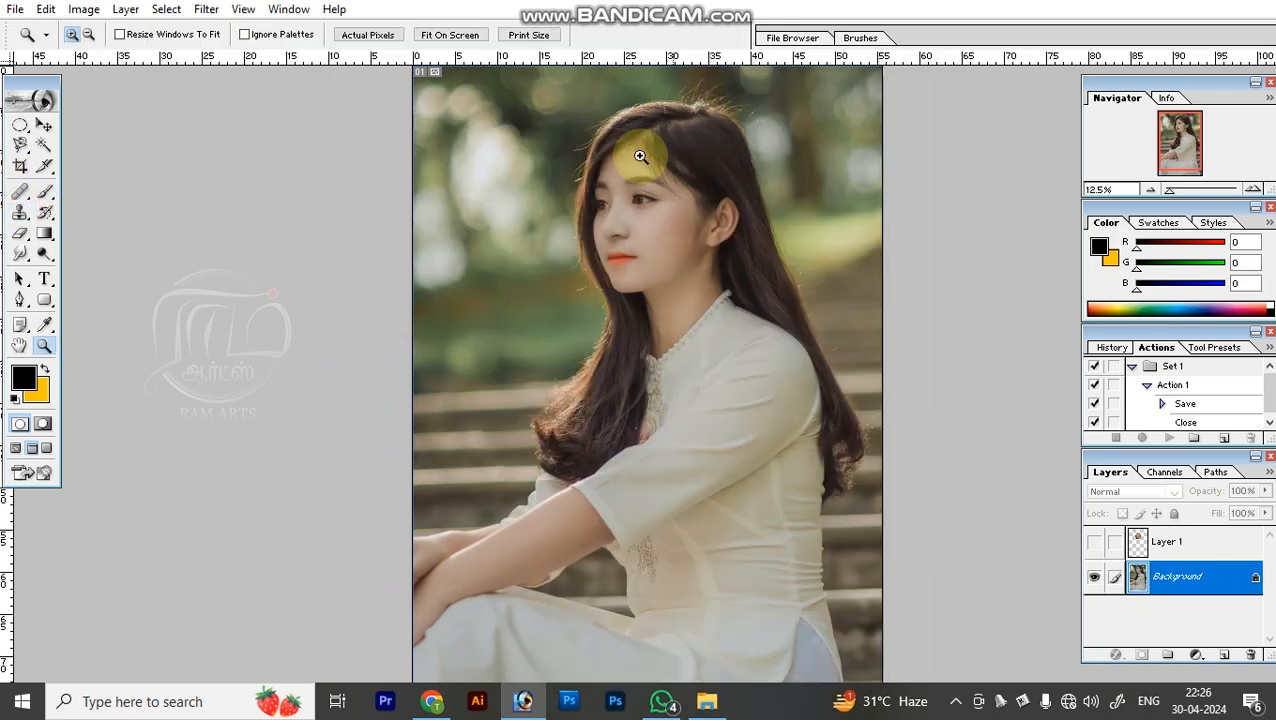
drag(650, 159, 720, 239)
drag(433, 430, 441, 344)
drag(462, 458, 449, 397)
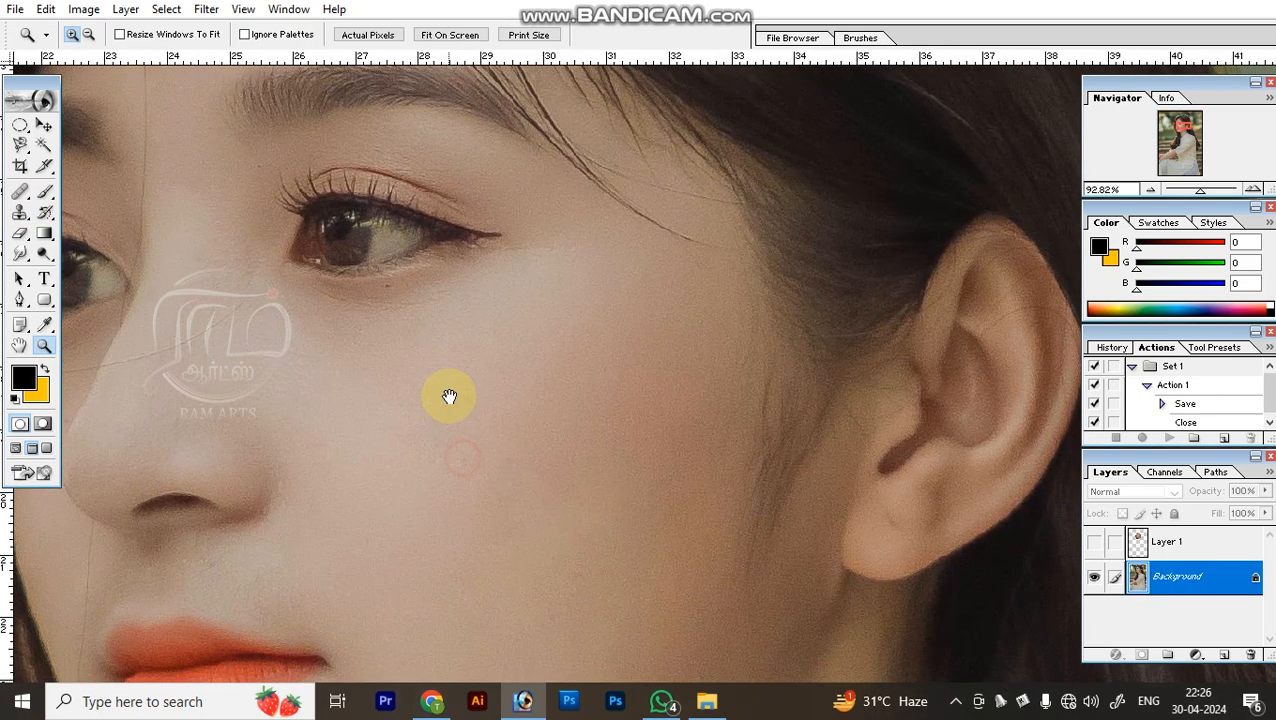
key(v)
key(s)
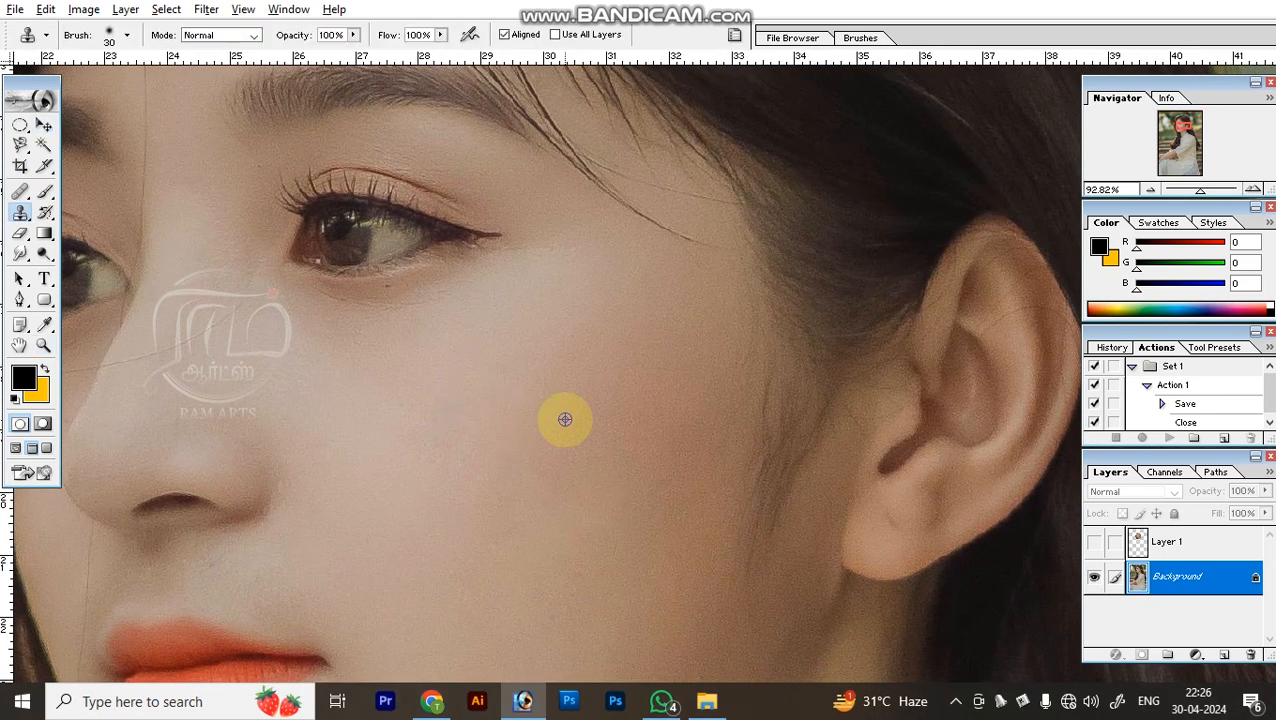
click(559, 418)
click(563, 417)
Cover the black cheek spot with the Clone Stamp at size 80, sampling clean skin just beside it.
click(20, 212)
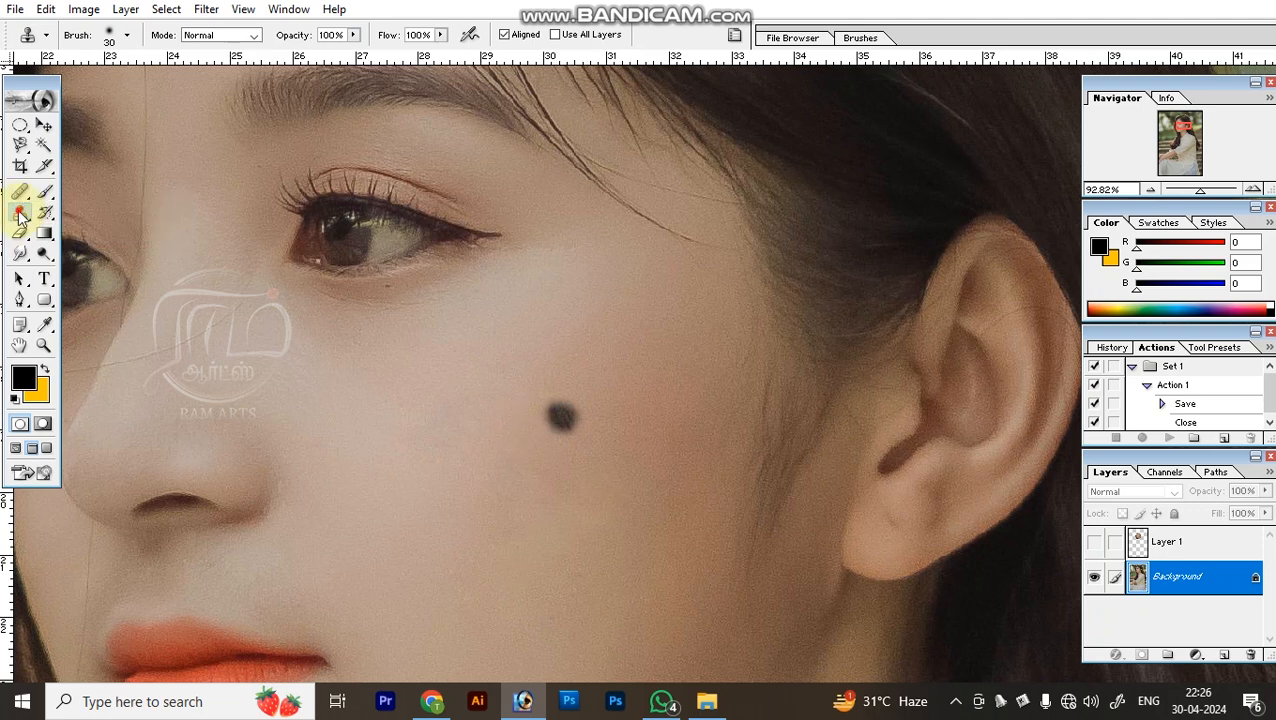
key(bracketright)
key(bracketright)
key(bracketright)
key(bracketright)
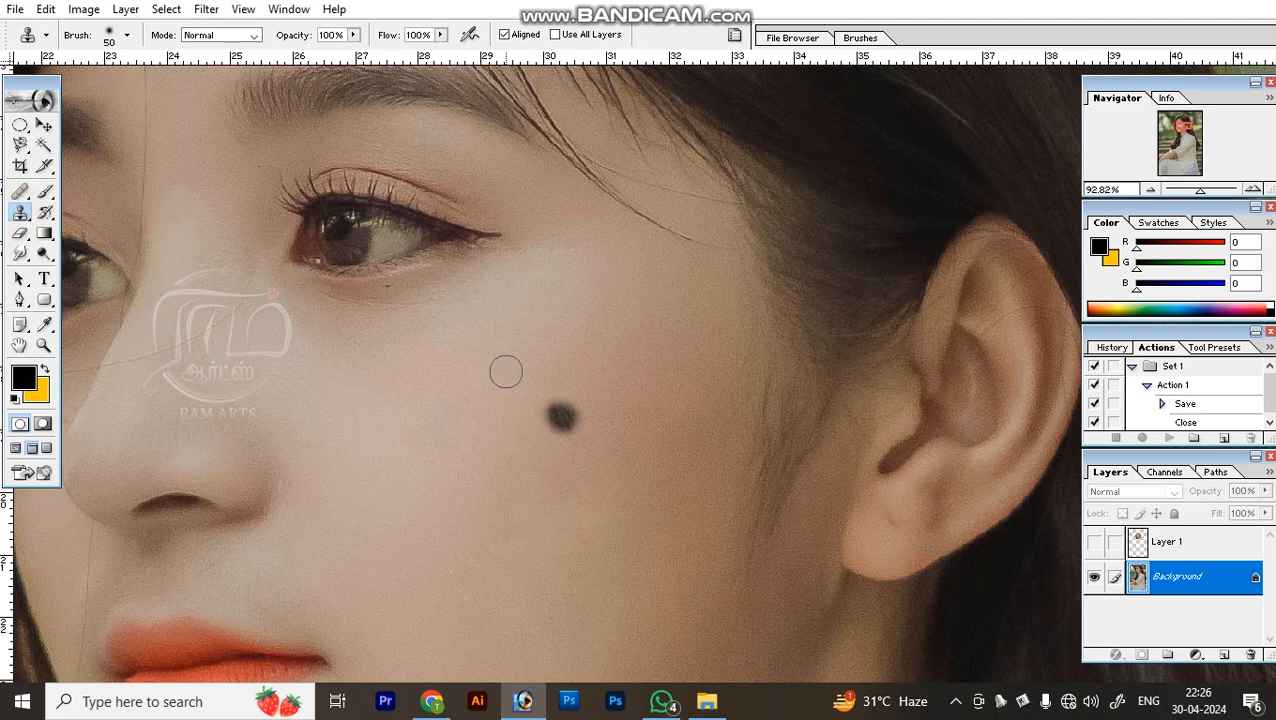
alt+click(604, 356)
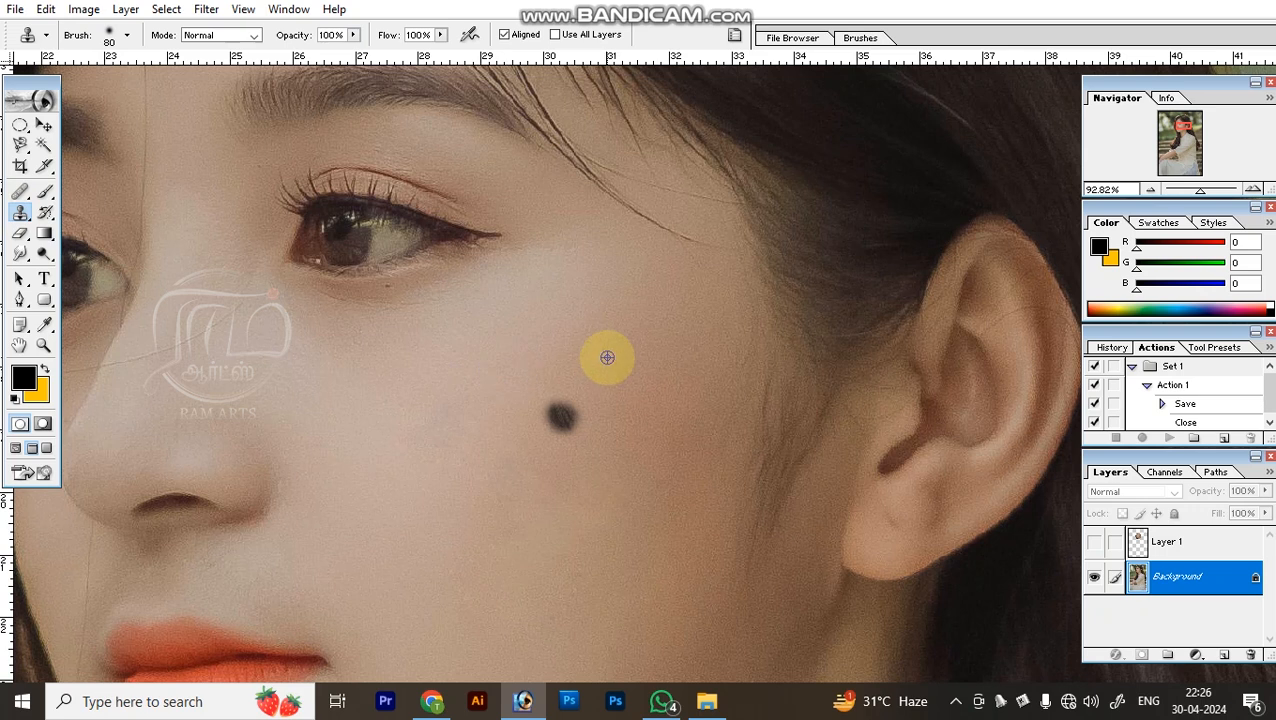
click(561, 418)
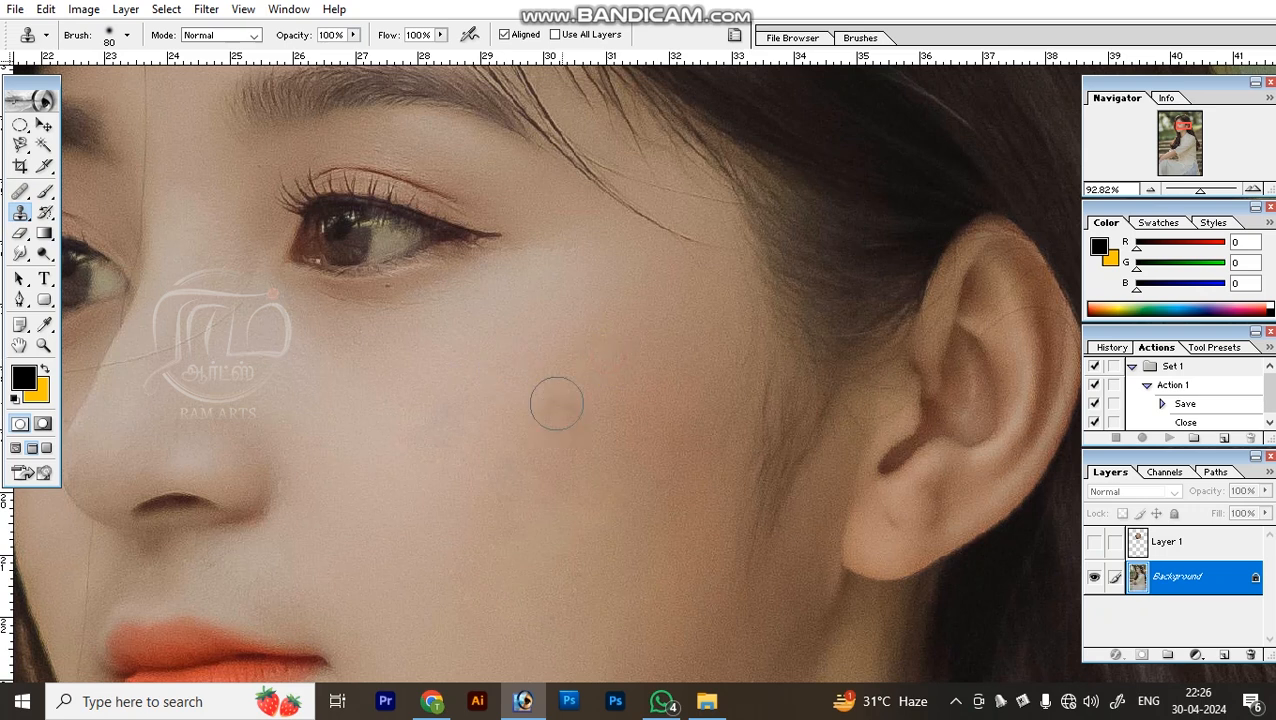
click(559, 421)
Erase a stroke across the woman's face with the Eraser reduced to size 1400, then undo it.
click(20, 233)
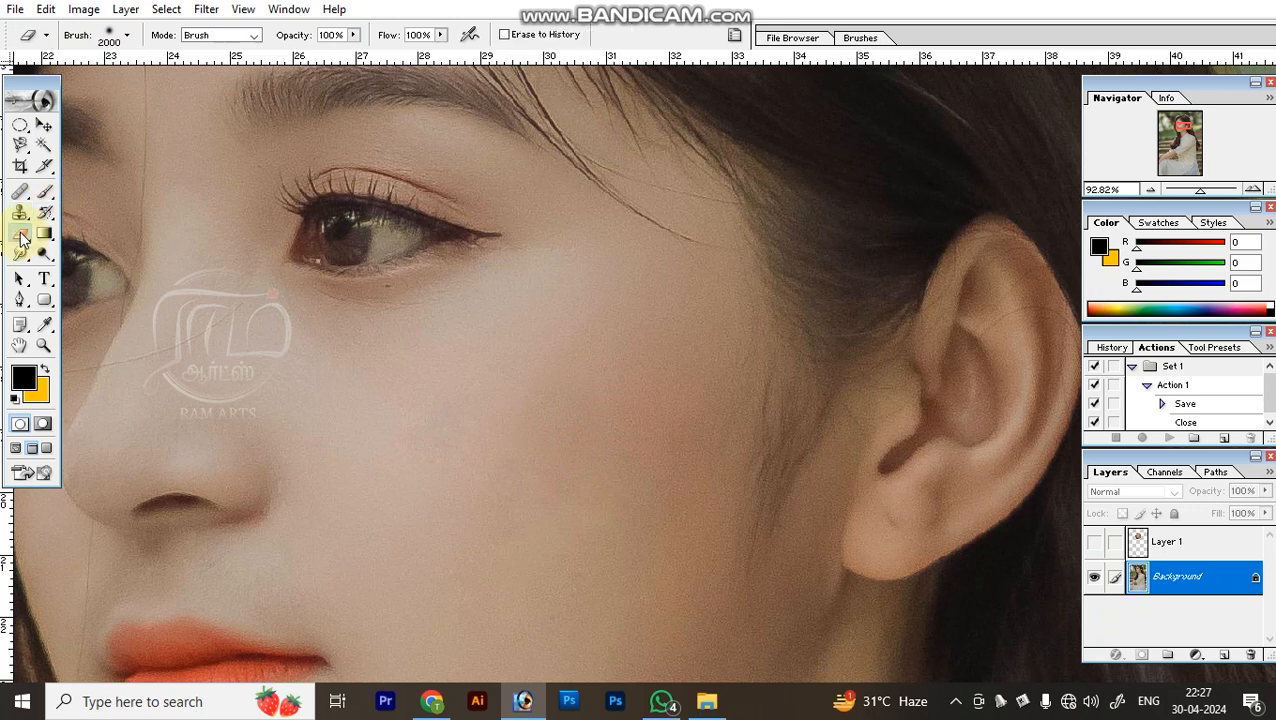
key(ctrl+minus)
key(ctrl+minus)
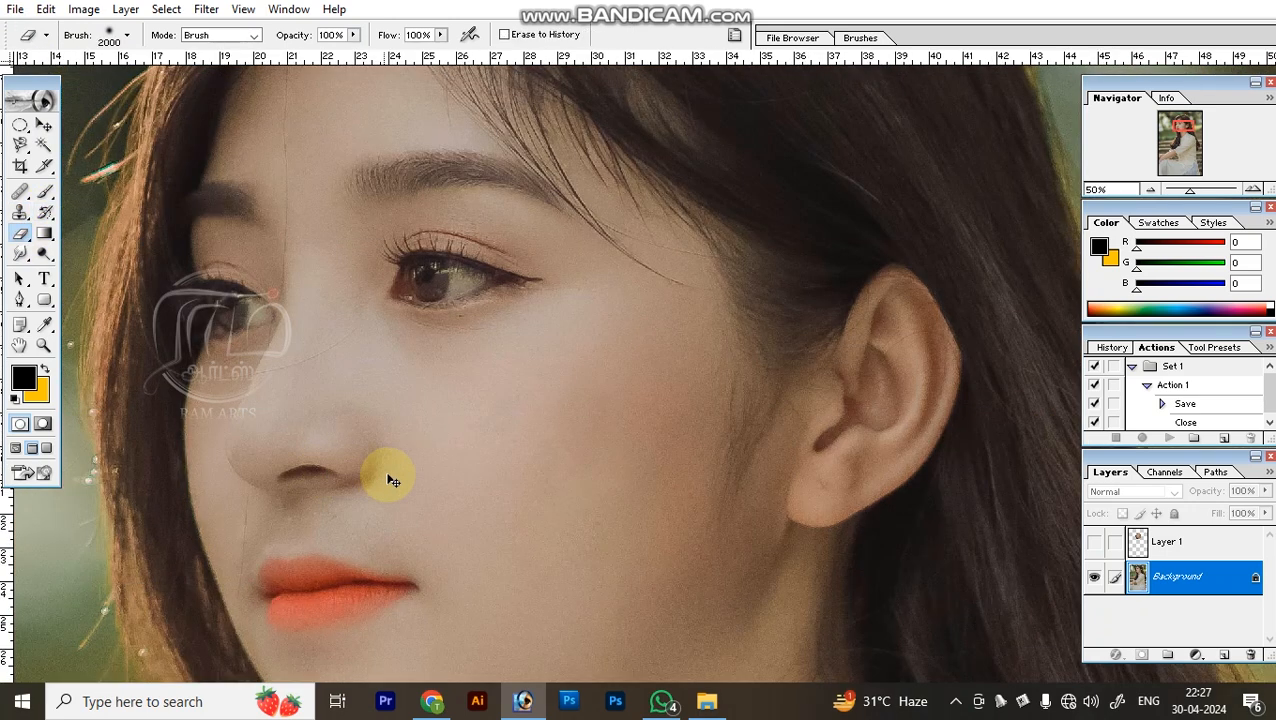
key(bracketleft)
key(bracketleft)
key(ctrl+minus)
key(bracketleft)
key(bracketleft)
key(bracketleft)
key(bracketleft)
mouse_move(585, 414)
mouse_down()
mouse_move(715, 404)
mouse_move(499, 470)
mouse_up()
key(ctrl+z)
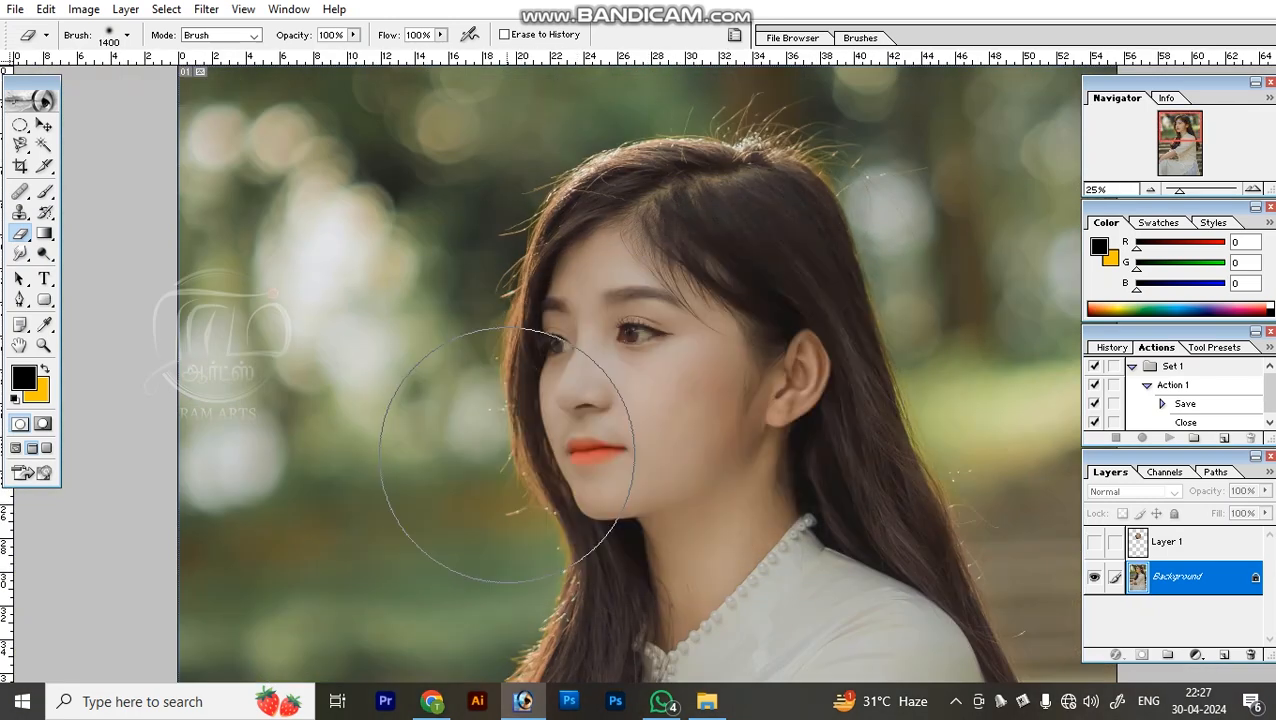
Erase over the background and face with the Eraser at size 1000 to expose the yellow background color, then undo it.
key(bracketleft)
key(bracketleft)
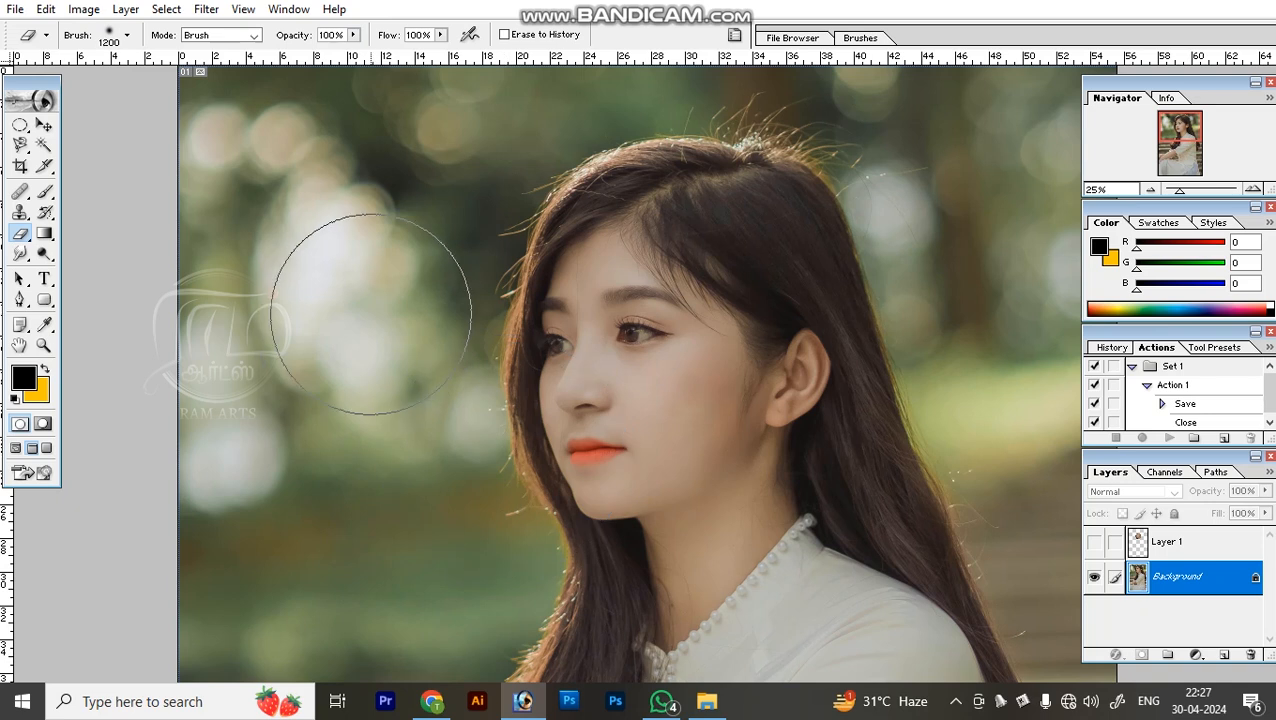
mouse_move(433, 270)
mouse_down()
mouse_move(621, 171)
mouse_move(508, 265)
mouse_move(499, 500)
mouse_move(704, 462)
mouse_move(598, 541)
mouse_up()
key(ctrl+minus)
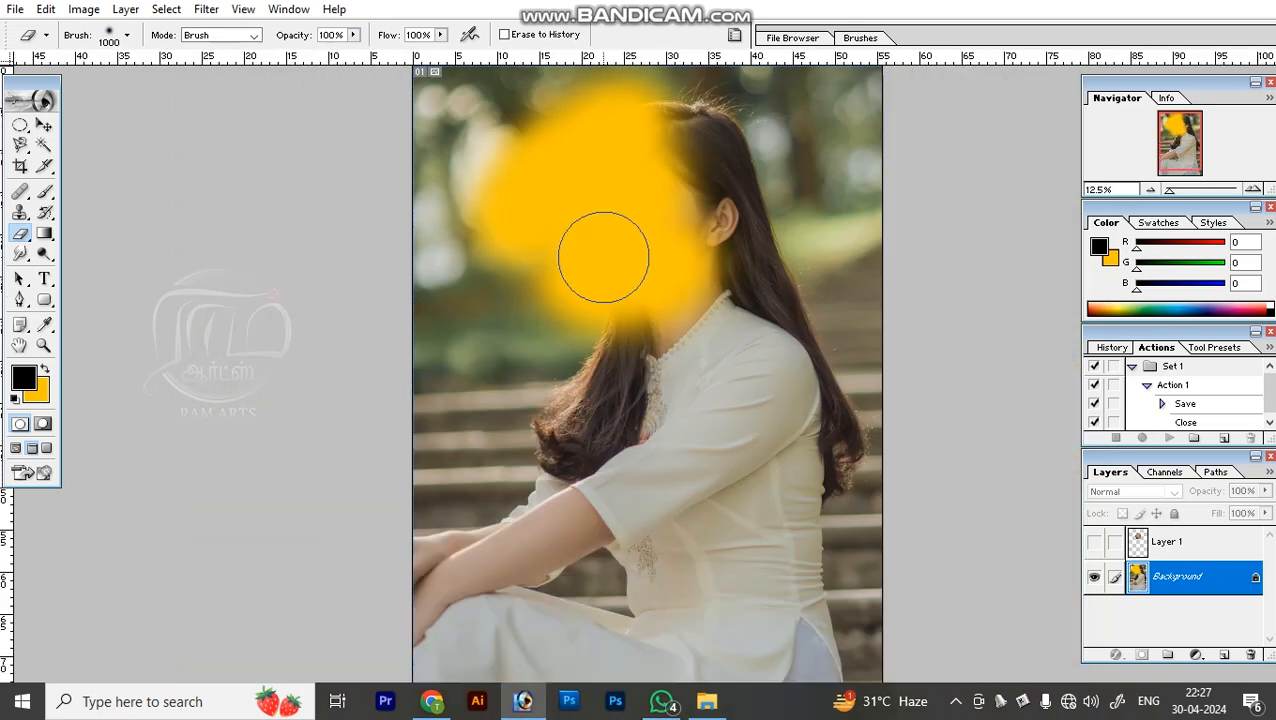
key(ctrl+z)
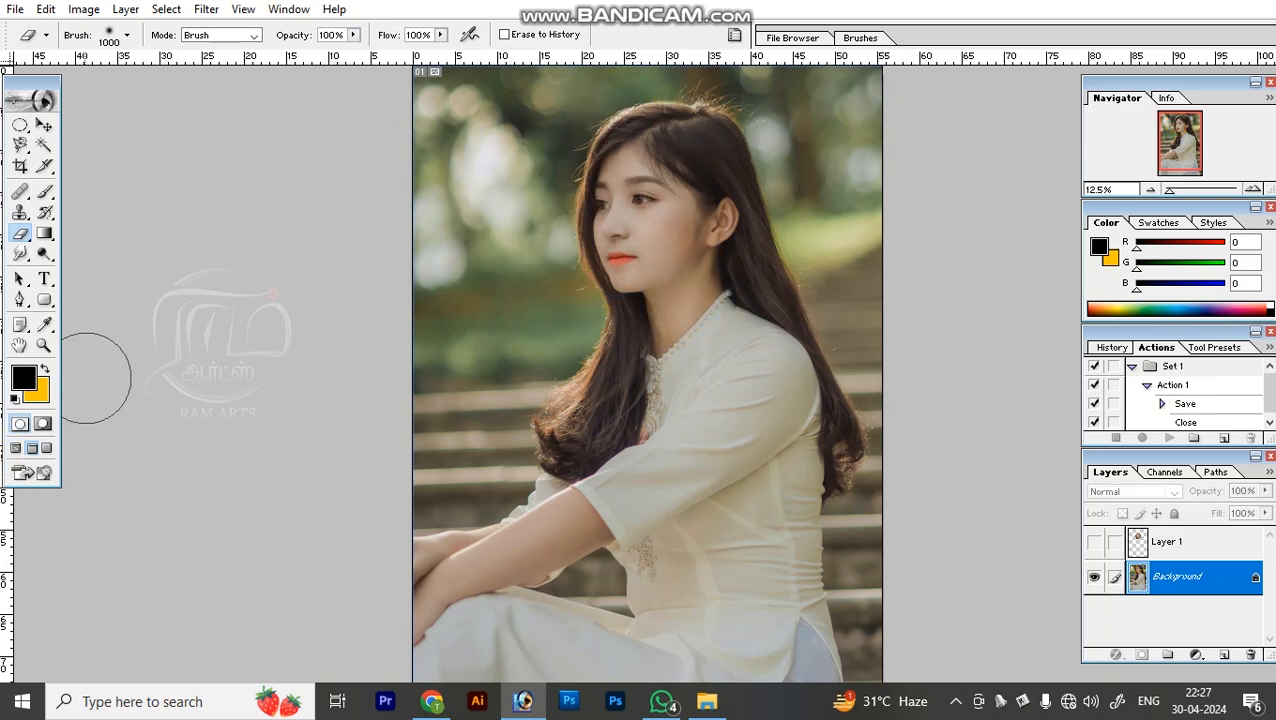
Set the background color to white (FFFFFF), erase a stroke across the woman, and undo the stroke.
click(42, 396)
drag(746, 359, 617, 296)
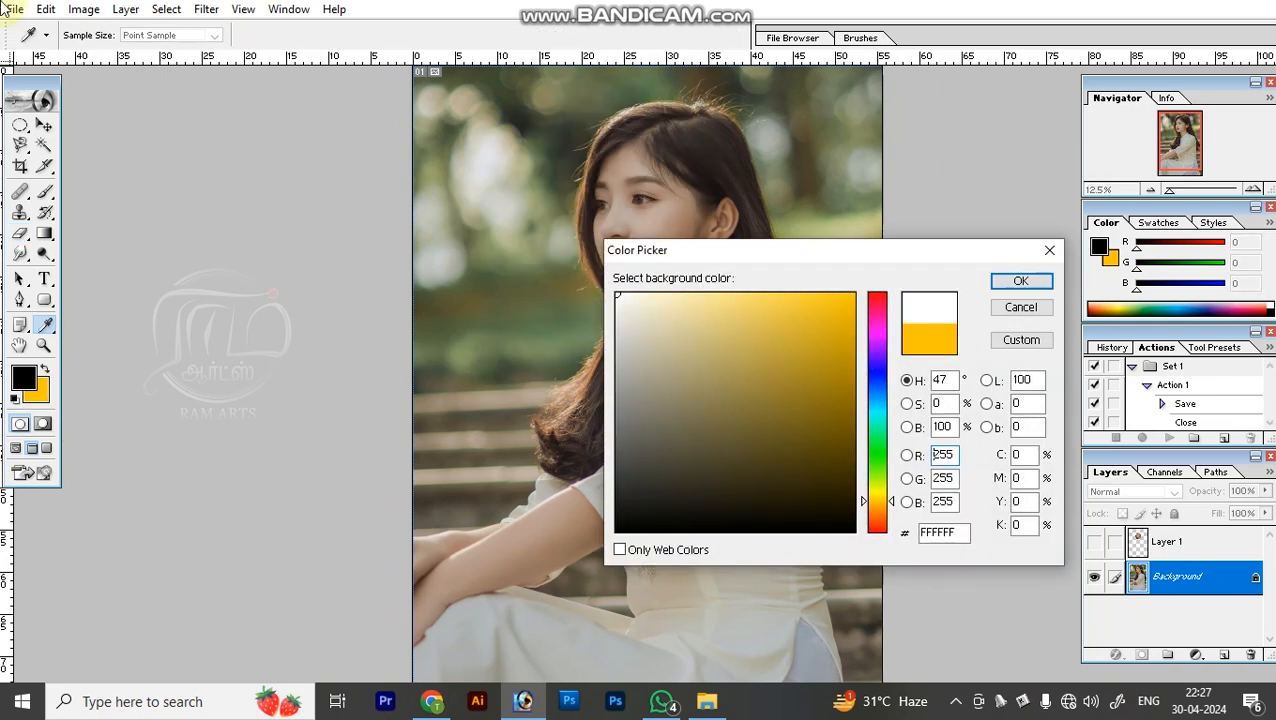
key(Return)
drag(540, 160, 760, 520)
key(ctrl+z)
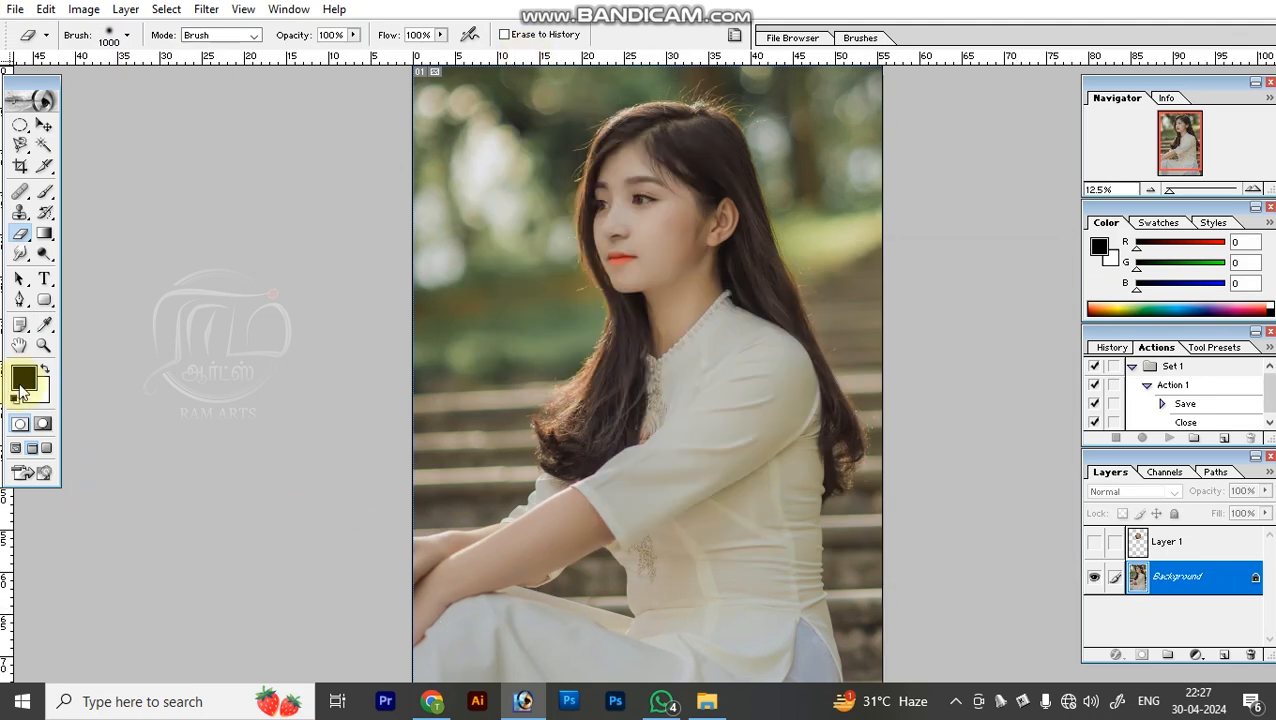
Set the background color to dark blue (085F96), erase a stroke over the woman's face, and undo the stroke.
click(42, 398)
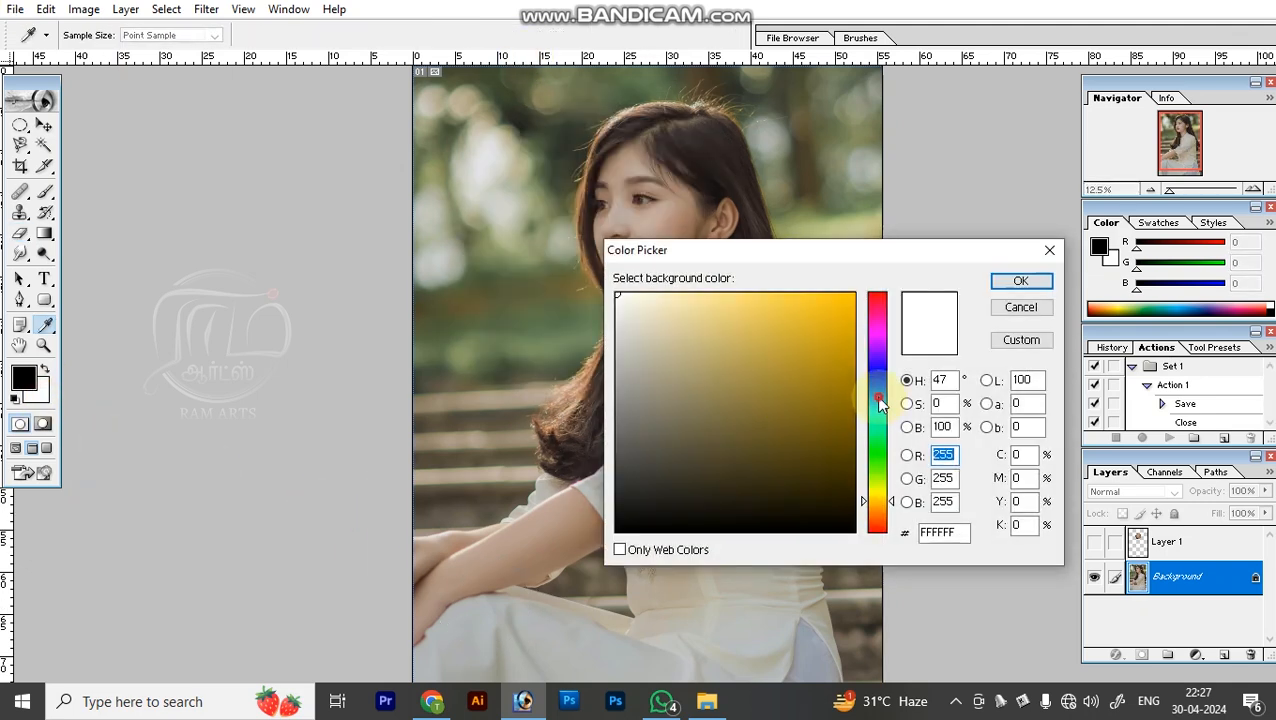
click(872, 398)
click(830, 375)
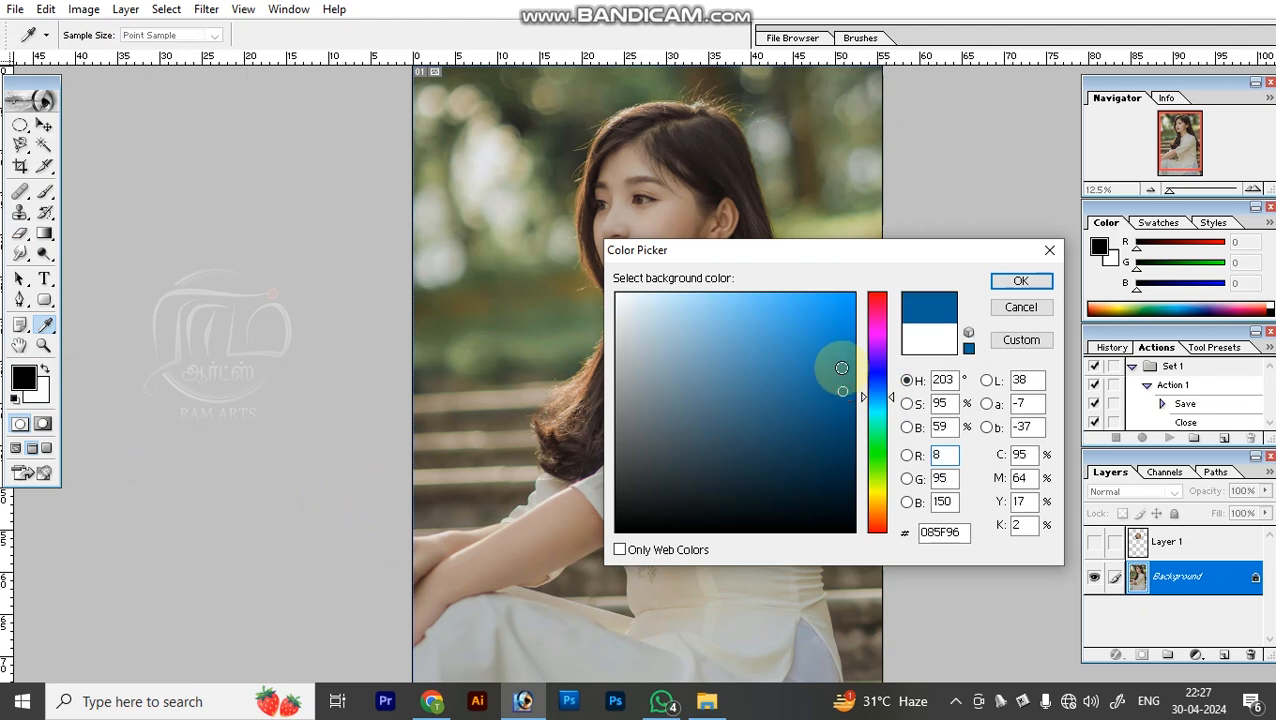
key(Return)
mouse_move(565, 90)
mouse_down()
mouse_move(650, 222)
mouse_move(680, 350)
mouse_up()
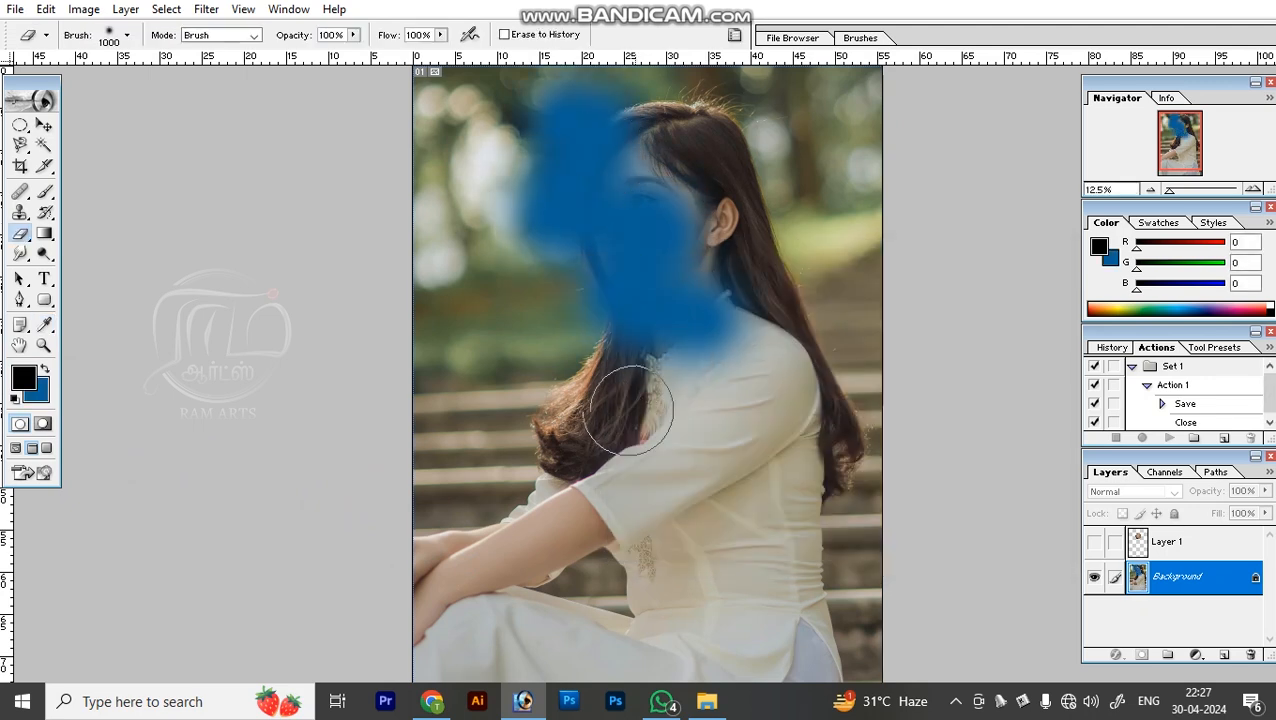
key(ctrl+z)
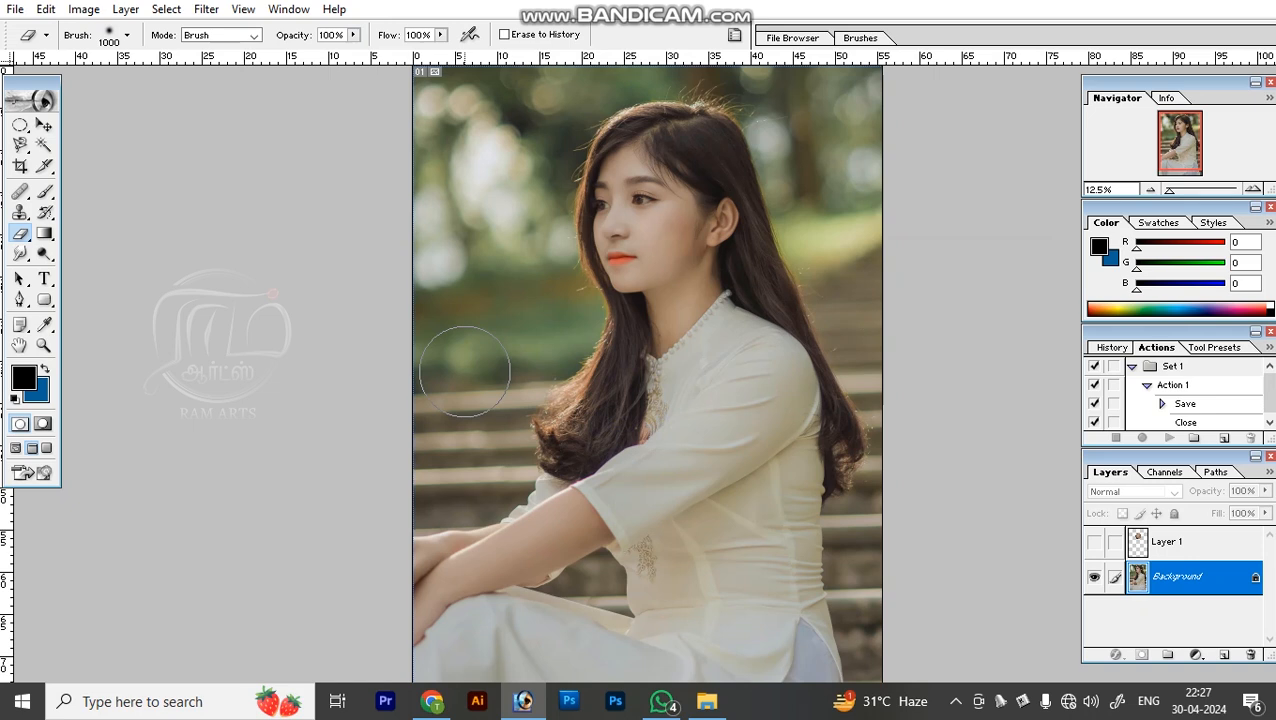
Set the foreground color to white, paint a stroke over the woman with the Brush at size 1200, and undo the stroke.
click(23, 377)
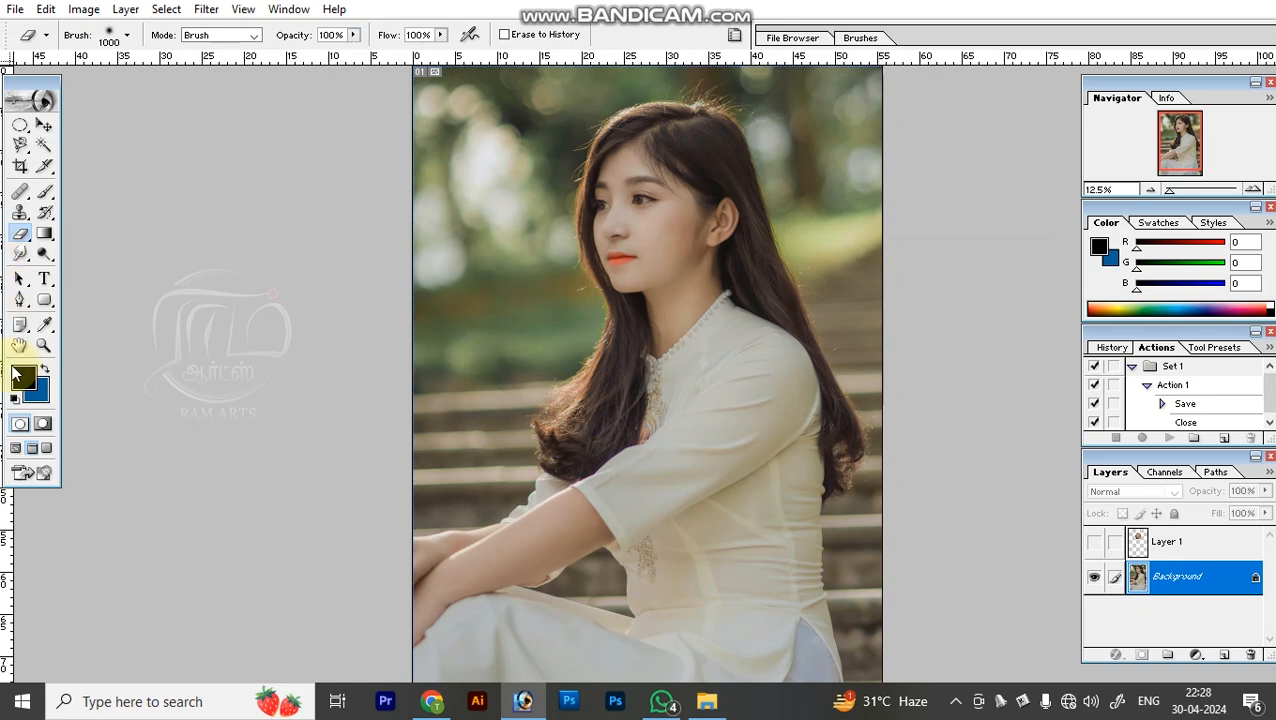
drag(636, 252, 4, 4)
key(Return)
click(45, 191)
mouse_move(732, 214)
mouse_down()
mouse_move(669, 507)
mouse_move(670, 645)
mouse_up()
key(ctrl+z)
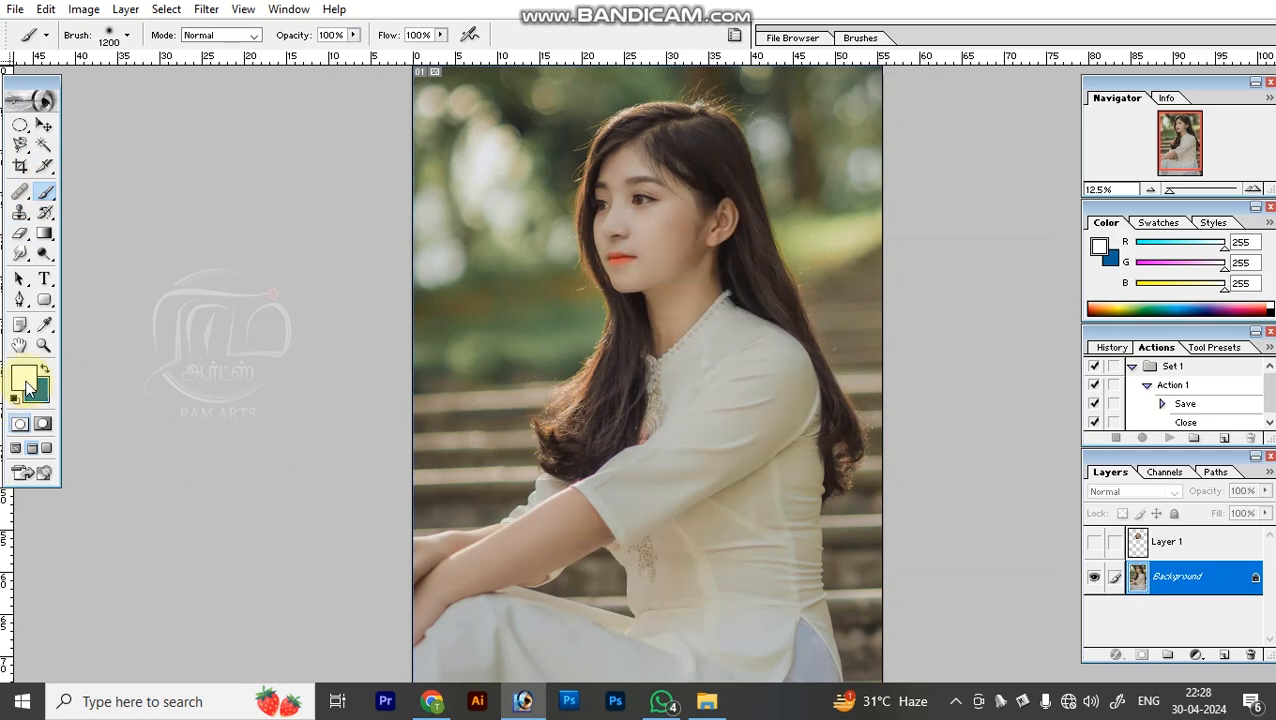
Swap the foreground and background colors, erase a stroke across the photo with the Eraser at size 1000, and undo the stroke.
key(x)
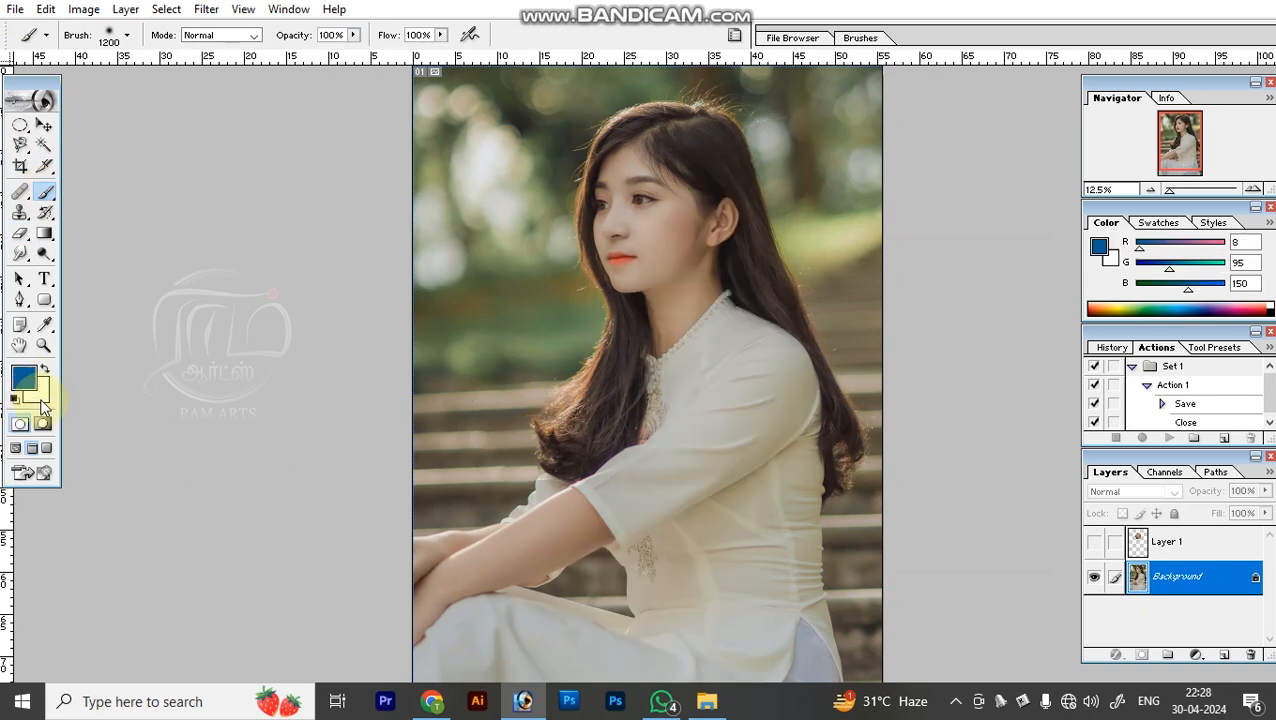
key(e)
mouse_move(513, 140)
mouse_down()
mouse_move(573, 146)
mouse_move(651, 537)
mouse_up()
key(ctrl+z)
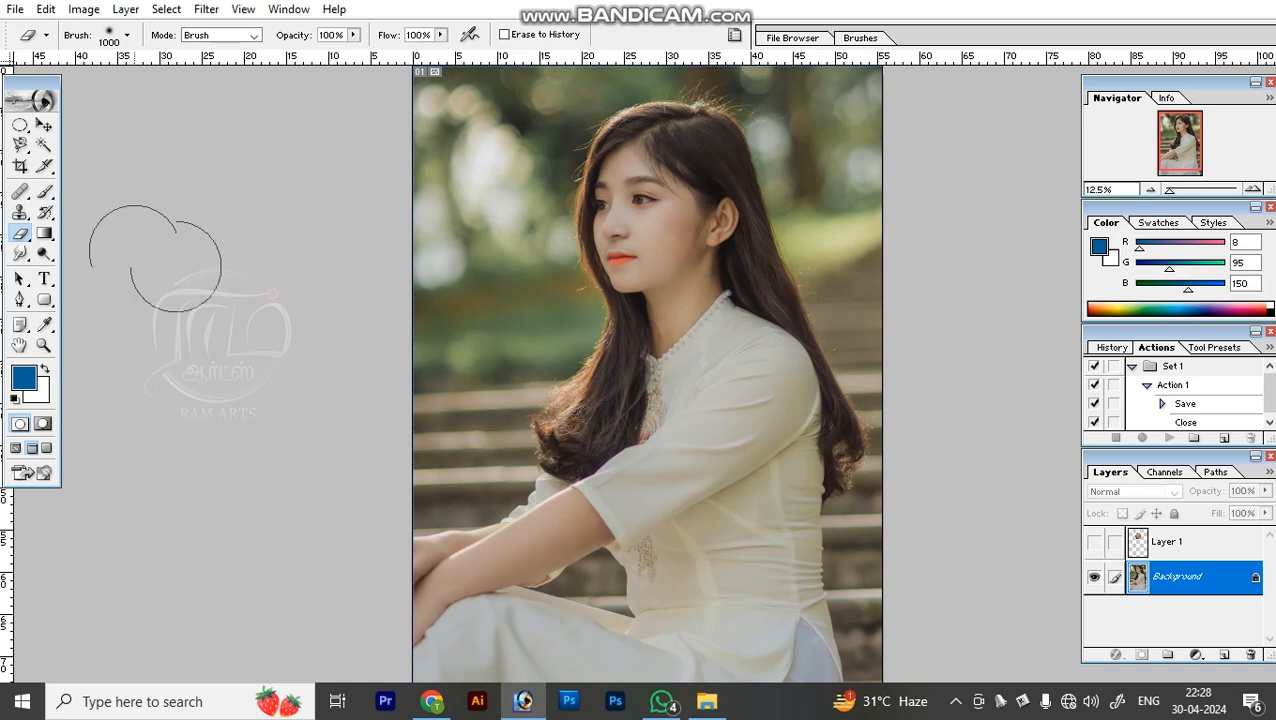
Switch to the Gradient tool and set the foreground color to a brighter blue (R 13, G 120, B 188).
click(42, 237)
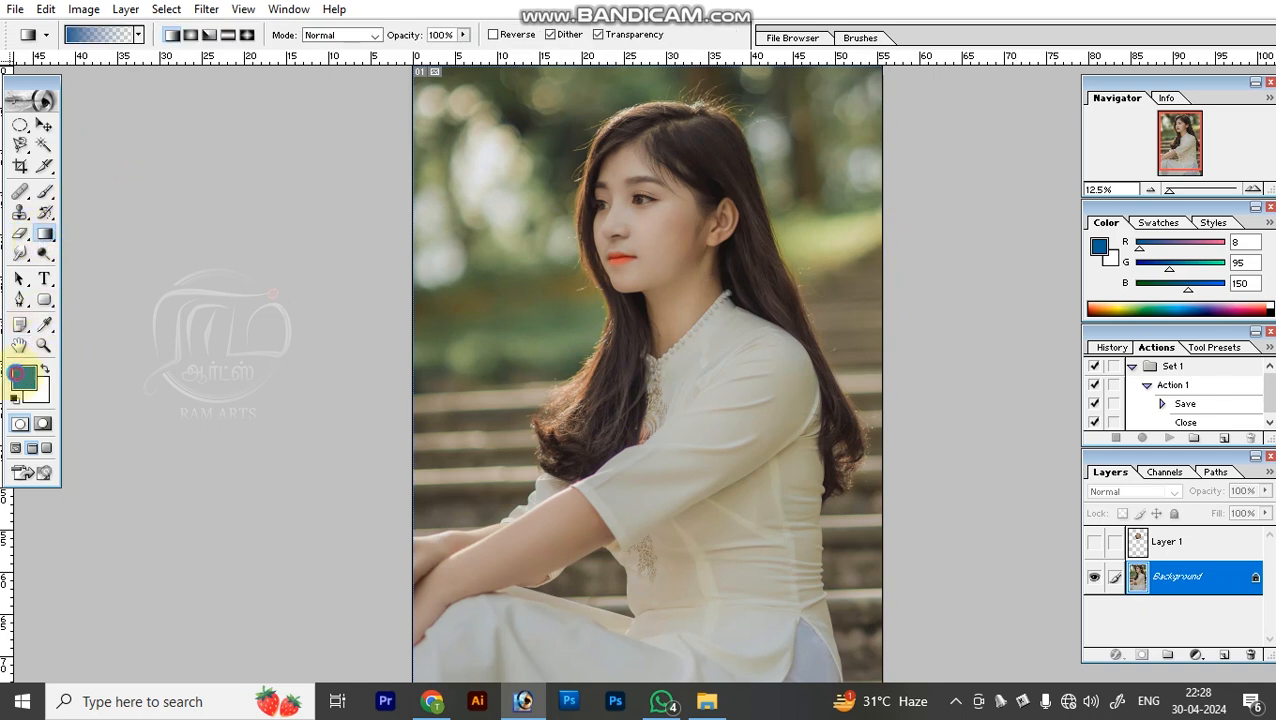
click(22, 375)
click(840, 331)
drag(840, 314, 839, 356)
key(Return)
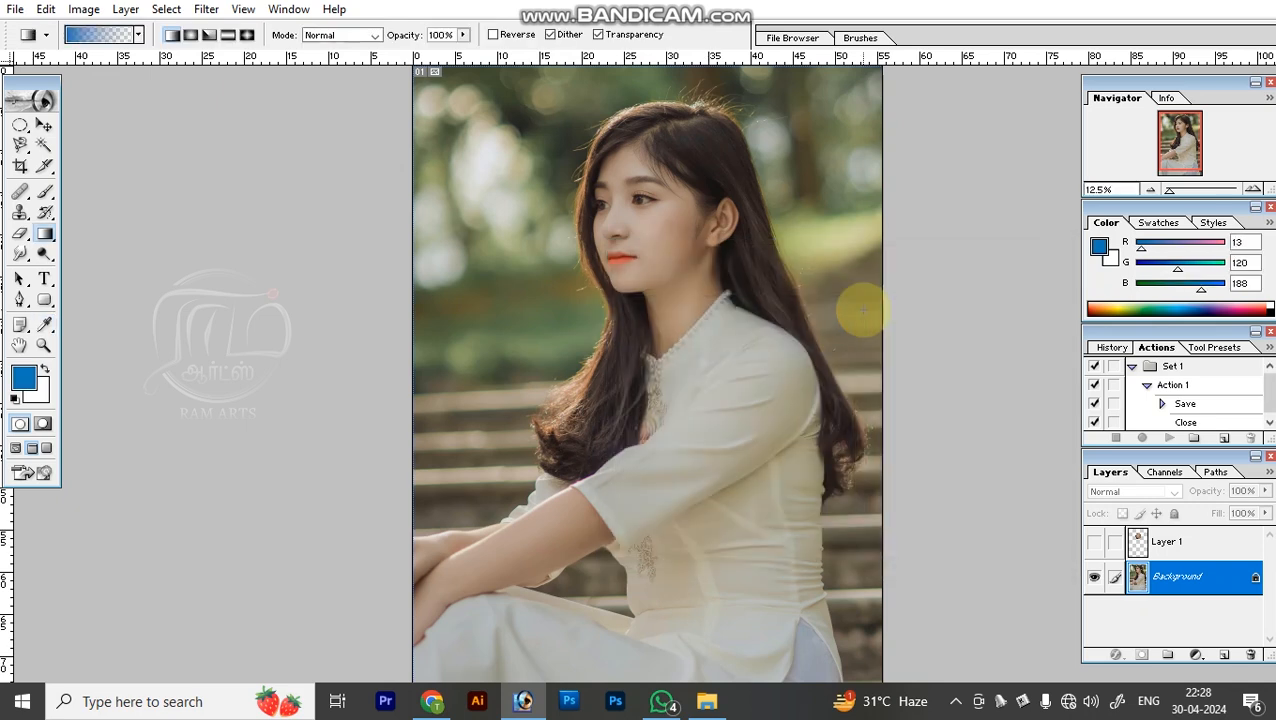
Draw a blue linear gradient from below the photo up to the top of the woman's head, and undo it.
key(ctrl+minus)
key(ctrl+minus)
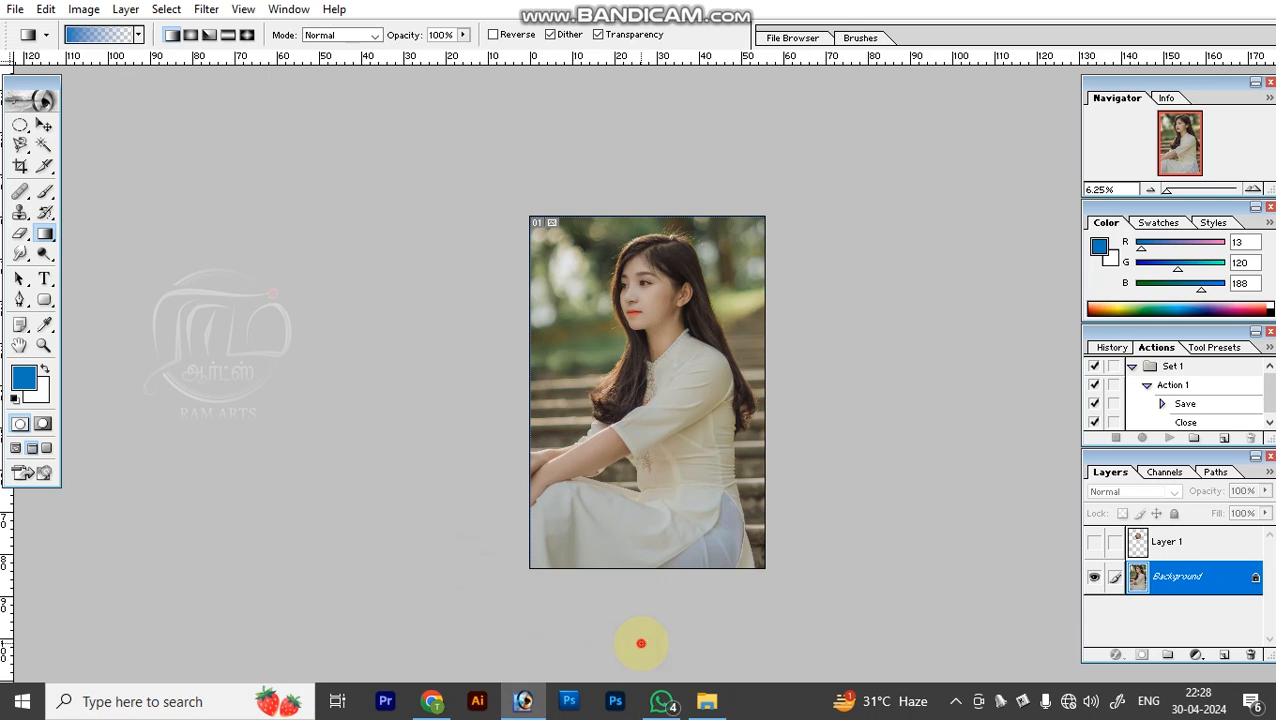
drag(636, 588, 646, 237)
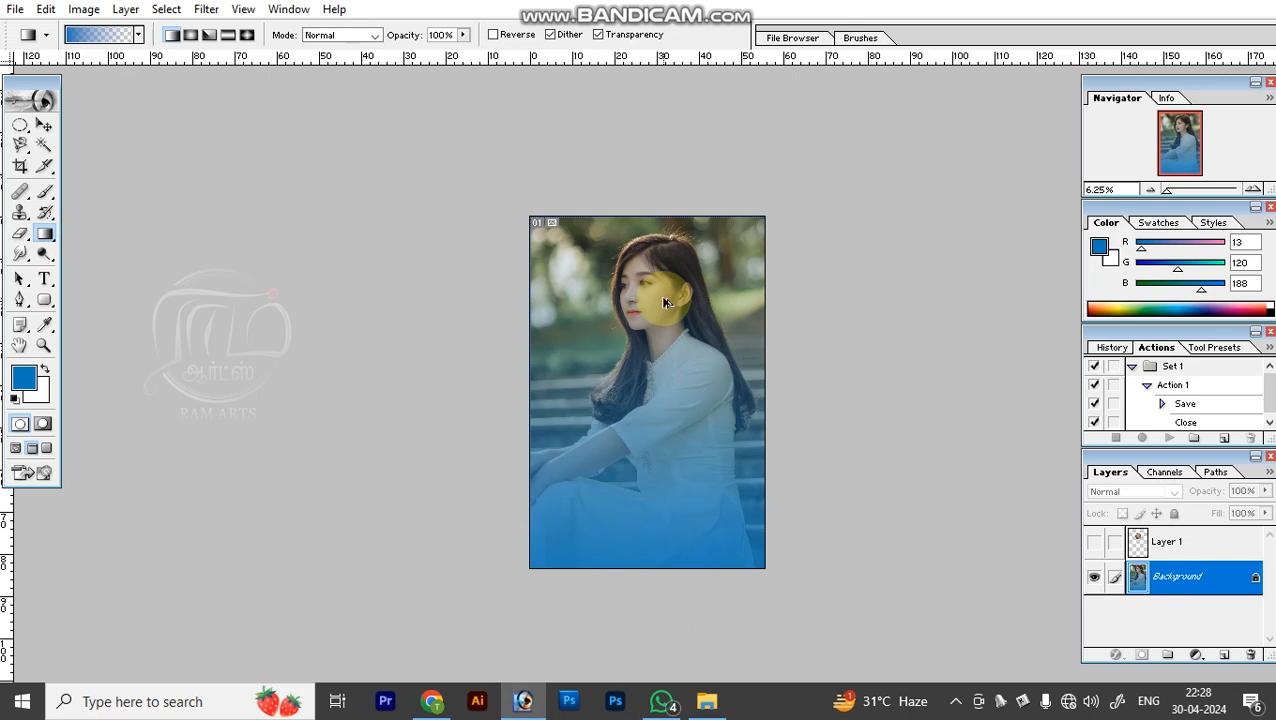
key(ctrl+z)
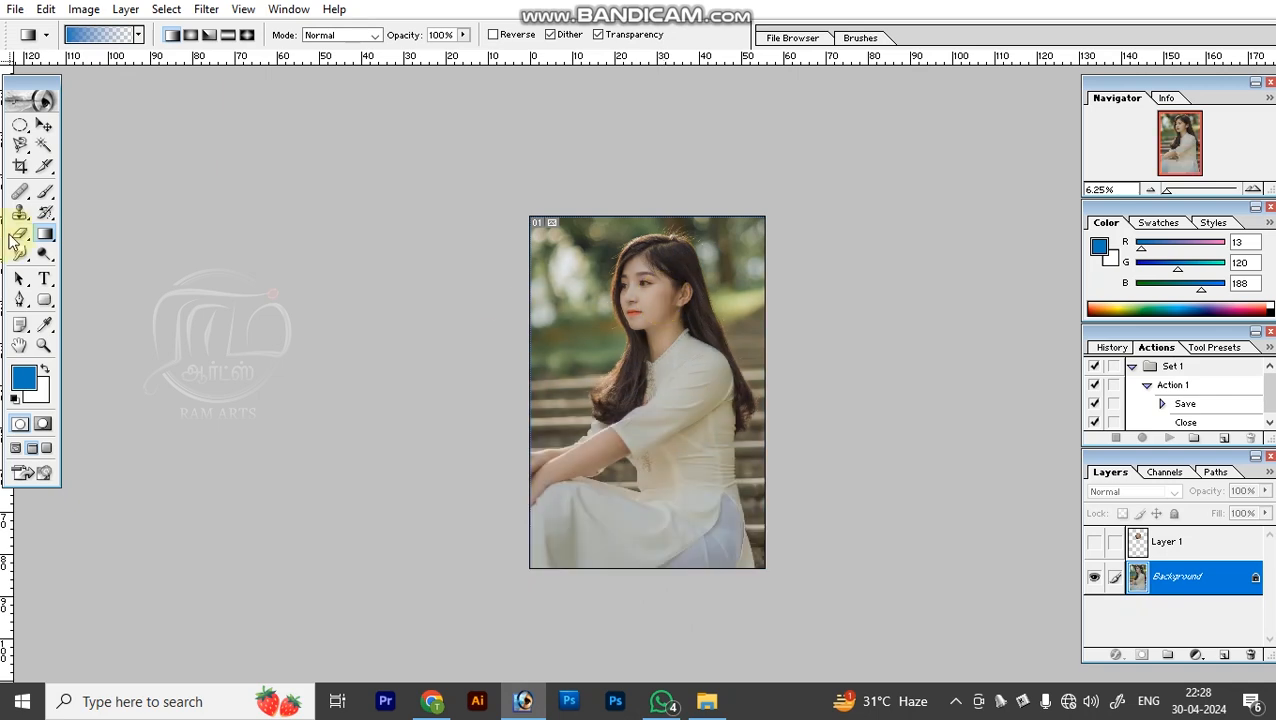
click(44, 194)
click(19, 195)
click(20, 215)
click(45, 215)
click(45, 235)
click(21, 235)
click(47, 236)
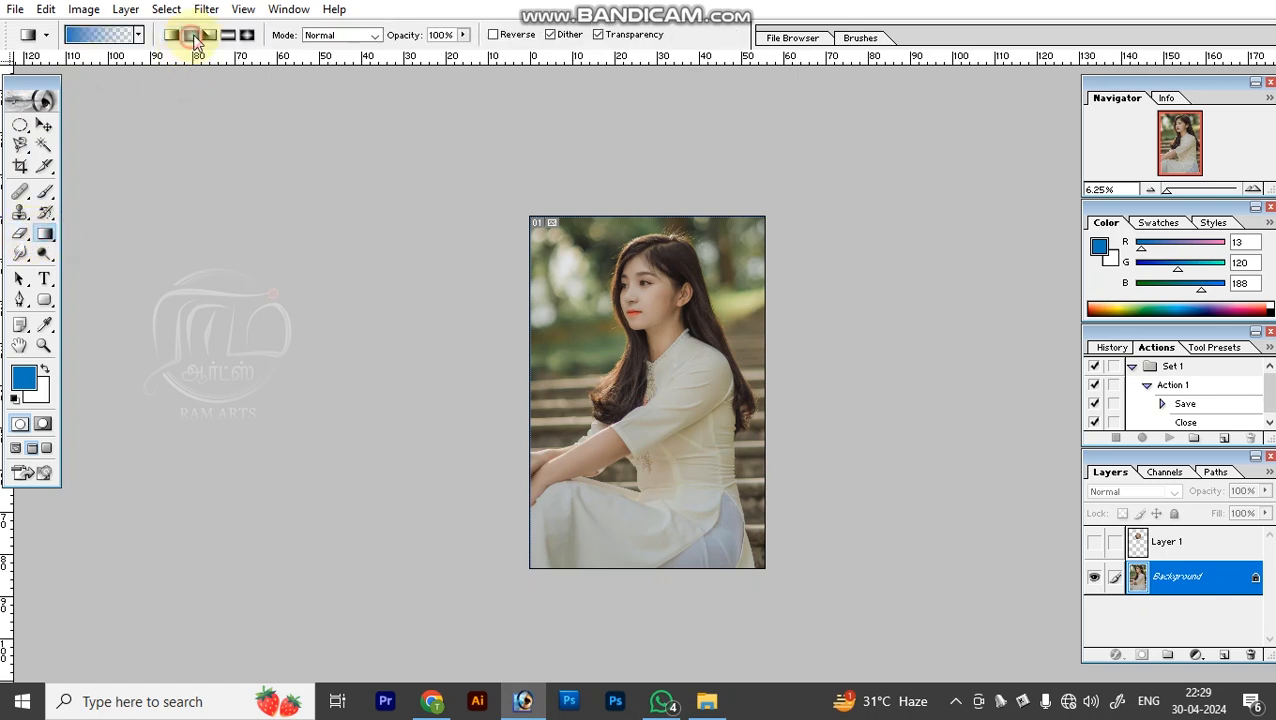
Choose the Linear gradient style again, draw a vertical blue fade from below the photo to the woman's forehead, and undo it.
click(228, 35)
click(172, 35)
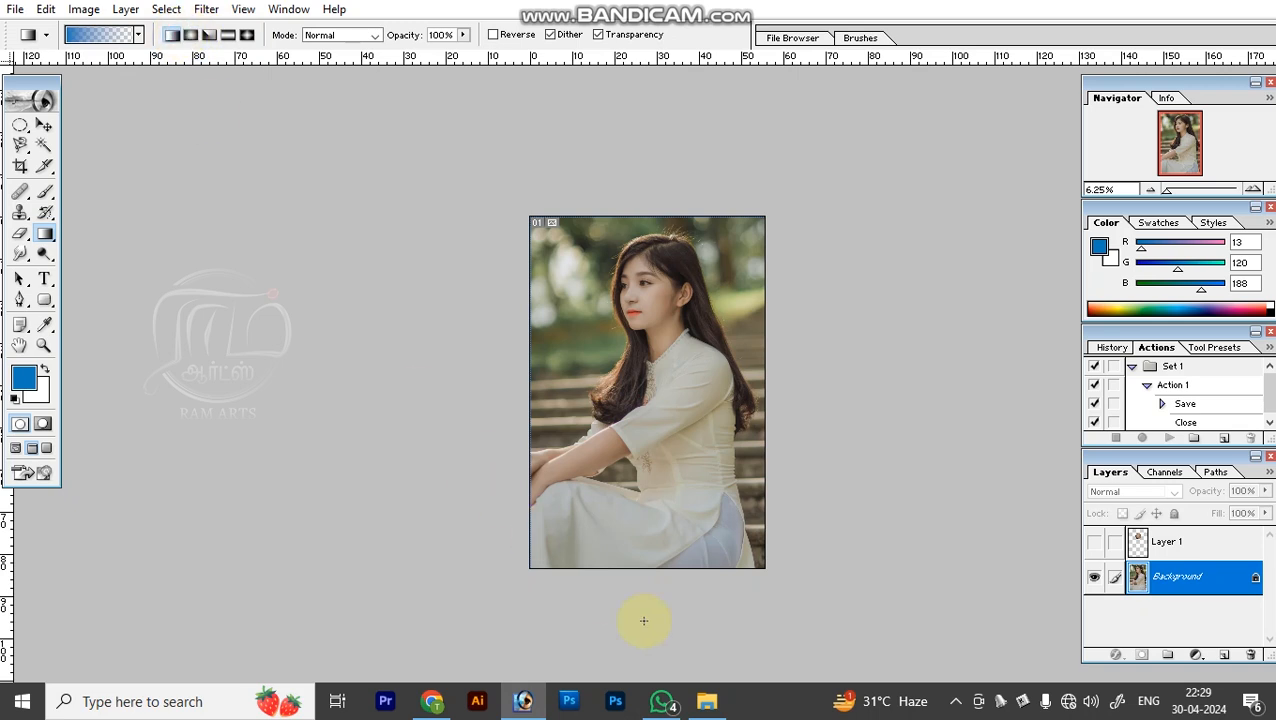
drag(656, 623, 652, 258)
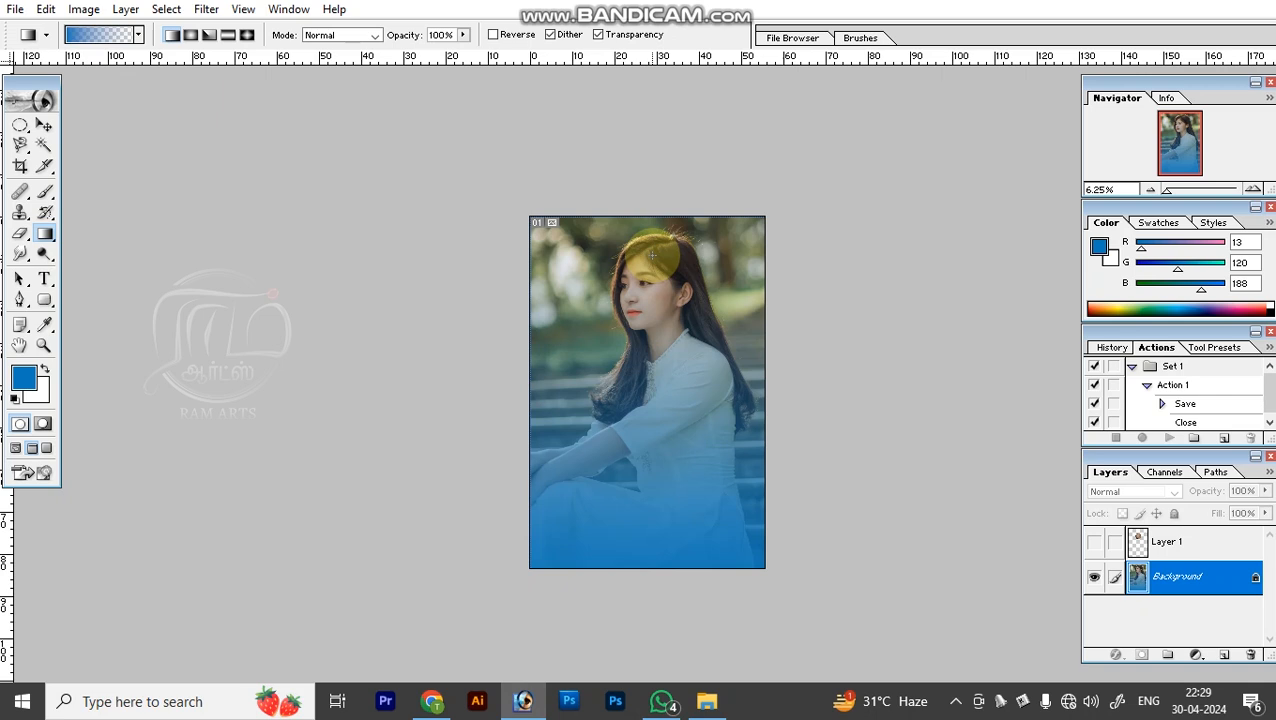
key(ctrl+z)
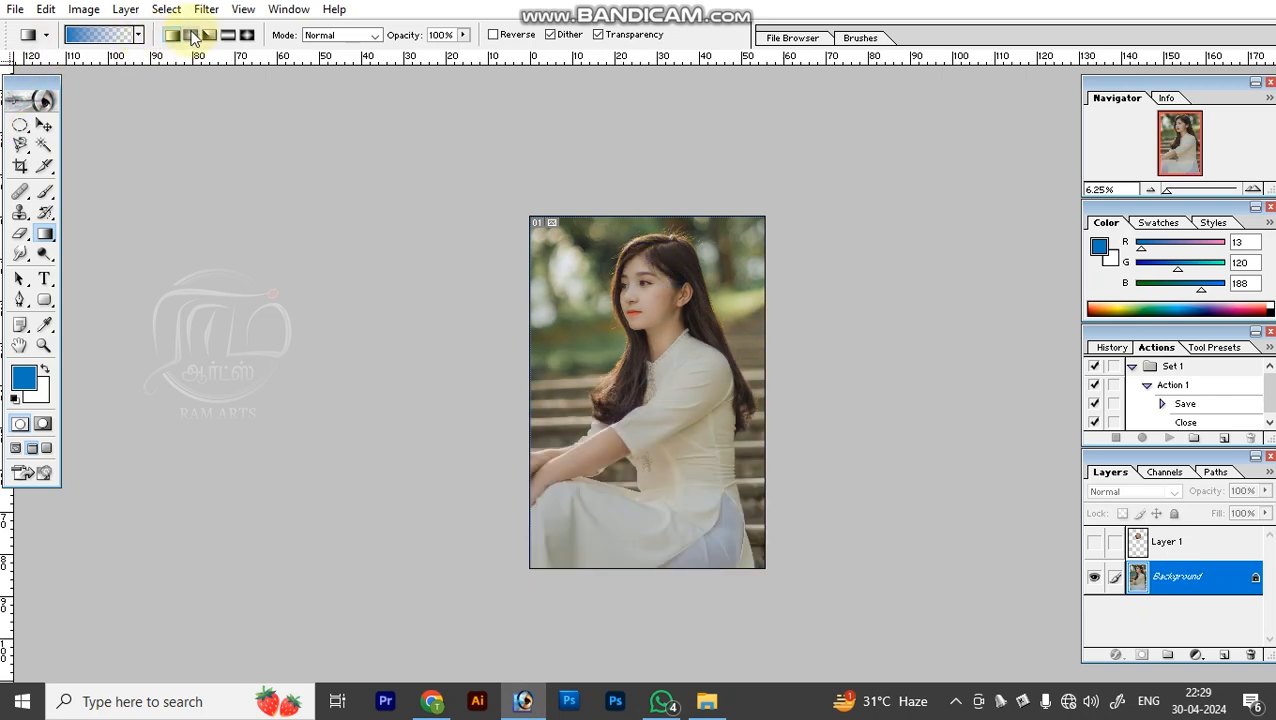
Draw a radial gradient outward from the woman's torso and an angle gradient from her chest upward, undoing each one.
click(192, 35)
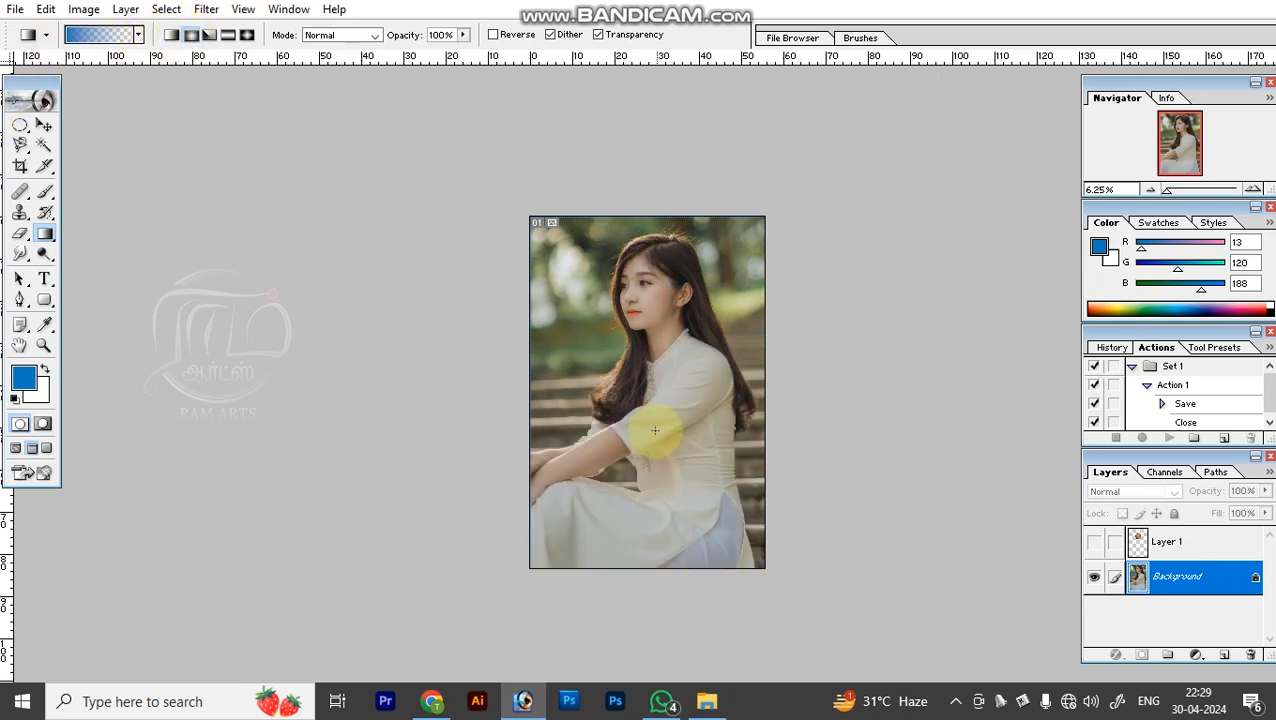
drag(652, 430, 578, 356)
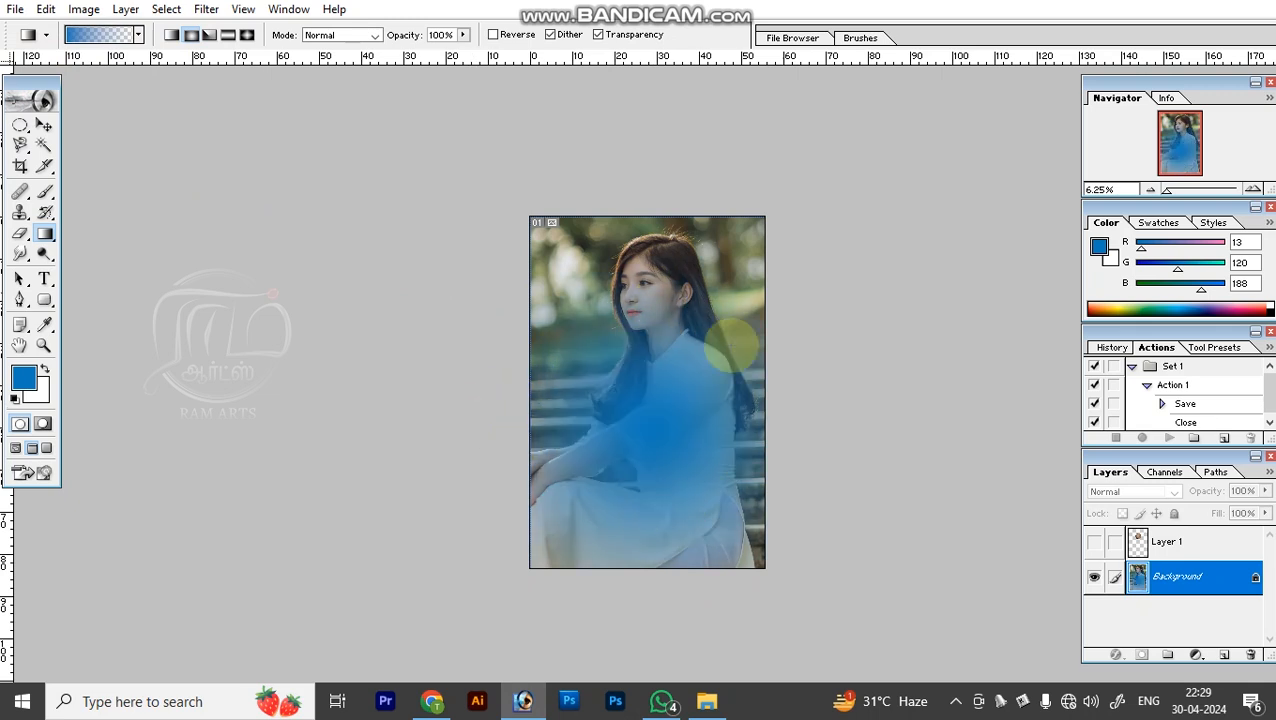
key(ctrl+z)
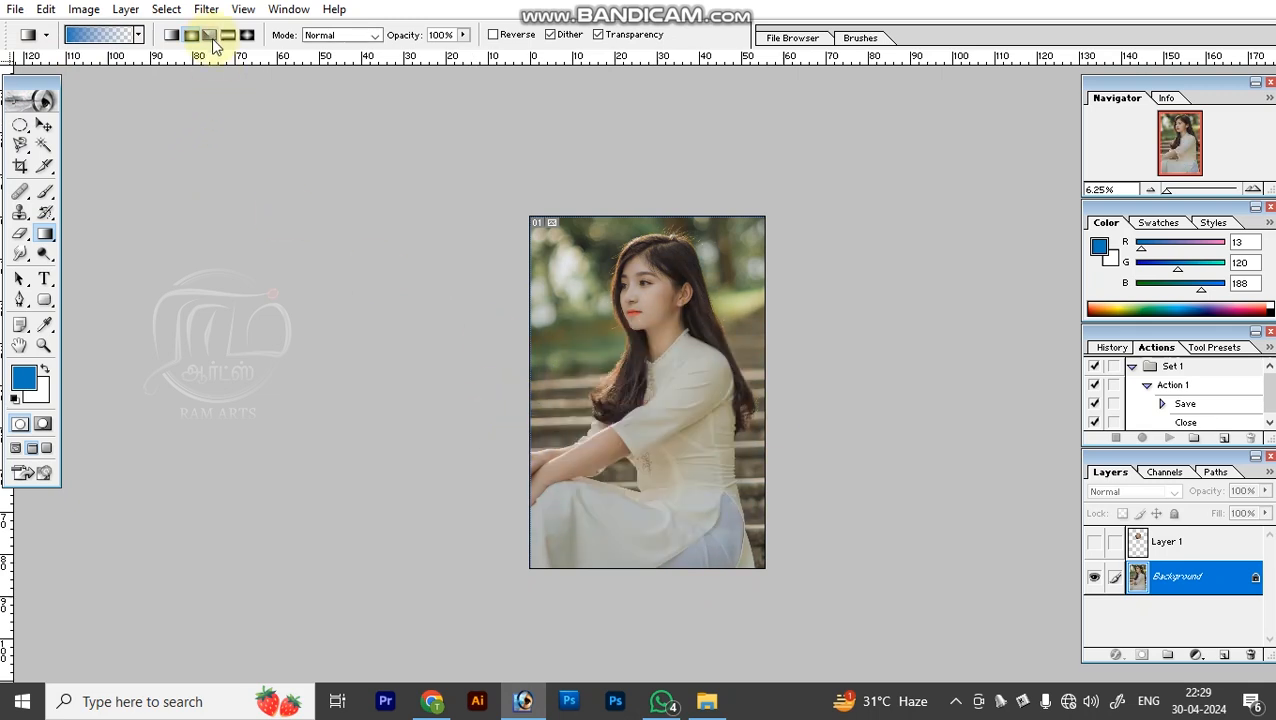
drag(659, 420, 658, 276)
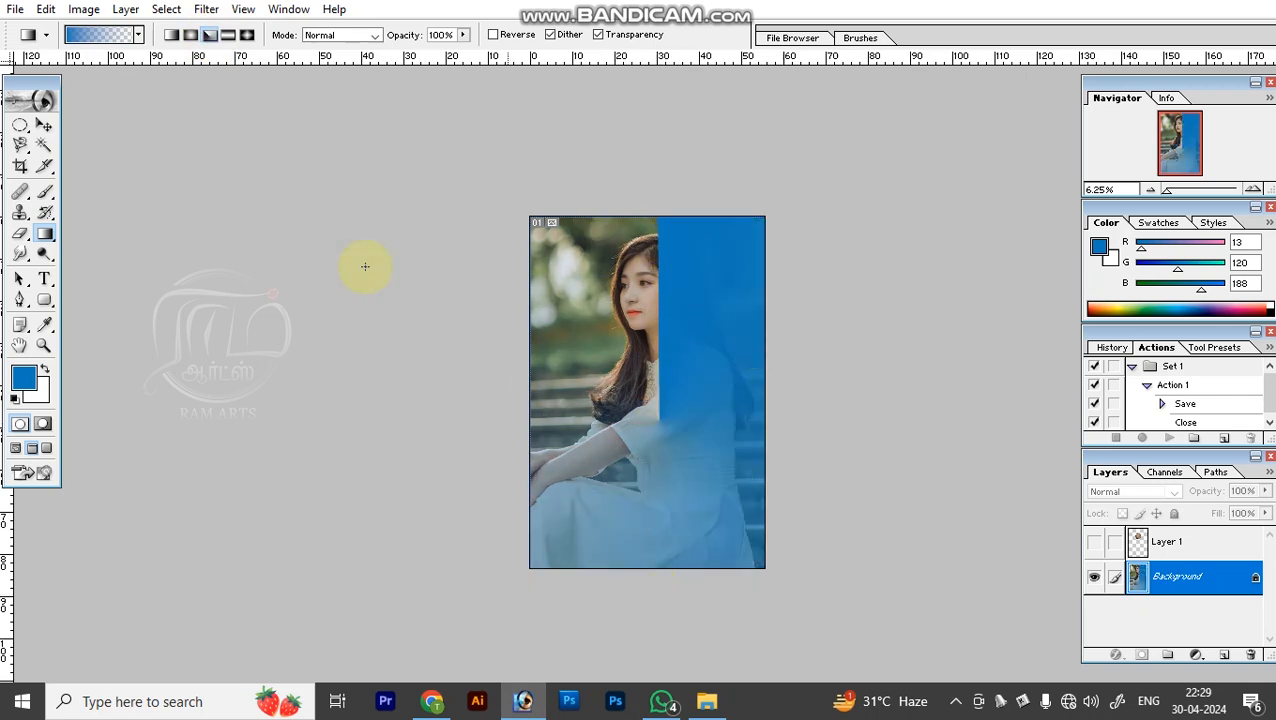
key(ctrl+z)
Draw a reflected gradient across the photo and a diamond gradient on the woman's torso, undoing each one.
click(229, 36)
mouse_move(562, 387)
mouse_down()
mouse_move(689, 405)
mouse_move(560, 403)
mouse_up()
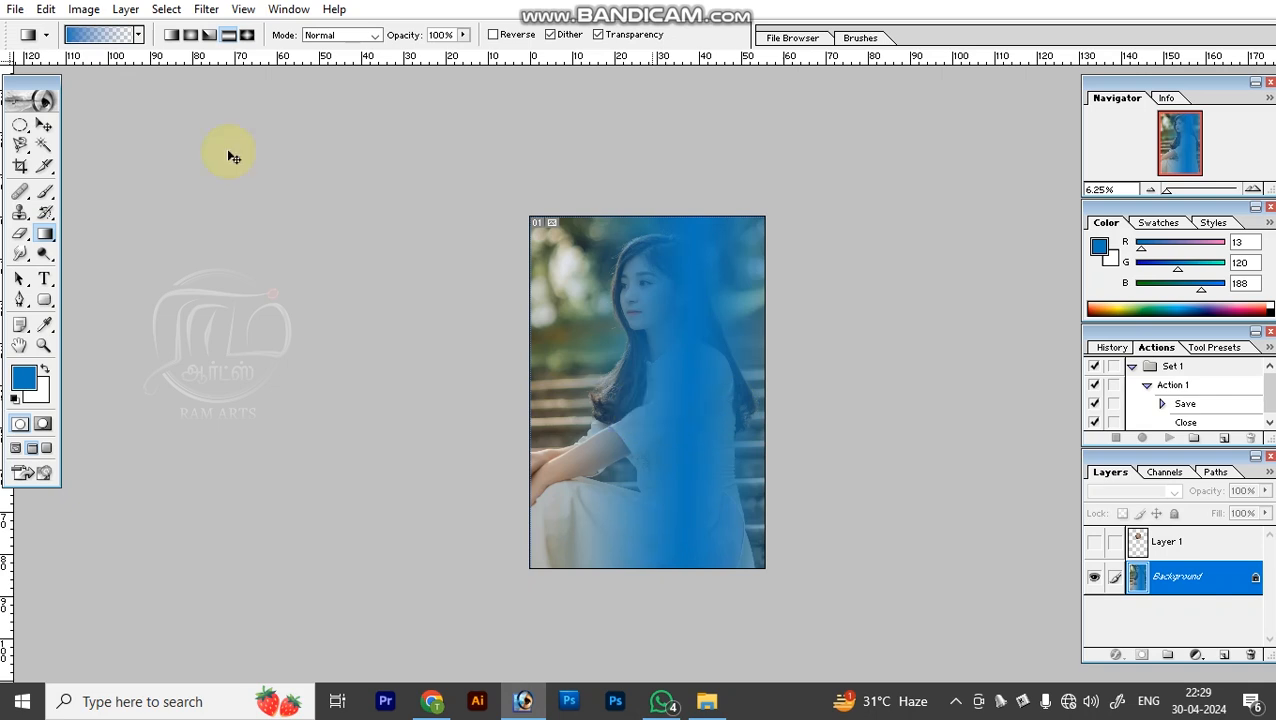
key(ctrl+z)
click(247, 35)
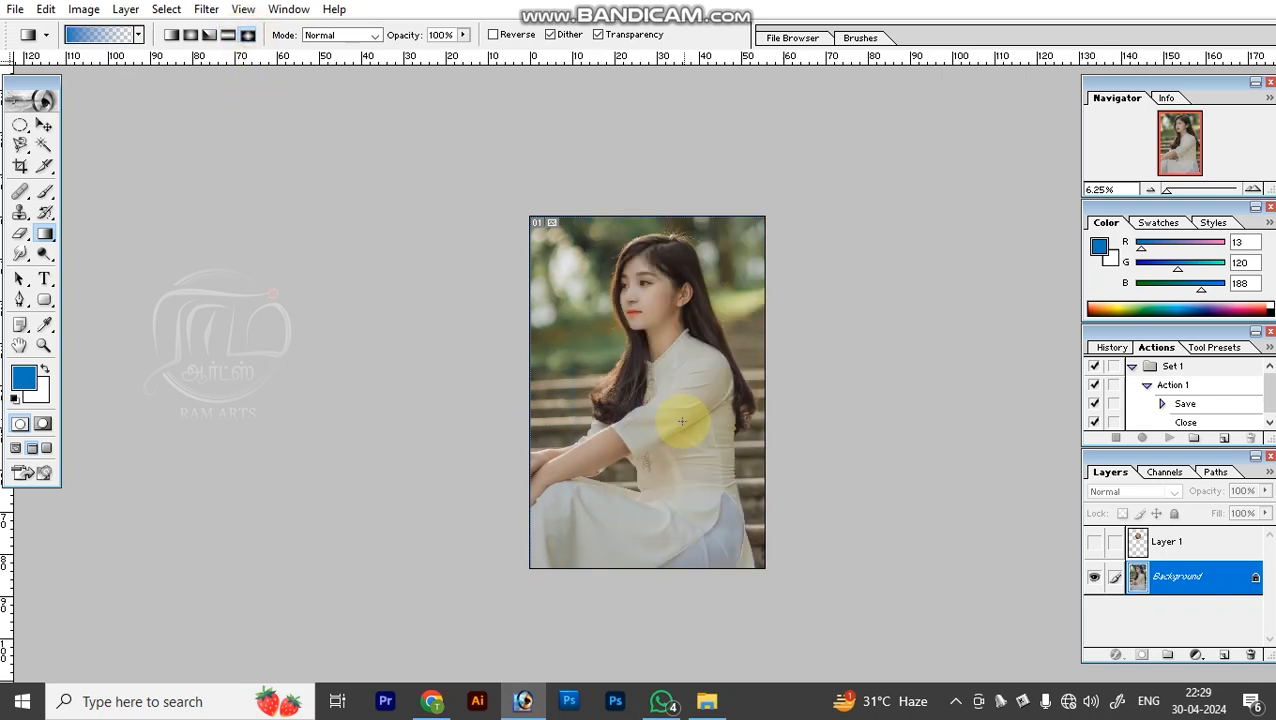
drag(668, 435, 600, 420)
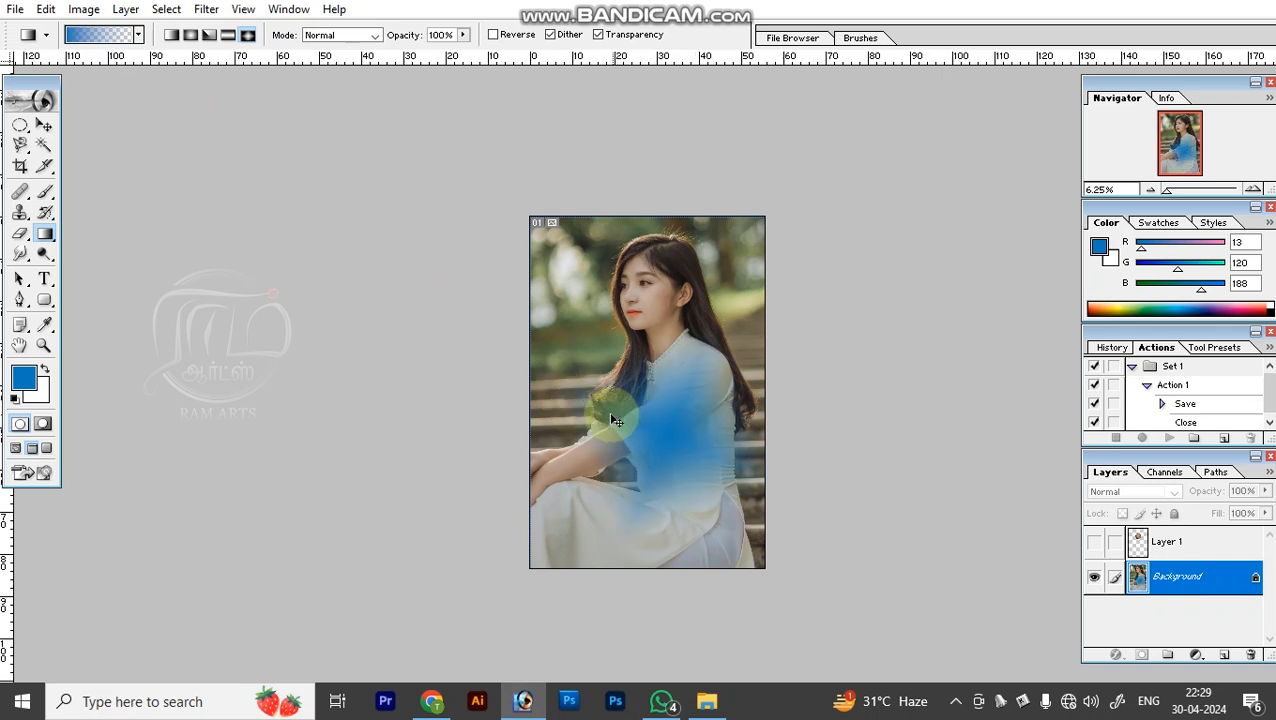
key(ctrl+z)
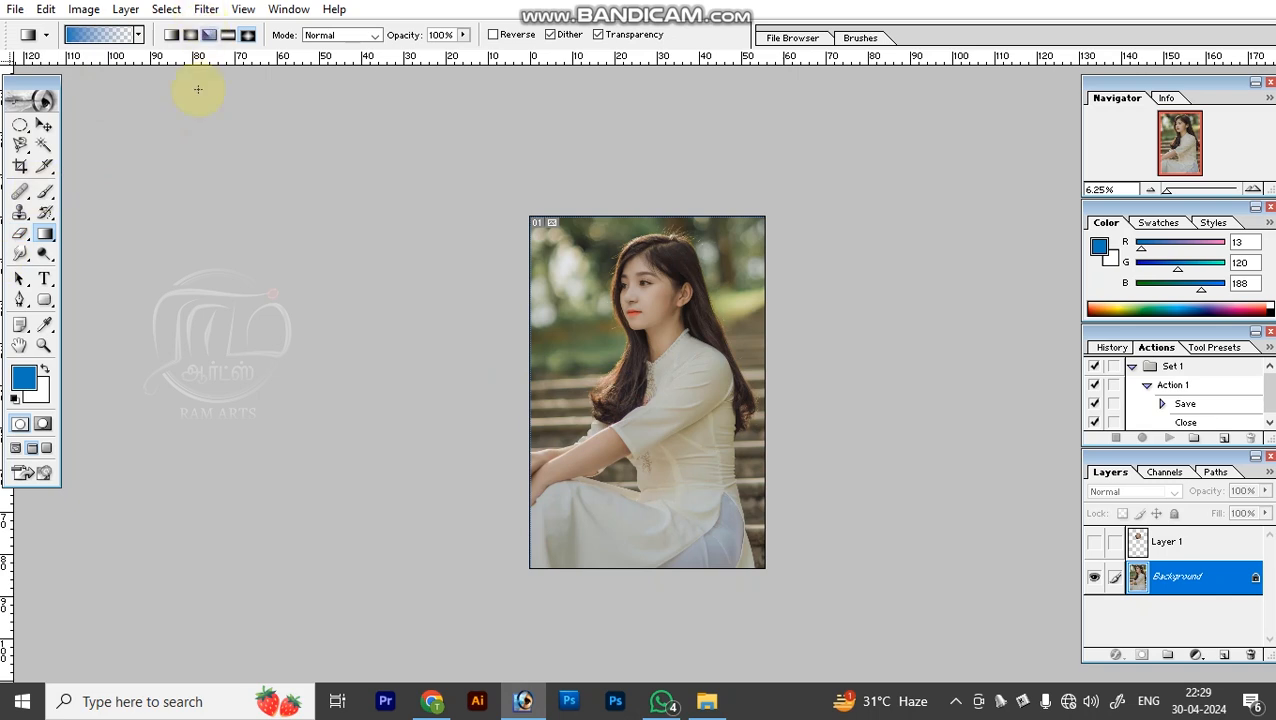
click(20, 257)
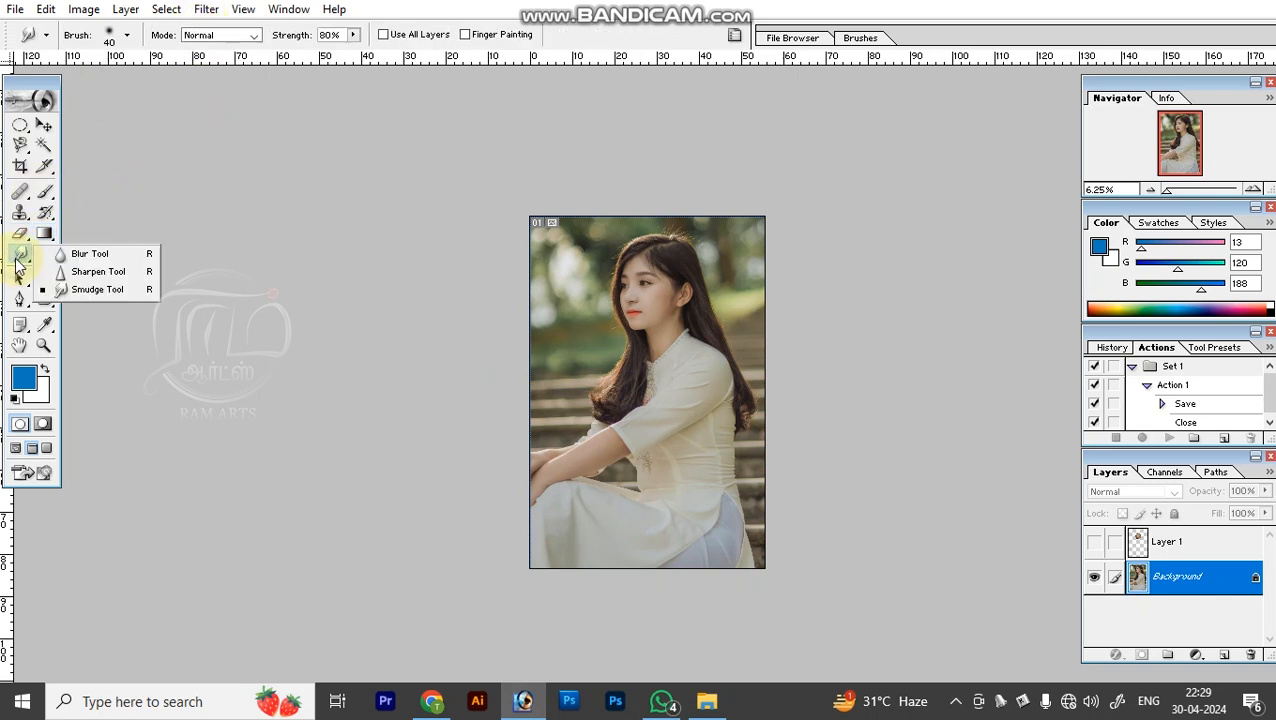
click(80, 254)
right_click(23, 255)
click(76, 272)
right_click(22, 257)
click(89, 290)
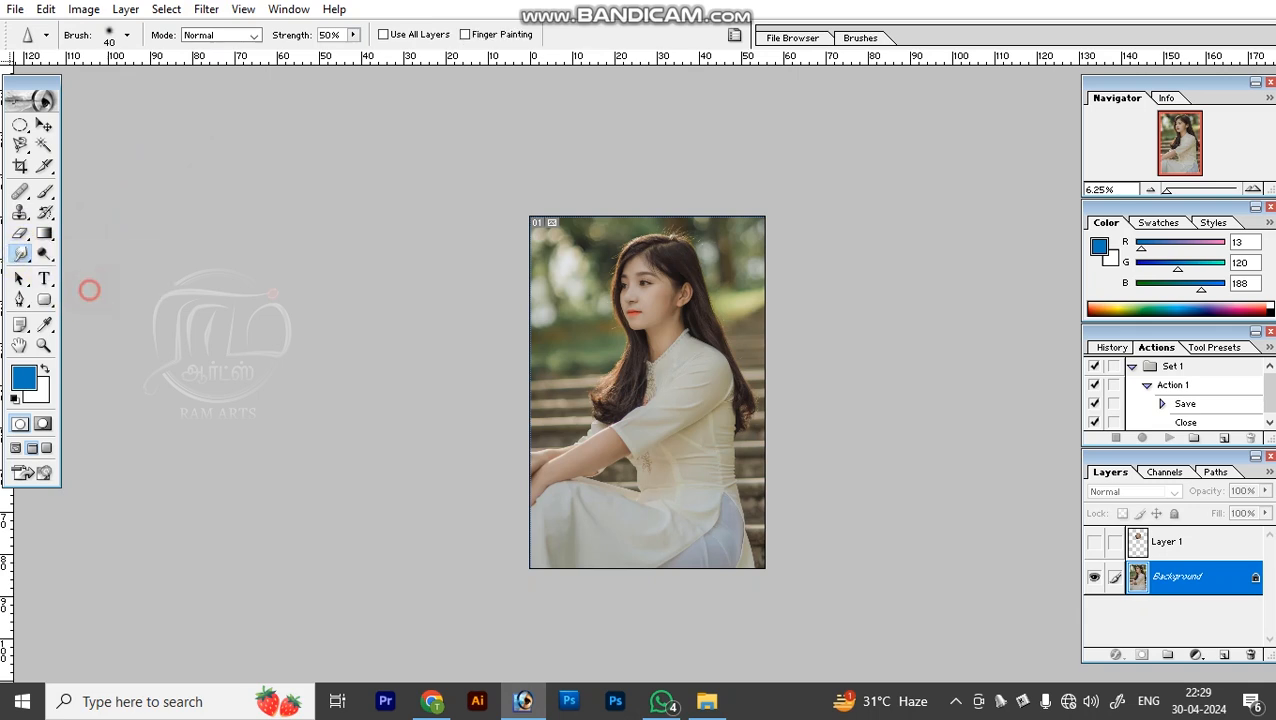
Select the Blur tool with a brush size of 13 for work on the woman's face.
right_click(22, 256)
click(80, 254)
key(z)
drag(577, 236, 699, 321)
drag(627, 447, 618, 399)
key(b)
key(bracketleft)
key(bracketleft)
key(bracketleft)
key(bracketleft)
key(bracketleft)
key(bracketleft)
key(bracketleft)
key(bracketleft)
key(bracketleft)
key(bracketleft)
key(bracketleft)
key(bracketleft)
drag(523, 366, 346, 341)
click(19, 253)
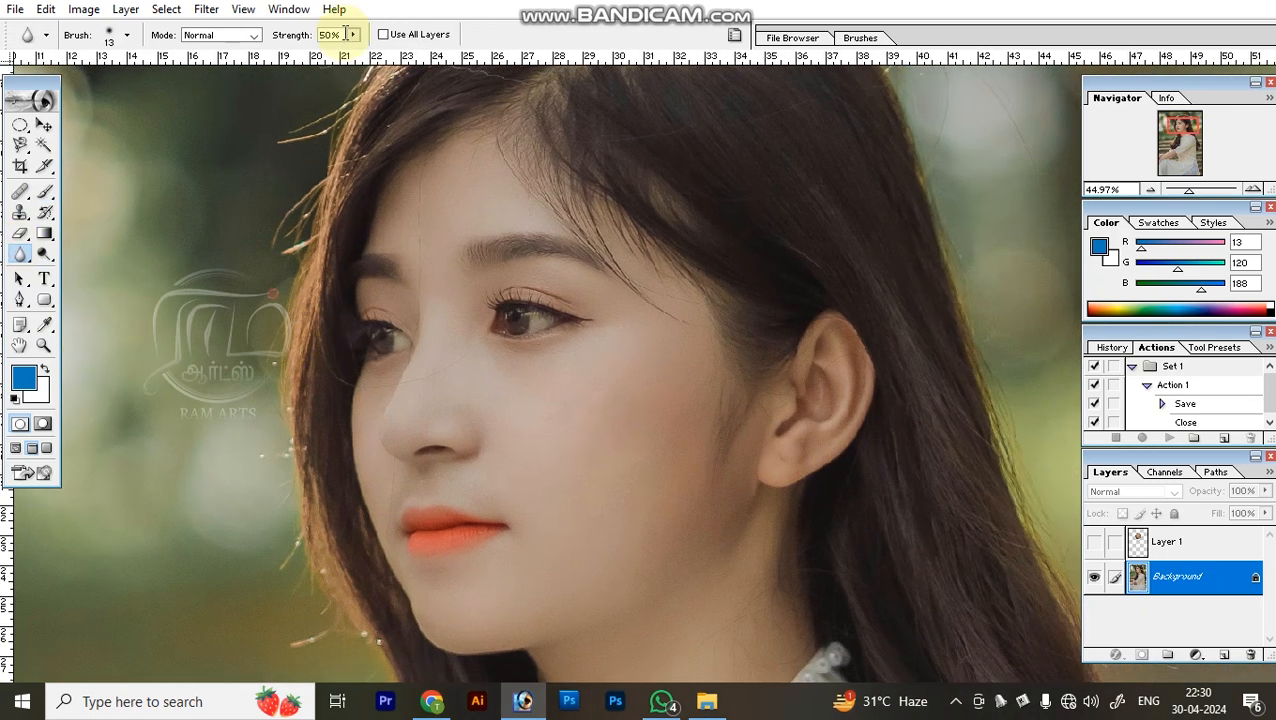
Set the Blur tool's strength to 100%, enlarge its brush, and blur the skin around the woman's earlobe.
drag(352, 56, 401, 52)
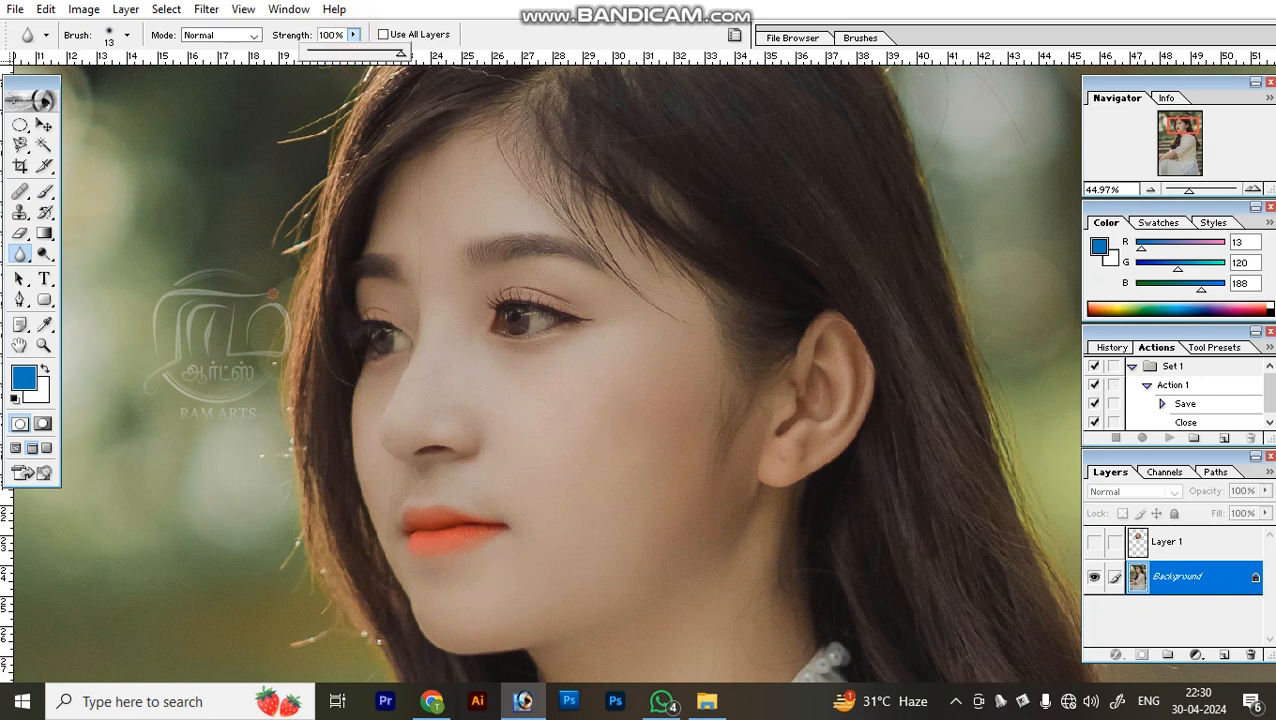
key(bracketright)
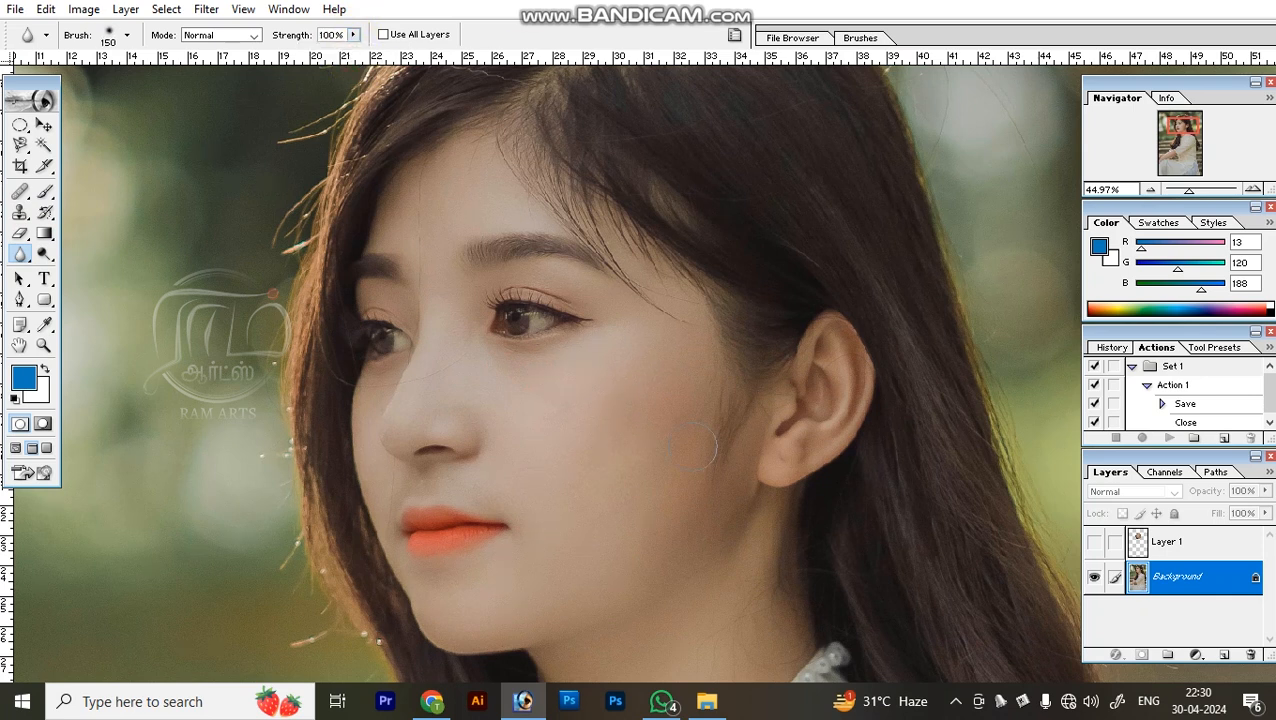
key(bracketright)
click(796, 448)
drag(740, 348, 689, 387)
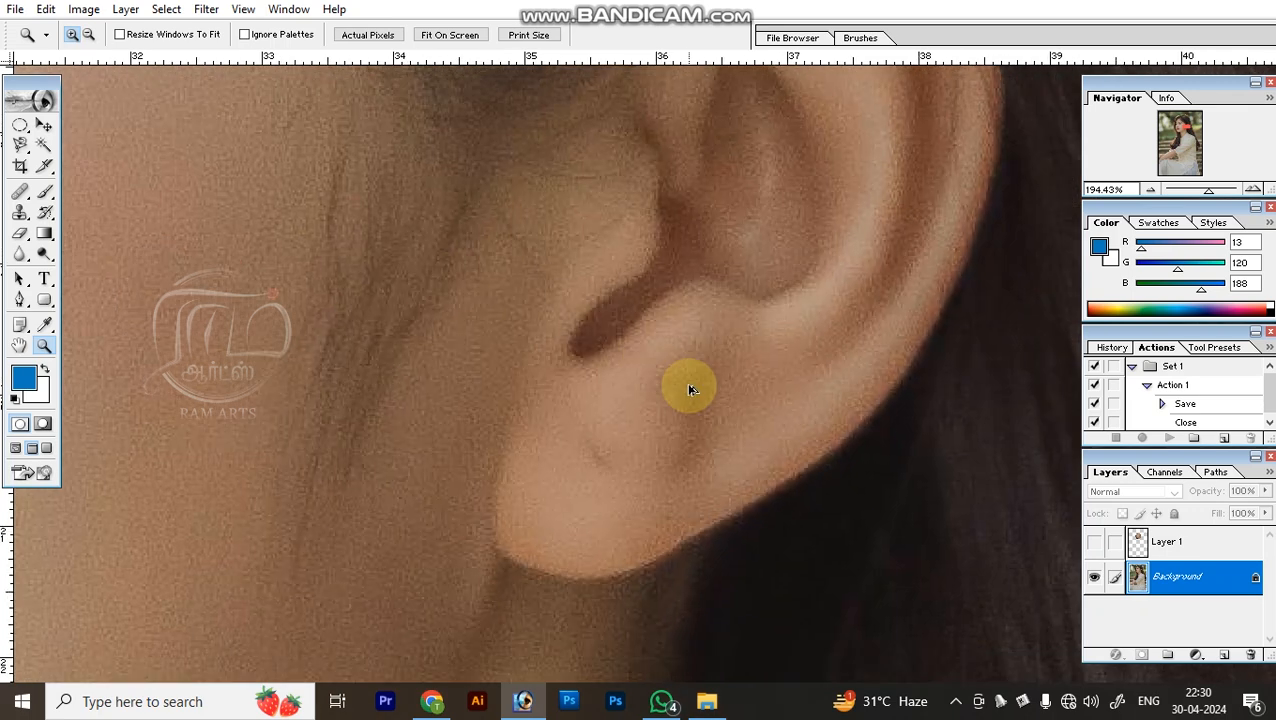
key(b)
mouse_move(735, 319)
mouse_down()
mouse_move(880, 171)
mouse_move(718, 441)
mouse_up()
key(ctrl+z)
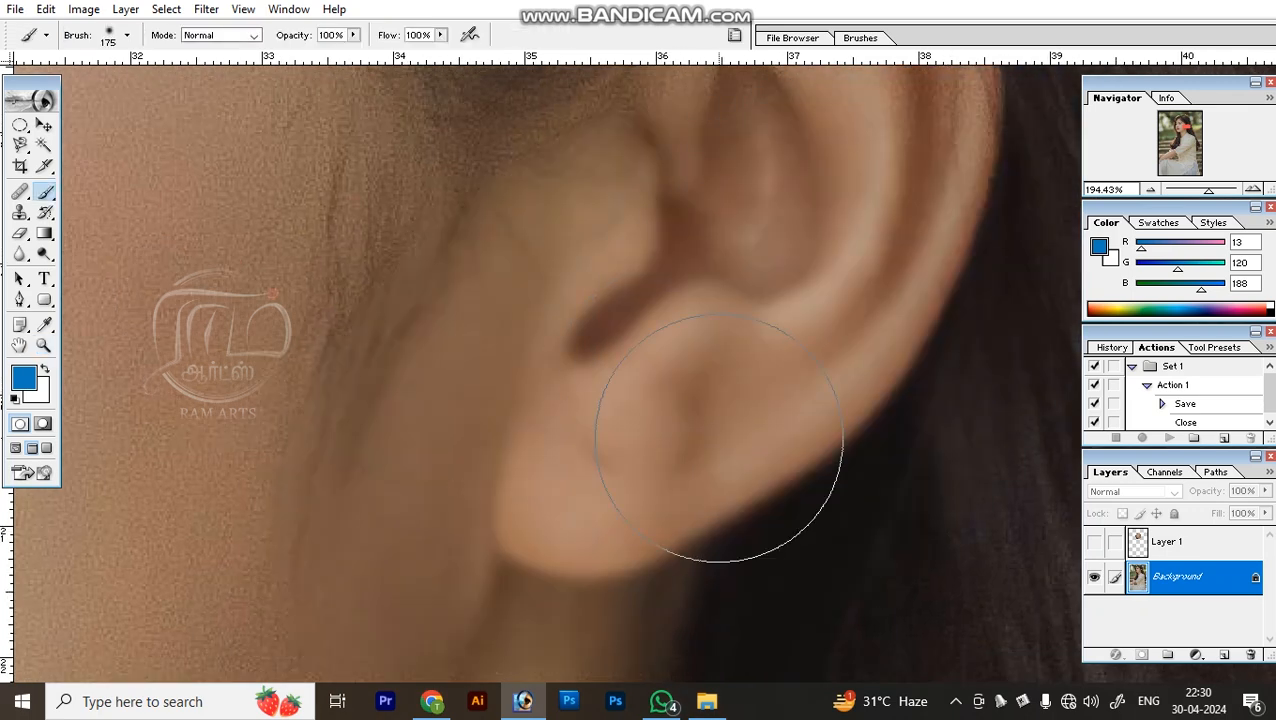
Blur the outer ear and the hair and cheek beside it with the Blur tool at brush size 250.
key(r)
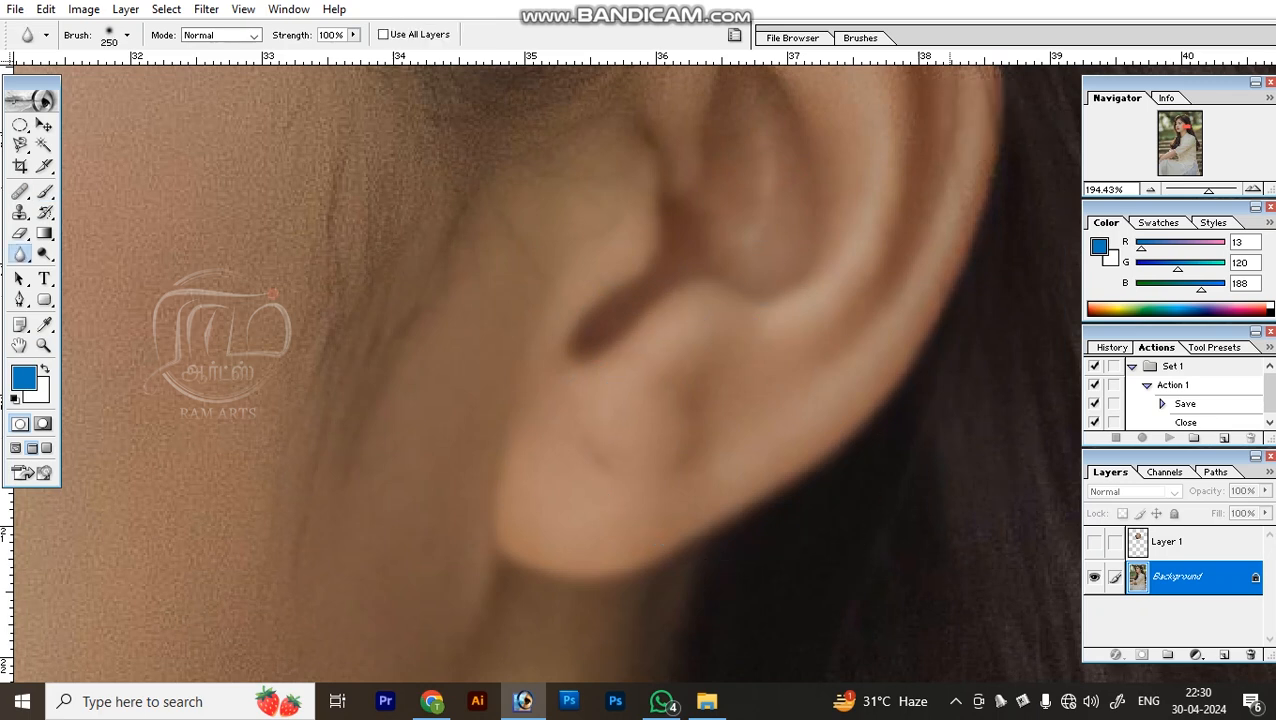
drag(870, 290, 812, 518)
drag(494, 493, 638, 310)
drag(335, 413, 300, 470)
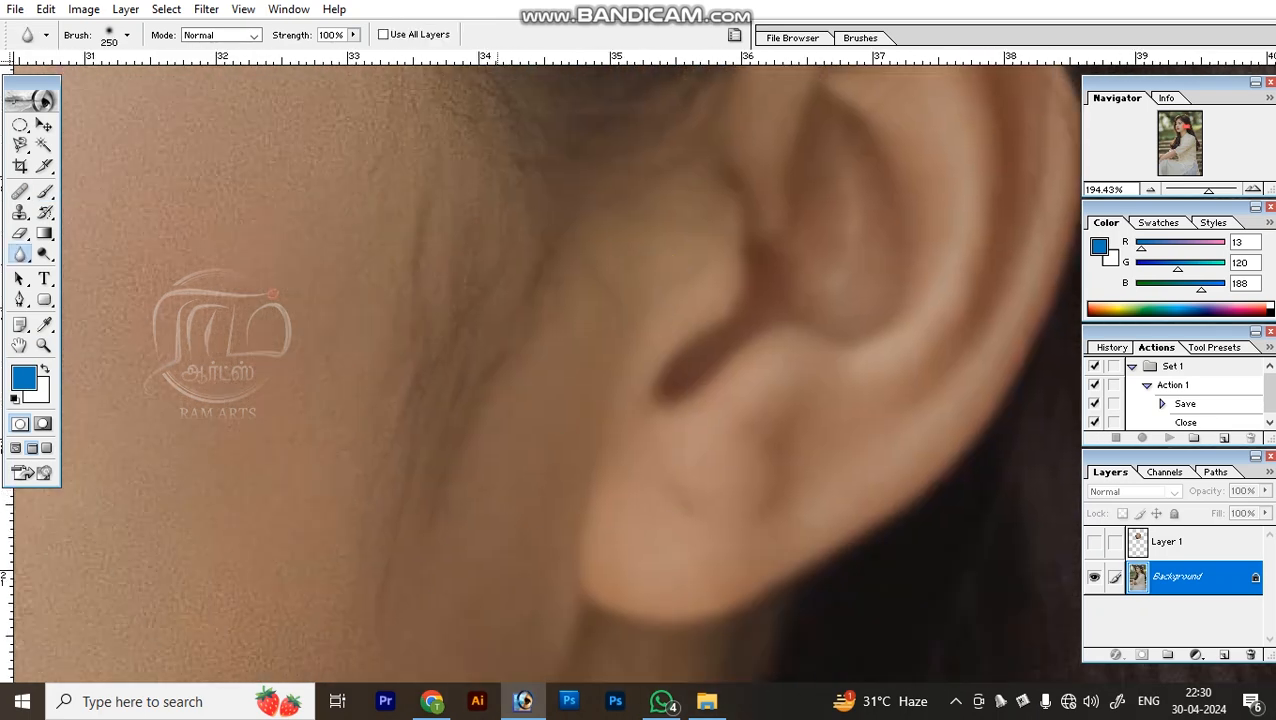
key(ctrl+minus)
key(ctrl+minus)
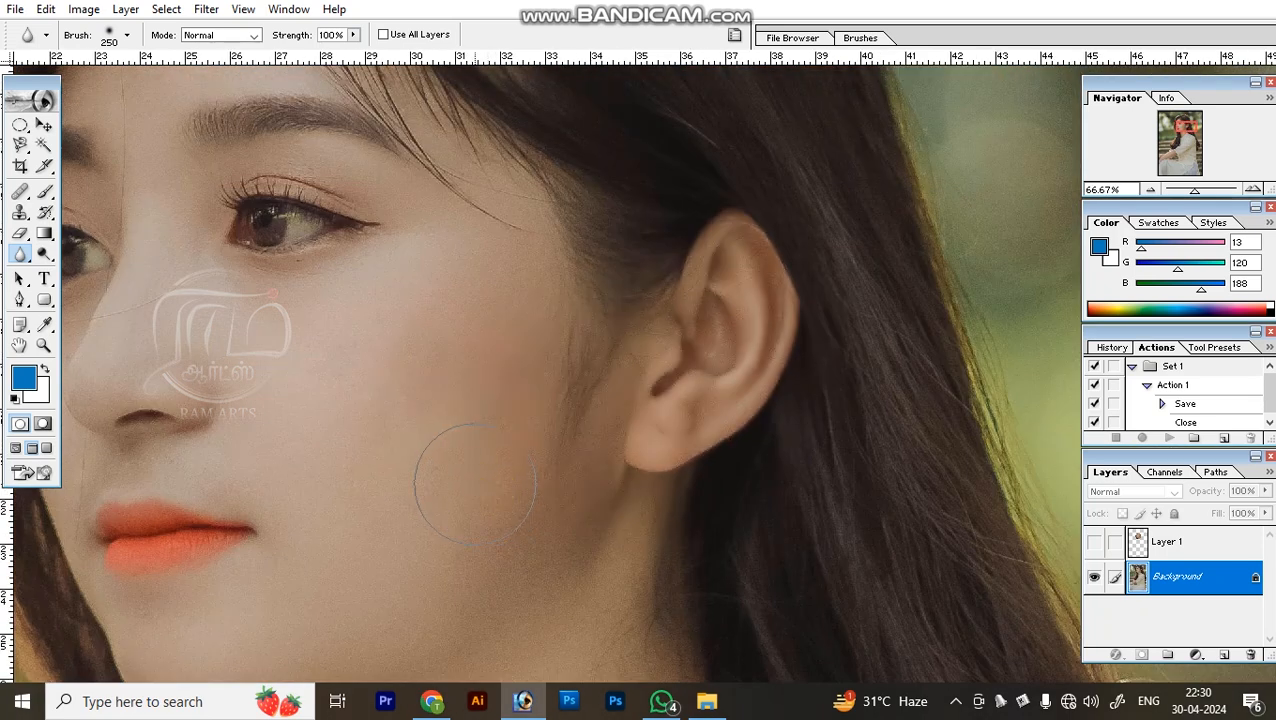
Sharpen the woman's earlobe and outer ear with the Sharpen tool at brush size 100, and undo the sharpening.
click(20, 253)
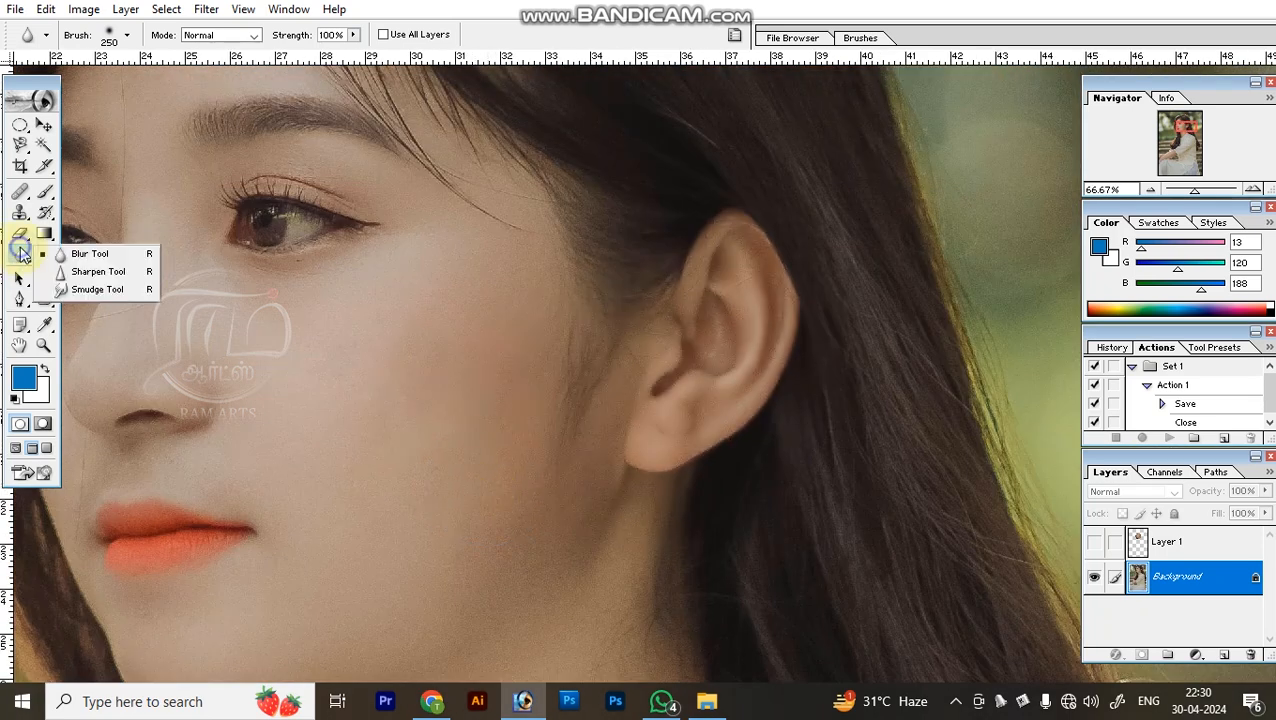
click(108, 273)
key(z)
drag(606, 308, 797, 557)
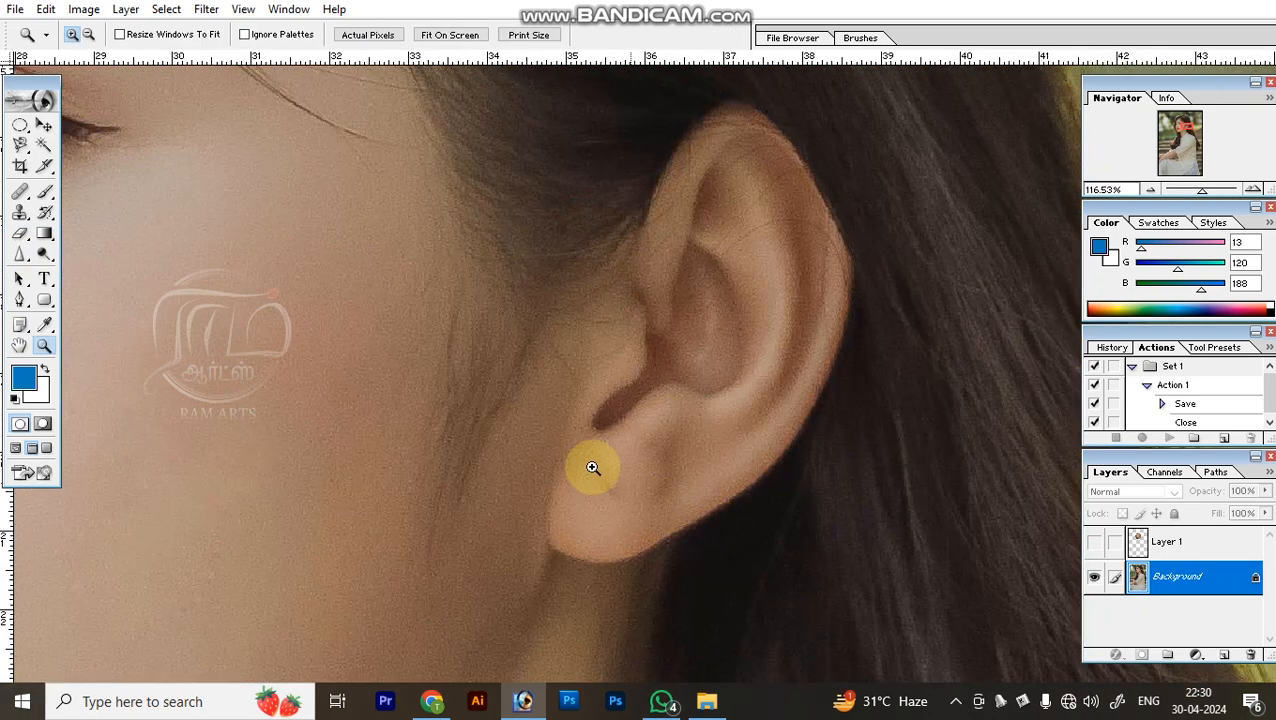
key(b)
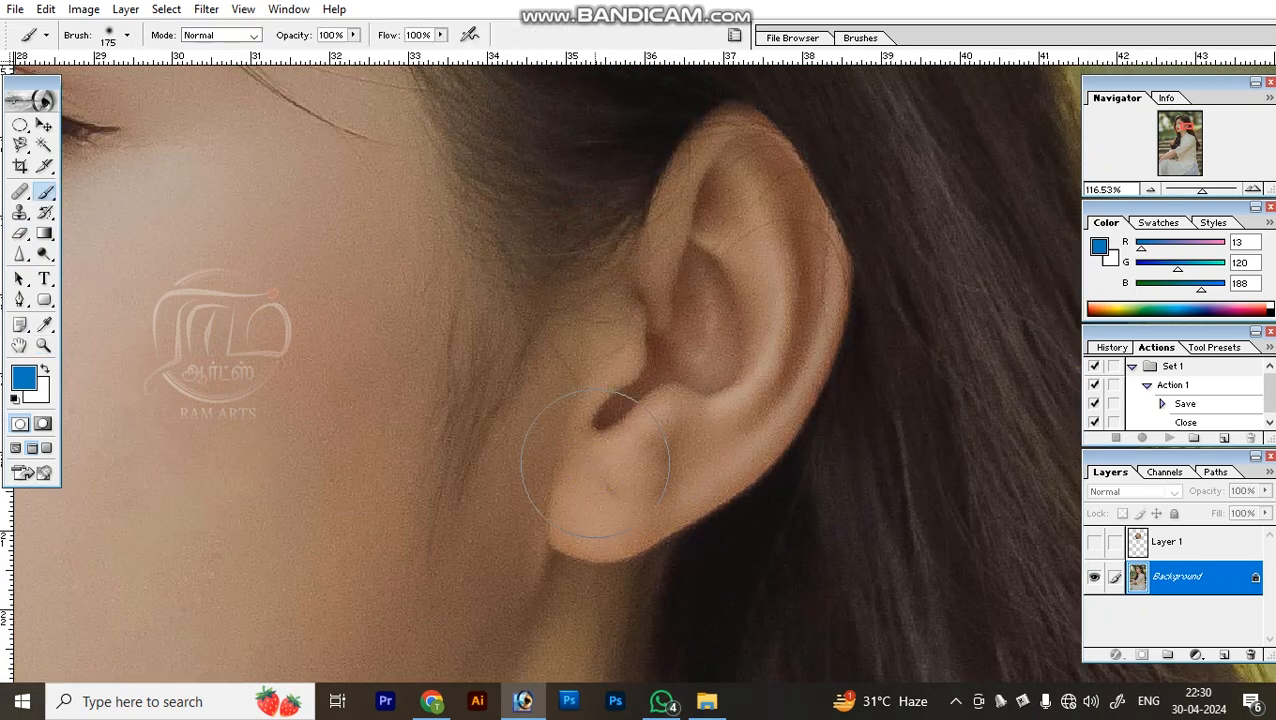
key(r)
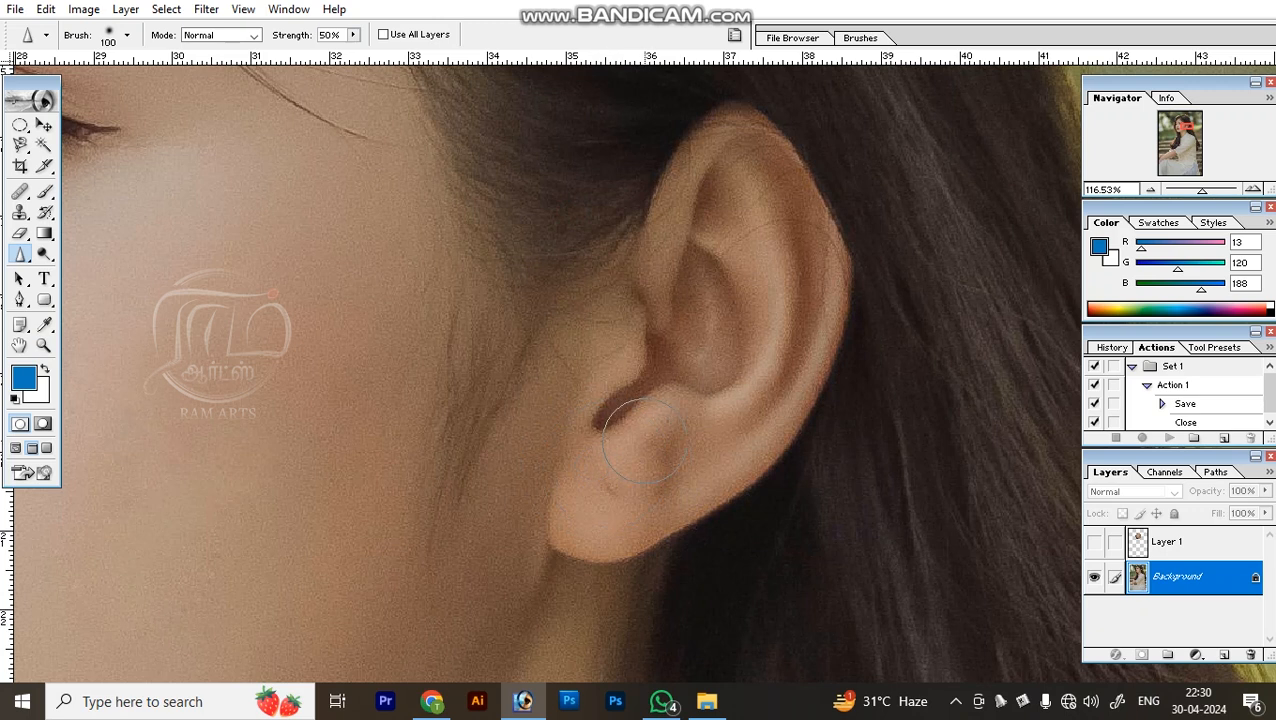
drag(669, 421, 701, 454)
mouse_move(766, 358)
mouse_down()
mouse_move(798, 330)
mouse_move(790, 262)
mouse_move(812, 327)
mouse_move(692, 488)
mouse_up()
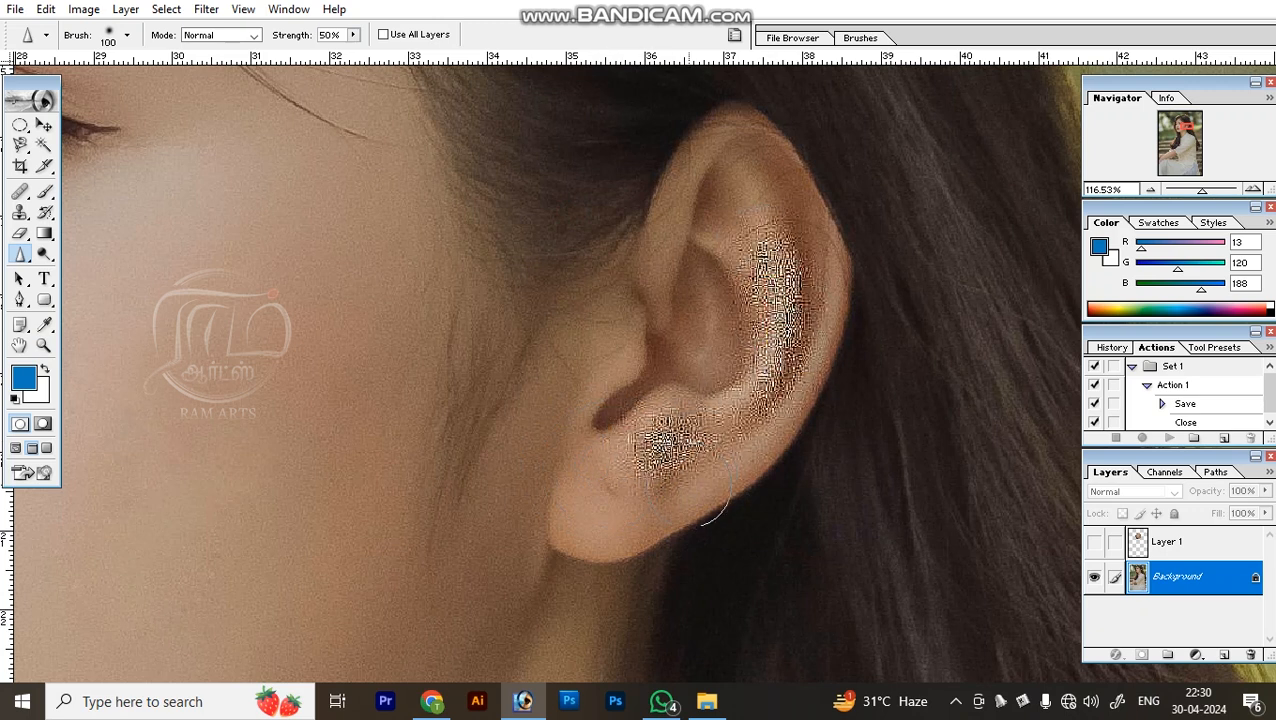
key(ctrl+z)
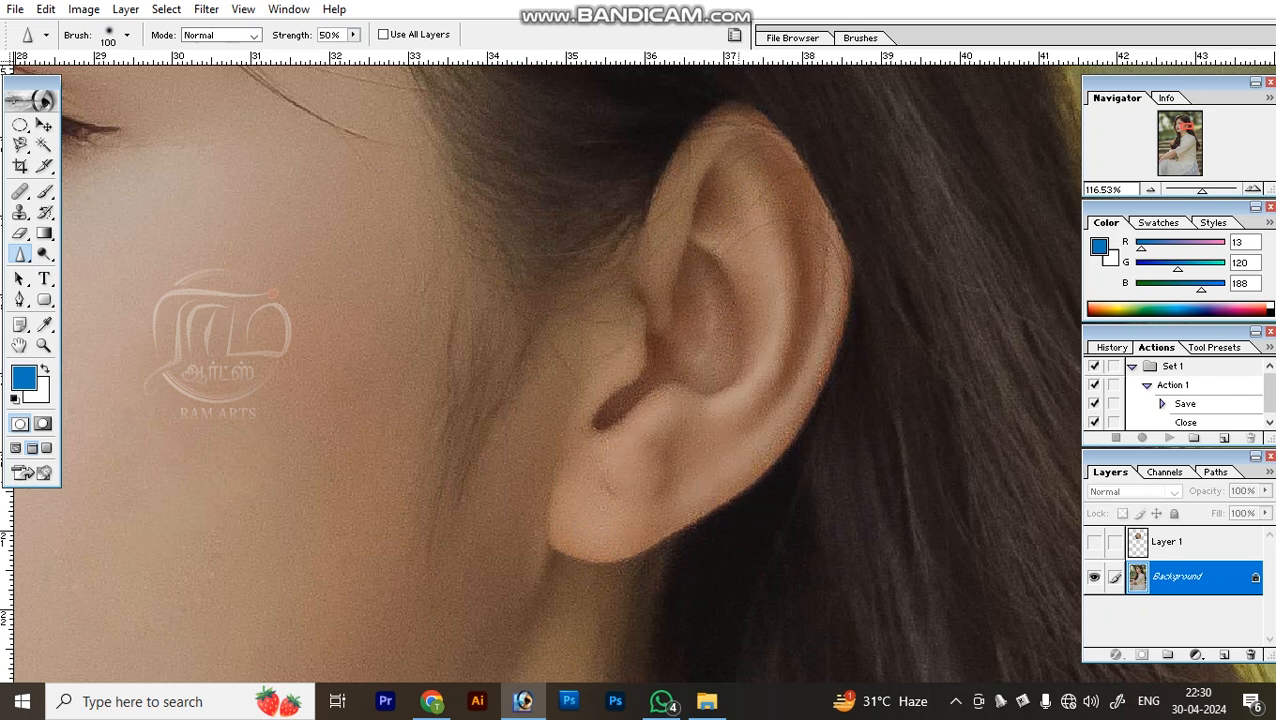
Smudge the skin in the lower part of the woman's ear with the Smudge tool at brush size 30.
key(ctrl+minus)
key(ctrl+minus)
drag(20, 253, 92, 294)
drag(554, 352, 815, 492)
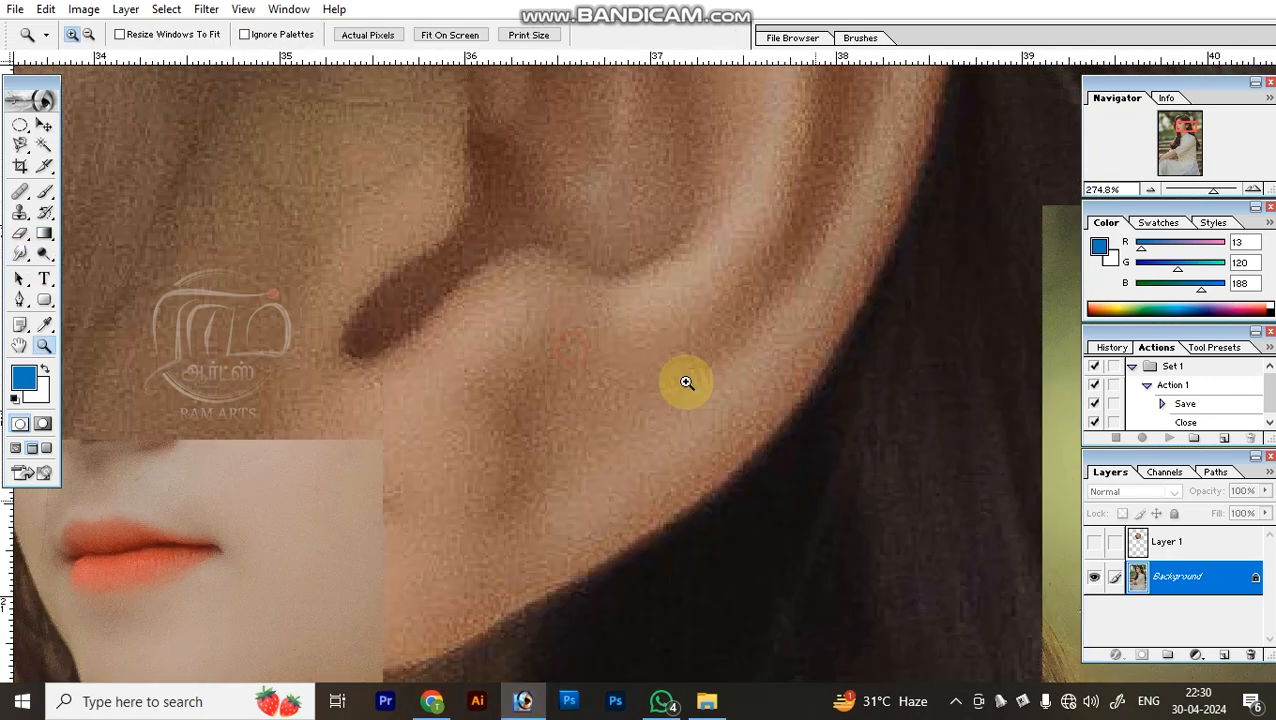
drag(664, 396, 650, 432)
key(bracketleft)
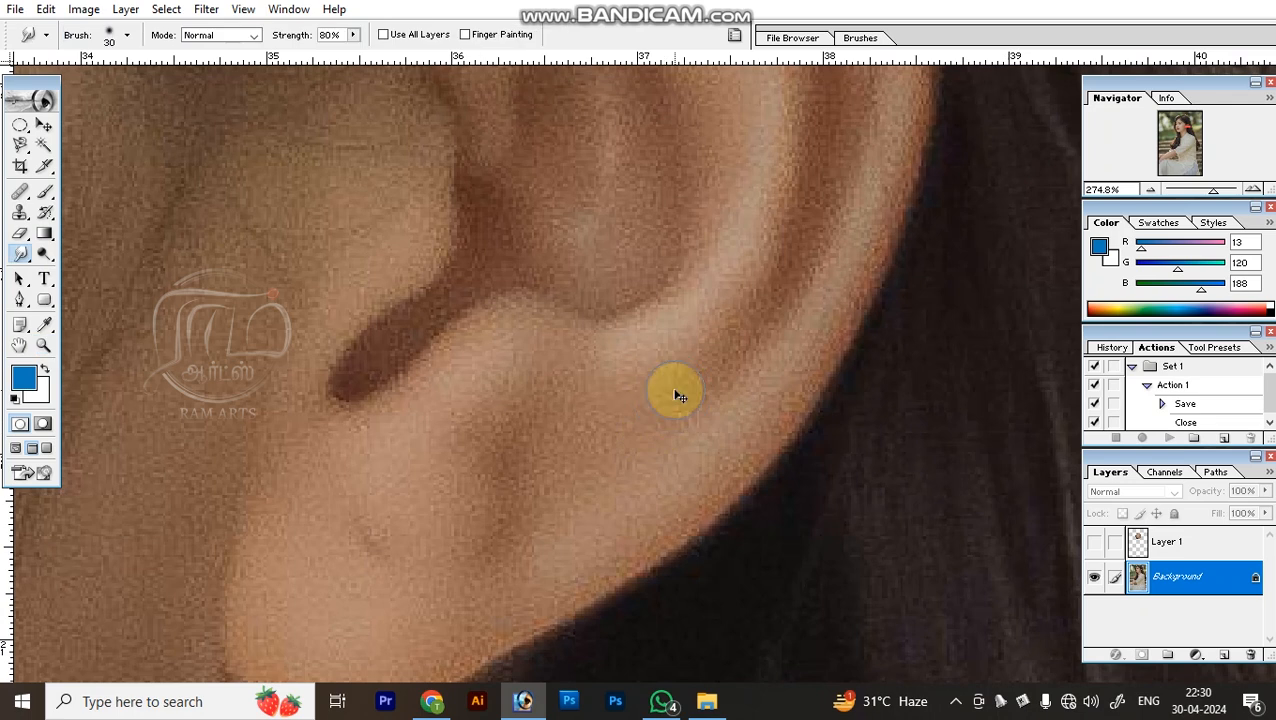
key(ctrl+minus)
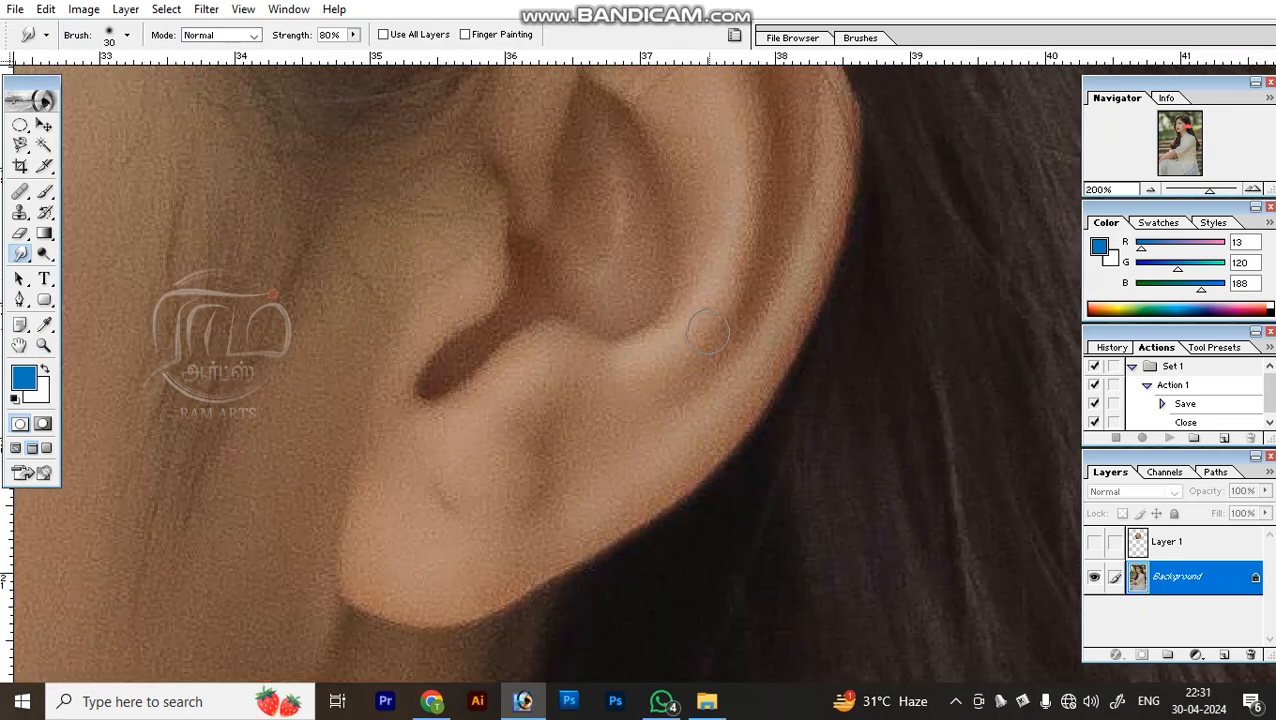
mouse_move(708, 341)
mouse_down()
mouse_move(763, 252)
mouse_move(776, 195)
mouse_move(597, 431)
mouse_up()
mouse_move(630, 370)
mouse_down()
mouse_move(692, 306)
mouse_move(714, 204)
mouse_move(674, 308)
mouse_up()
key(ctrl+minus)
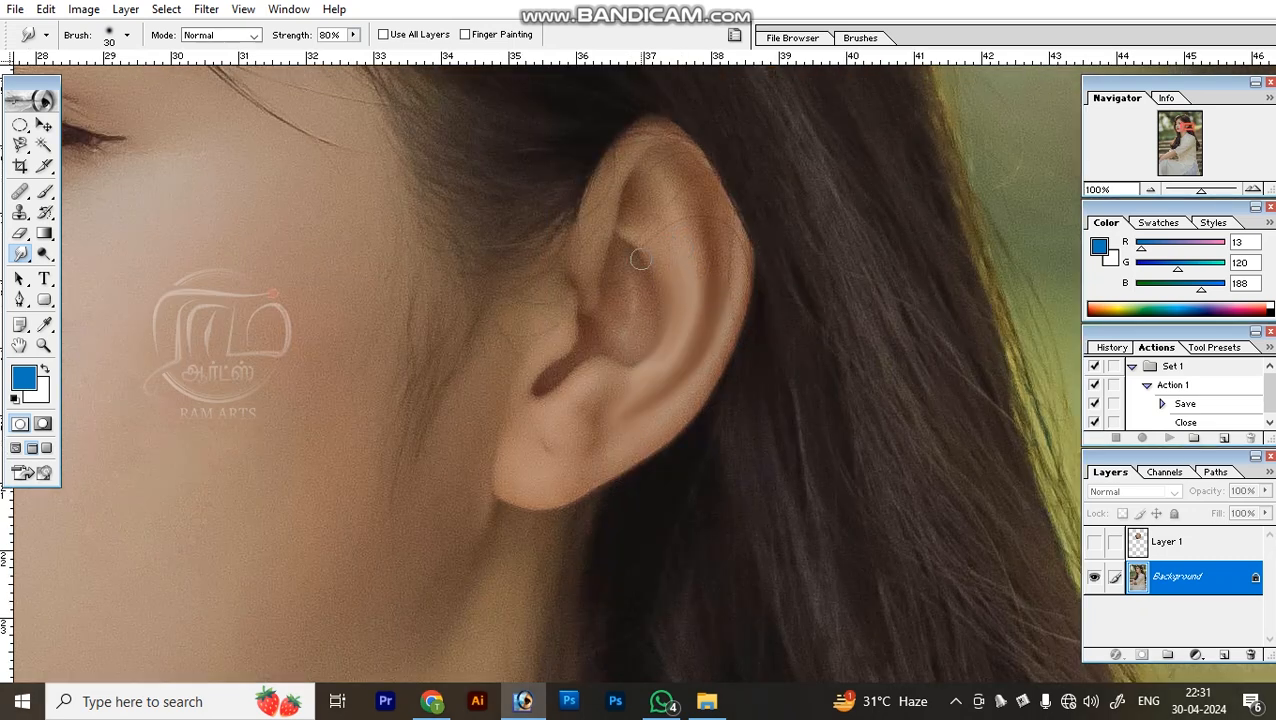
Smudge the inner folds and lower part of the ear with the Smudge tool at 80% strength, and undo the smudging.
drag(650, 256, 656, 362)
mouse_move(684, 195)
mouse_down()
mouse_move(696, 383)
mouse_move(709, 327)
mouse_move(584, 443)
mouse_up()
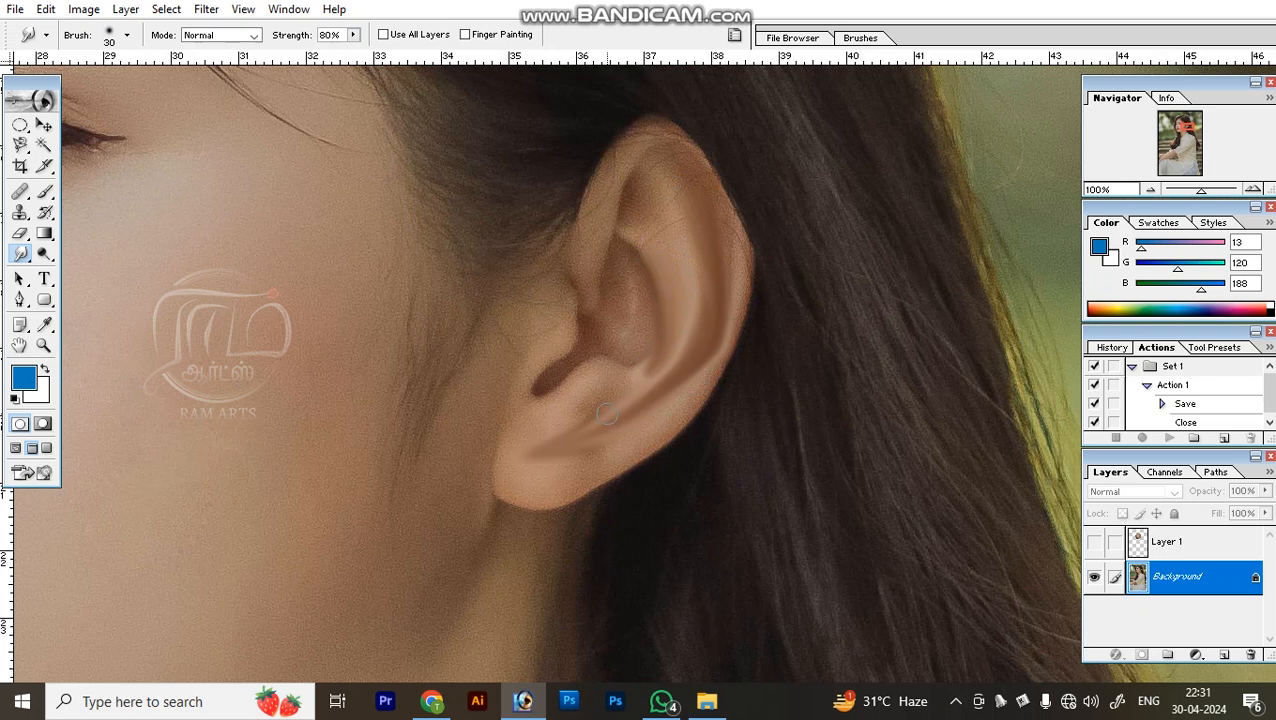
key(ctrl+alt+z)
key(ctrl+alt+z)
key(ctrl+alt+z)
key(ctrl+alt+z)
key(ctrl+alt+z)
key(ctrl+alt+z)
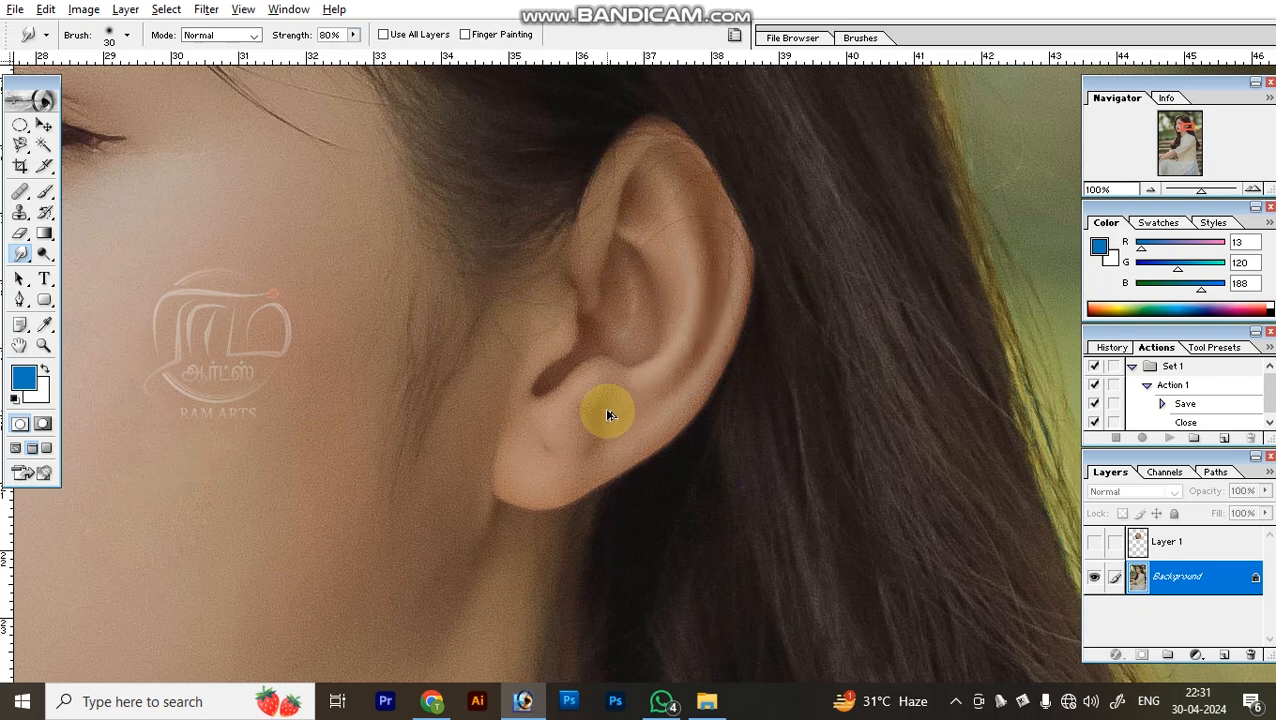
Try a stroke on the face with the Dodge tool at brush size 65, Midtones range and 50% exposure, and undo it.
click(44, 255)
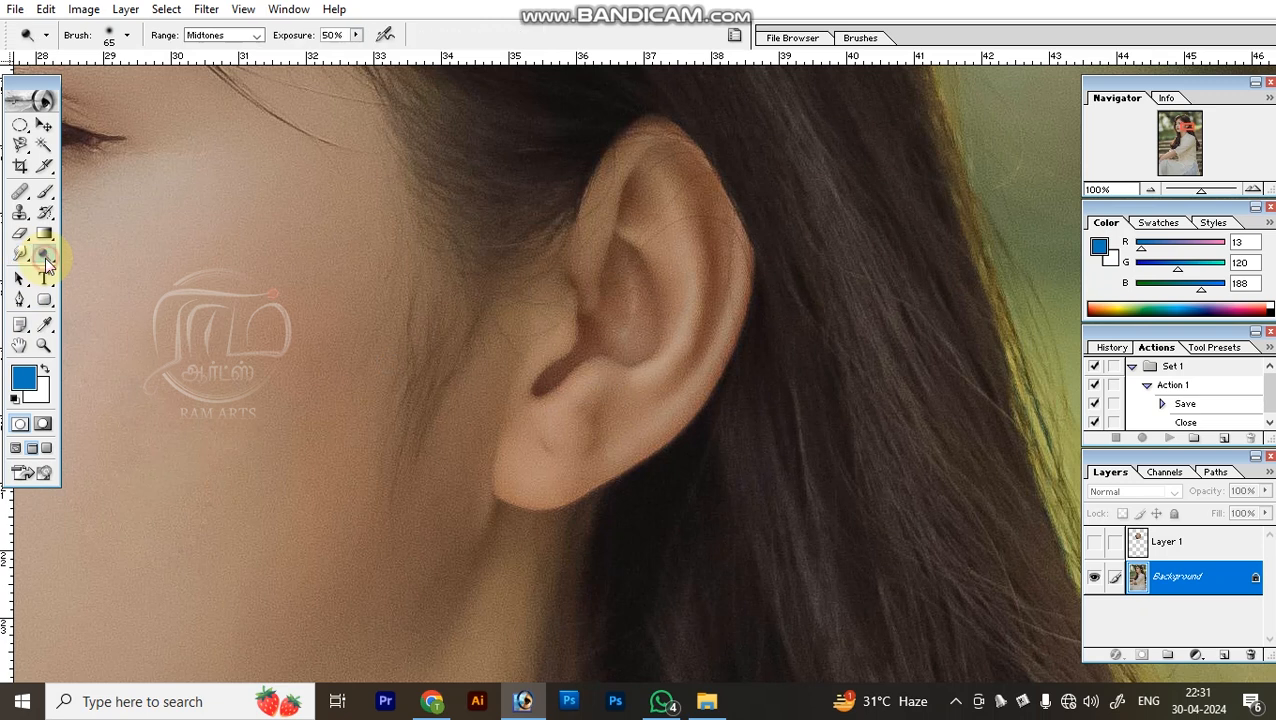
mouse_move(404, 356)
mouse_down()
mouse_move(1010, 562)
mouse_move(982, 642)
mouse_up()
mouse_move(44, 255)
mouse_down()
mouse_move(125, 270)
mouse_move(160, 256)
mouse_up()
mouse_move(667, 437)
mouse_down()
mouse_move(703, 449)
mouse_move(798, 430)
mouse_up()
key(ctrl+z)
drag(44, 255, 44, 255)
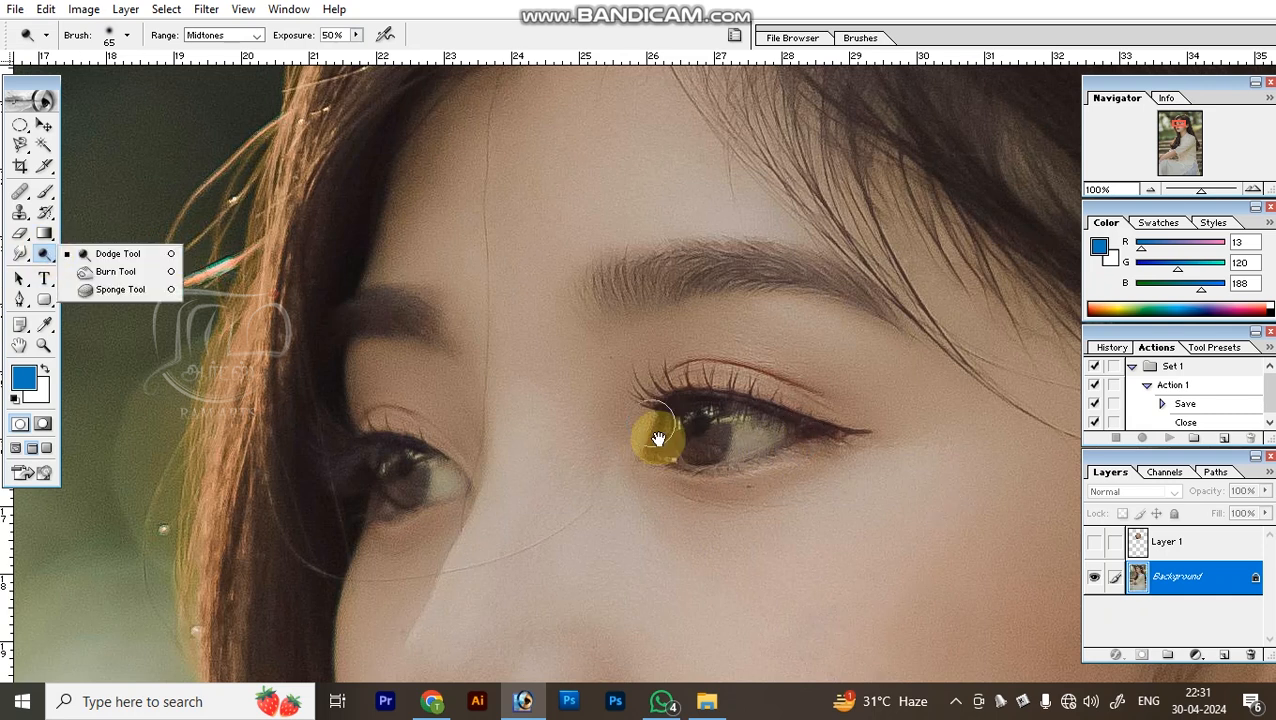
Lighten the area around the woman's eye with the Dodge tool at brush size 90, and undo the dodging.
drag(699, 502, 684, 400)
key(ctrl+minus)
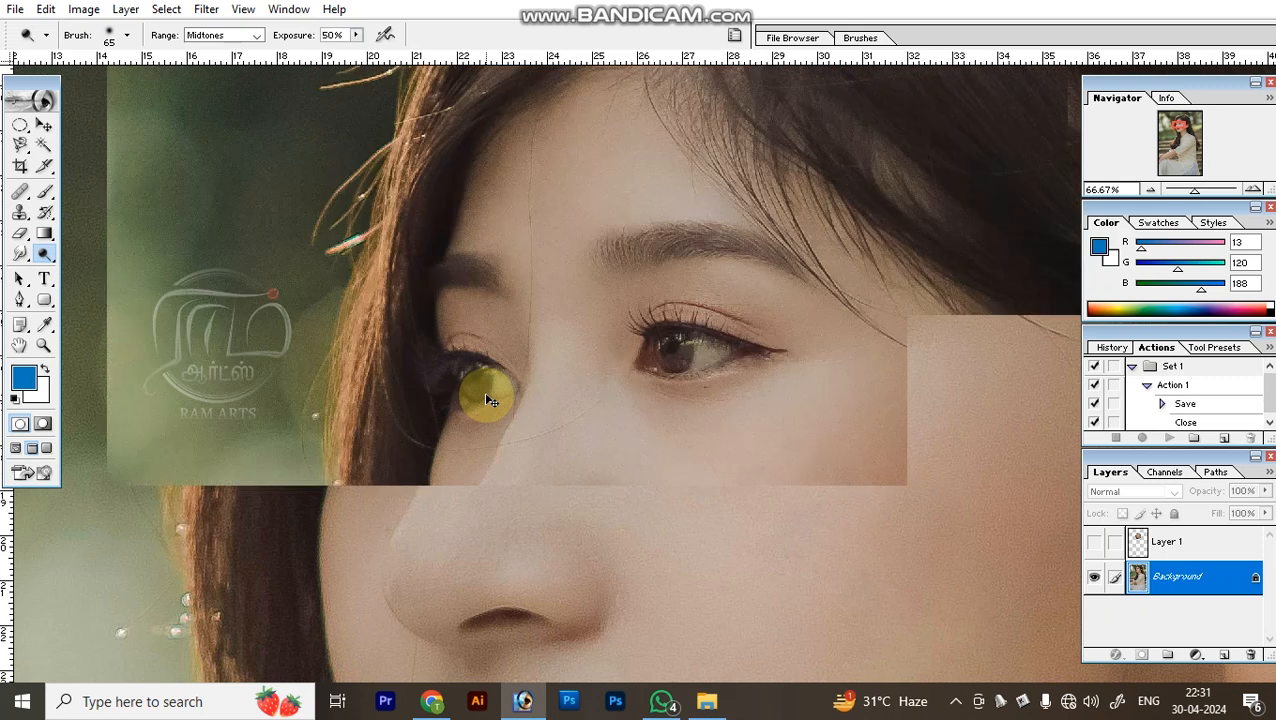
key(])
mouse_move(637, 361)
mouse_down()
mouse_move(780, 348)
mouse_move(624, 315)
mouse_move(736, 326)
mouse_up()
key(ctrl+minus)
key(ctrl+minus)
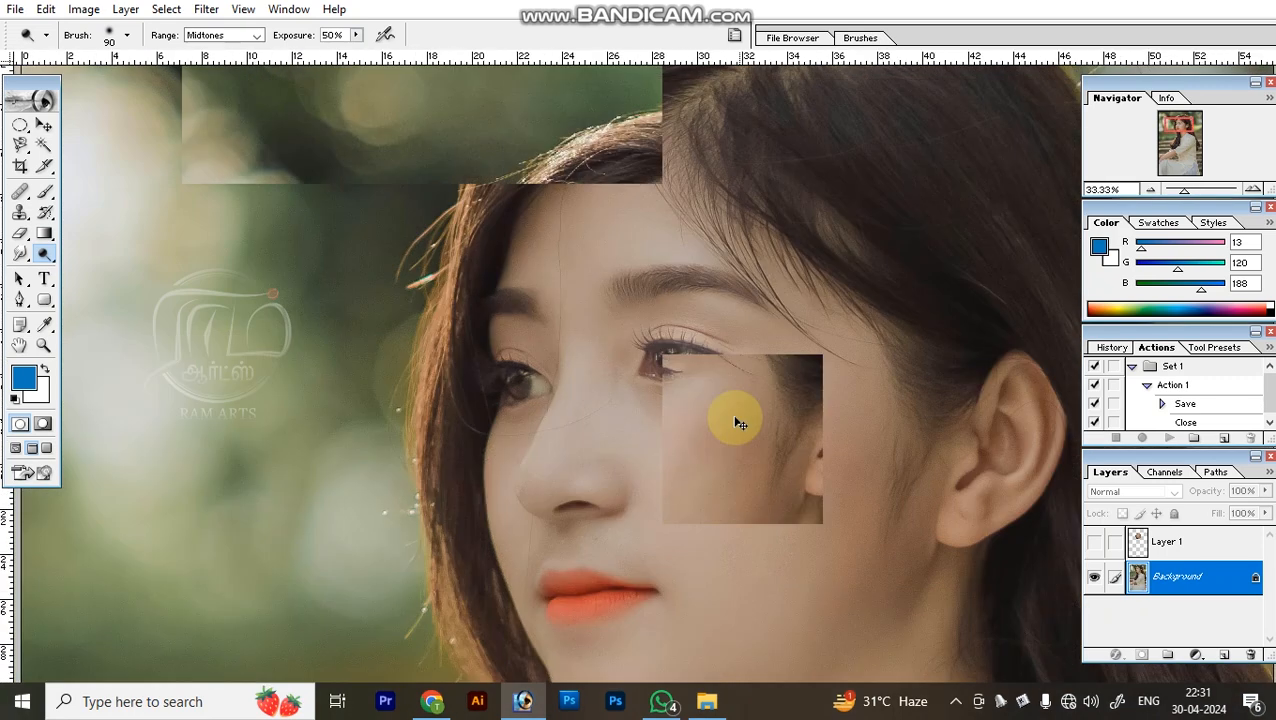
key(ctrl+alt+z)
key(ctrl+alt+z)
key(ctrl+alt+z)
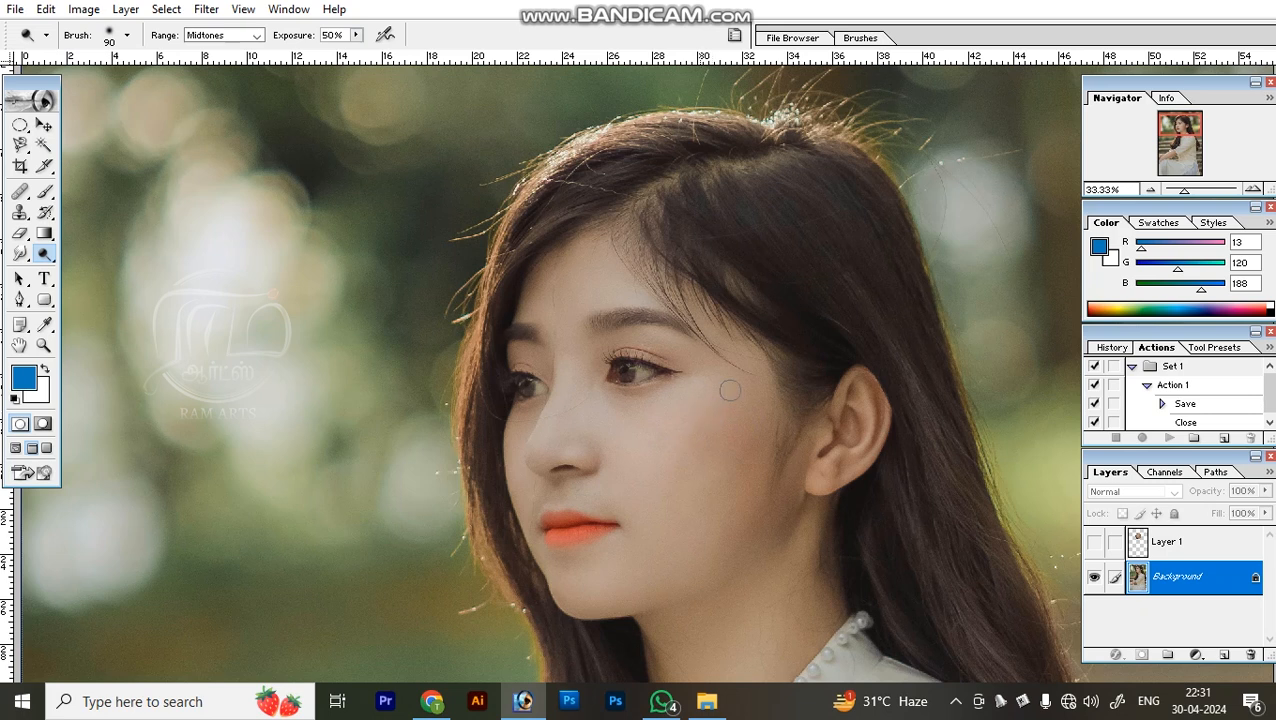
Lighten the inner corner and surroundings of the eye with the Dodge tool at brush size 150, and undo the stroke.
key(z)
mouse_move(550, 291)
mouse_down()
mouse_move(713, 448)
mouse_move(620, 482)
mouse_up()
key(o)
mouse_move(500, 515)
mouse_down()
mouse_move(715, 502)
mouse_move(829, 447)
mouse_up()
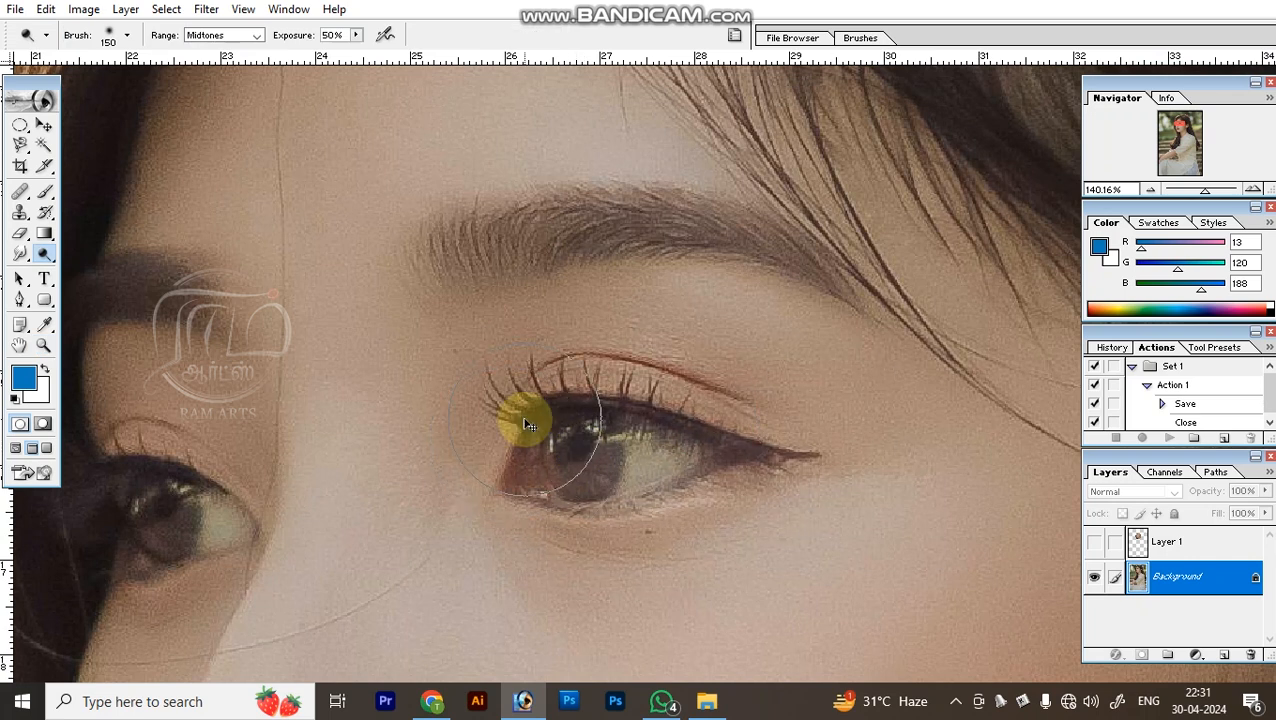
key(ctrl+z)
Darken the skin under the eye with the Burn tool at brush size 65 and 50% exposure, and undo the burning.
drag(44, 254, 112, 271)
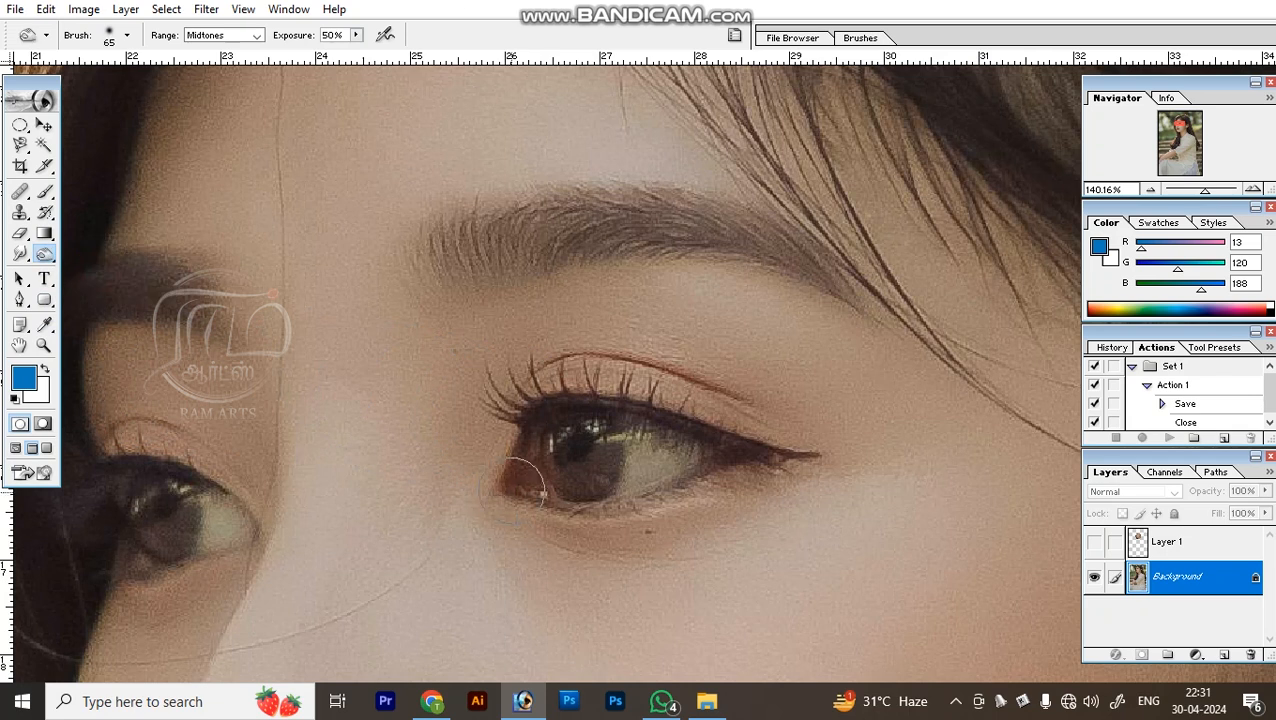
mouse_move(784, 490)
mouse_down()
mouse_move(743, 515)
mouse_move(454, 543)
mouse_move(803, 518)
mouse_move(700, 598)
mouse_move(507, 580)
mouse_up()
key(ctrl+minus)
key(ctrl+minus)
key(ctrl+minus)
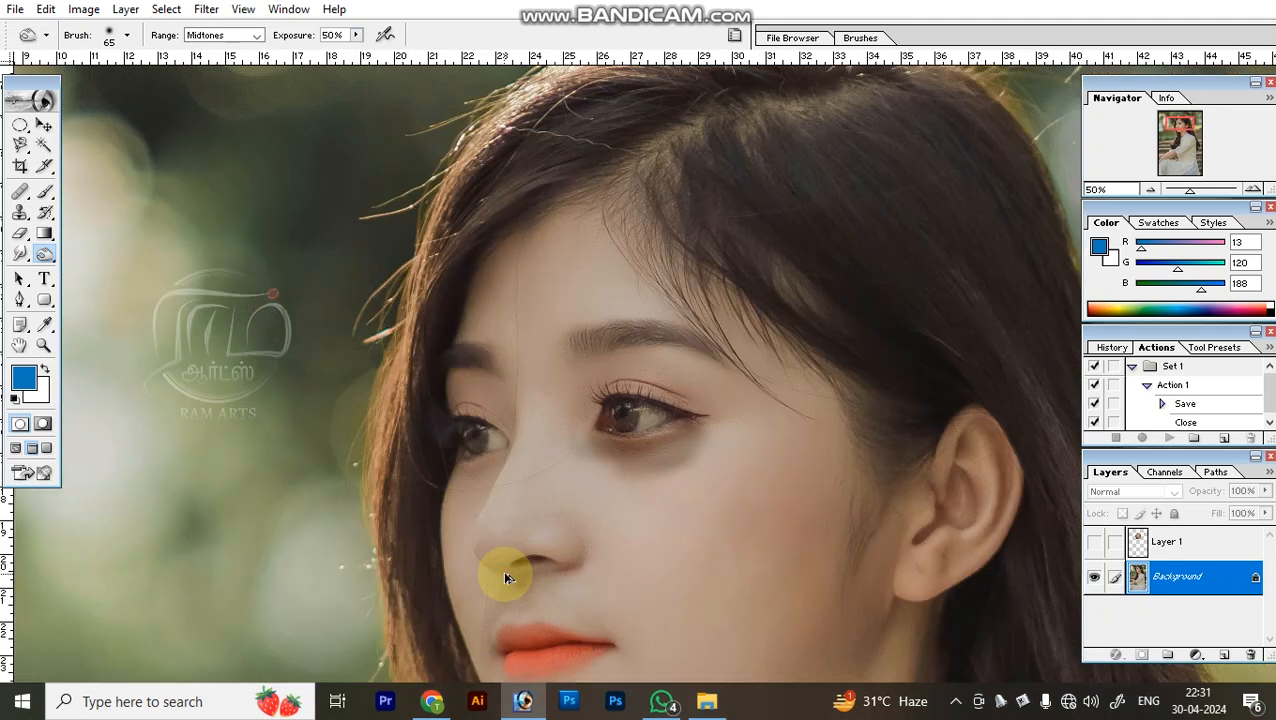
key(ctrl+alt+z)
key(ctrl+alt+z)
key(ctrl+alt+z)
Burn a dark shadow beneath the same eye once more with the Midtones range, and undo it.
key(z)
drag(520, 300, 866, 573)
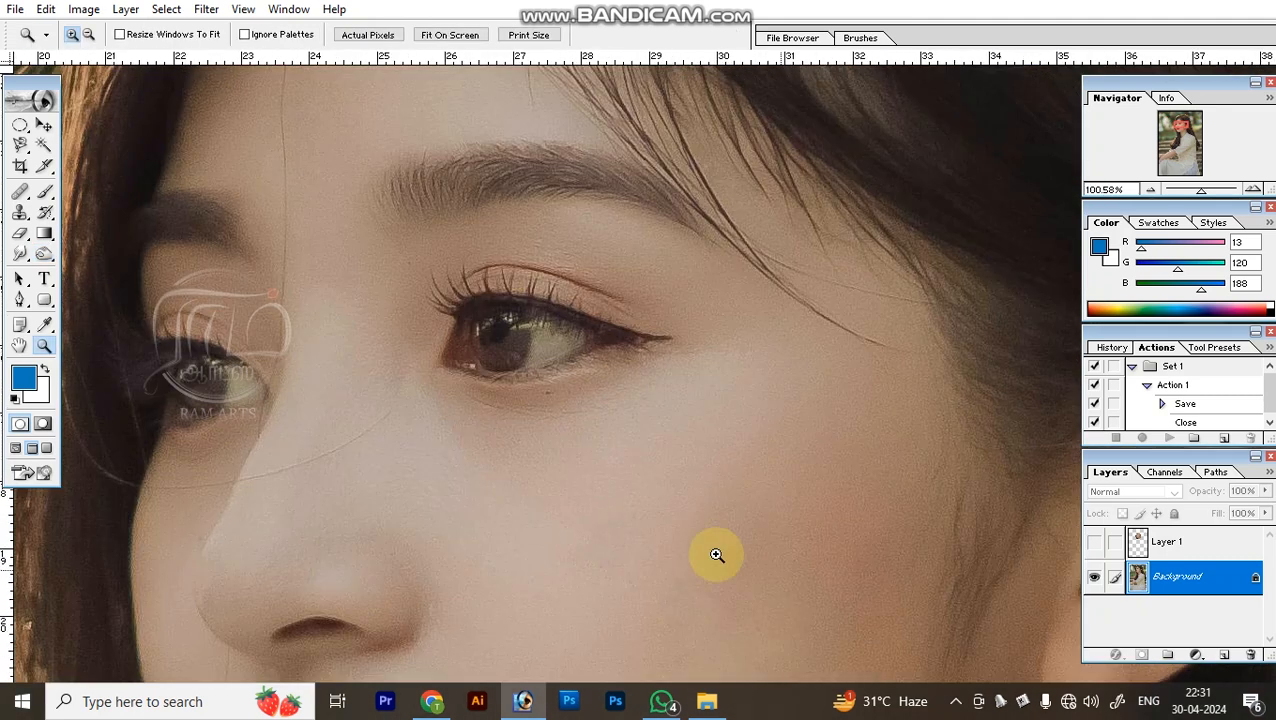
key(o)
mouse_move(450, 410)
mouse_down()
mouse_move(601, 424)
mouse_move(684, 368)
mouse_move(580, 410)
mouse_move(445, 395)
mouse_move(566, 418)
mouse_move(430, 398)
mouse_up()
key(ctrl+minus)
key(ctrl+minus)
key(ctrl+minus)
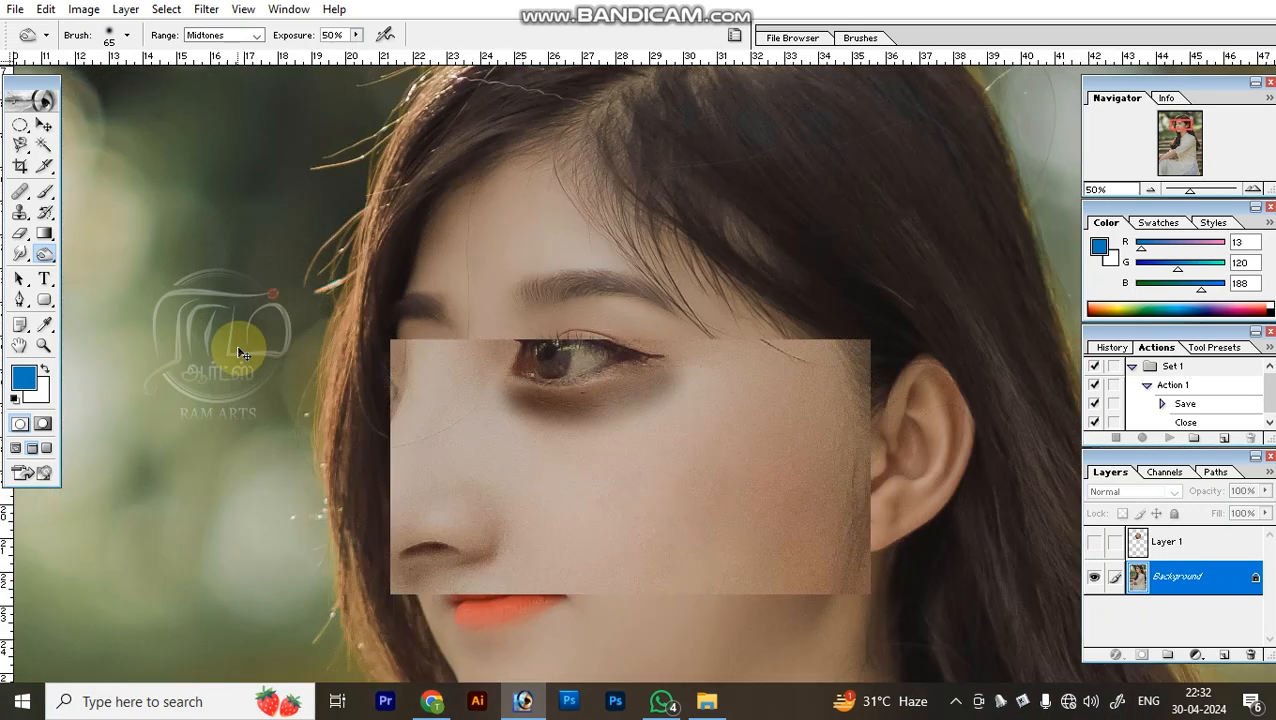
key(ctrl+minus)
key(ctrl+alt+z)
key(ctrl+alt+z)
key(ctrl+alt+z)
key(ctrl+alt+z)
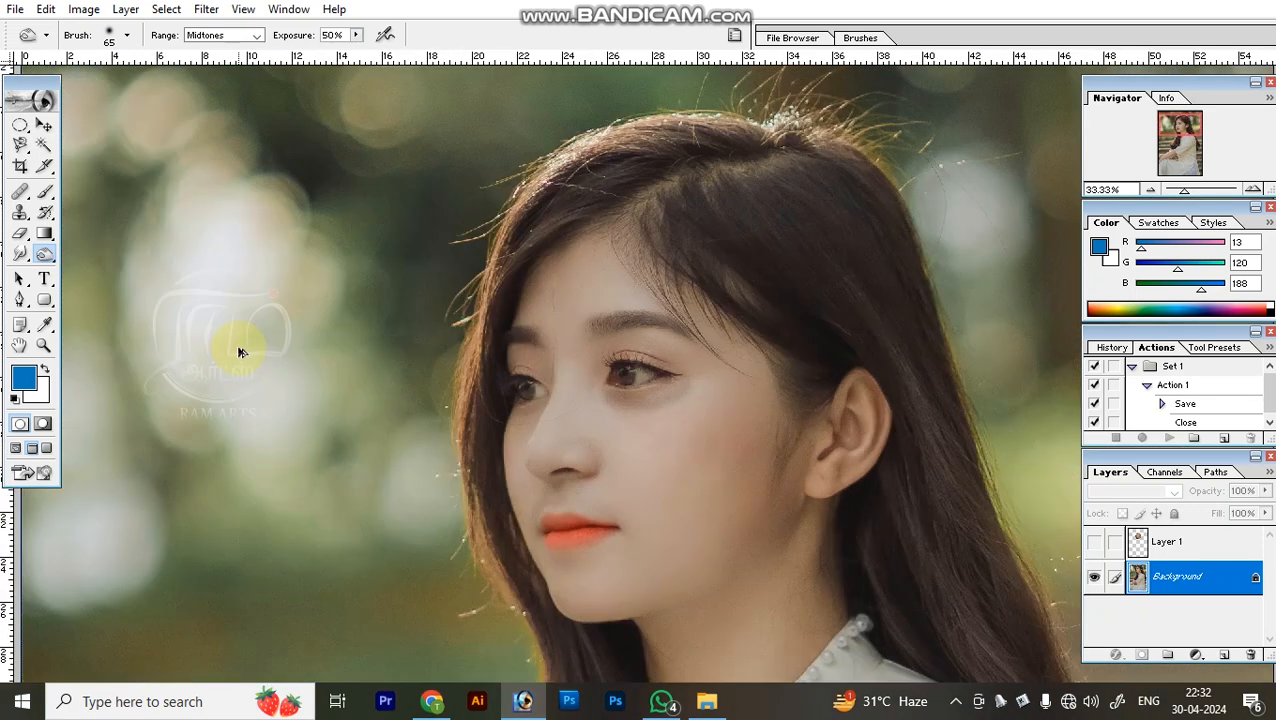
Desaturate the skin between the eye and eyebrow with the Sponge tool at brush size 70 and 50% flow, and undo it.
mouse_move(44, 253)
mouse_down()
mouse_move(95, 300)
mouse_move(135, 298)
mouse_up()
key(ctrl+space)
drag(518, 310, 797, 473)
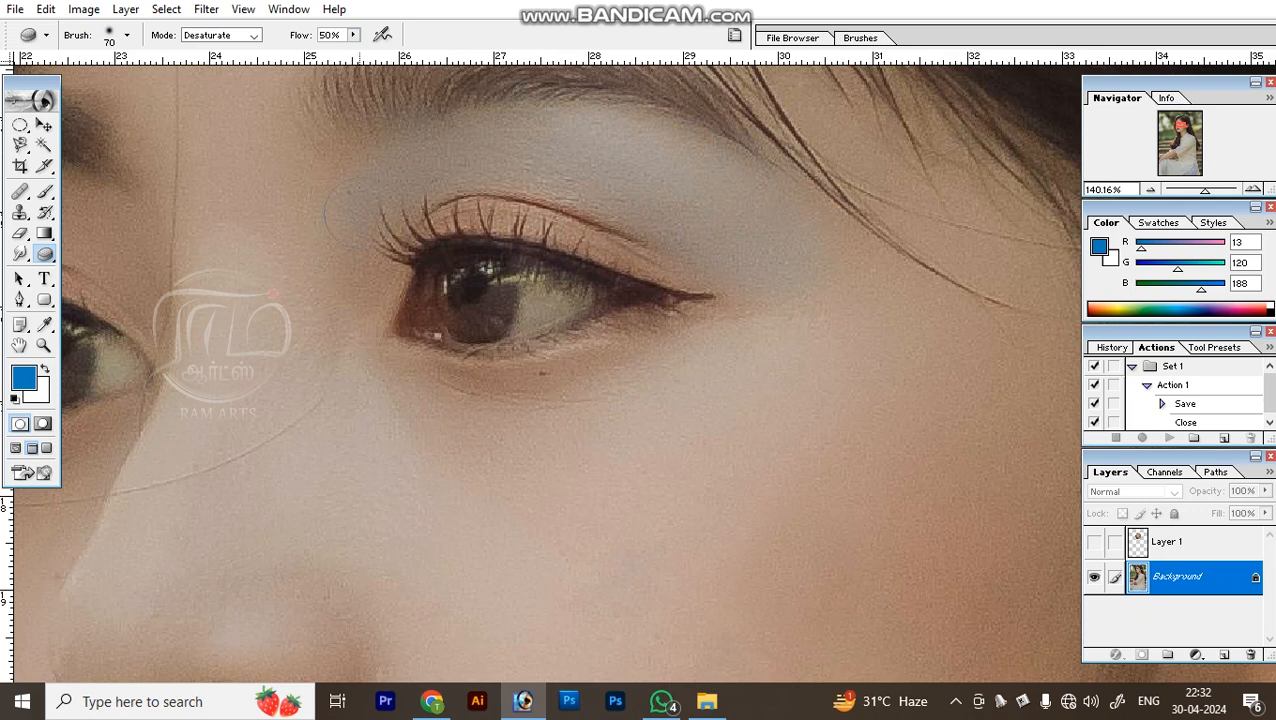
mouse_move(360, 250)
mouse_down()
mouse_move(311, 323)
mouse_move(337, 288)
mouse_up()
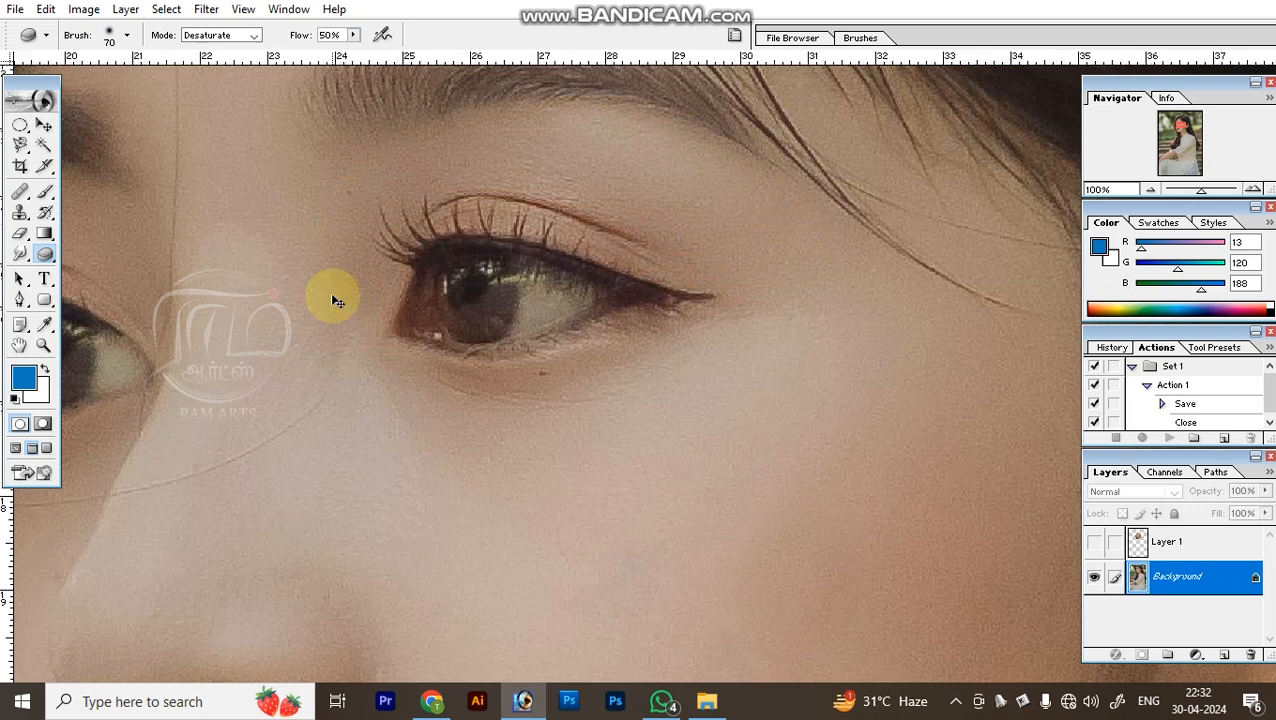
key(ctrl+minus)
key(ctrl+minus)
key(ctrl+minus)
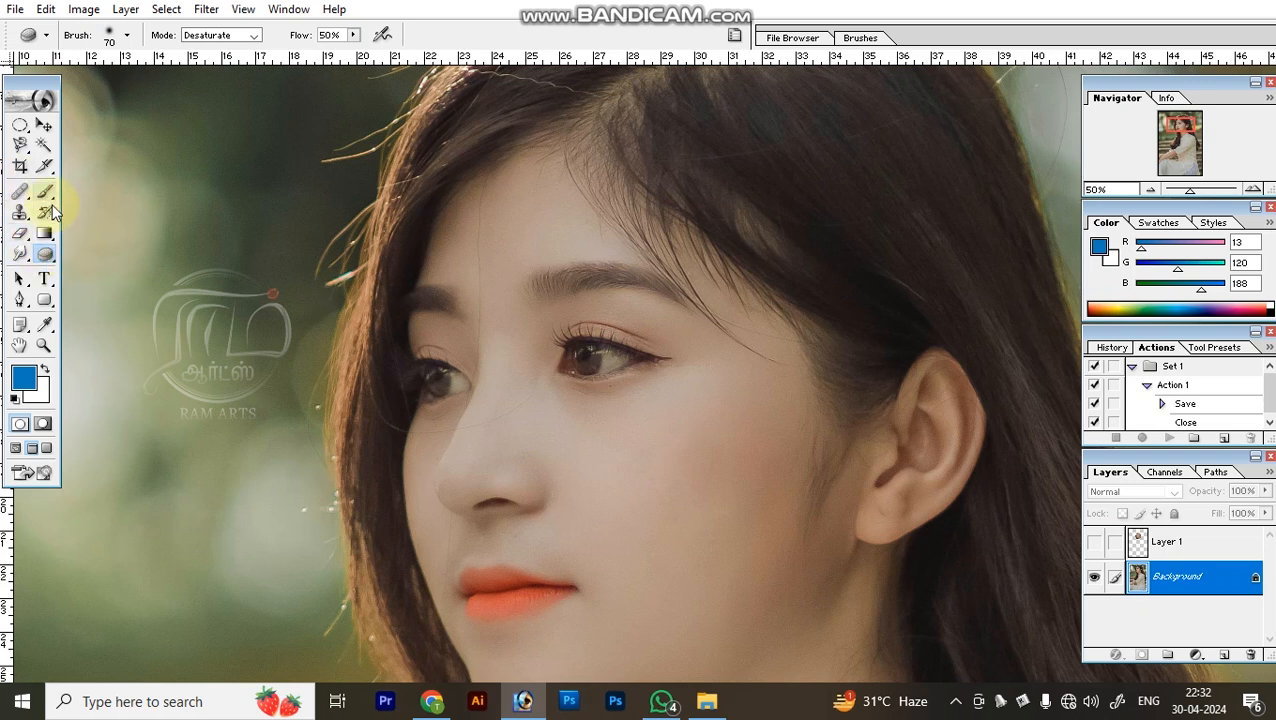
Add the horizontal text "safdsfsffs" on the woman's cheek and set its font to A La Nage.
click(44, 283)
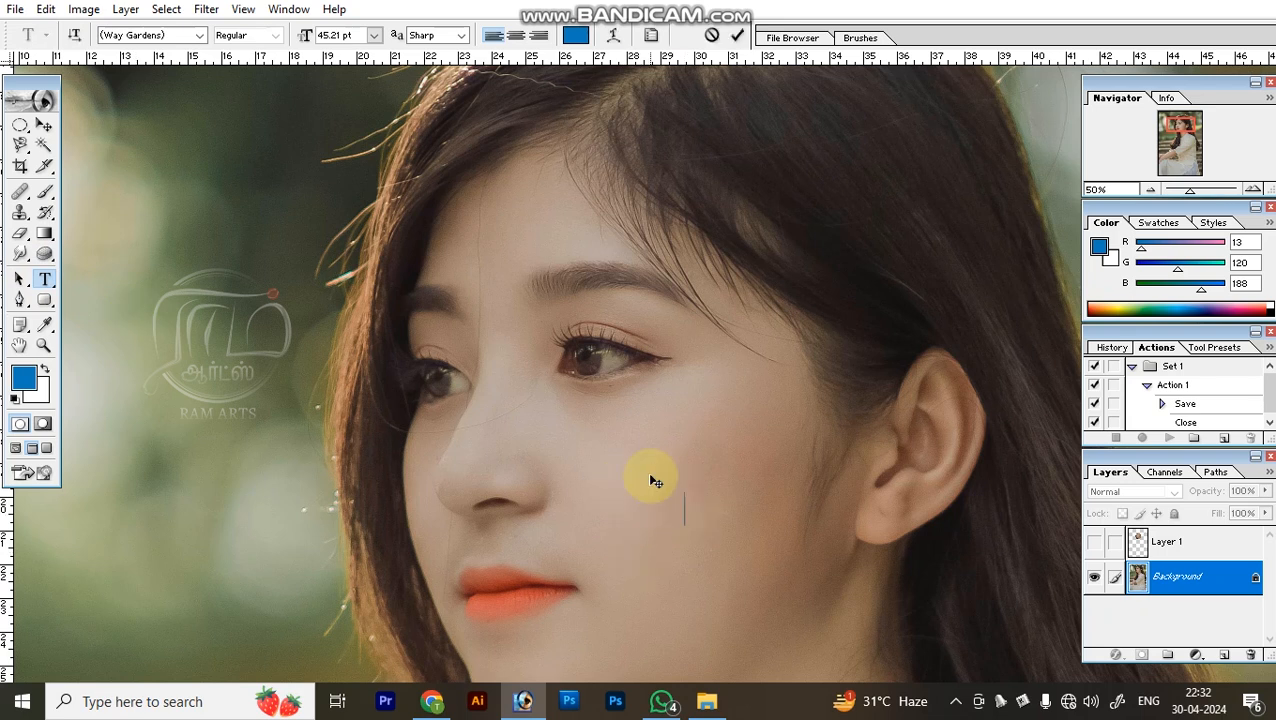
text(sdfsdf)
key(ctrl+a)
click(200, 37)
scroll(228, 114, up, 2)
click(228, 114)
Change the text colour to black and commit the text.
click(575, 35)
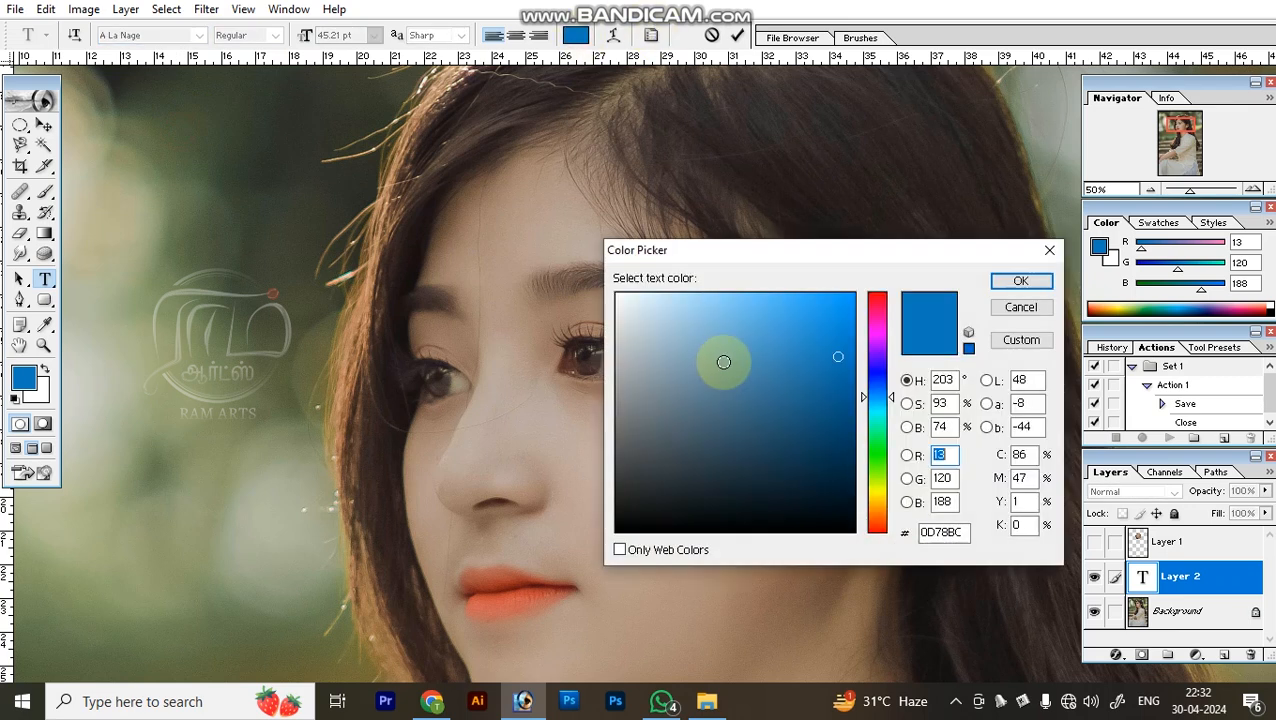
drag(724, 362, 339, 700)
key(Return)
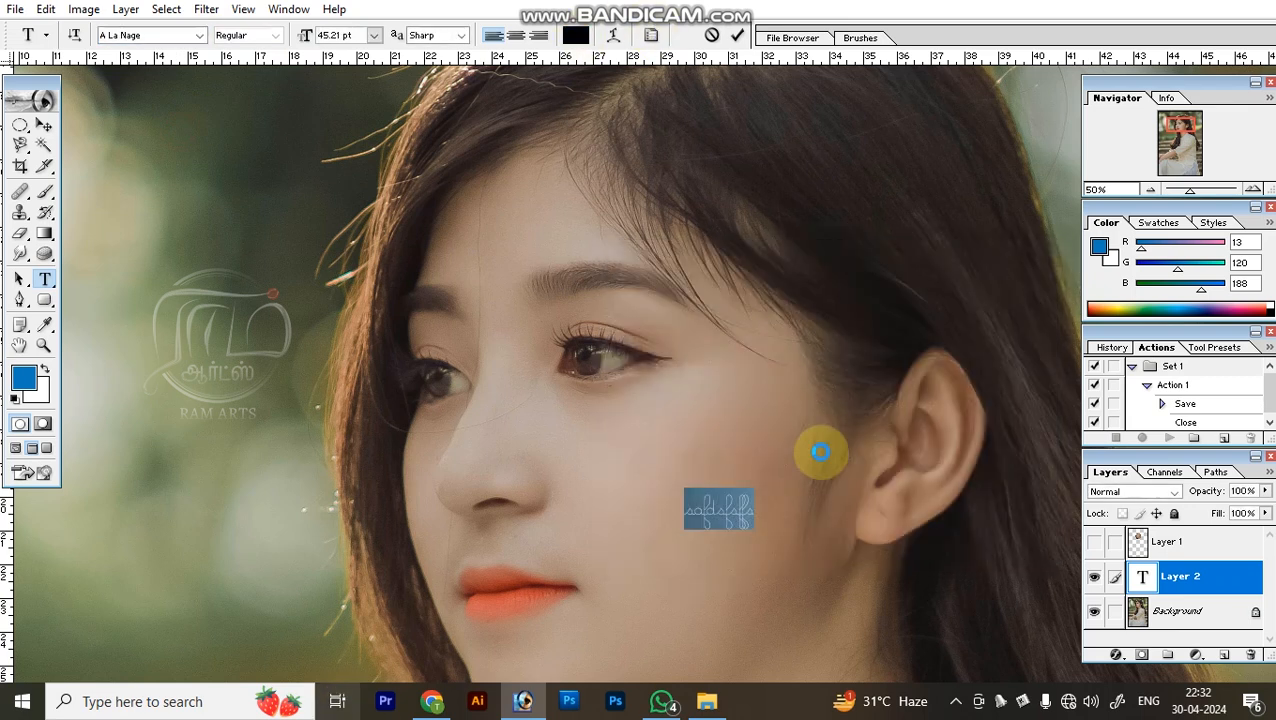
key(ctrl+Return)
Scale up the text with Free Transform and reposition it on the woman's cheek.
key(ctrl+t)
drag(763, 517, 823, 546)
key(Return)
key(z)
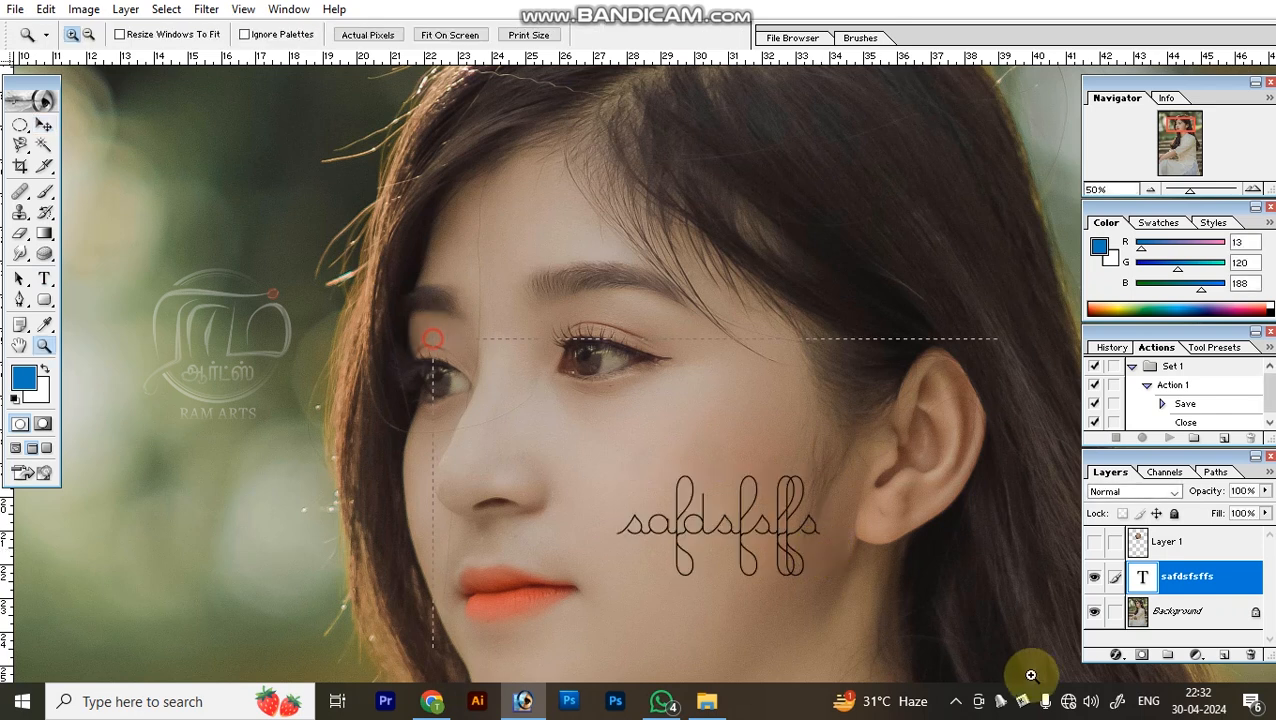
drag(433, 339, 1032, 676)
key(ctrl+0)
key(ctrl+space)
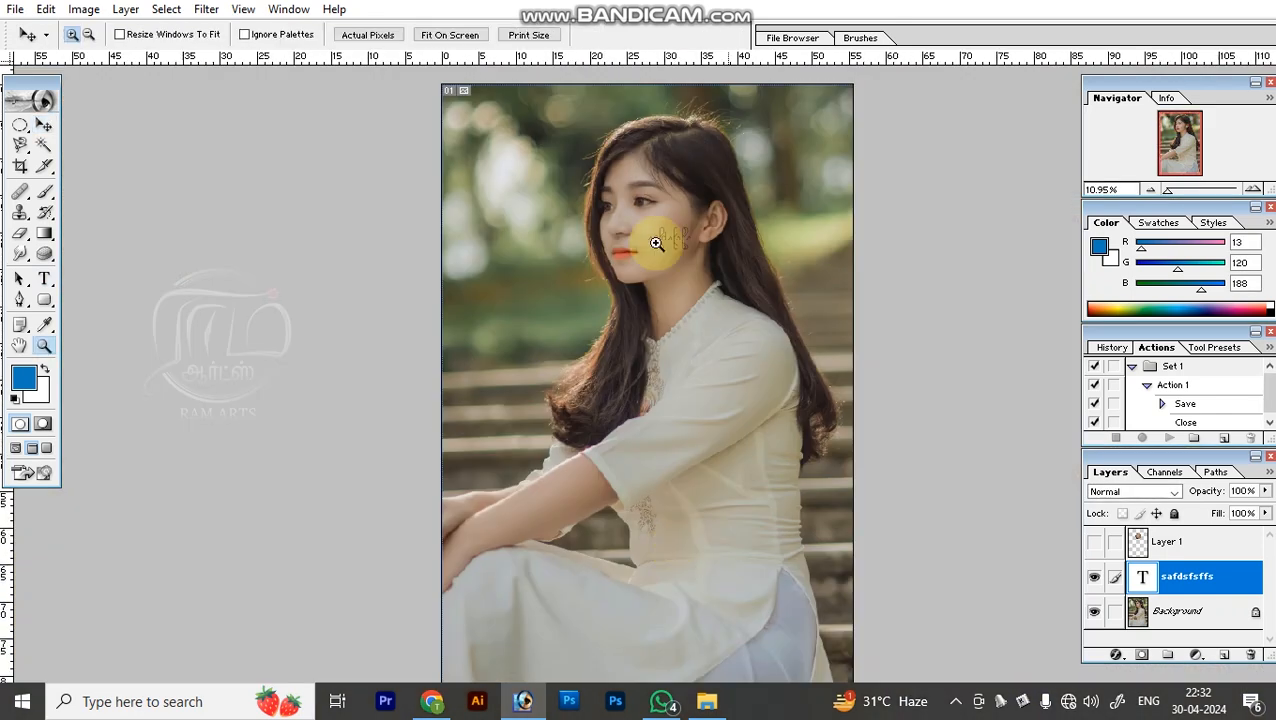
drag(604, 209, 738, 300)
drag(655, 268, 601, 349)
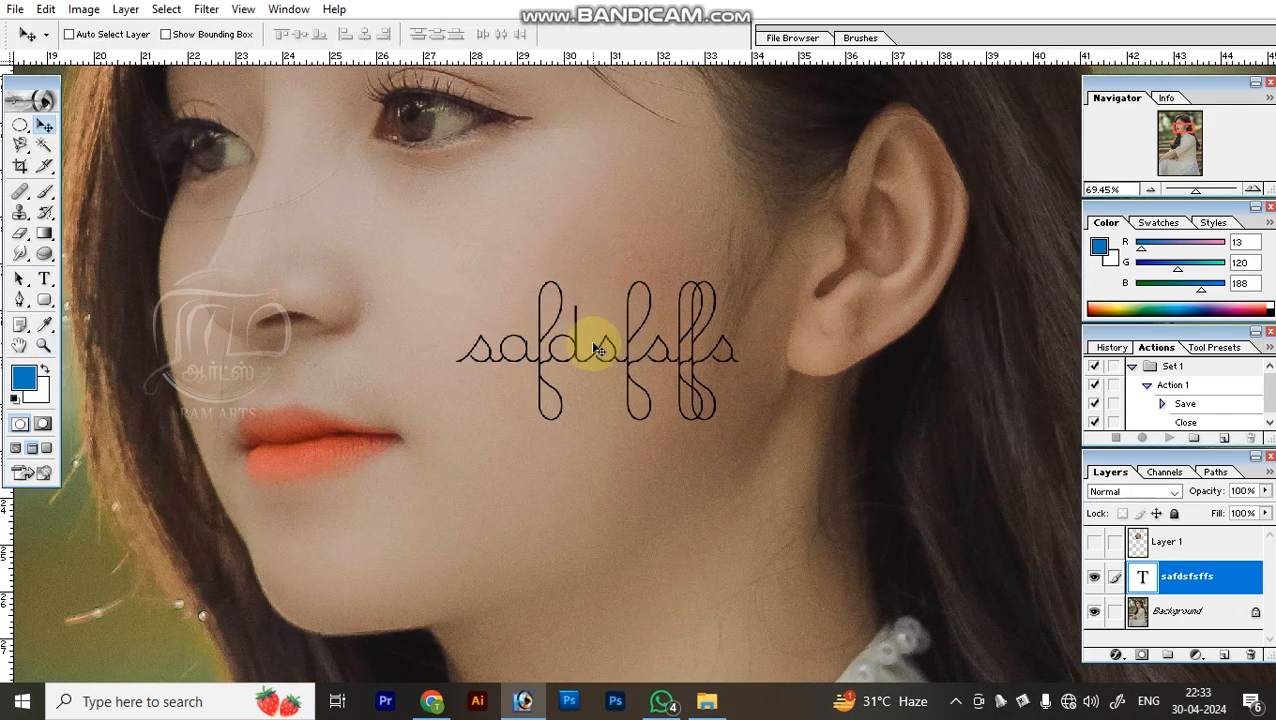
Delete the text layer.
key(alt+l)
key(l)
key(l)
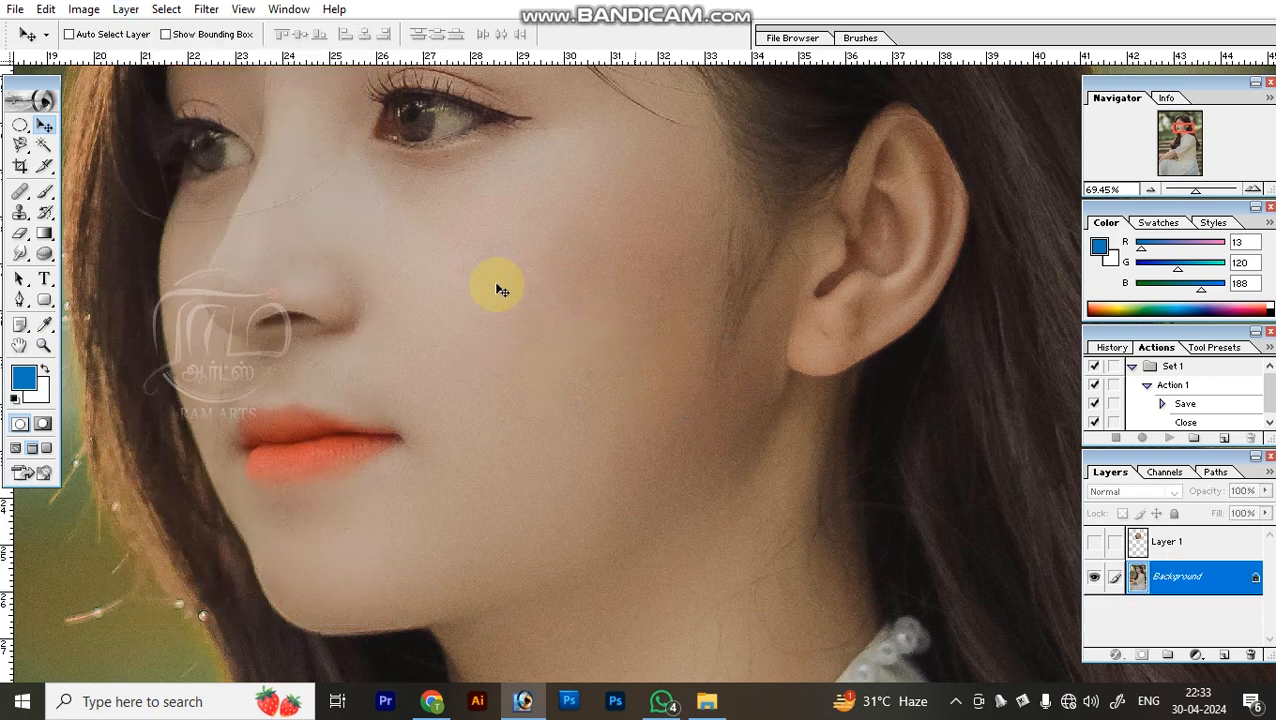
Start a Pen tool path at the hair below the chin and trace the hair's outer edge on the face side up past the forehead.
click(18, 300)
drag(328, 480, 483, 258)
click(394, 556)
drag(336, 352, 248, 246)
drag(237, 174, 310, 473)
drag(300, 299, 282, 394)
drag(330, 249, 343, 198)
drag(362, 134, 301, 331)
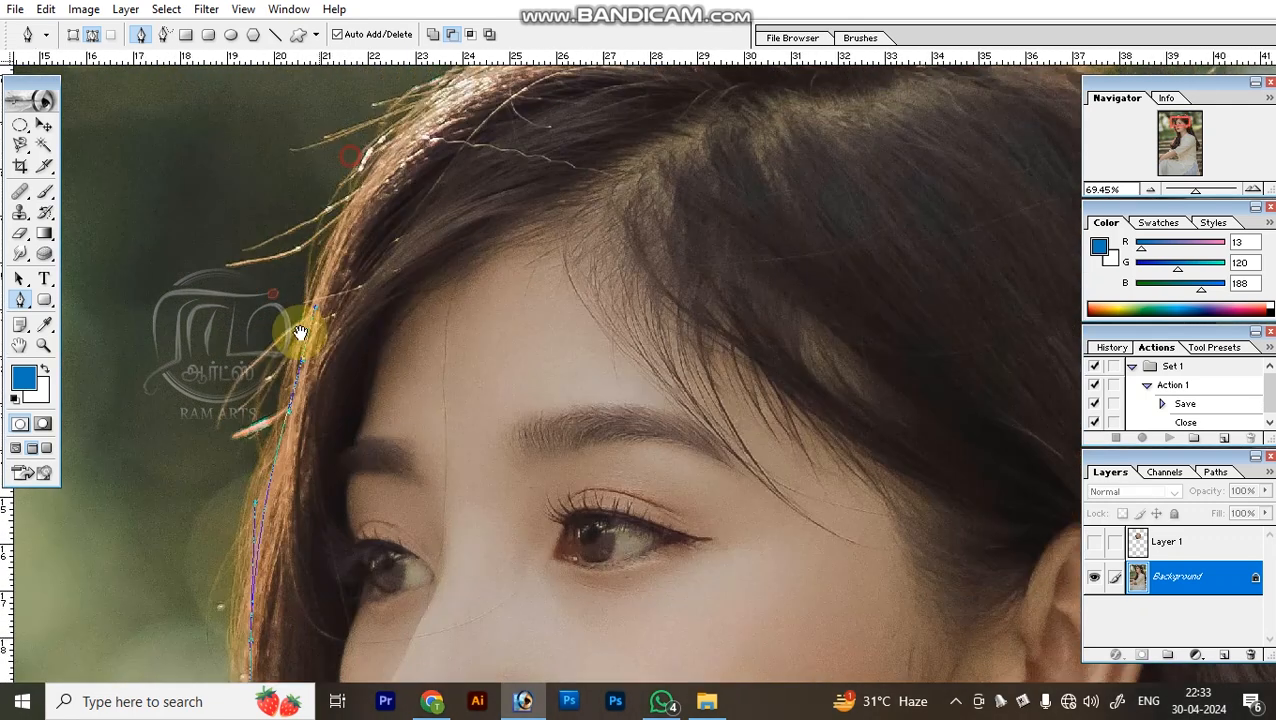
Continue the path over the crown of the head and down the outer edge of the hair behind the ear.
drag(394, 195, 461, 140)
drag(592, 103, 400, 285)
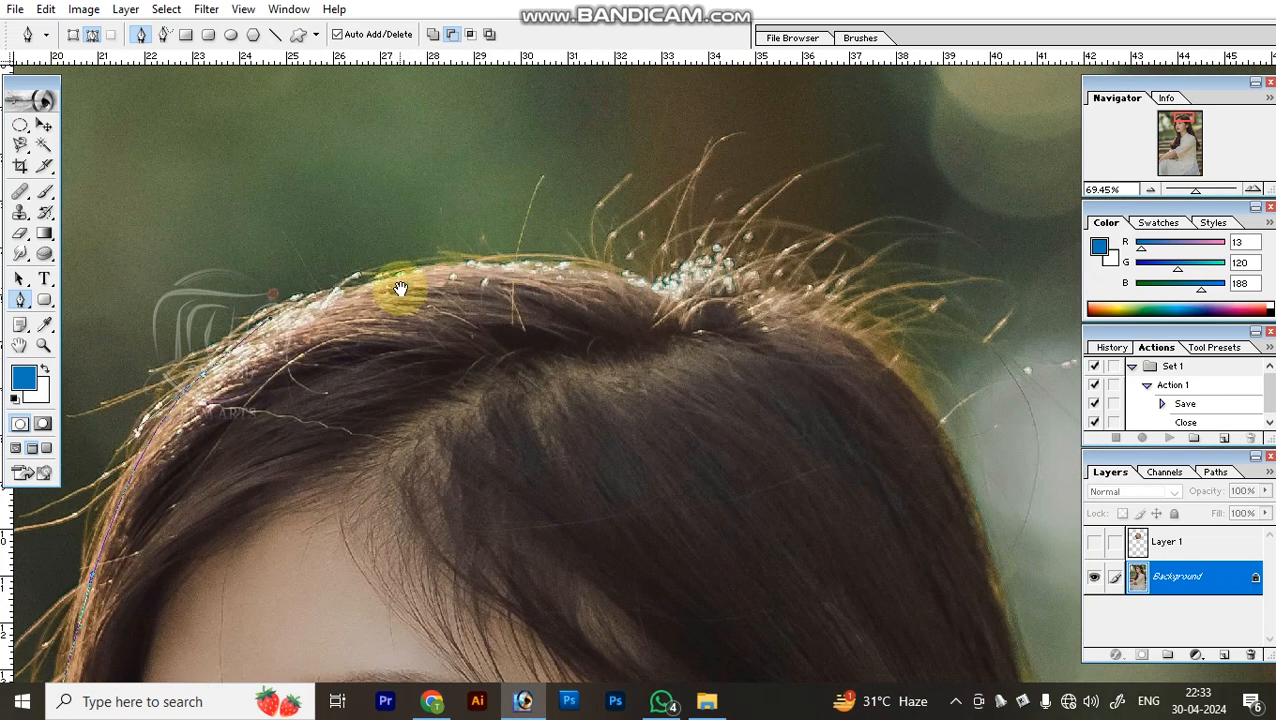
drag(530, 268, 746, 302)
drag(860, 367, 564, 171)
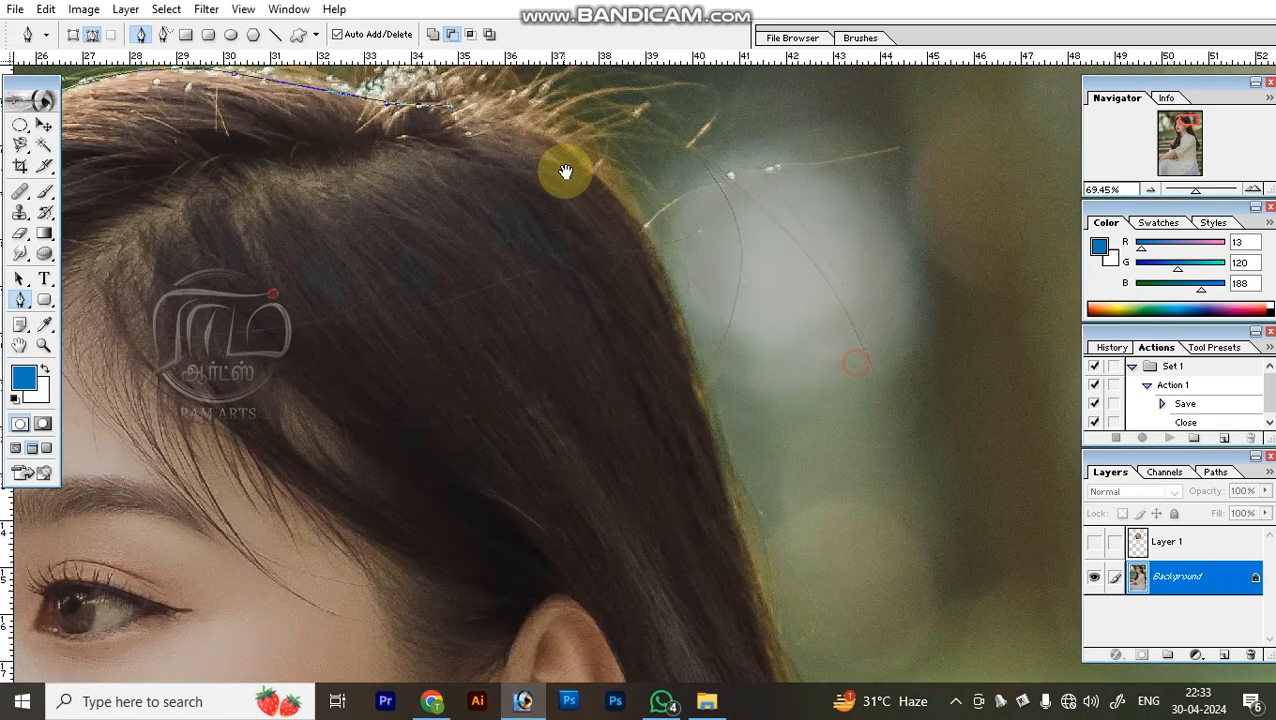
drag(657, 268, 697, 351)
drag(778, 658, 647, 319)
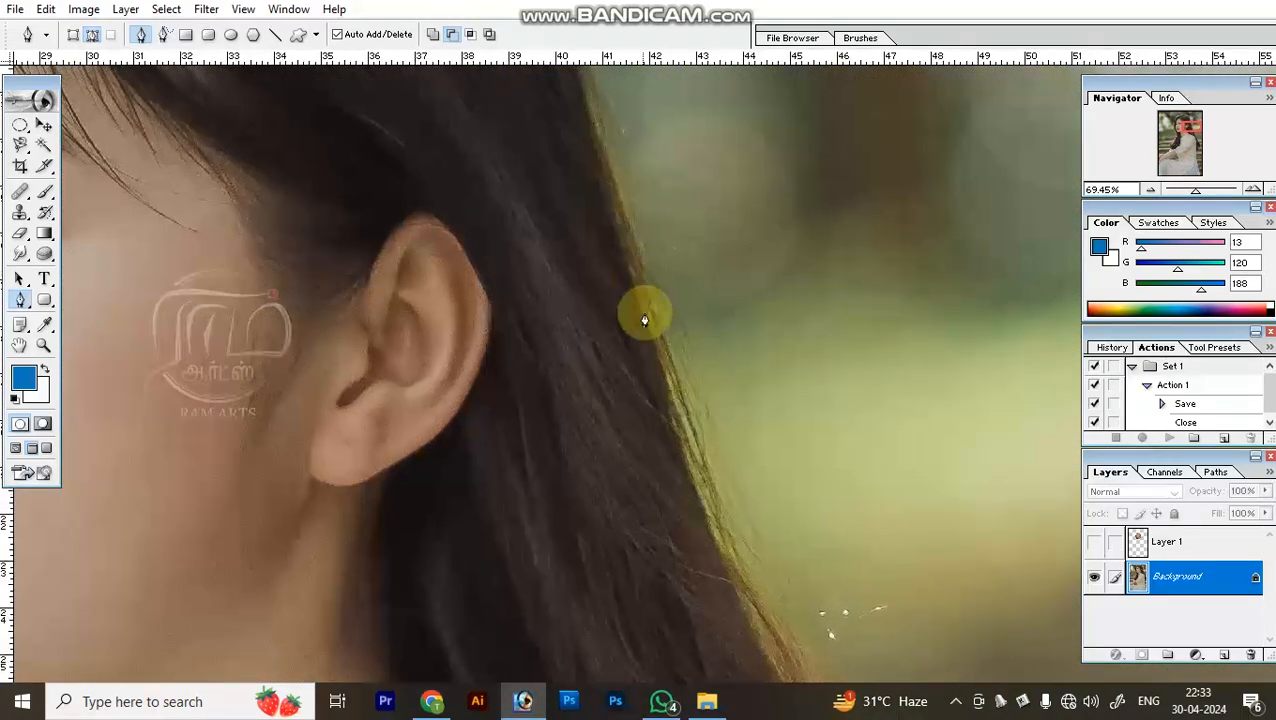
drag(679, 459, 730, 565)
drag(764, 652, 760, 207)
drag(862, 470, 912, 552)
Run the path across the shoulder and neckline and close it at its starting point.
key(ctrl+minus)
key(ctrl+minus)
key(ctrl+minus)
key(ctrl+minus)
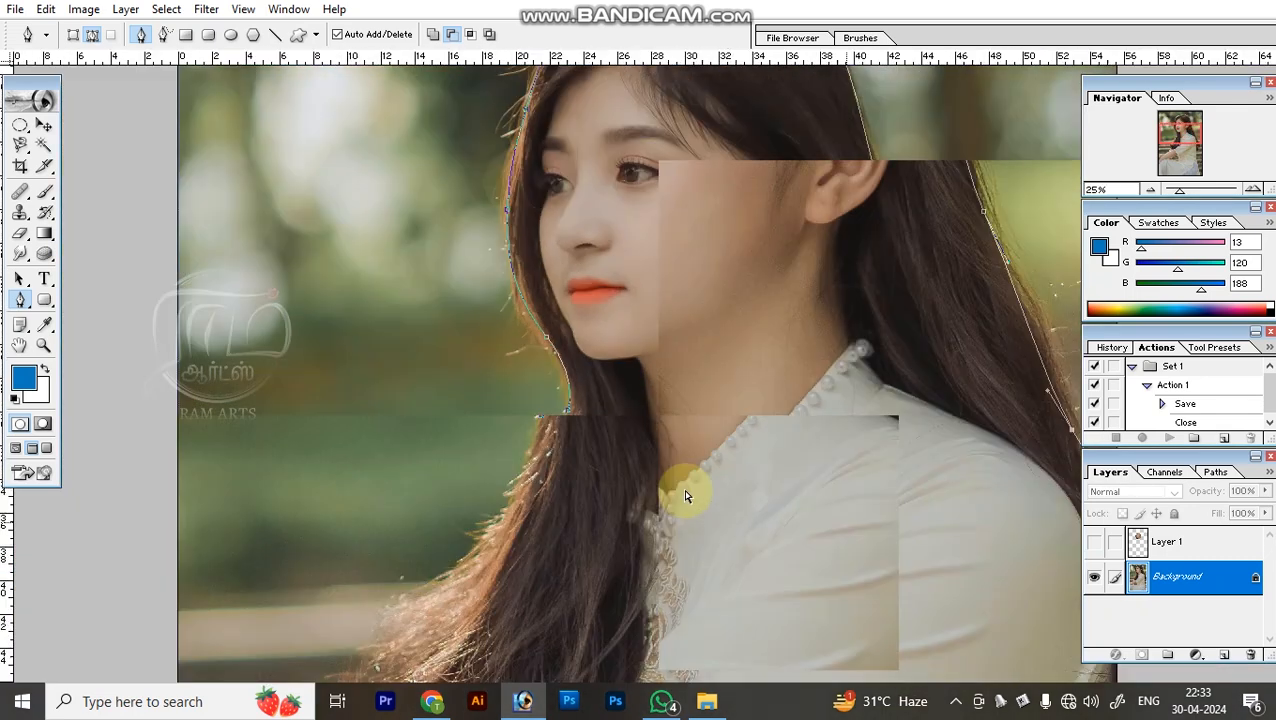
drag(607, 450, 578, 436)
click(568, 415)
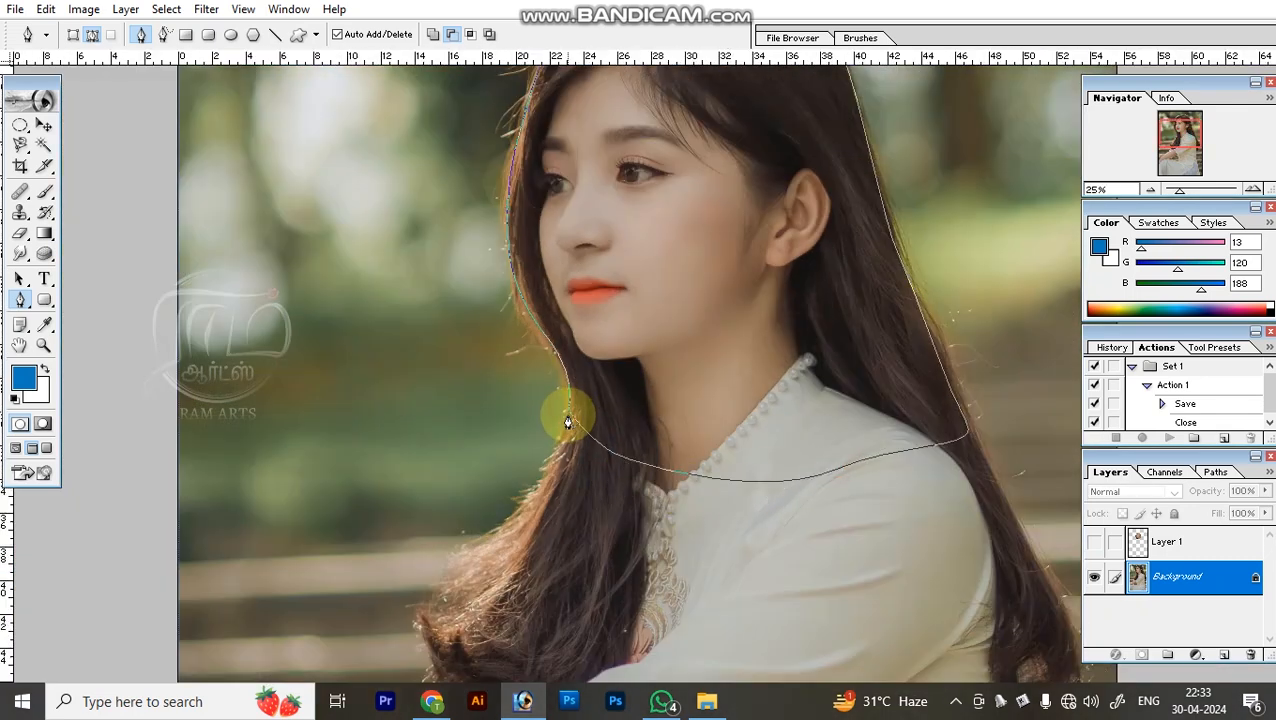
Convert the head path into a selection and copy the selected area to a new layer.
key(ctrl+Return)
key(v)
scroll(575, 405, up, 5)
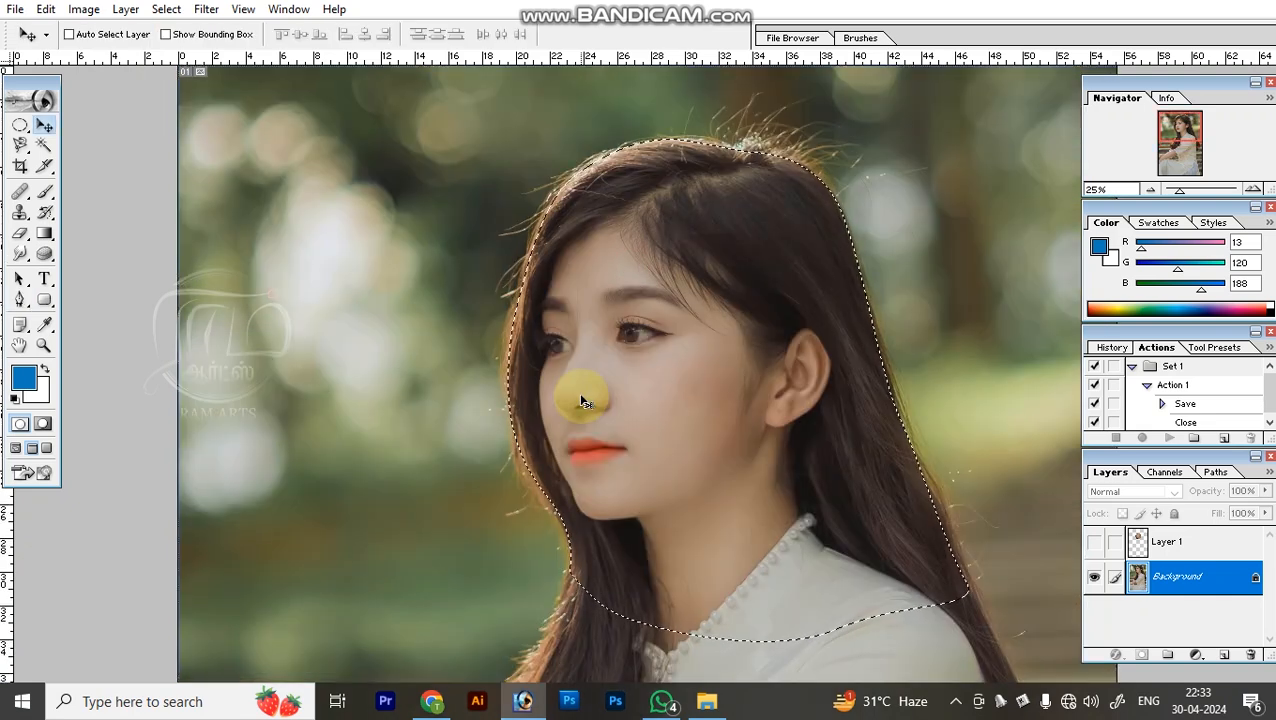
key(ctrl+j)
Move the copied head off the original, then undo the move and the layer copy and clear the selection.
drag(652, 410, 491, 484)
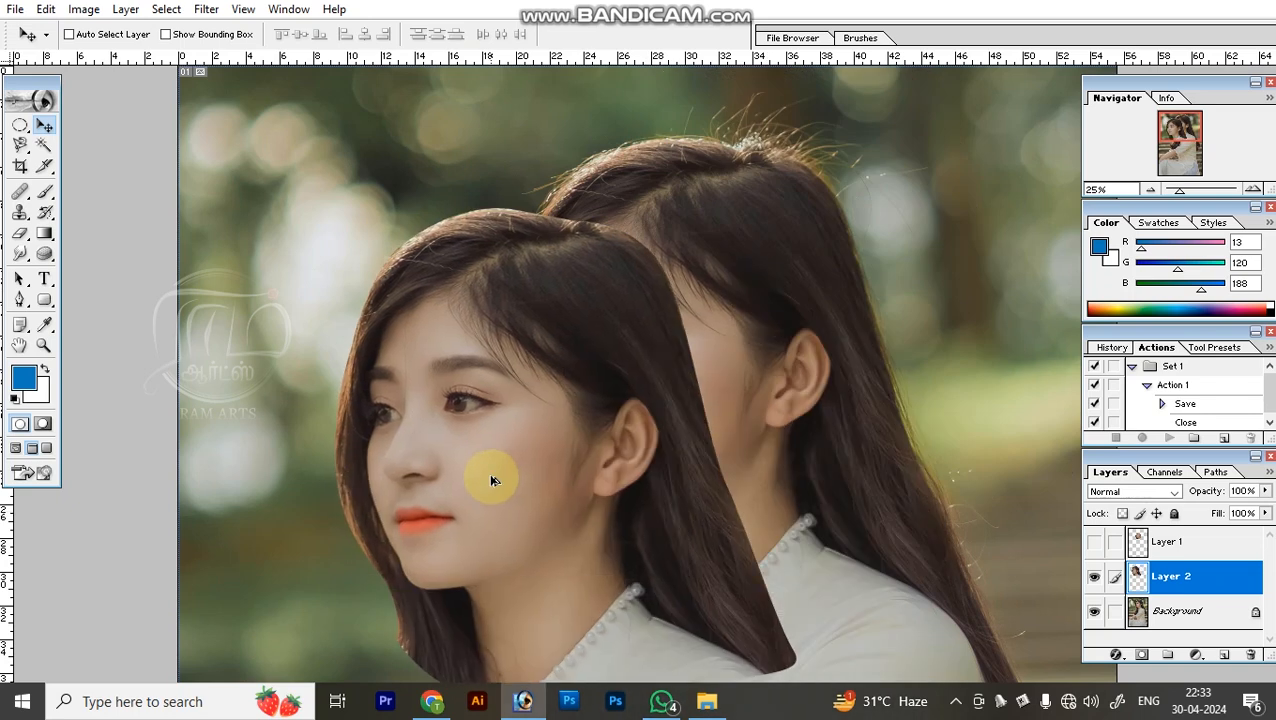
key(ctrl+z)
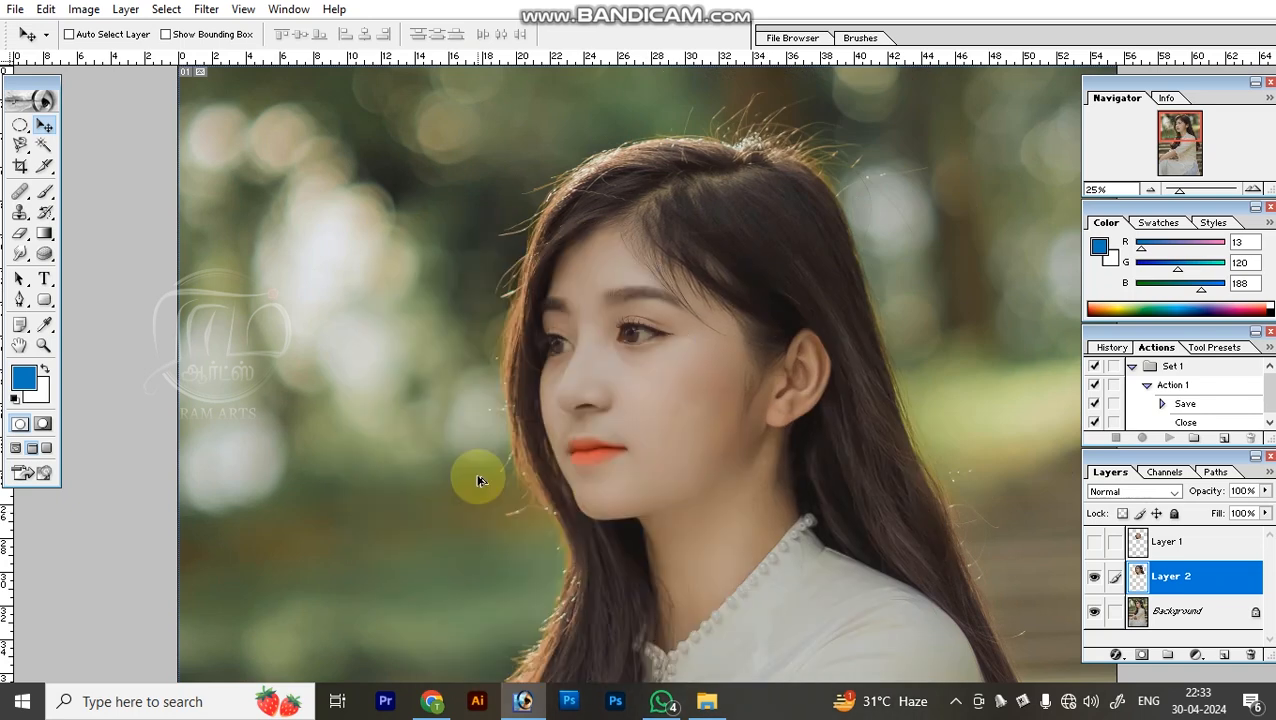
key(ctrl+alt+z)
key(ctrl+d)
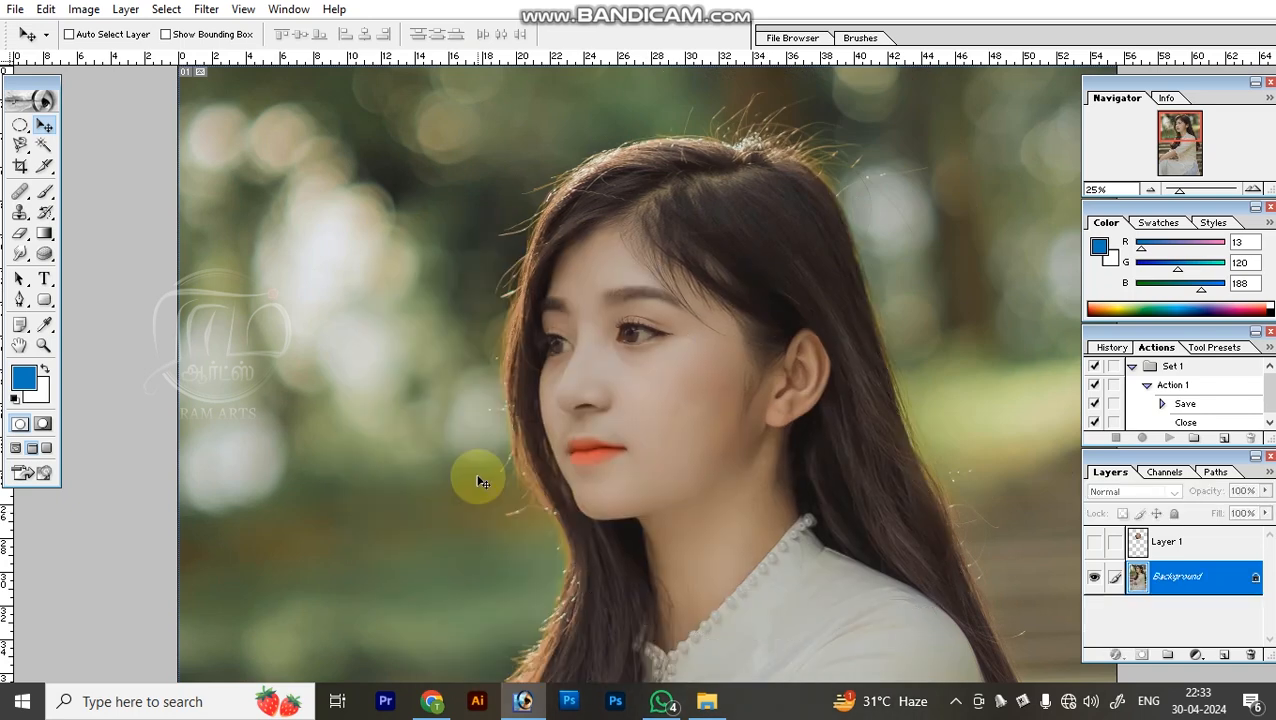
Draw a rounded rectangle path with a 0.4 in corner radius over the blurred background in front of the woman's face.
click(44, 299)
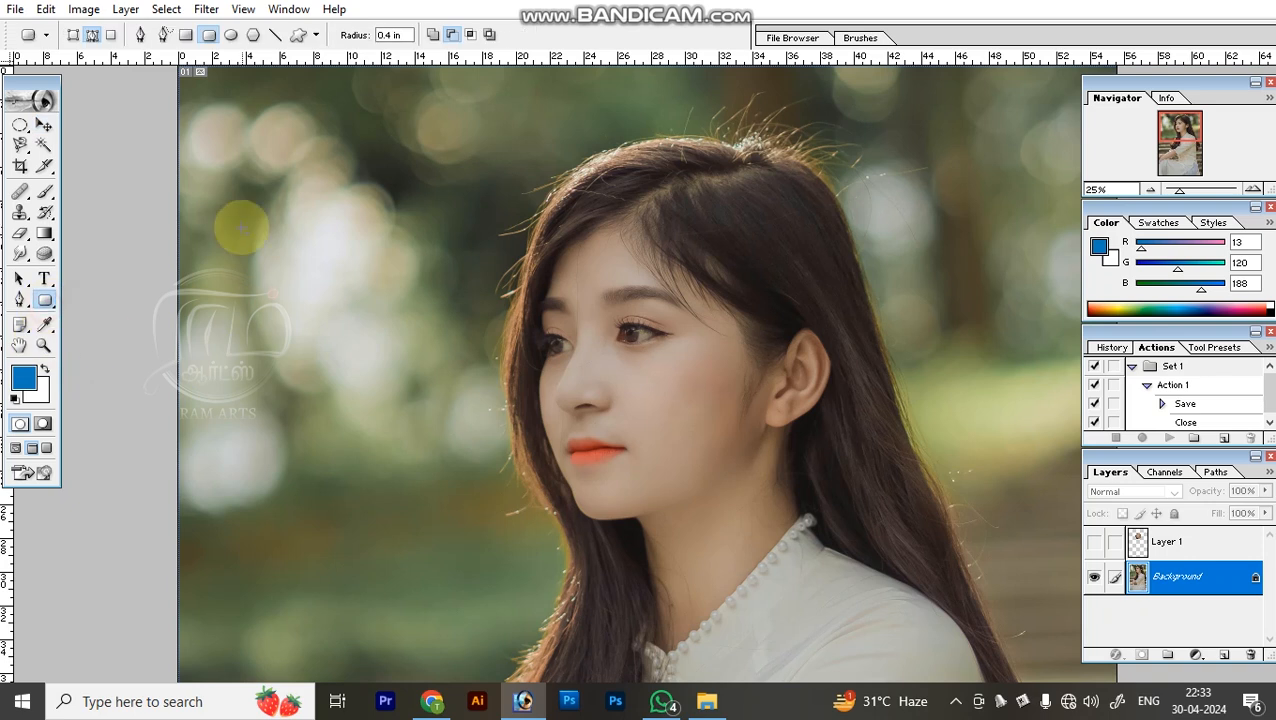
drag(293, 181, 432, 345)
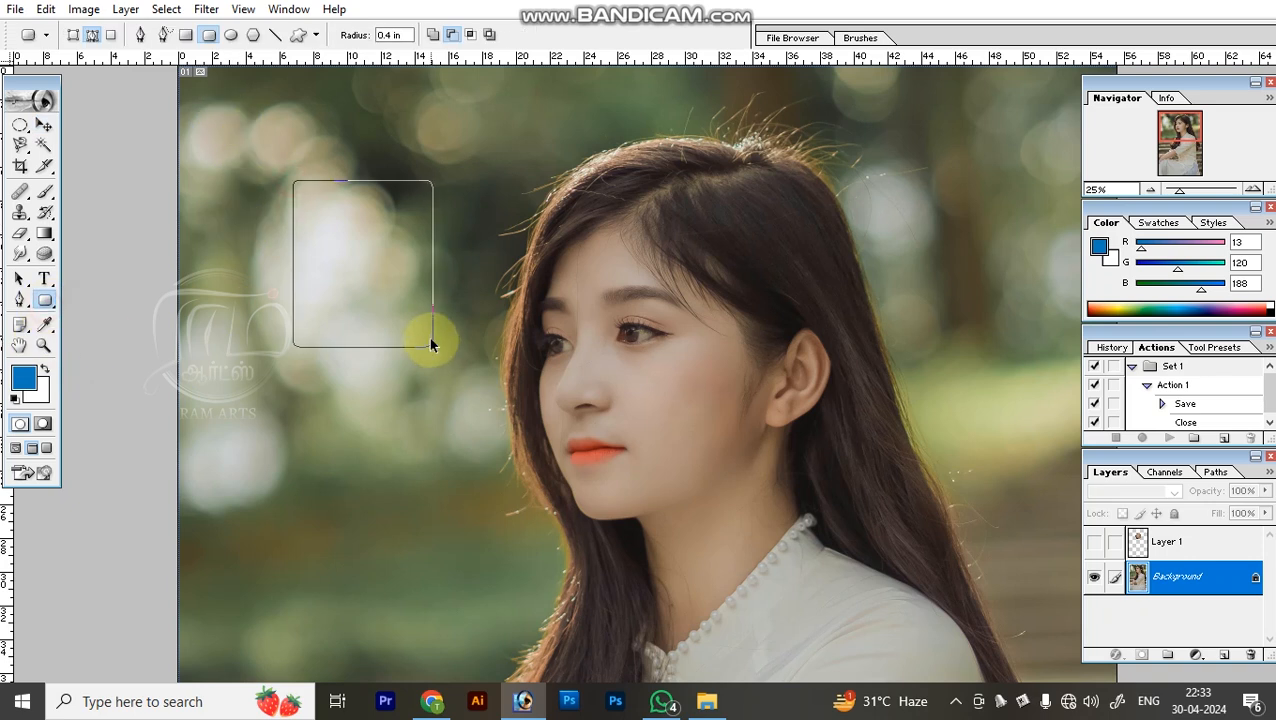
Fill the rounded rectangle area with the blue foreground colour on a new layer and move the blue shape slightly down.
key(ctrl+shift+n)
key(Return)
key(alt+BackSpace)
key(ctrl+d)
key(v)
drag(388, 277, 386, 322)
Undo the move and the blue fill of the rounded rectangle and clear the selection.
key(ctrl+alt+z)
key(ctrl+alt+z)
key(ctrl+alt+z)
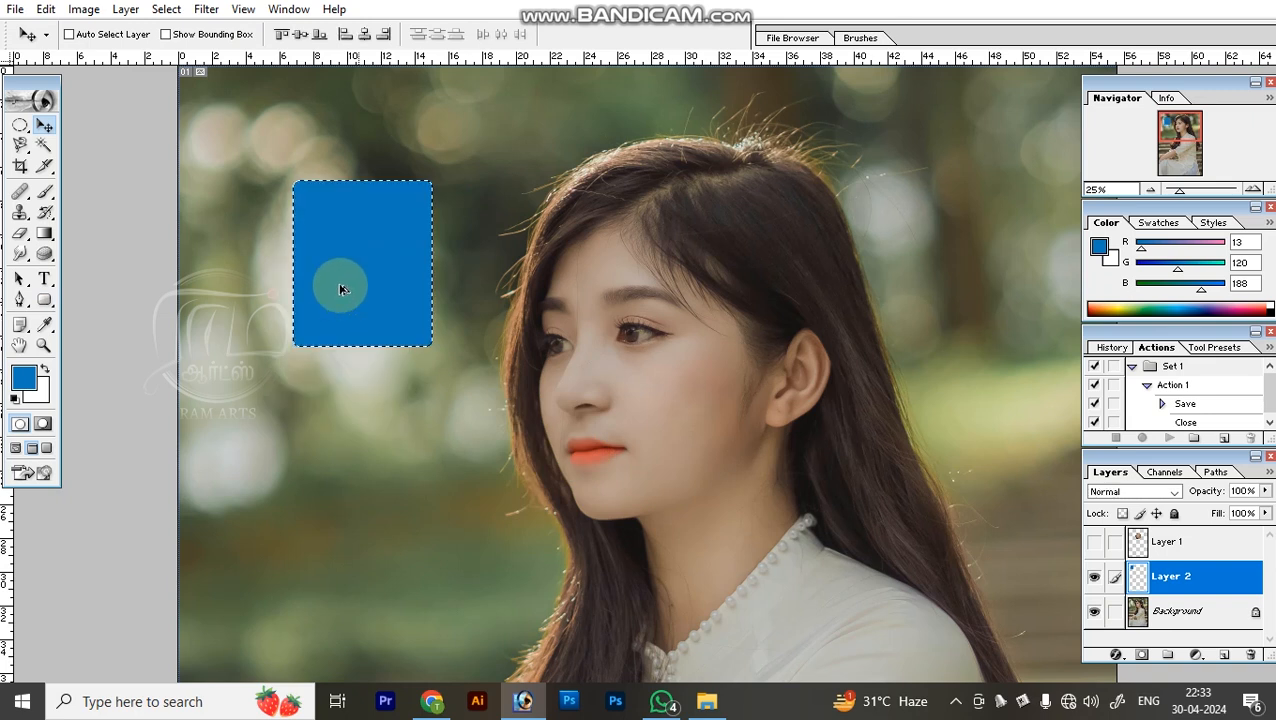
key(ctrl+d)
Draw a telephone custom shape path over the blurred background in front of the face and convert it into a selection.
key(u)
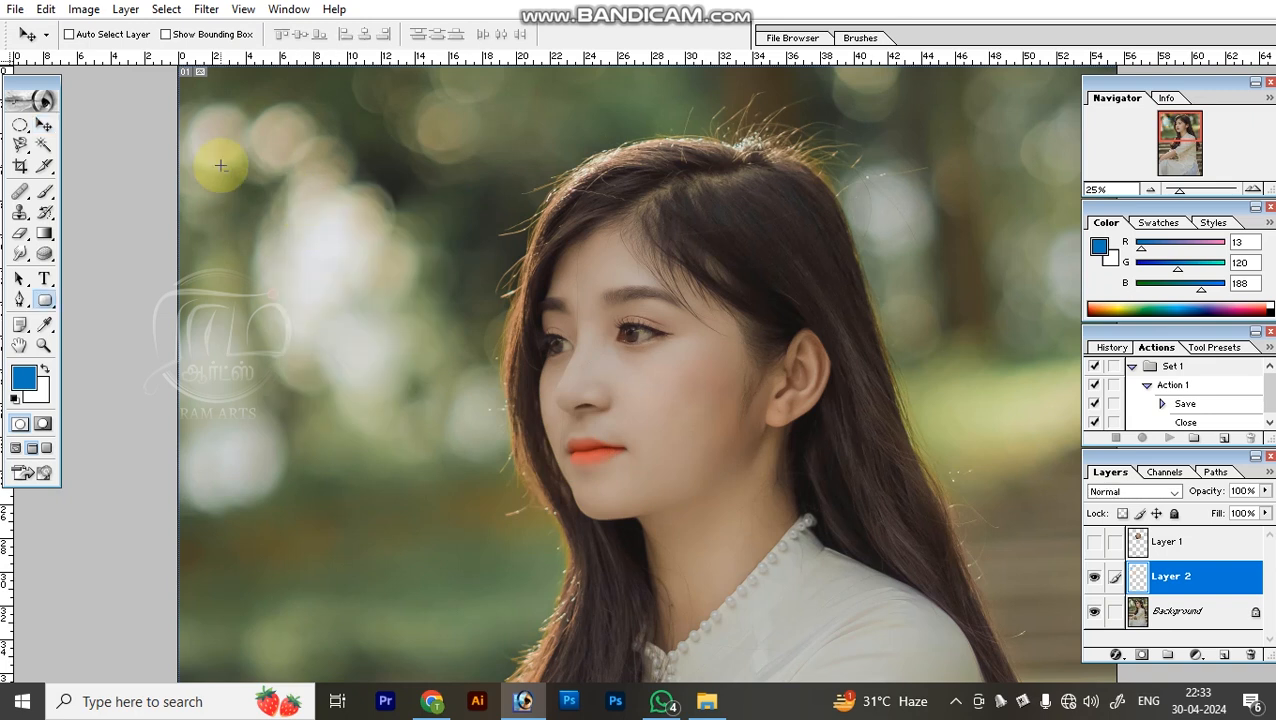
click(298, 35)
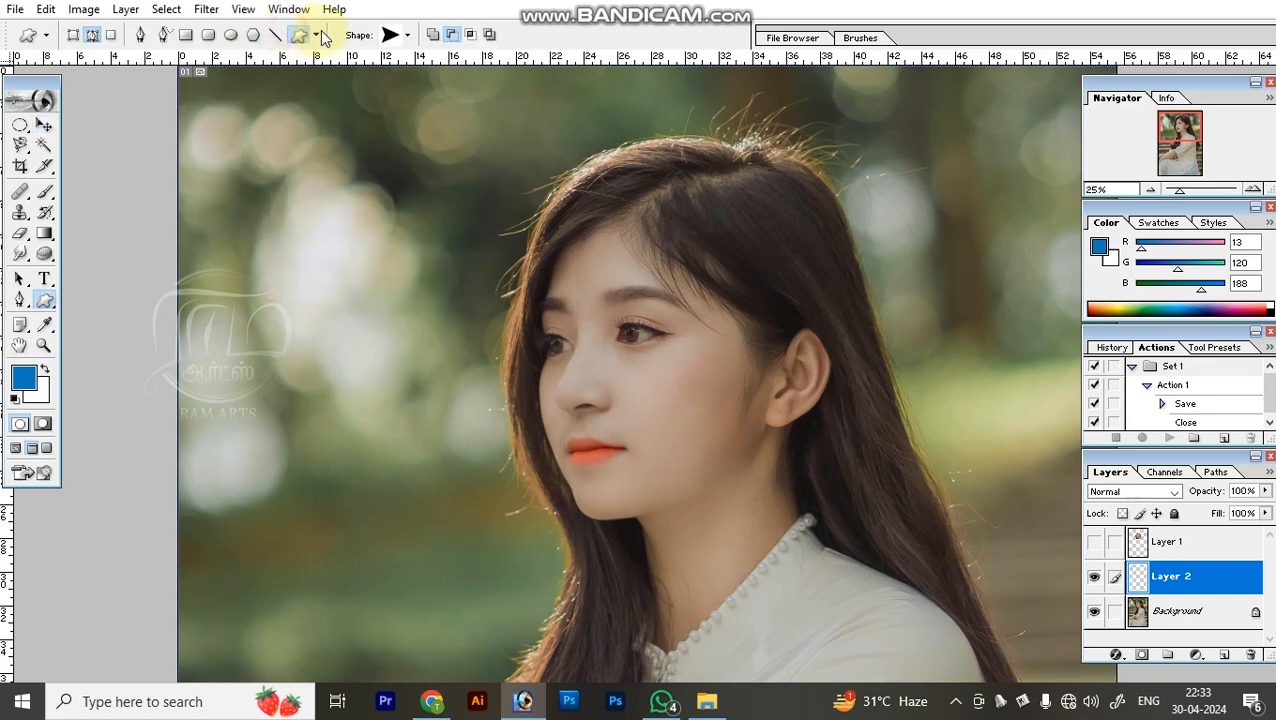
click(319, 36)
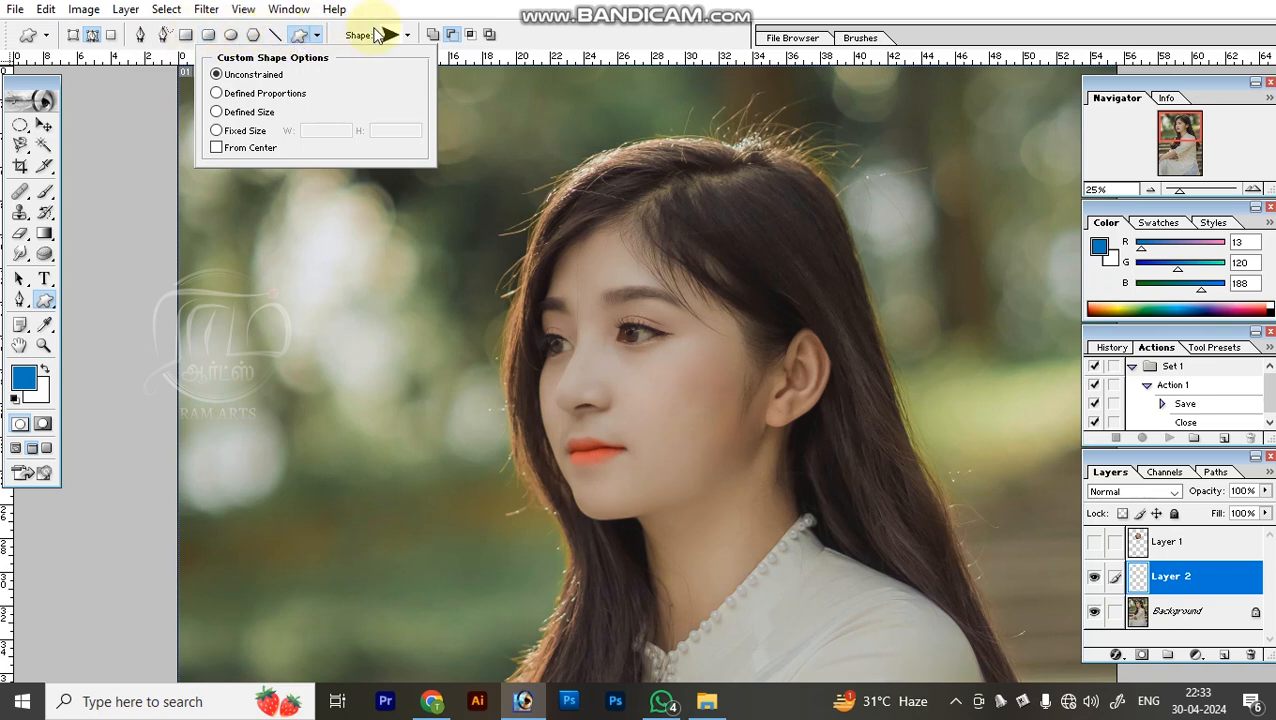
click(406, 36)
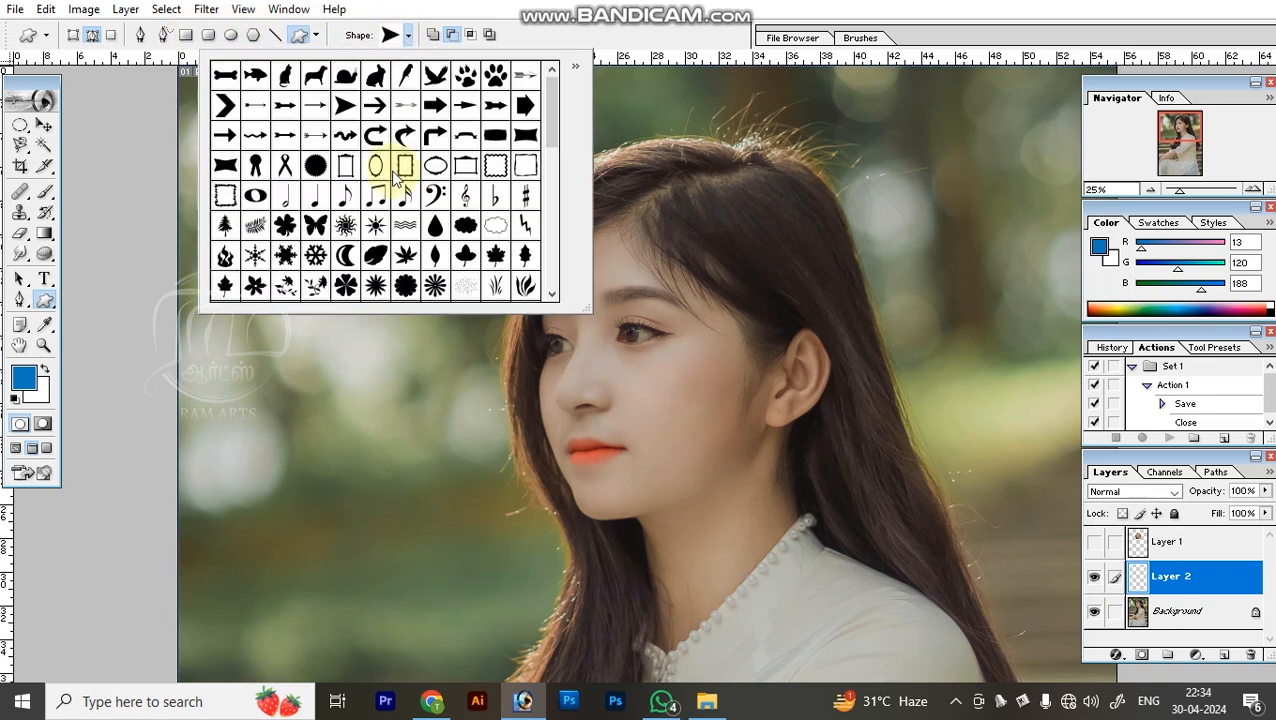
scroll(398, 177, down, 10)
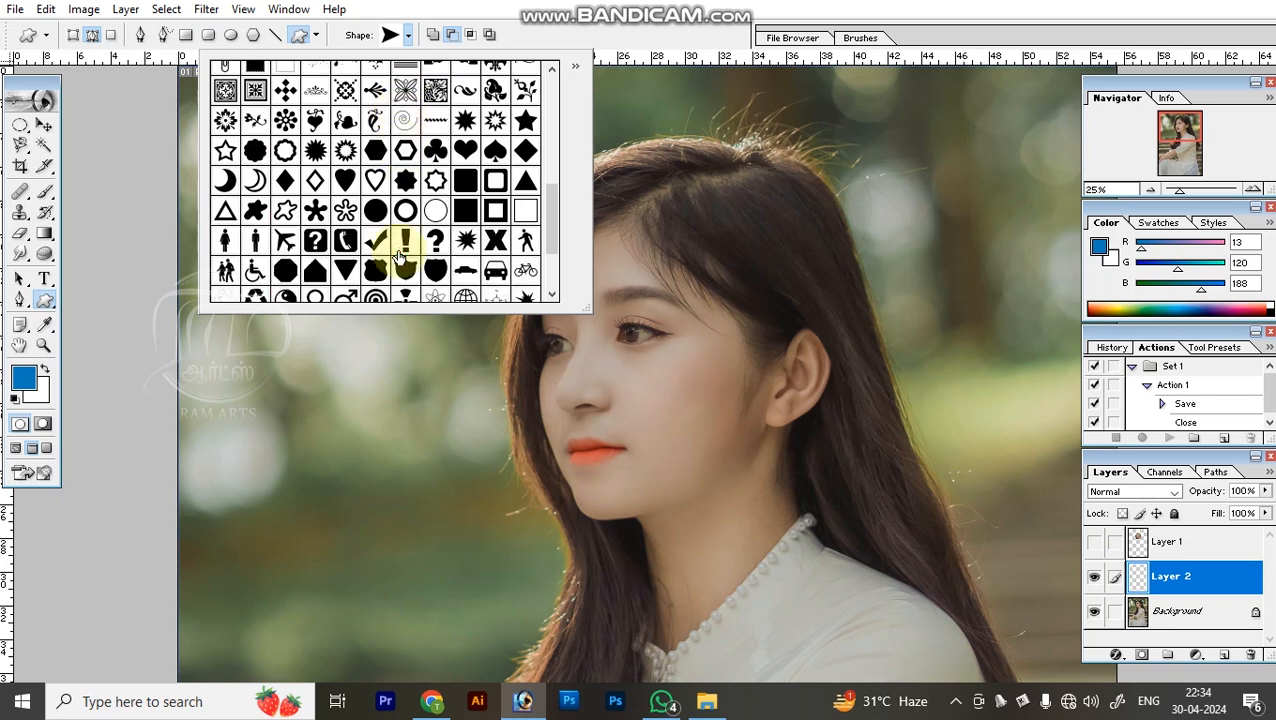
click(345, 240)
click(405, 422)
drag(292, 258, 454, 418)
key(ctrl+Return)
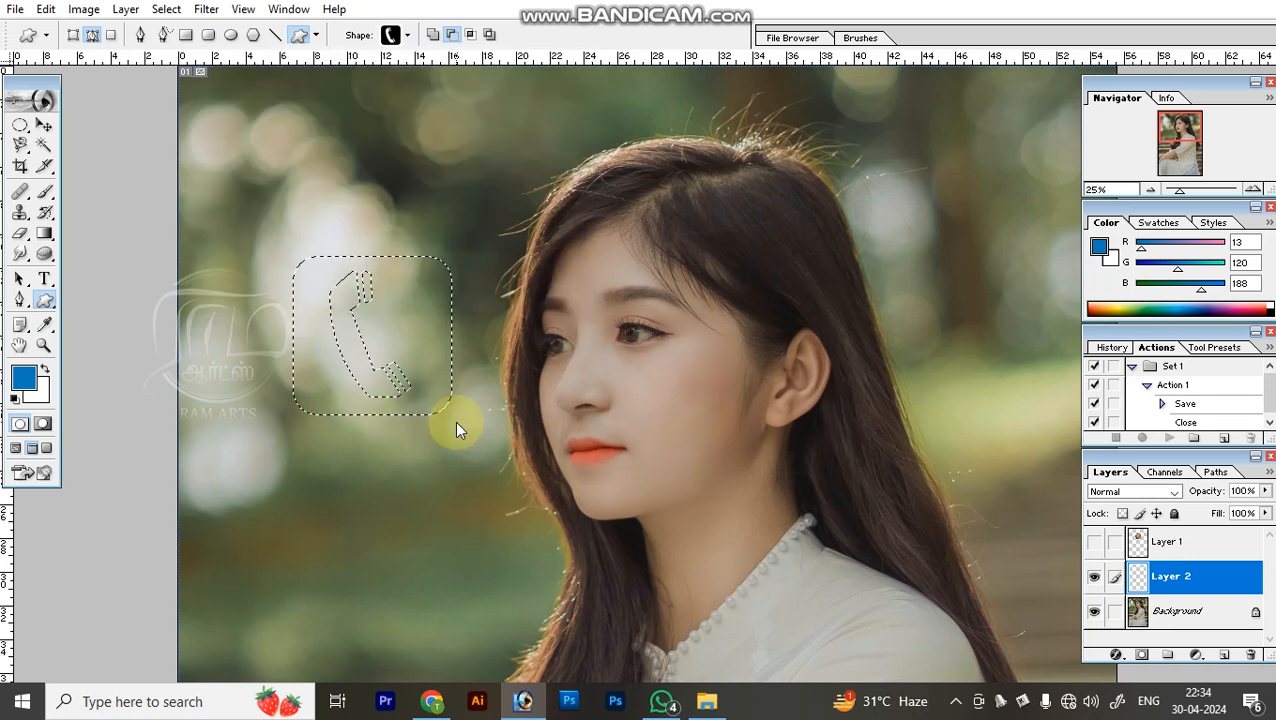
Fill the telephone selection with the blue foreground colour on a new layer and deselect it.
key(ctrl+shift+n)
key(Return)
key(alt+BackSpace)
key(ctrl+d)
key(v)
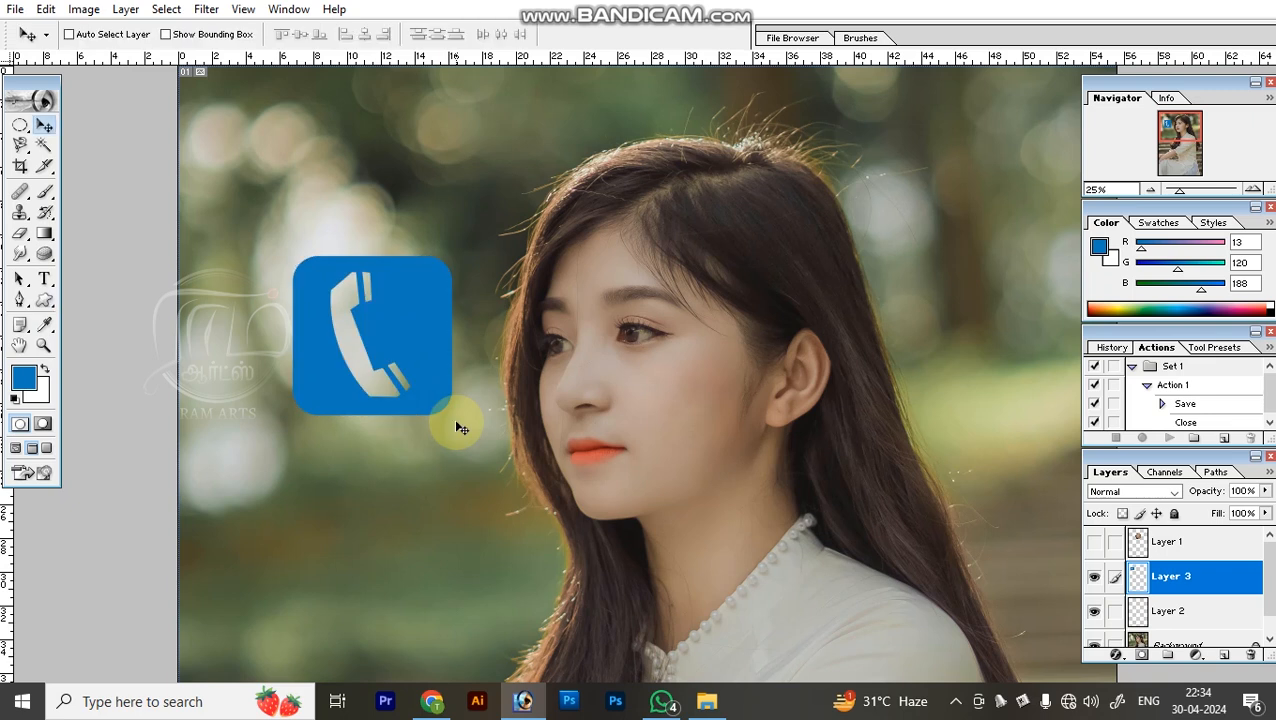
Delete the layer holding the blue telephone shape.
key(alt+l)
key(l)
key(l)
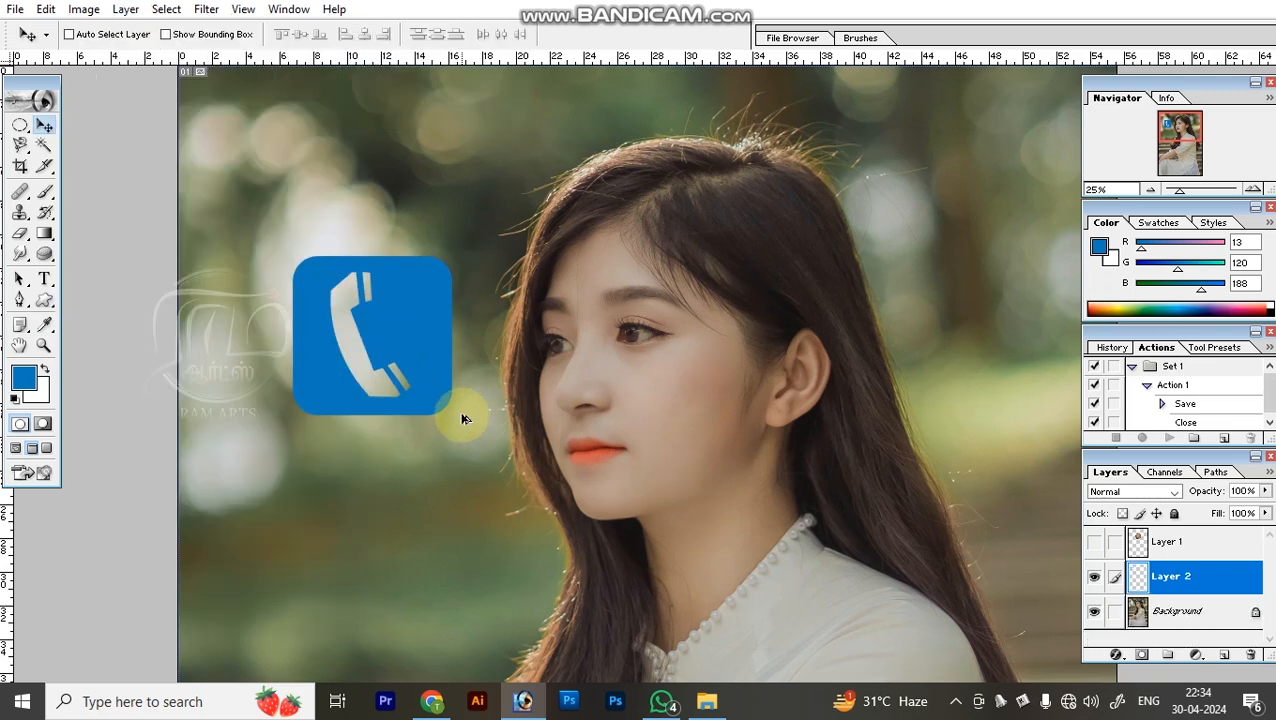
key(alt+l)
click(473, 330)
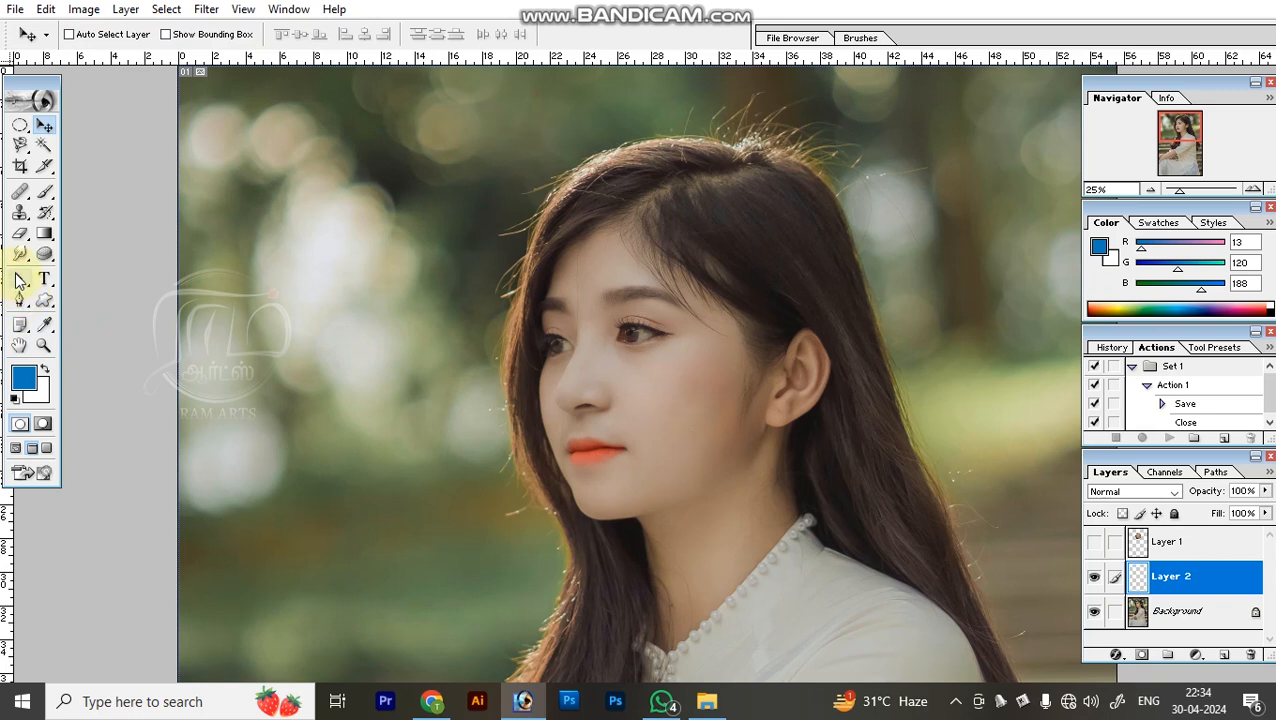
Draw a closed curved Pen path spanning the blurred background and the front of the woman's face.
click(19, 281)
click(21, 300)
click(310, 372)
drag(475, 252, 528, 293)
drag(571, 391, 579, 466)
drag(502, 548, 415, 543)
drag(325, 483, 316, 455)
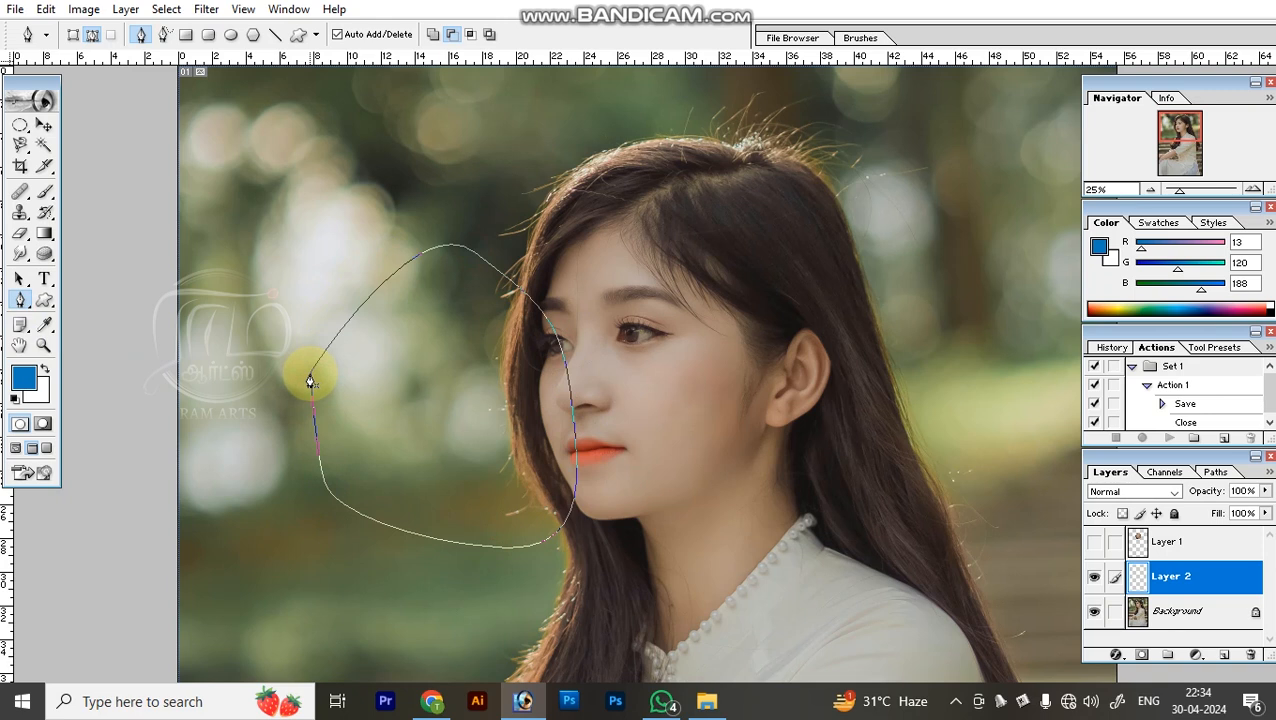
click(310, 381)
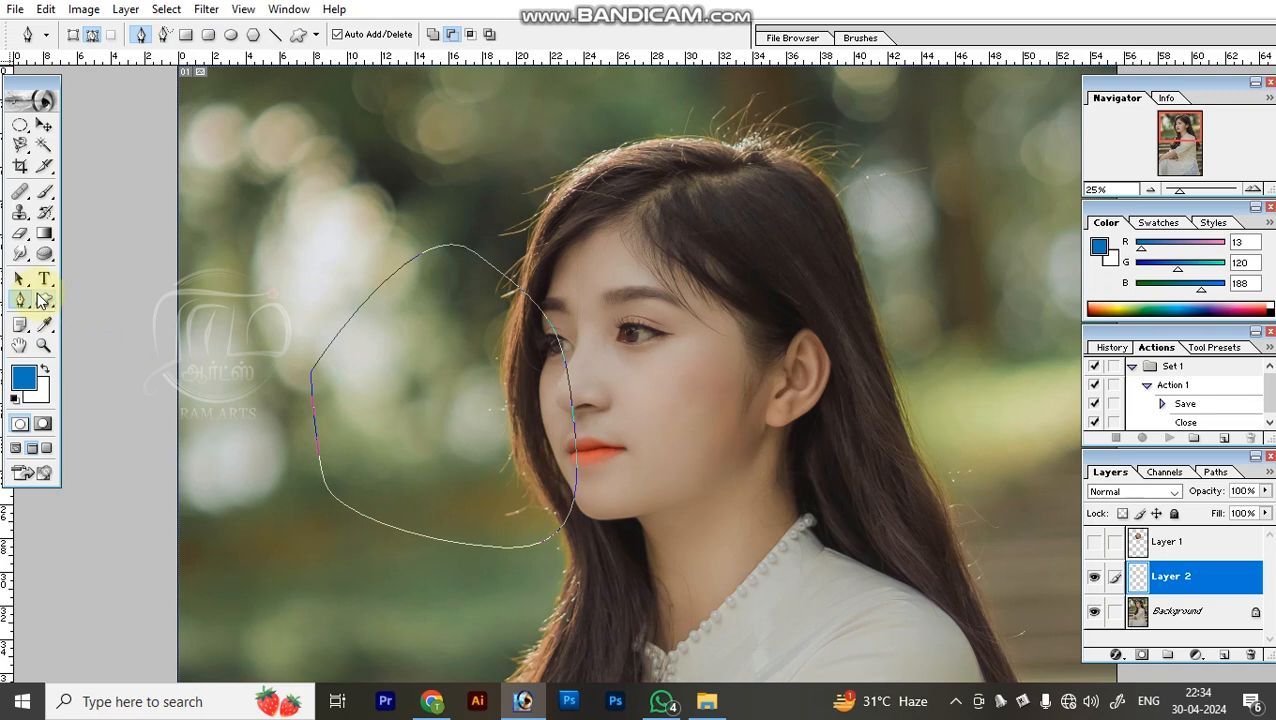
Draw a rounded rectangle path with a 0.4 in radius over the background, above and left of the curved path.
click(42, 299)
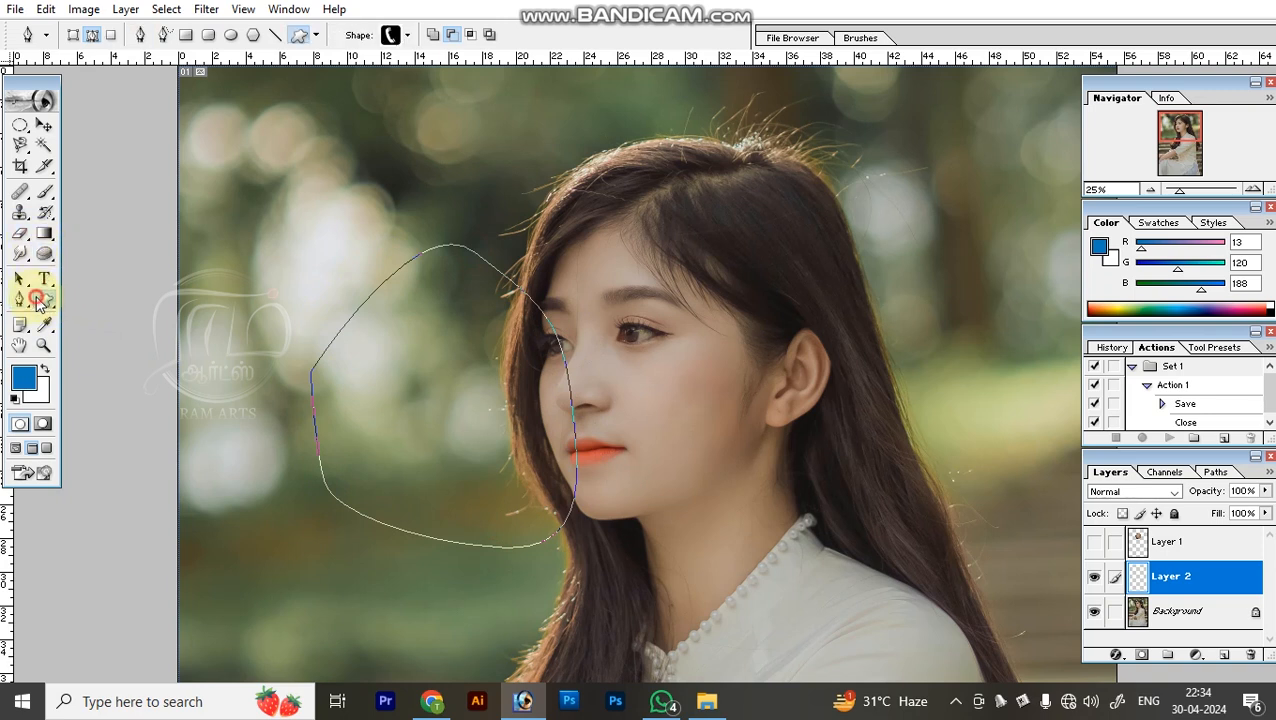
click(208, 35)
drag(230, 77, 338, 236)
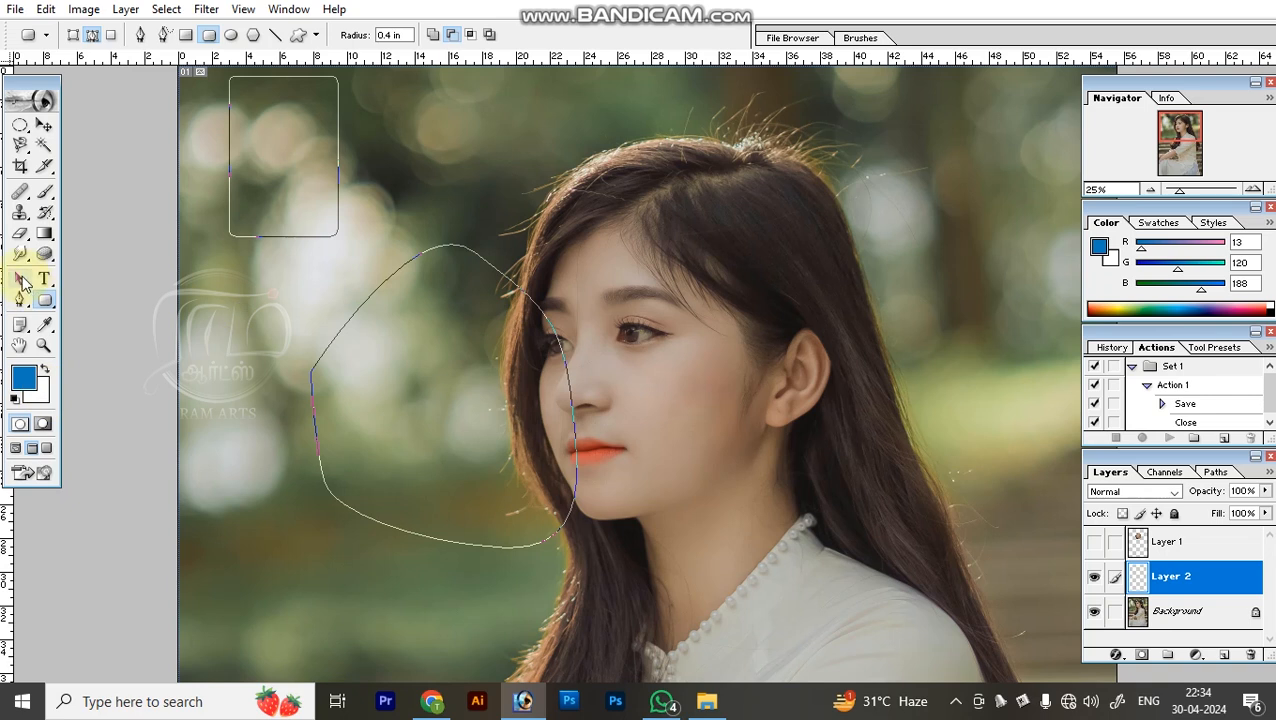
Move the rounded rectangle path behind the woman's head and the curved path upward with Path Selection, then dismiss both paths.
click(21, 279)
drag(336, 215, 998, 341)
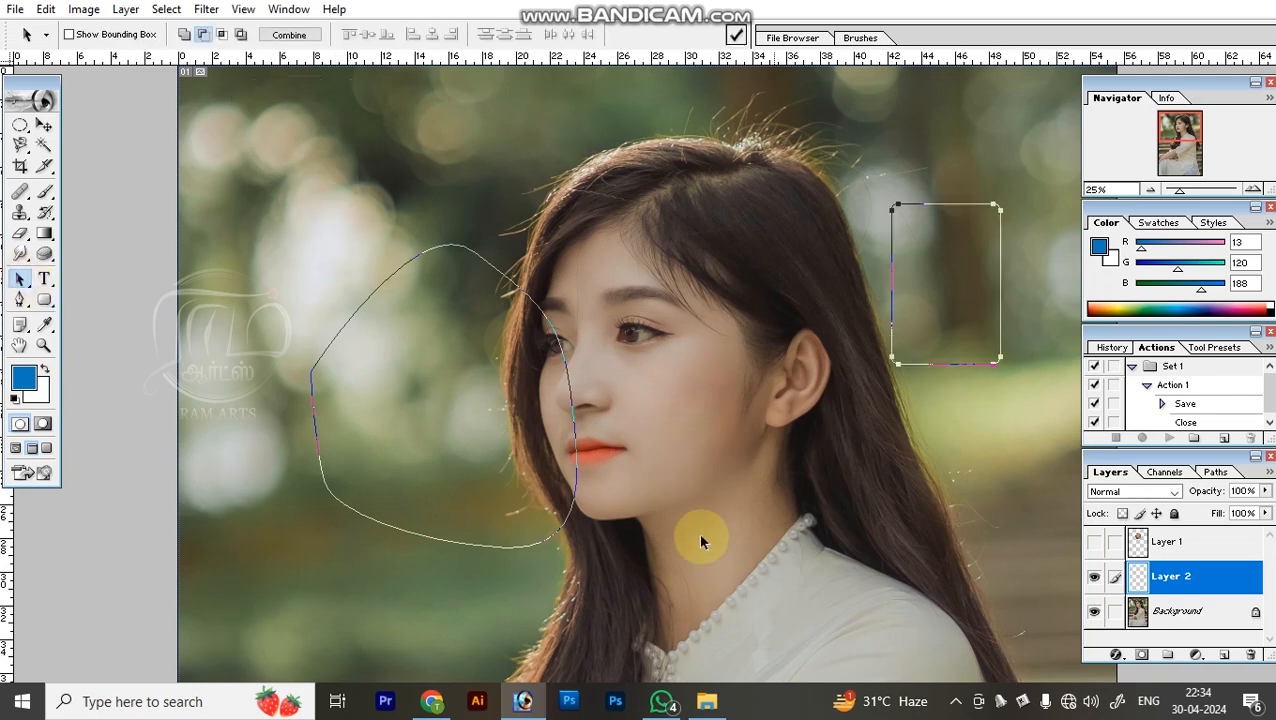
drag(537, 548, 537, 453)
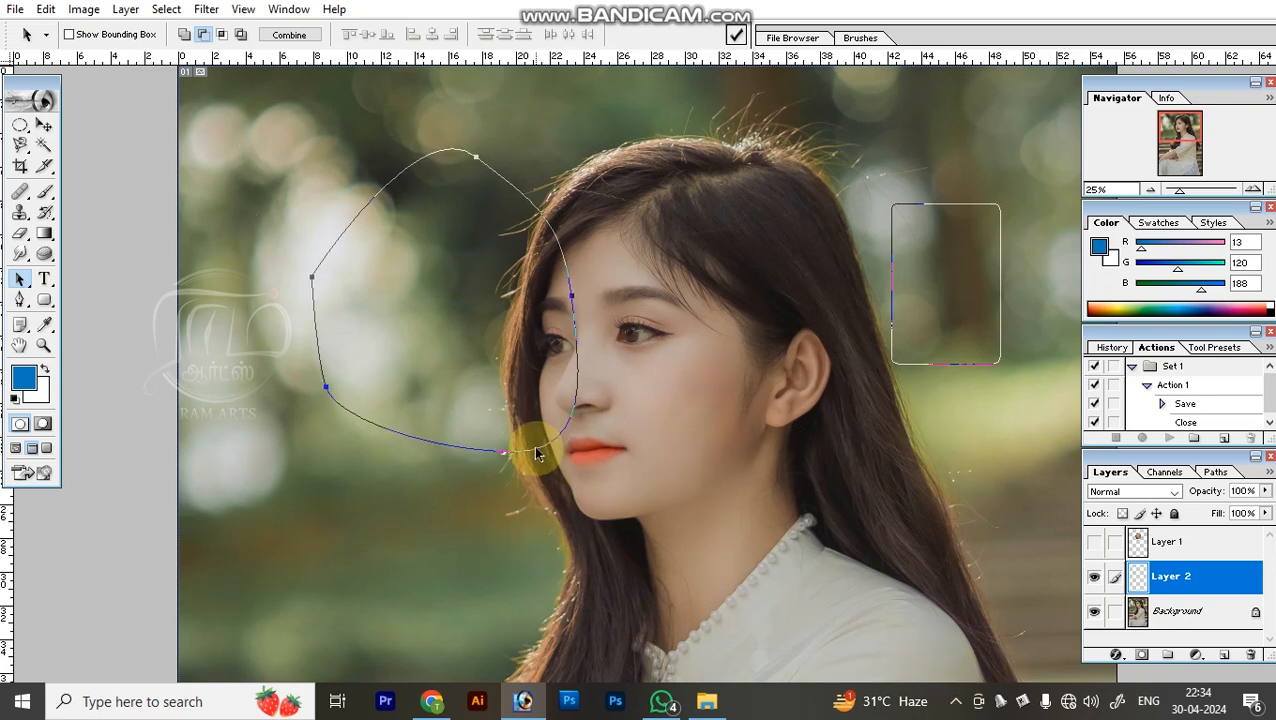
key(p)
key(Escape)
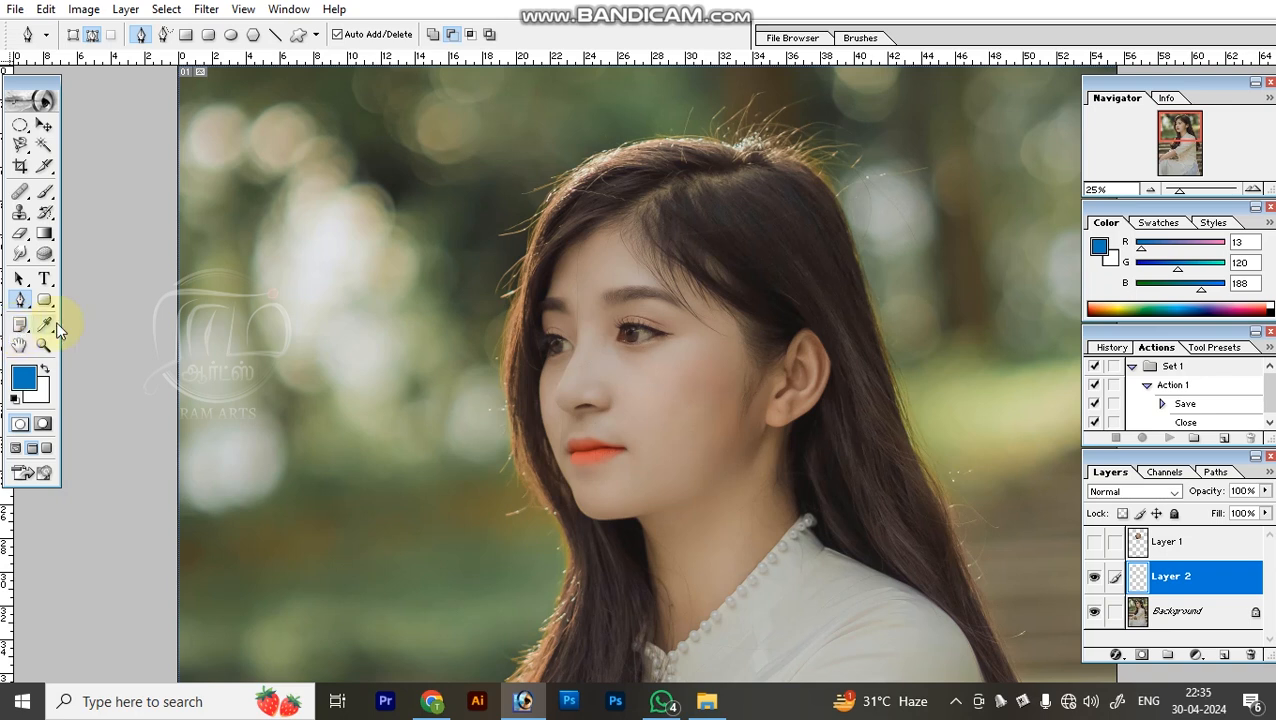
Sample foreground colours from several background and face spots with the Eyedropper, finishing on a dark background tone, RGB 54, 60, 50.
click(44, 326)
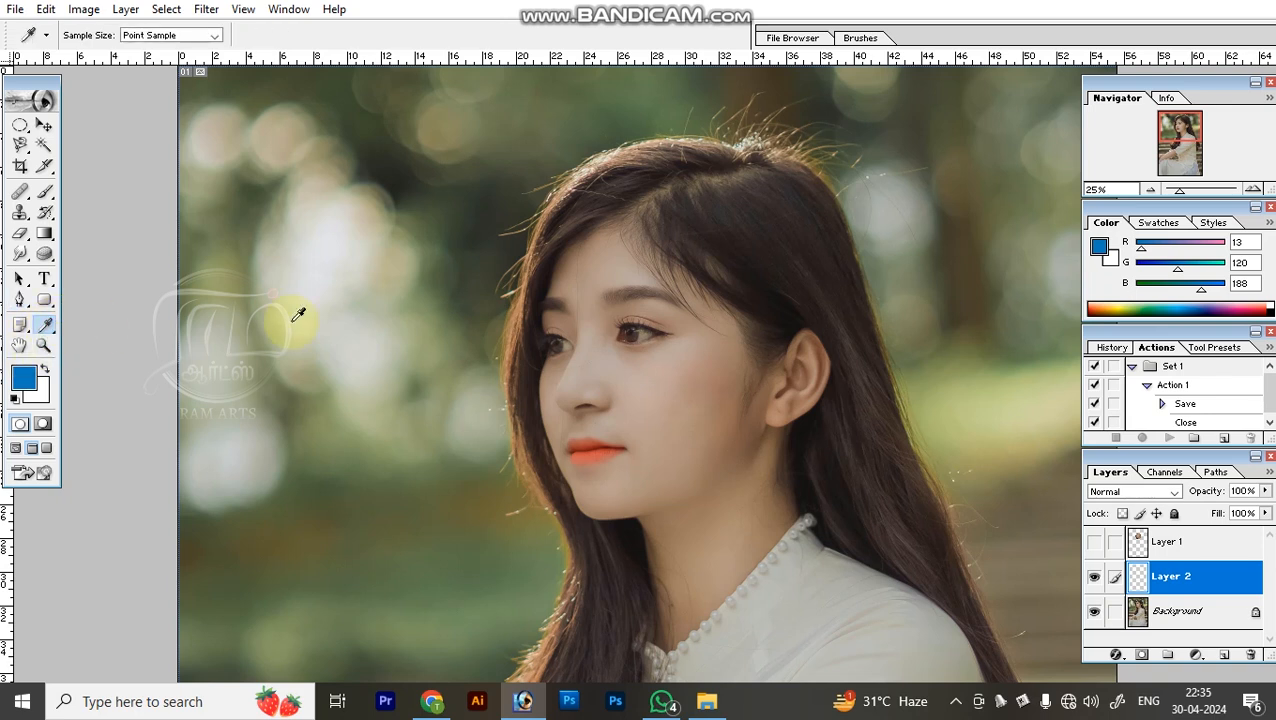
click(418, 172)
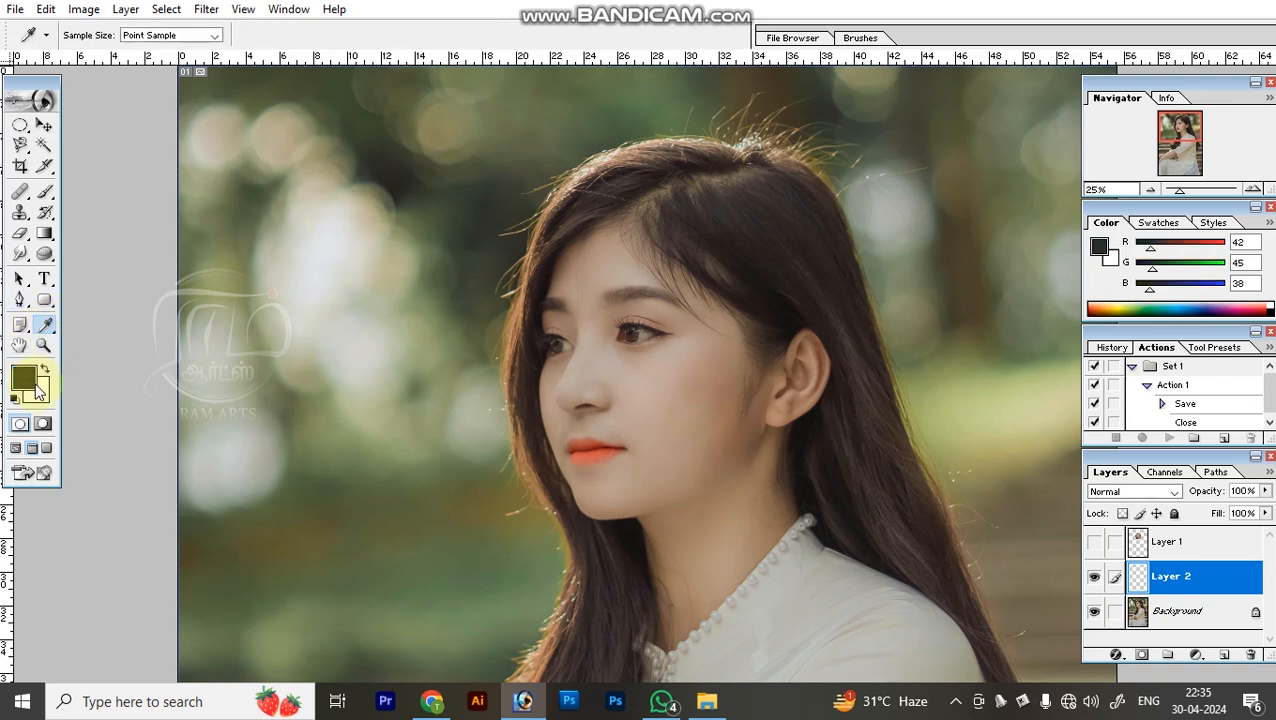
click(493, 536)
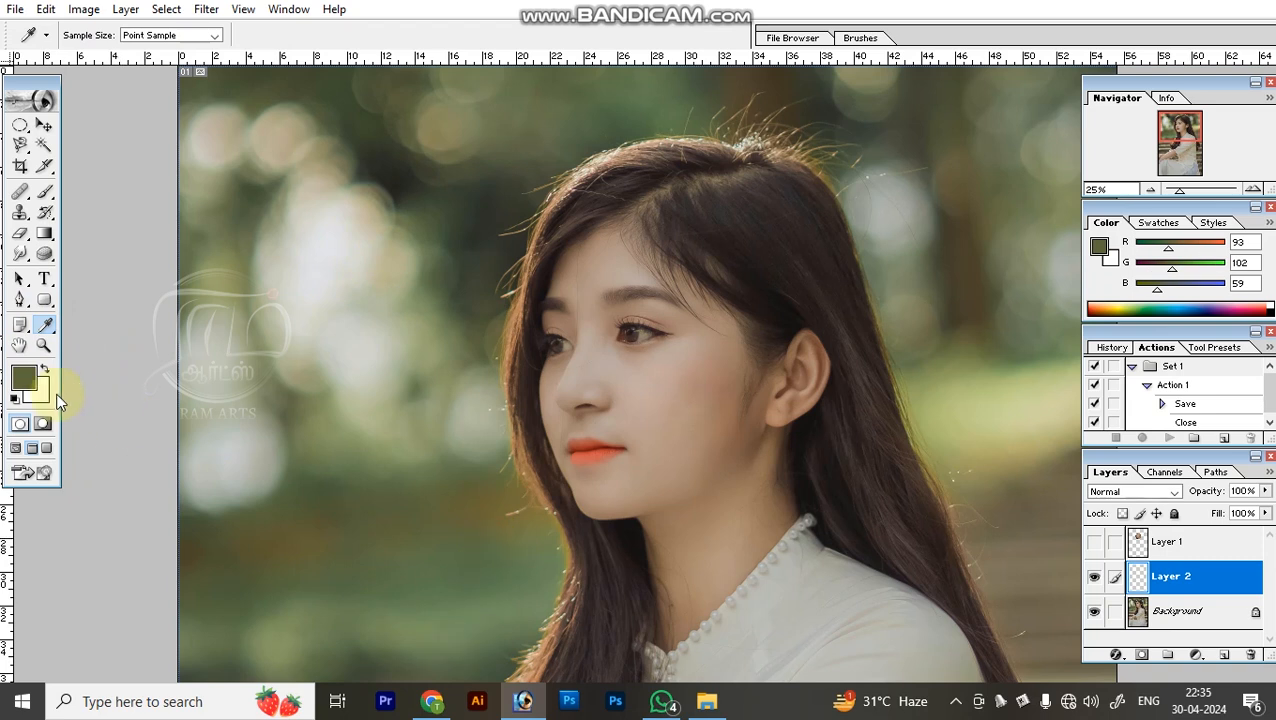
click(676, 391)
click(248, 350)
click(336, 167)
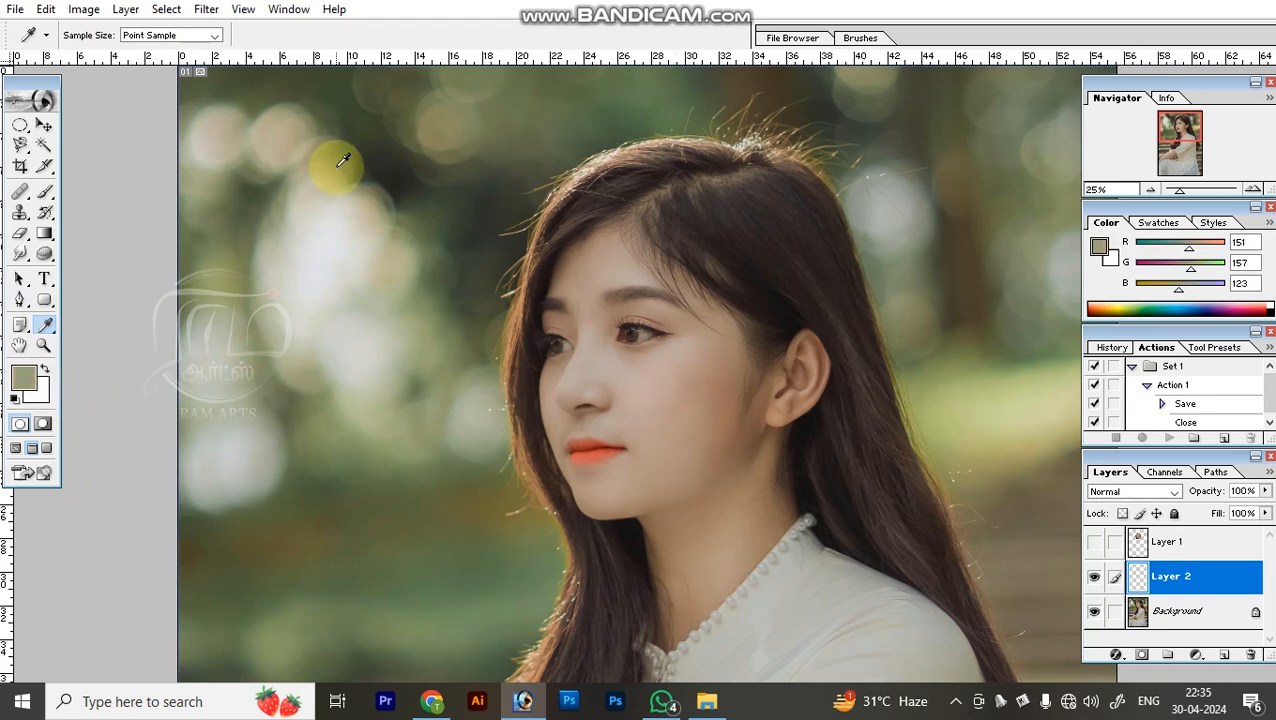
click(416, 196)
With the Hand tool active, look down the portrait to the dress and return to the face.
click(21, 345)
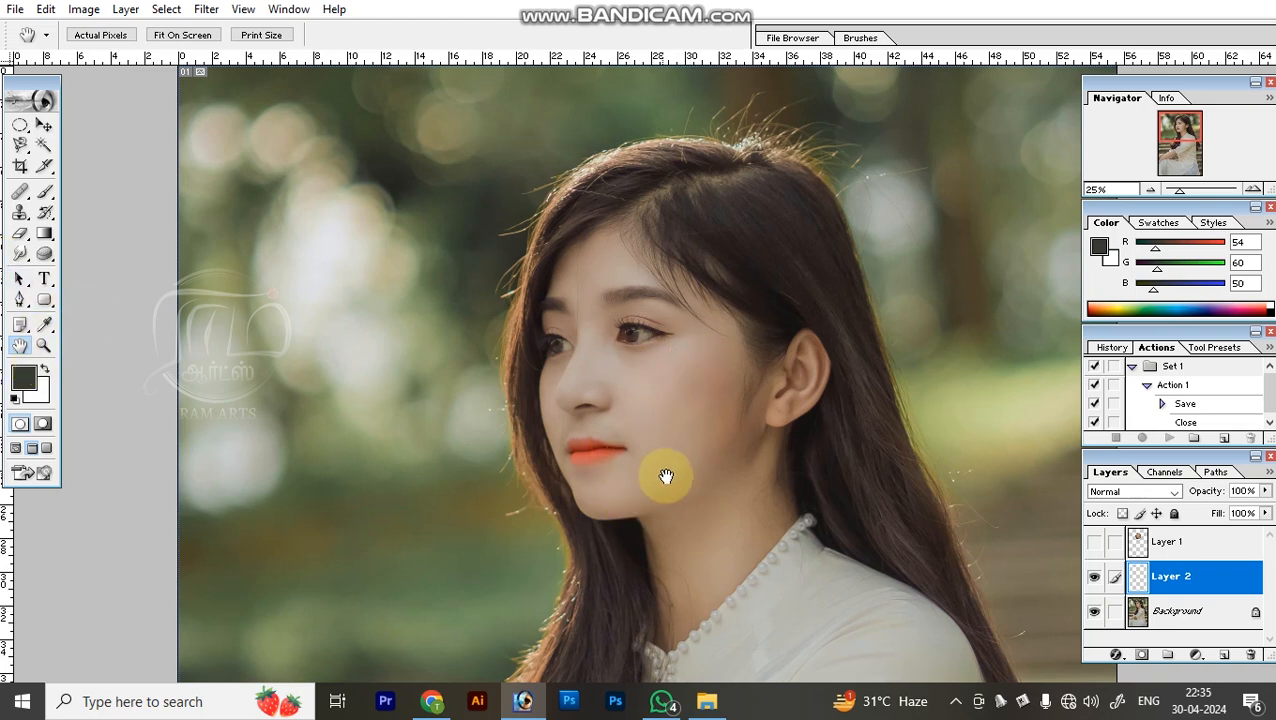
scroll(680, 540, down, 3)
scroll(688, 563, down, 8)
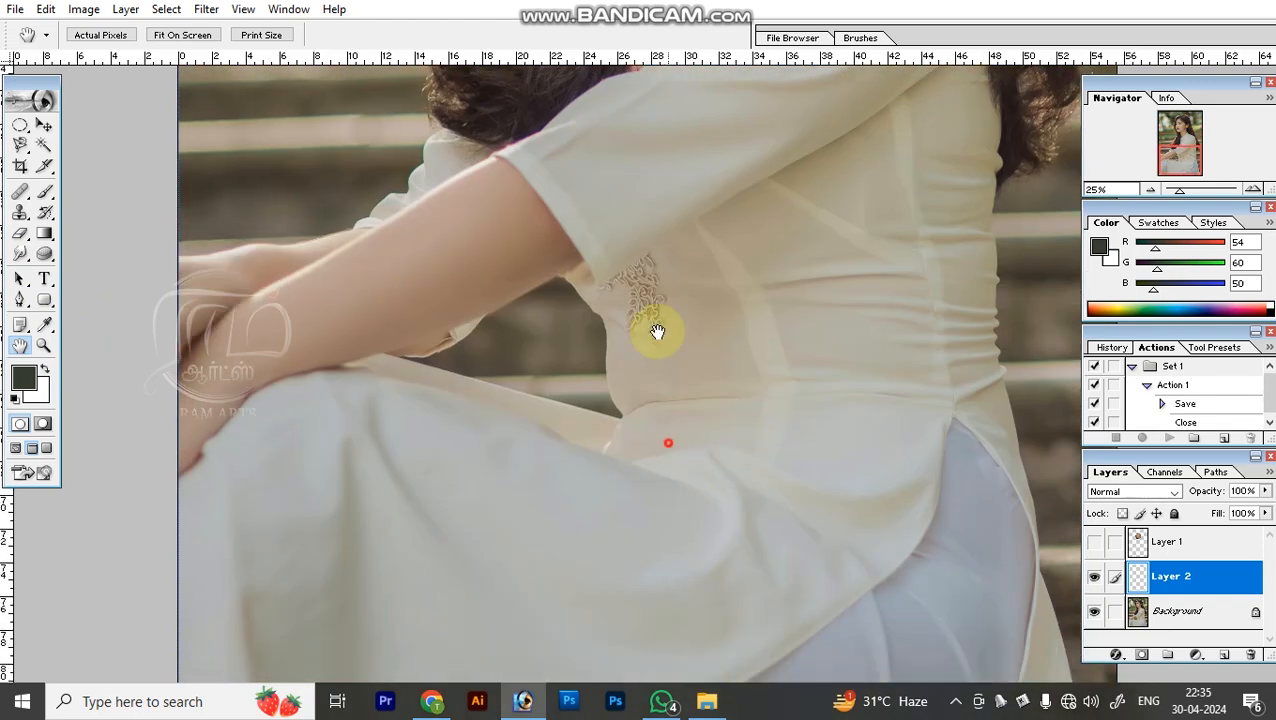
scroll(658, 333, up, 10)
scroll(680, 440, up, 1)
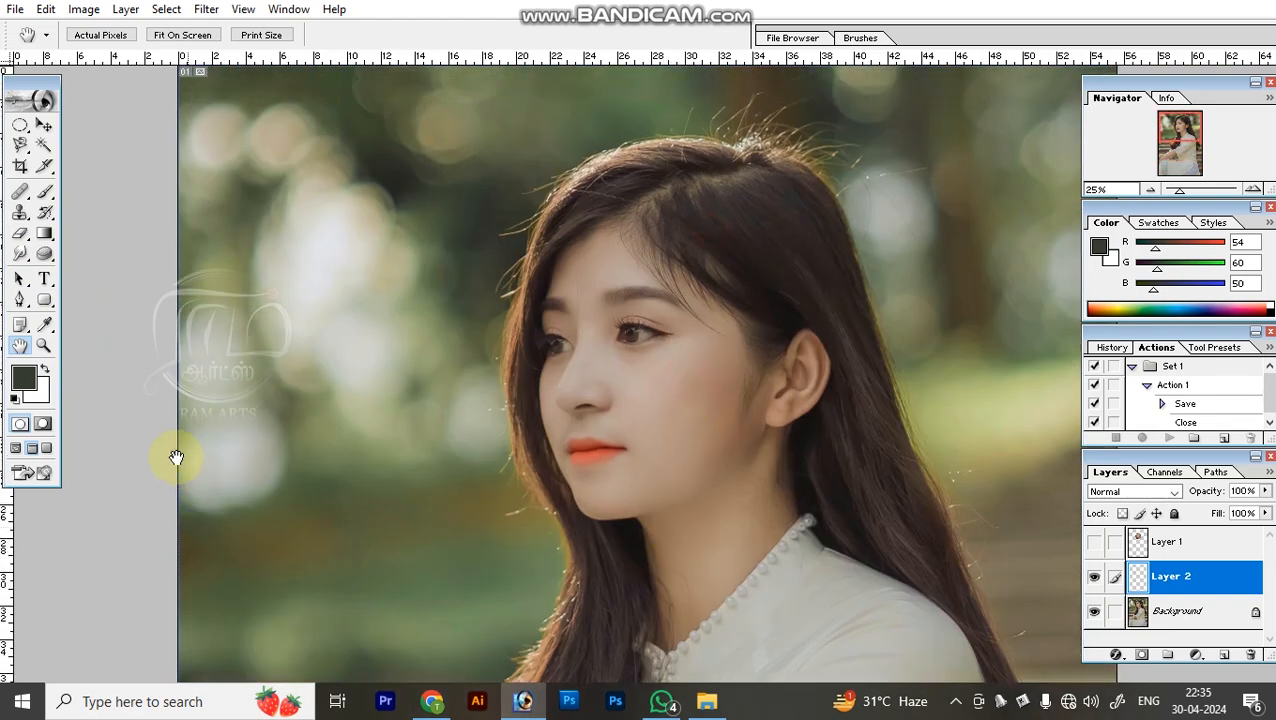
Zoom in closely on the woman's eye with the Zoom tool.
click(40, 345)
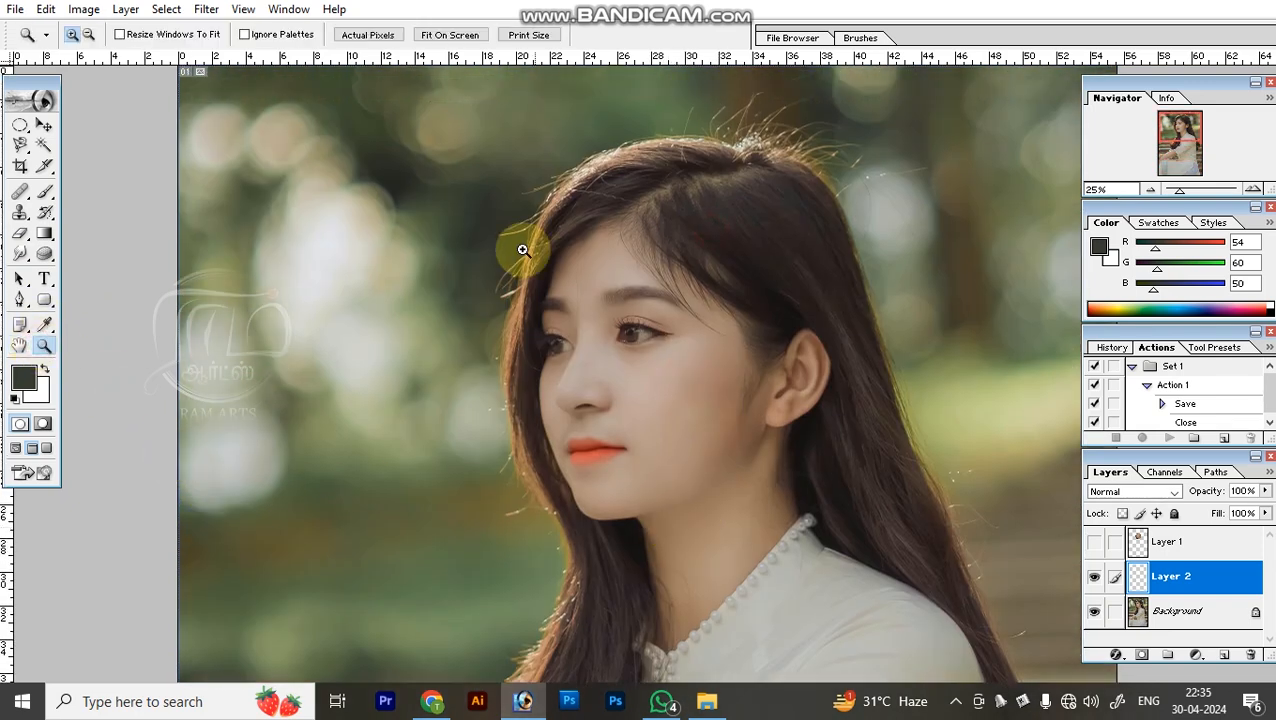
drag(524, 251, 786, 433)
drag(445, 213, 752, 470)
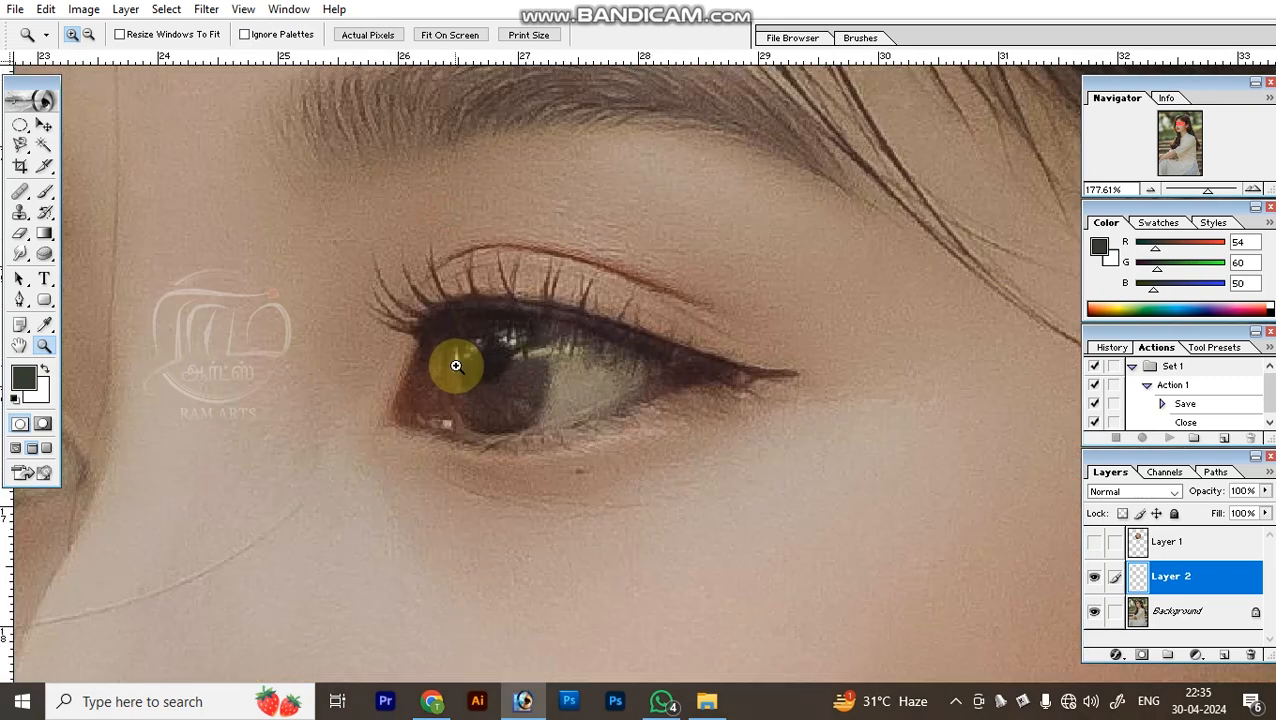
Zoom back out from the eye and fit the whole portrait on screen.
click(669, 310)
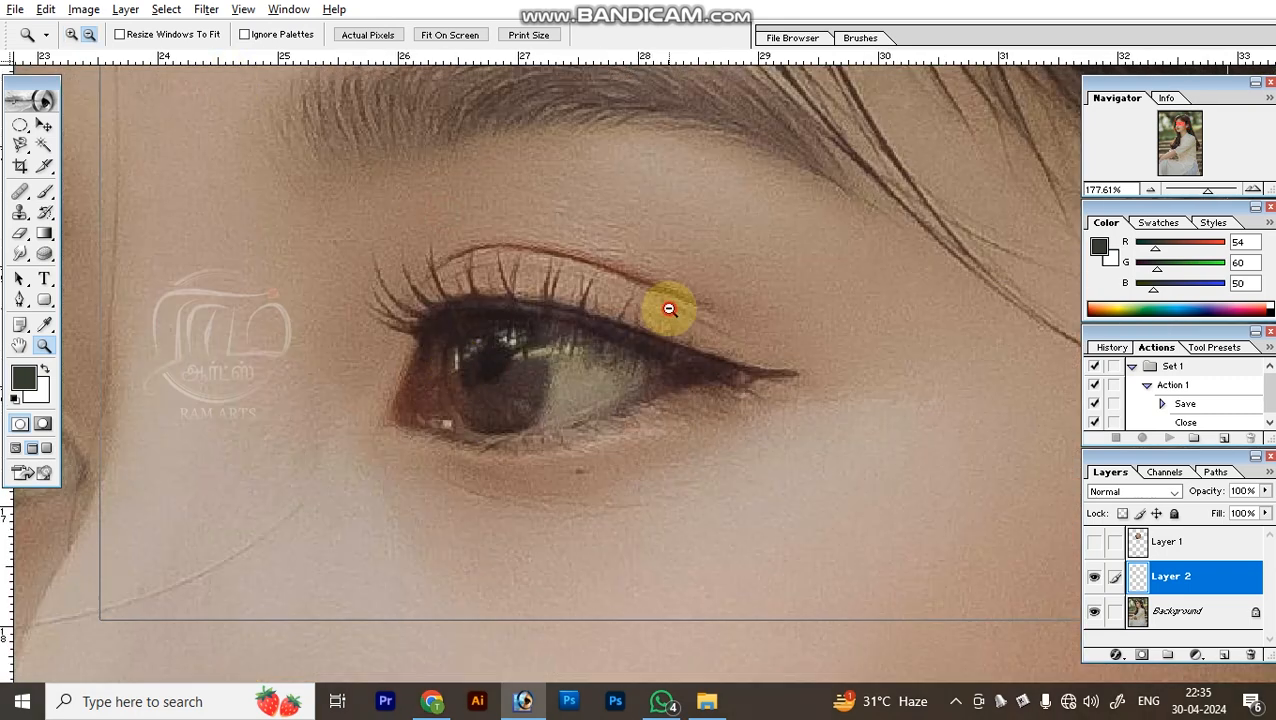
click(669, 310)
click(669, 310)
click(669, 310)
click(669, 310)
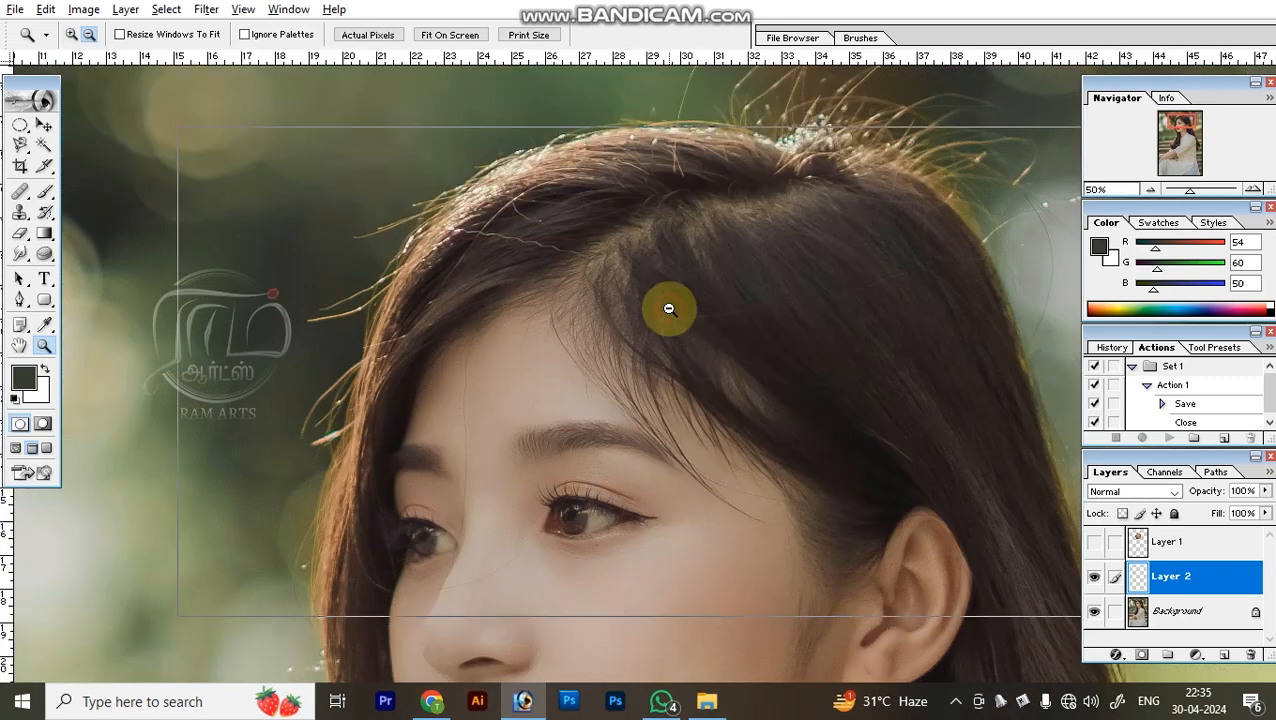
click(668, 325)
click(668, 333)
key(ctrl+0)
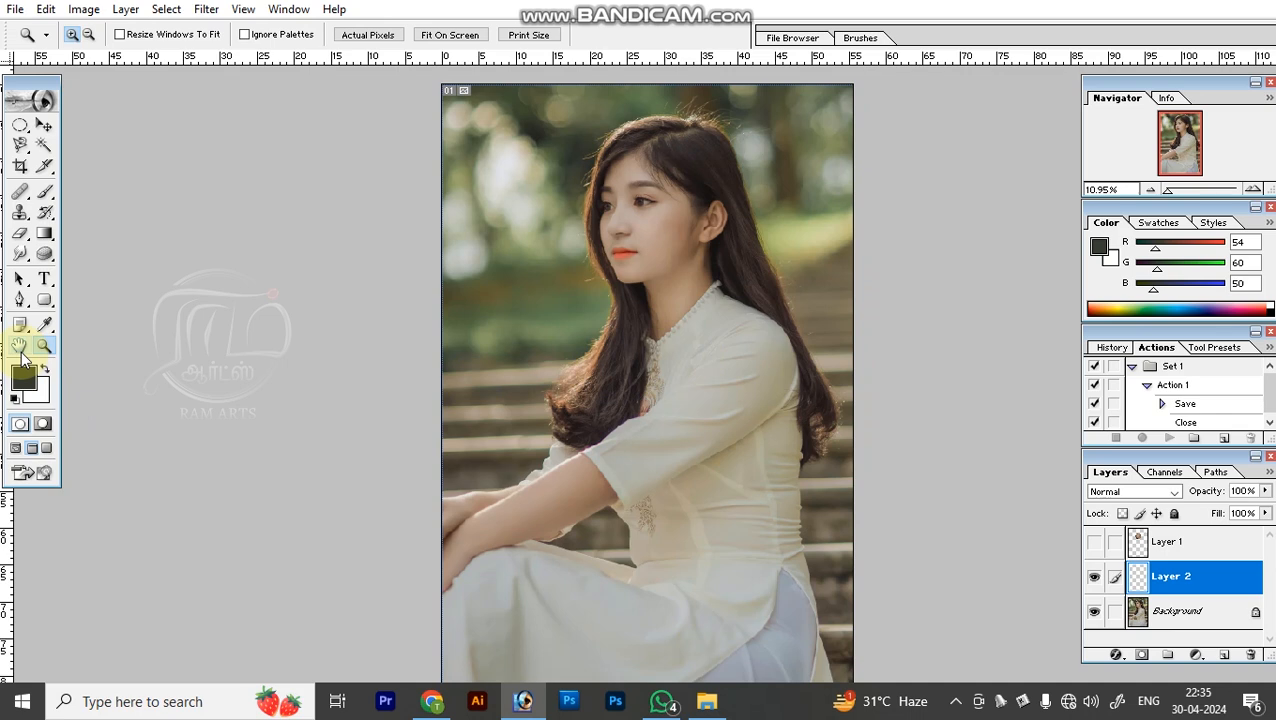
Draw an elliptical selection over the woman's face and the background beside it, then clear it.
click(15, 122)
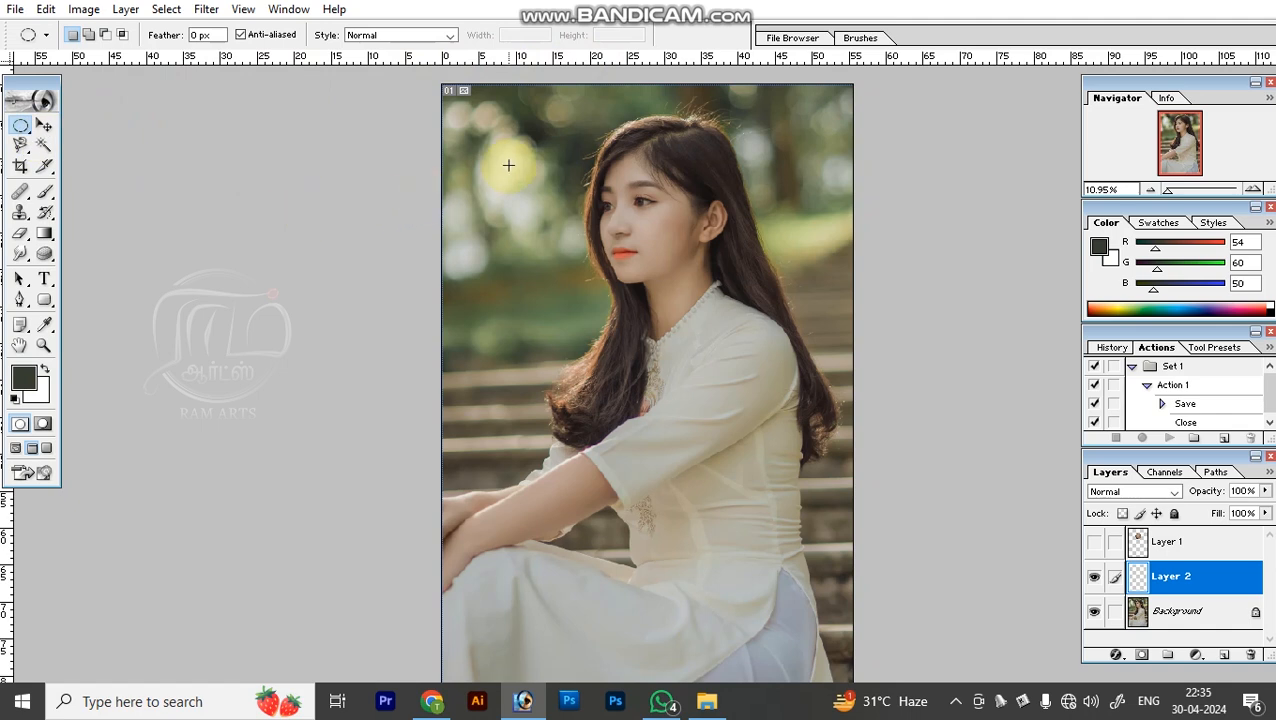
drag(501, 156, 694, 380)
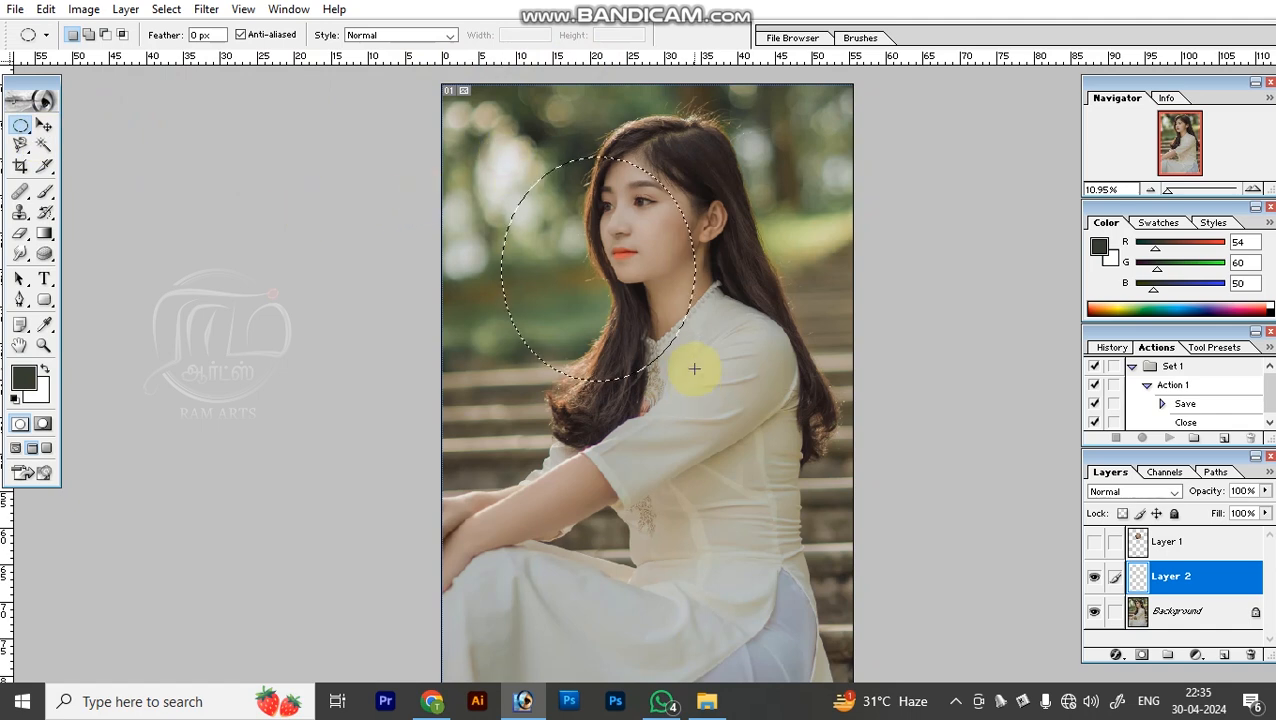
click(653, 350)
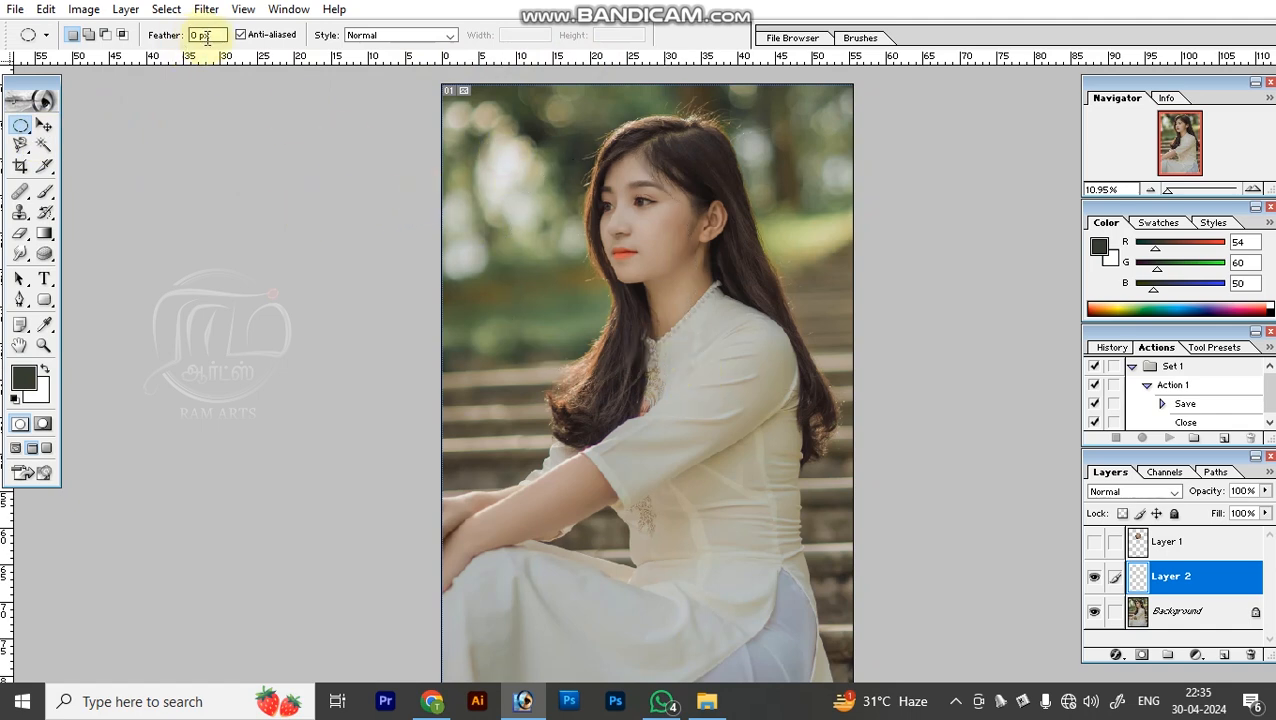
click(612, 188)
Select an elliptical area around the woman's face and try to copy it from Layer 2 to a new layer.
drag(550, 118, 737, 302)
key(b)
key(m)
drag(328, 240, 720, 640)
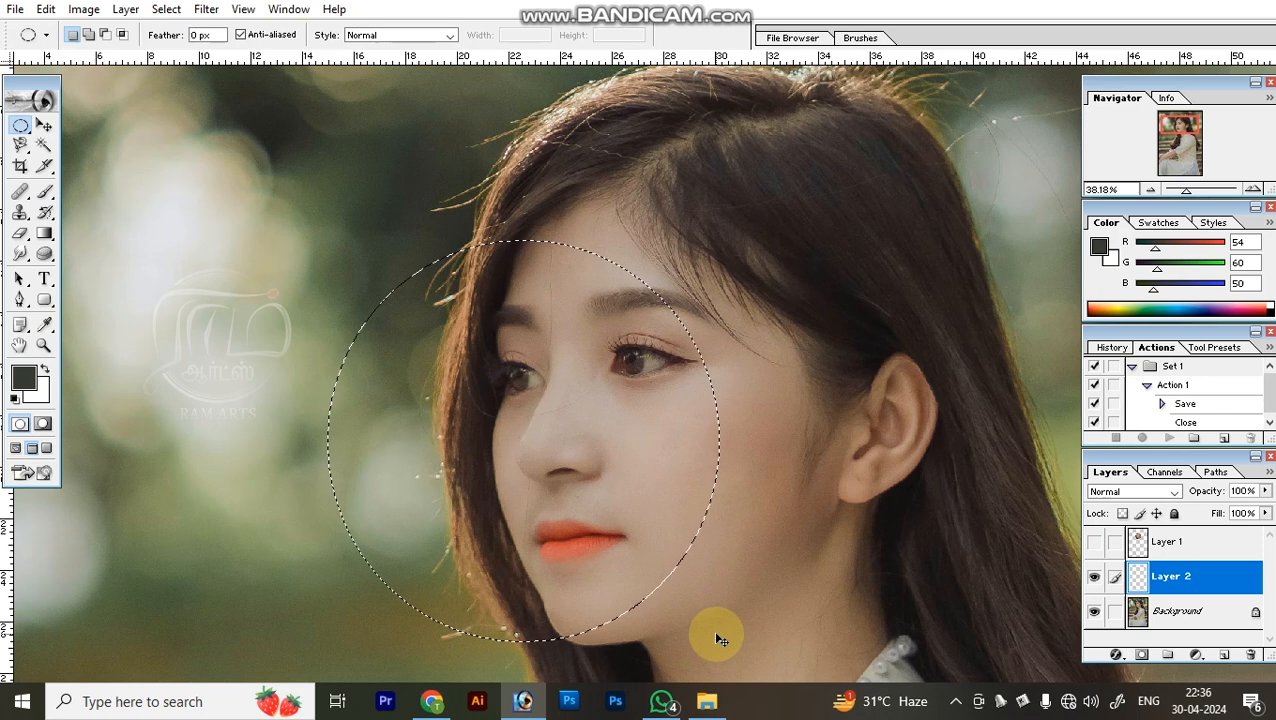
key(ctrl+j)
key(Return)
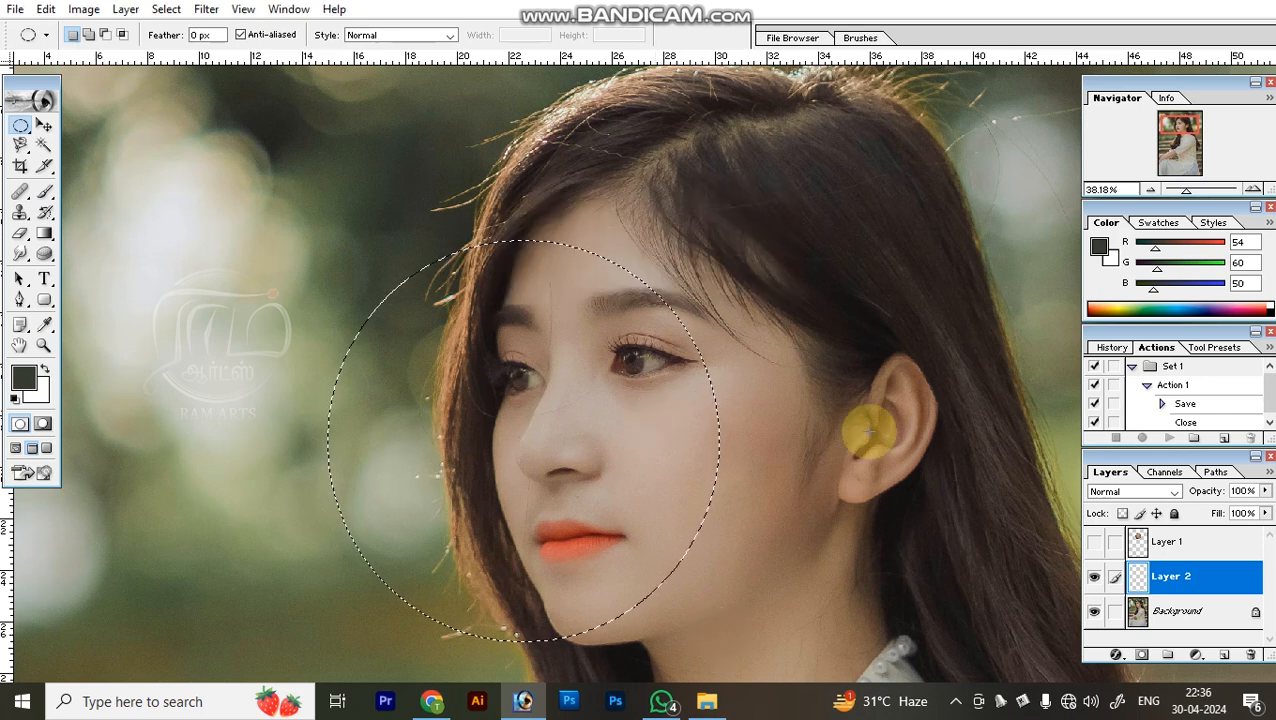
Select the Background layer and paste the clipboard image as a new layer above it.
key(v)
click(1186, 610)
key(ctrl+v)
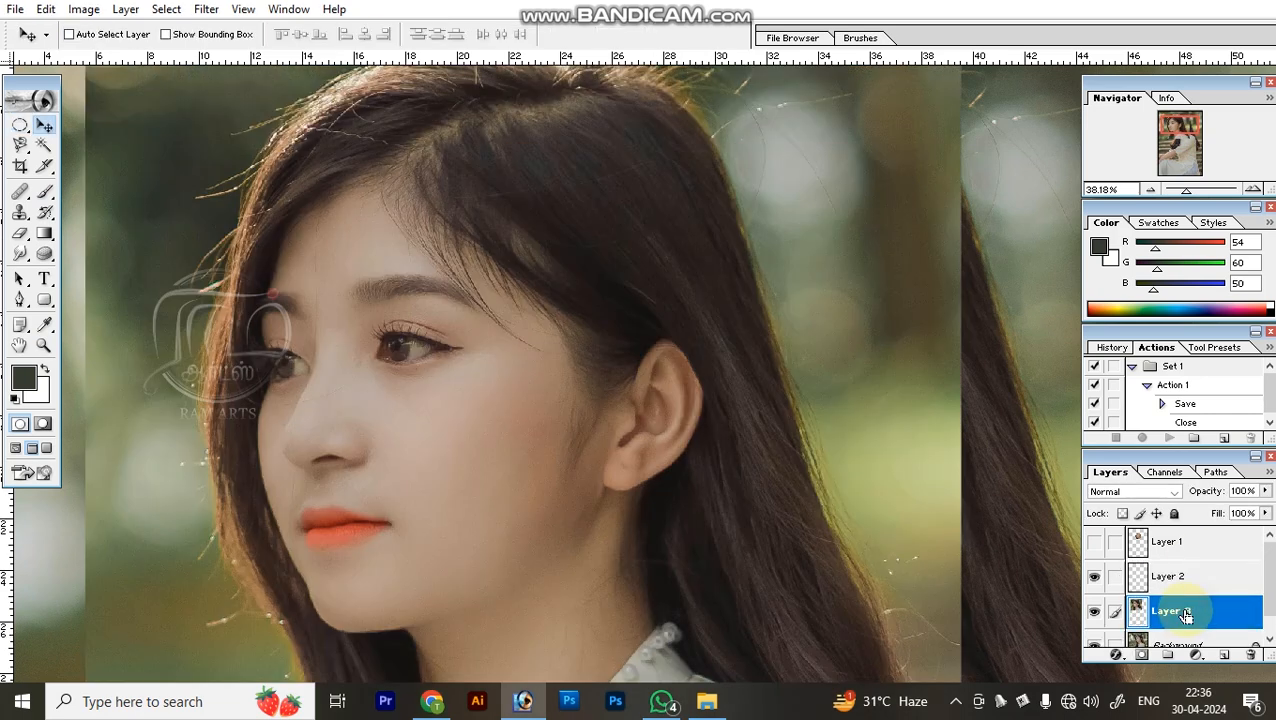
Undo the paste, and copy the elliptical face selection from the Background to a new layer shifted off the face.
key(ctrl+z)
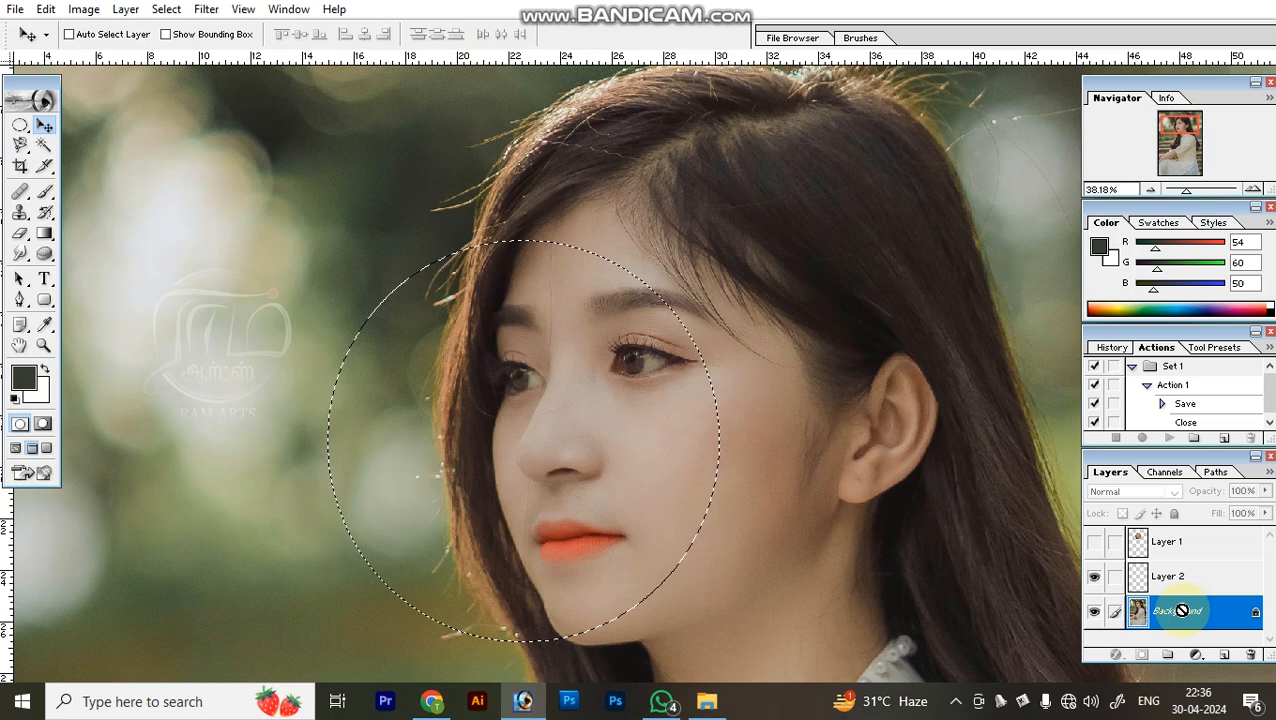
key(ctrl+j)
drag(562, 455, 398, 439)
Inspect the edge of the copied face ellipse up close, and undo its last move.
key(z)
drag(456, 209, 554, 331)
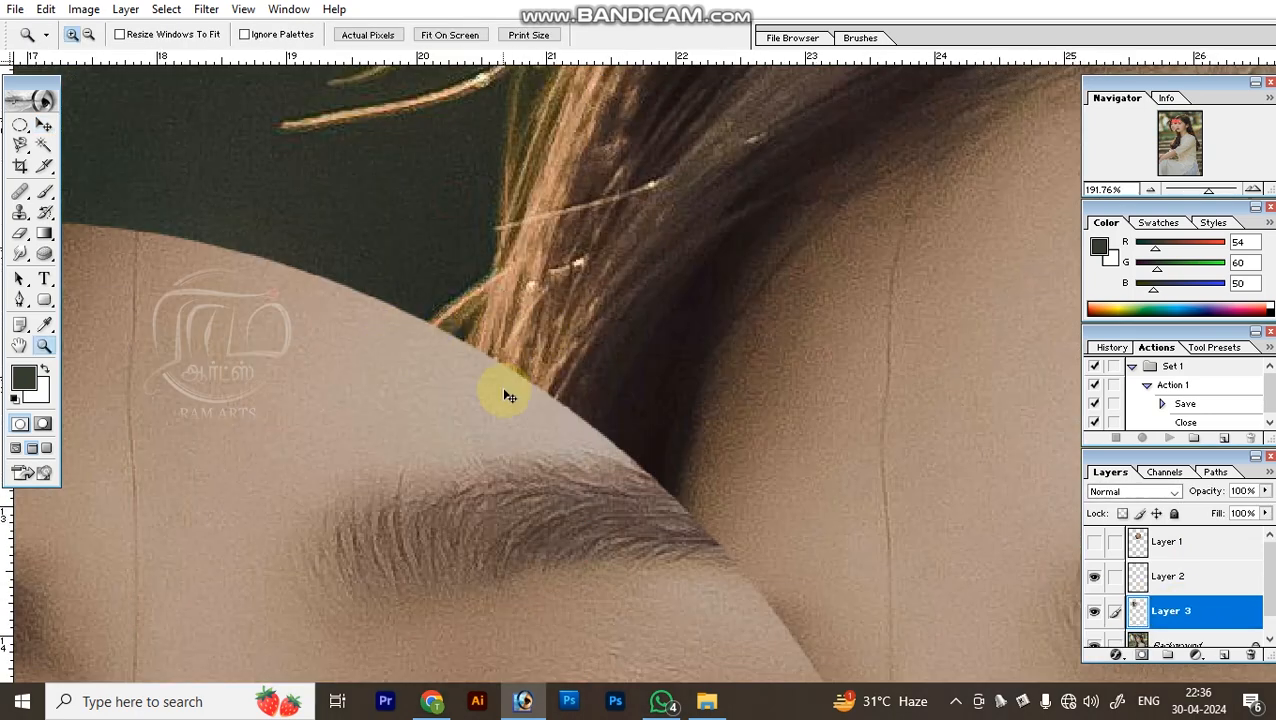
key(ctrl+0)
key(ctrl+z)
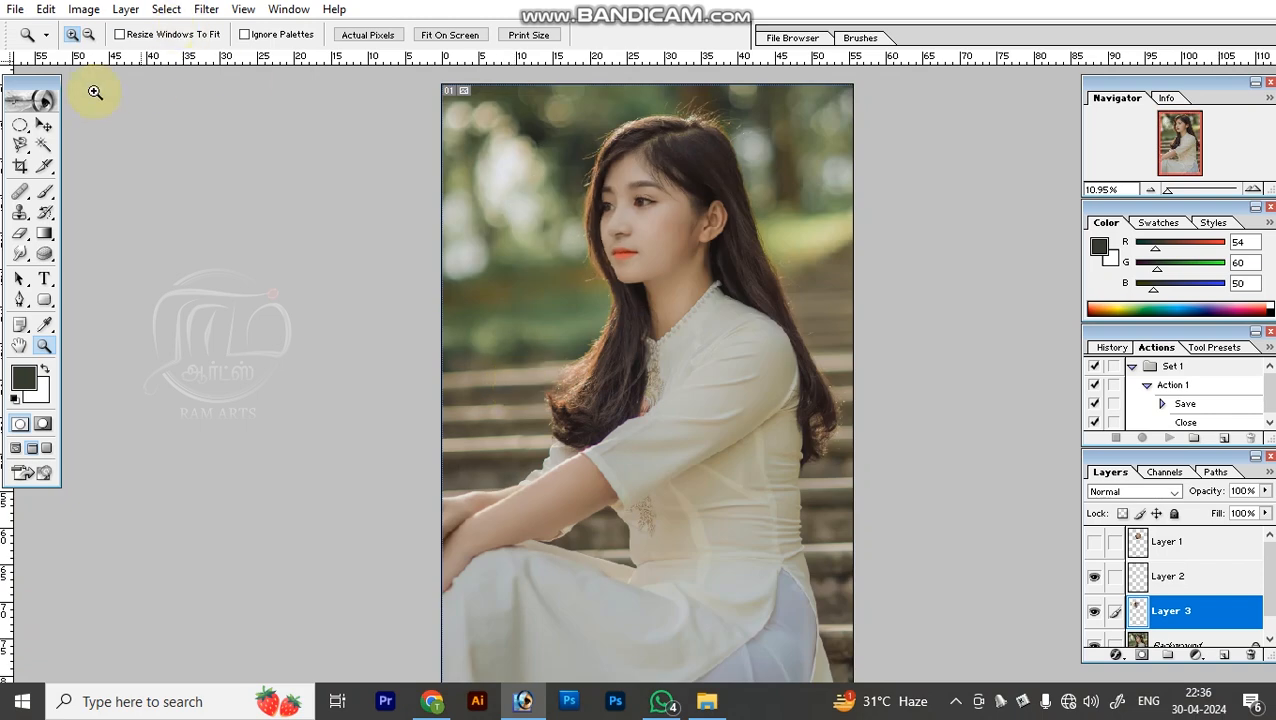
Set the Elliptical Marquee feather to 20 px, and select the Background layer for another selection on the portrait.
click(22, 124)
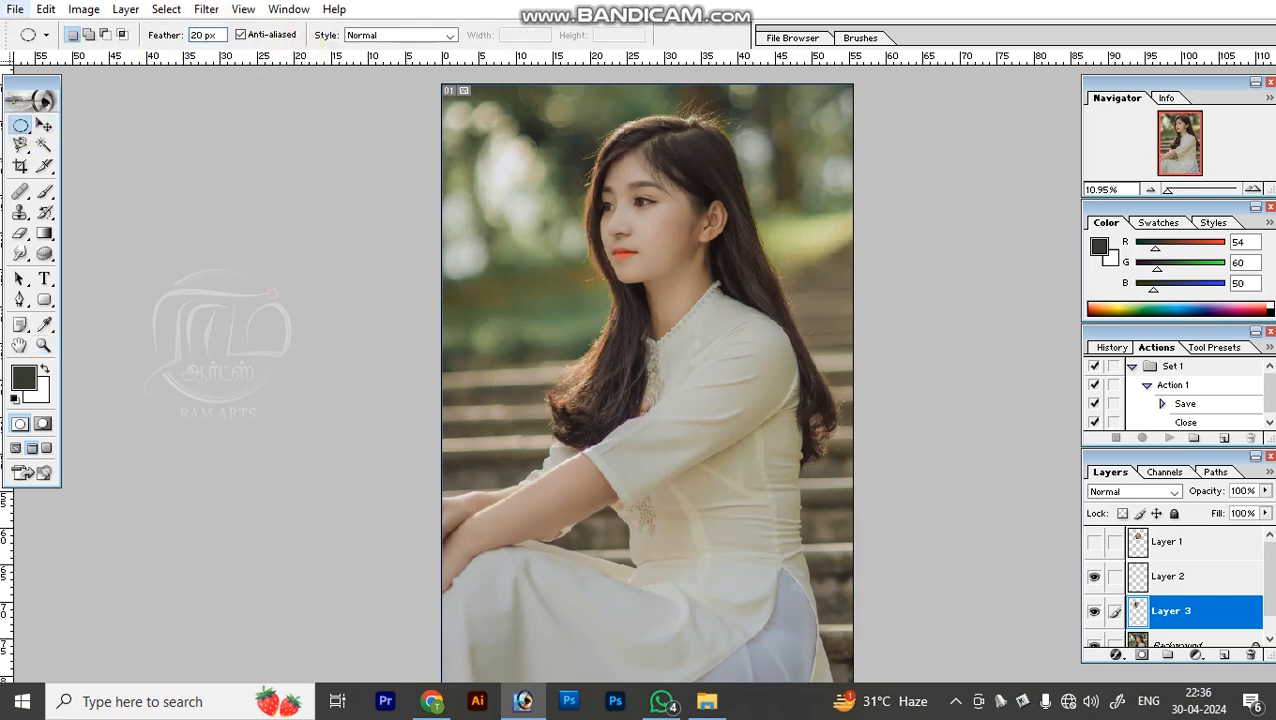
key(z)
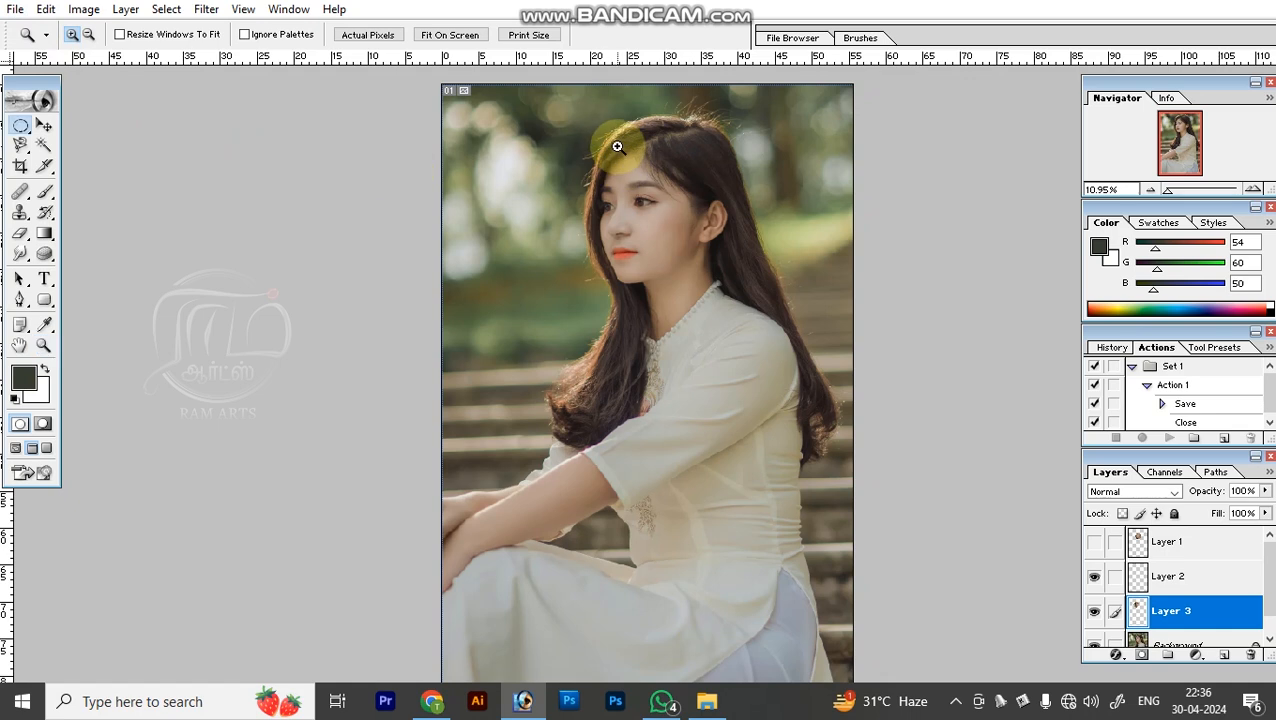
key(z)
drag(522, 132, 778, 340)
key(v)
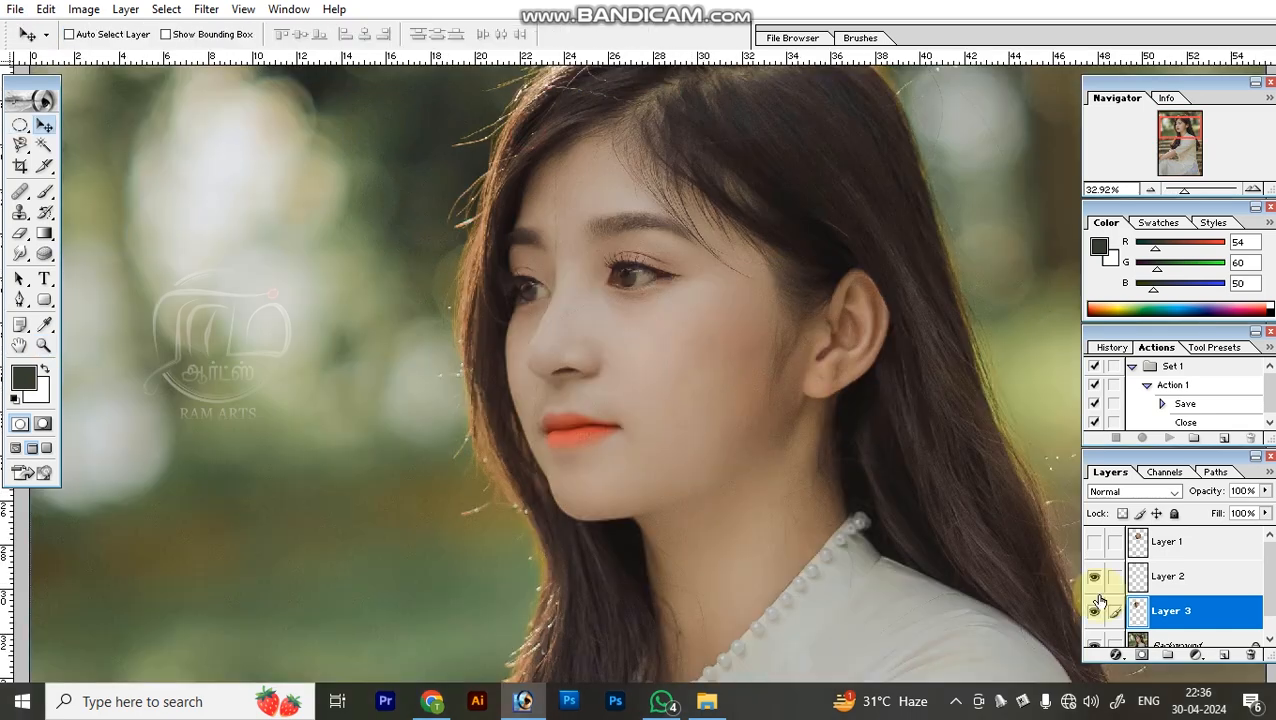
scroll(1100, 603, down, 1)
click(1178, 628)
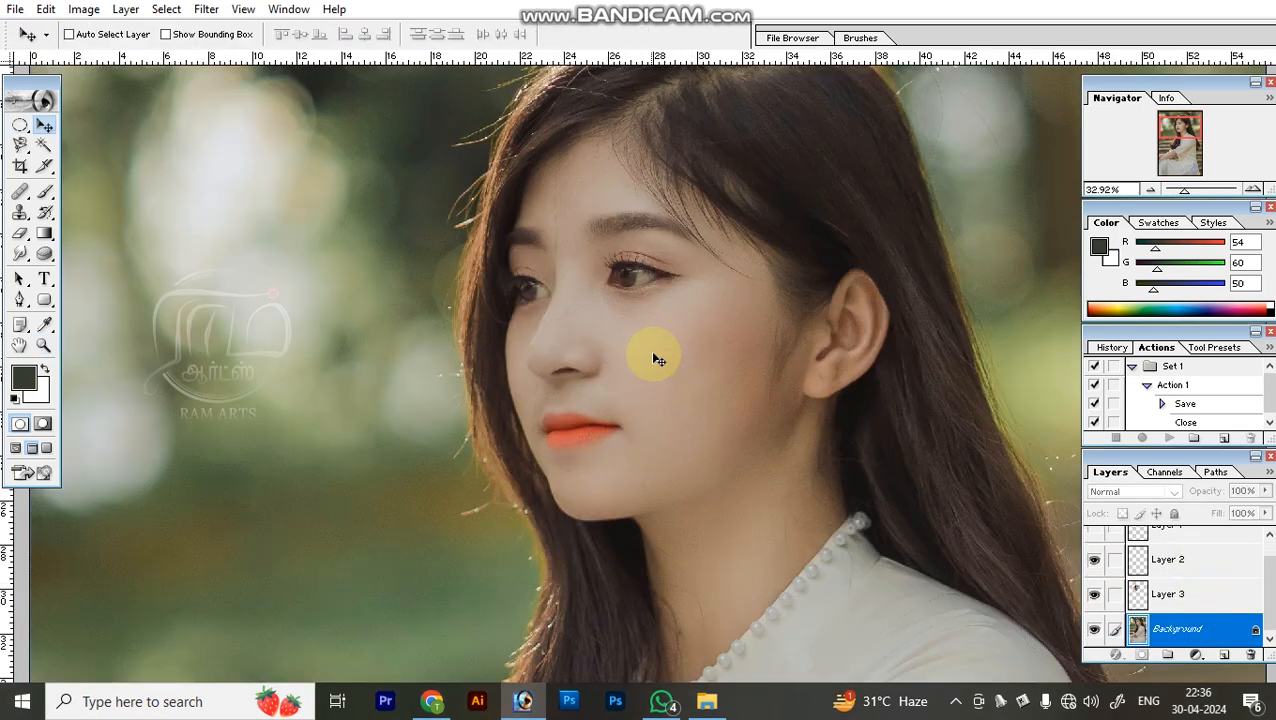
Copy a feathered elliptical selection around the woman's ear to a new layer, and move the copy onto the blurred background before her face.
key(m)
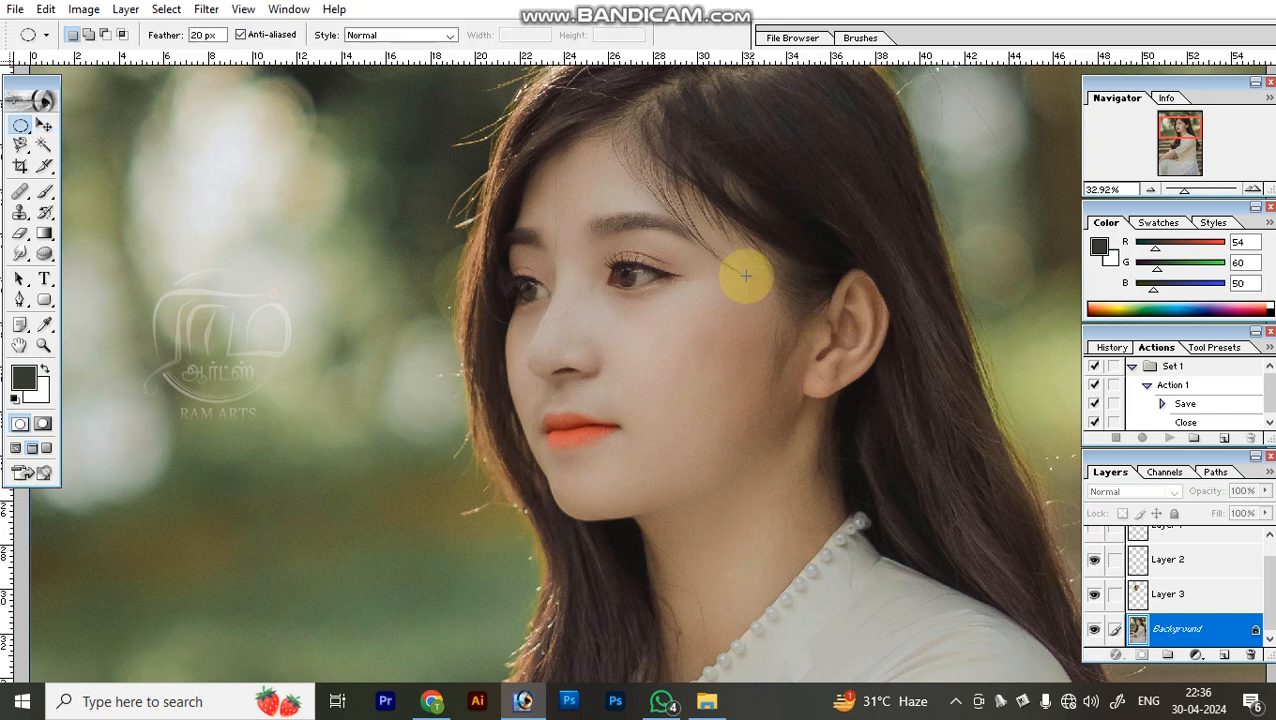
key(v)
drag(945, 470, 703, 401)
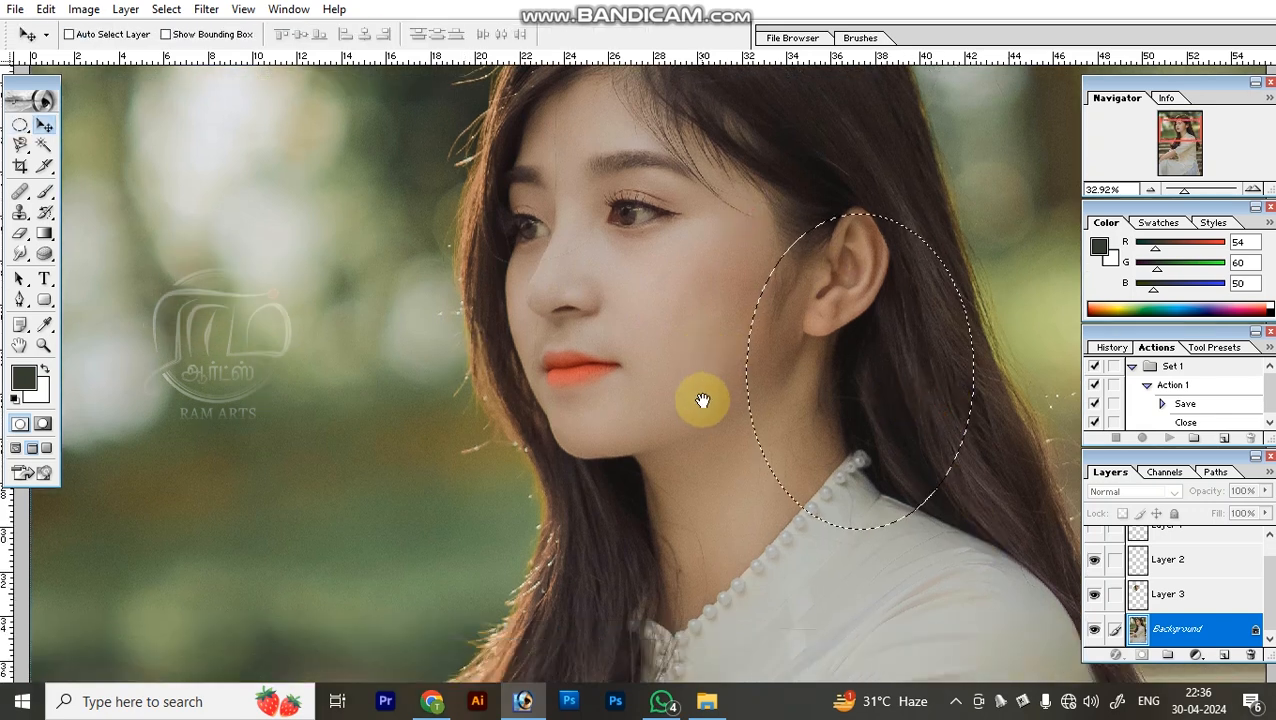
right_click(715, 396)
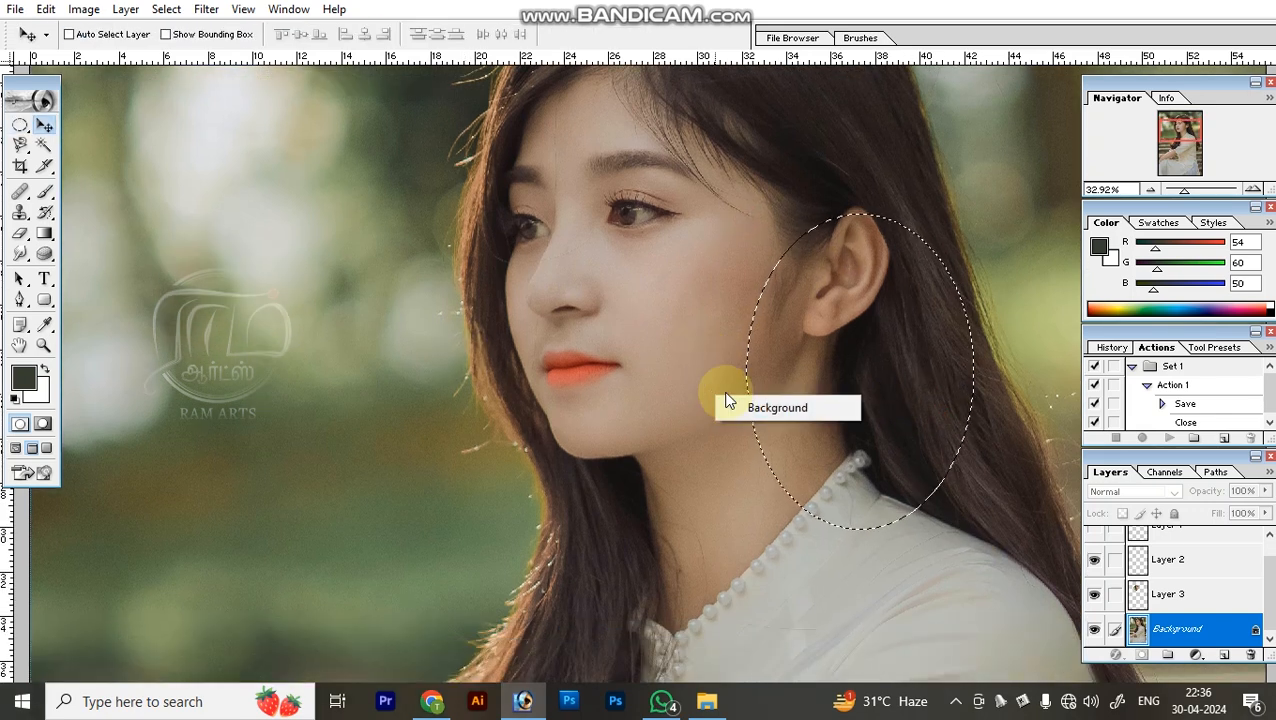
click(744, 407)
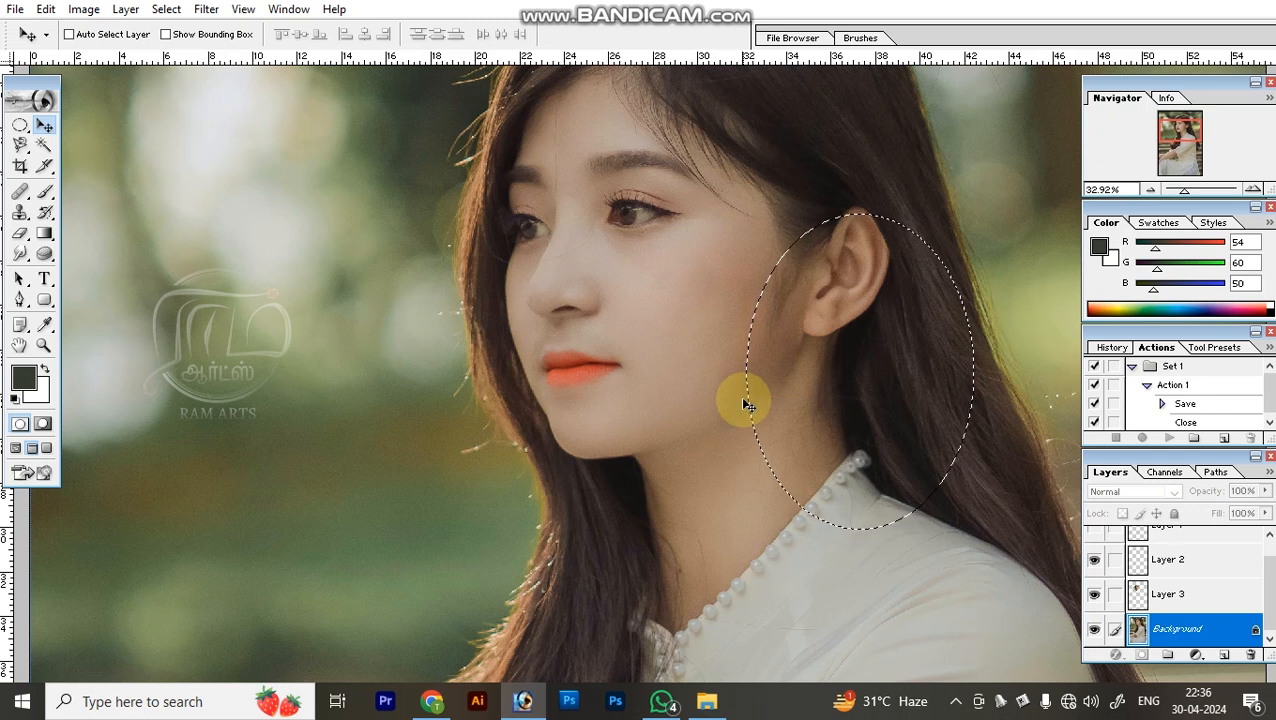
key(ctrl+j)
drag(854, 372, 245, 393)
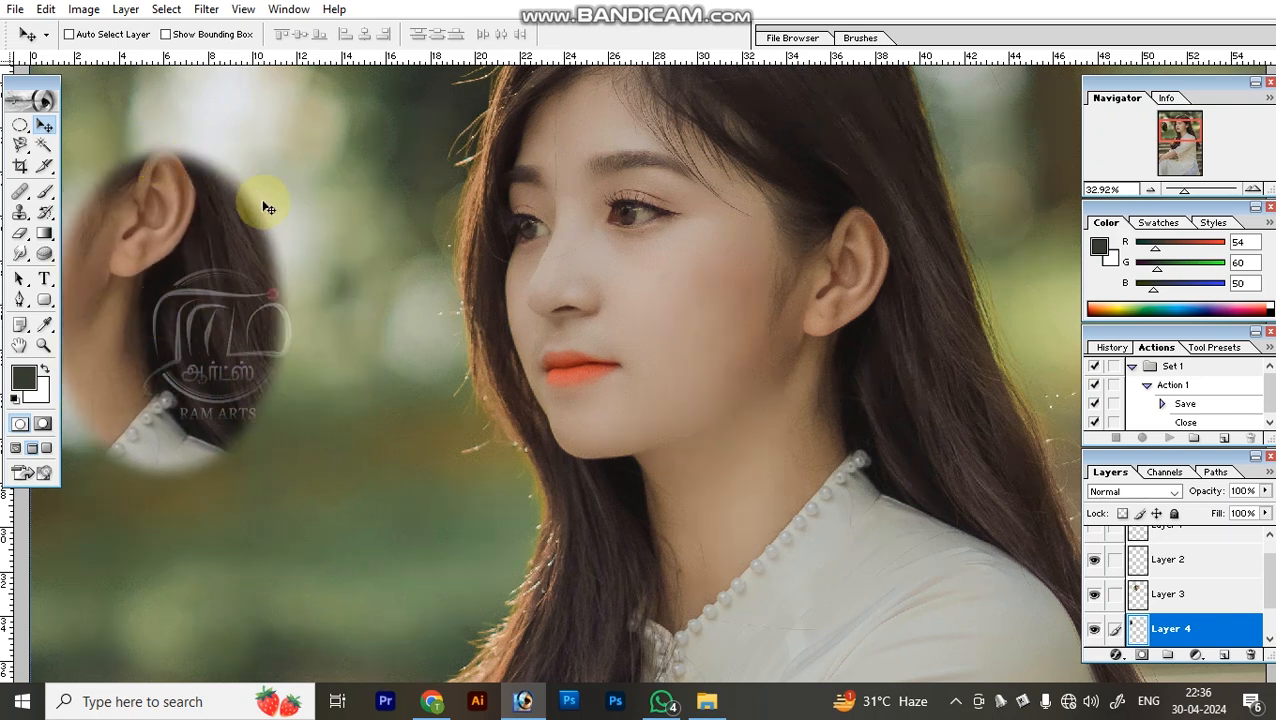
Undo the moves and the feathered ear copy, and clear the elliptical selection.
key(ctrl+alt+z)
key(ctrl+alt+z)
key(ctrl+alt+z)
key(ctrl+alt+z)
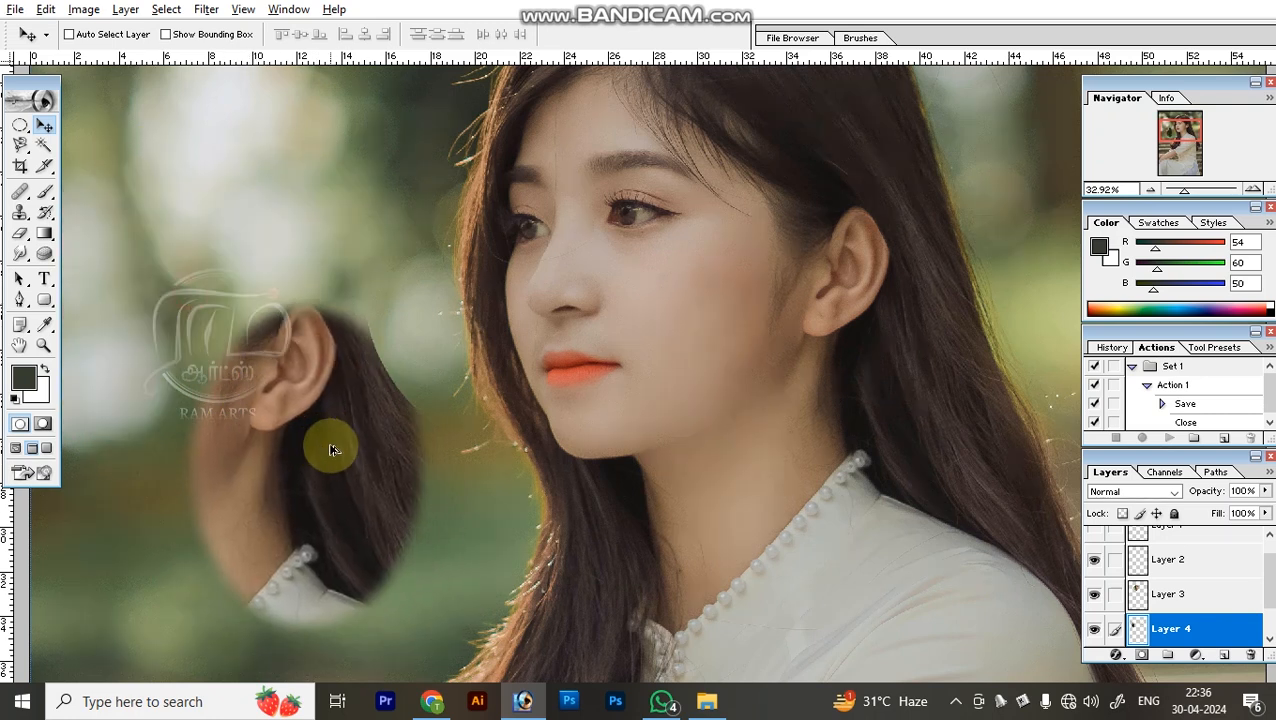
key(ctrl+d)
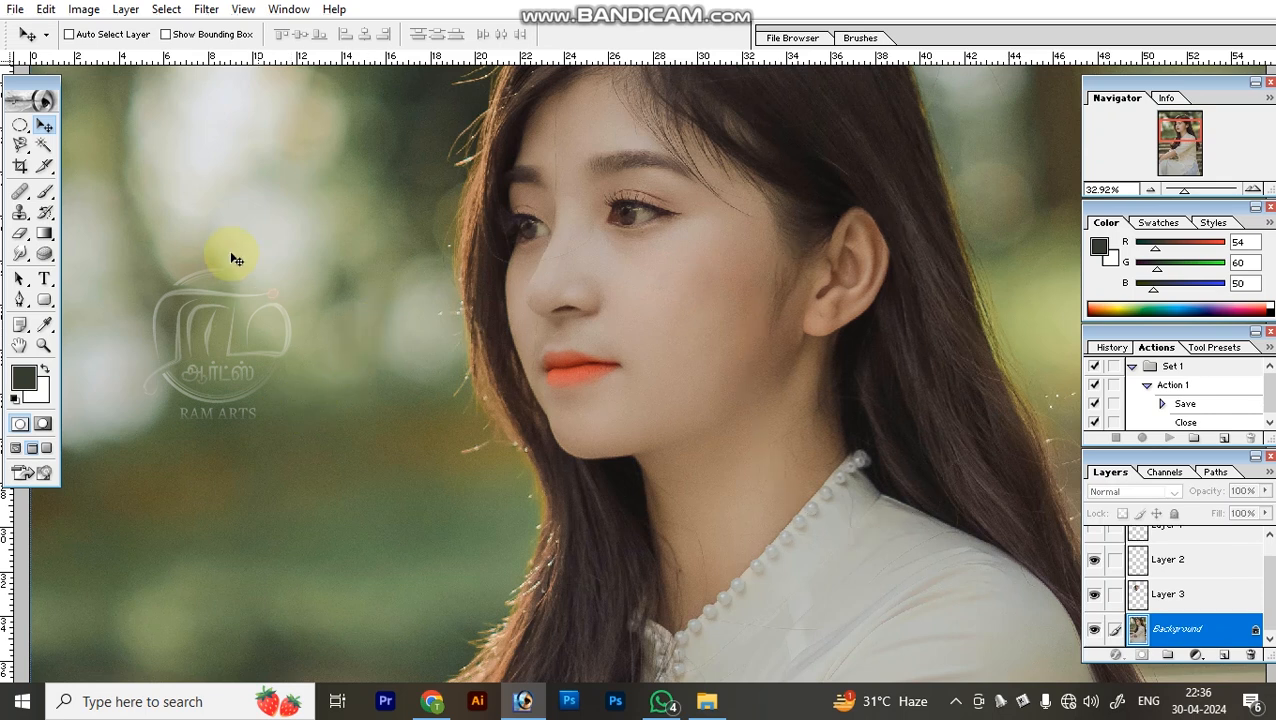
Review the marquee, Move, lasso, Magic Wand, Slice, Crop, Clone Stamp, Healing Brush, Gradient and History Brush tools and their options.
click(20, 125)
click(44, 128)
click(20, 145)
click(44, 145)
click(44, 166)
click(20, 166)
click(20, 212)
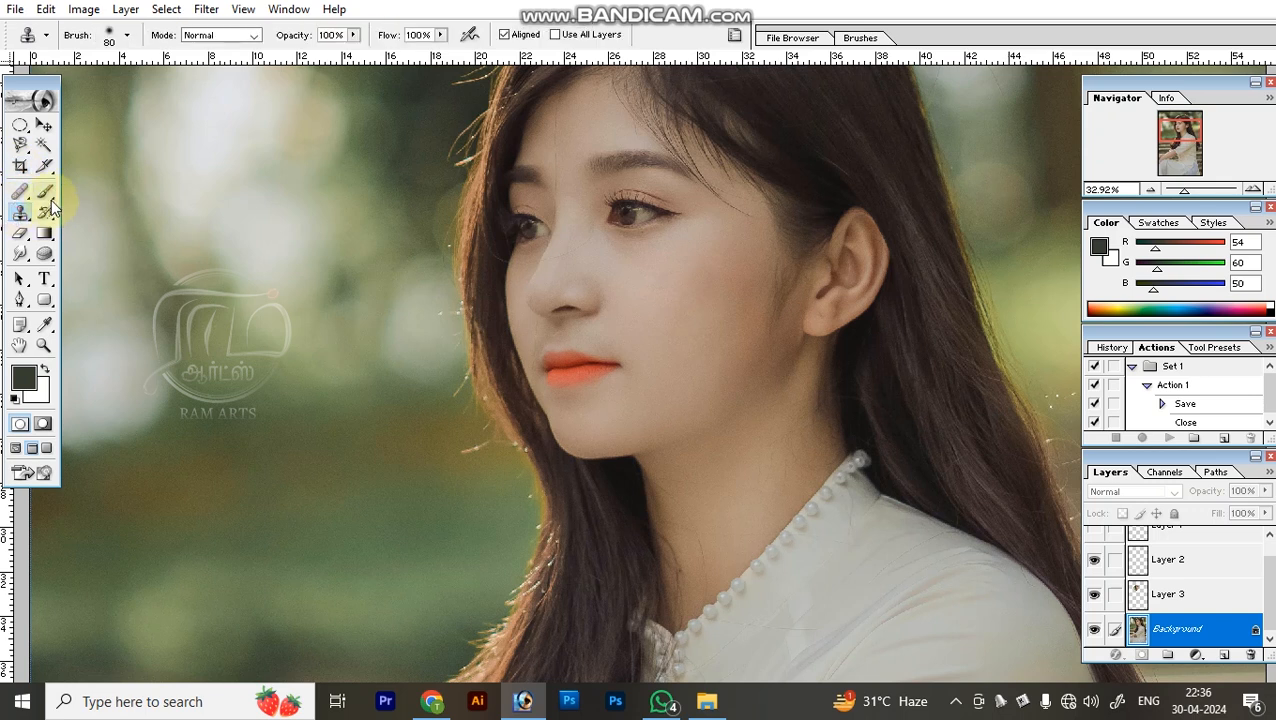
click(20, 197)
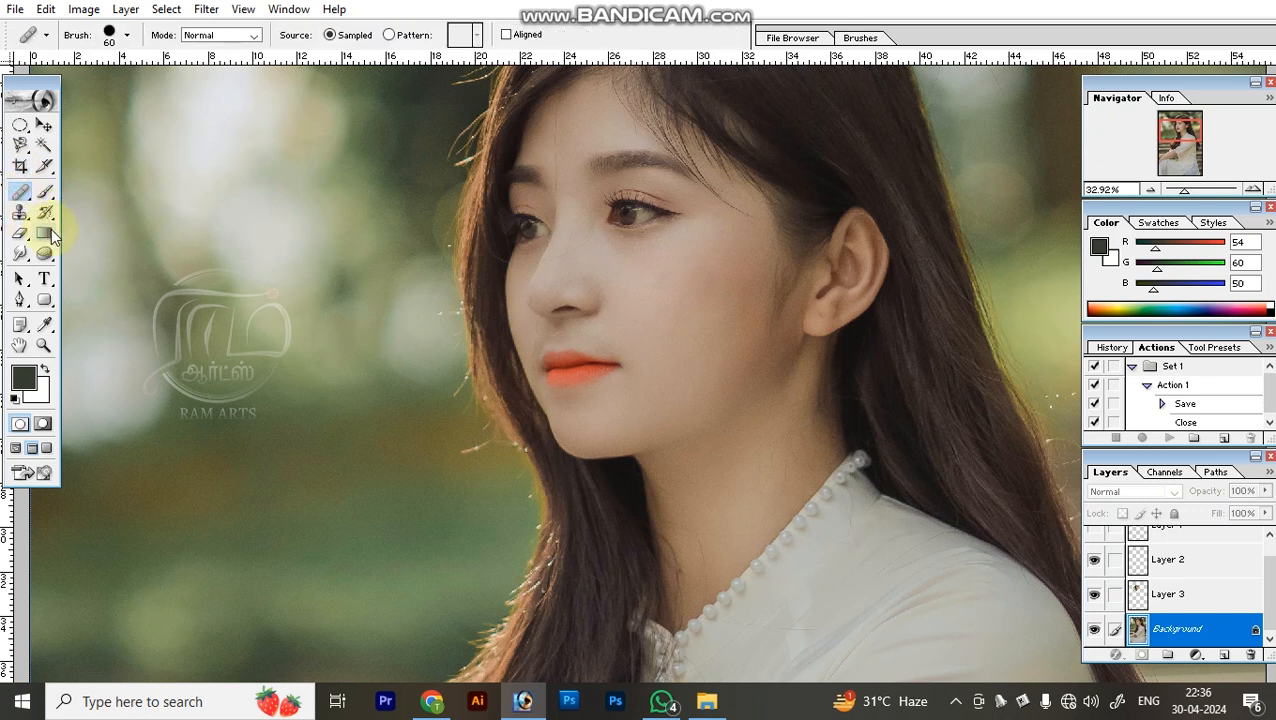
click(45, 233)
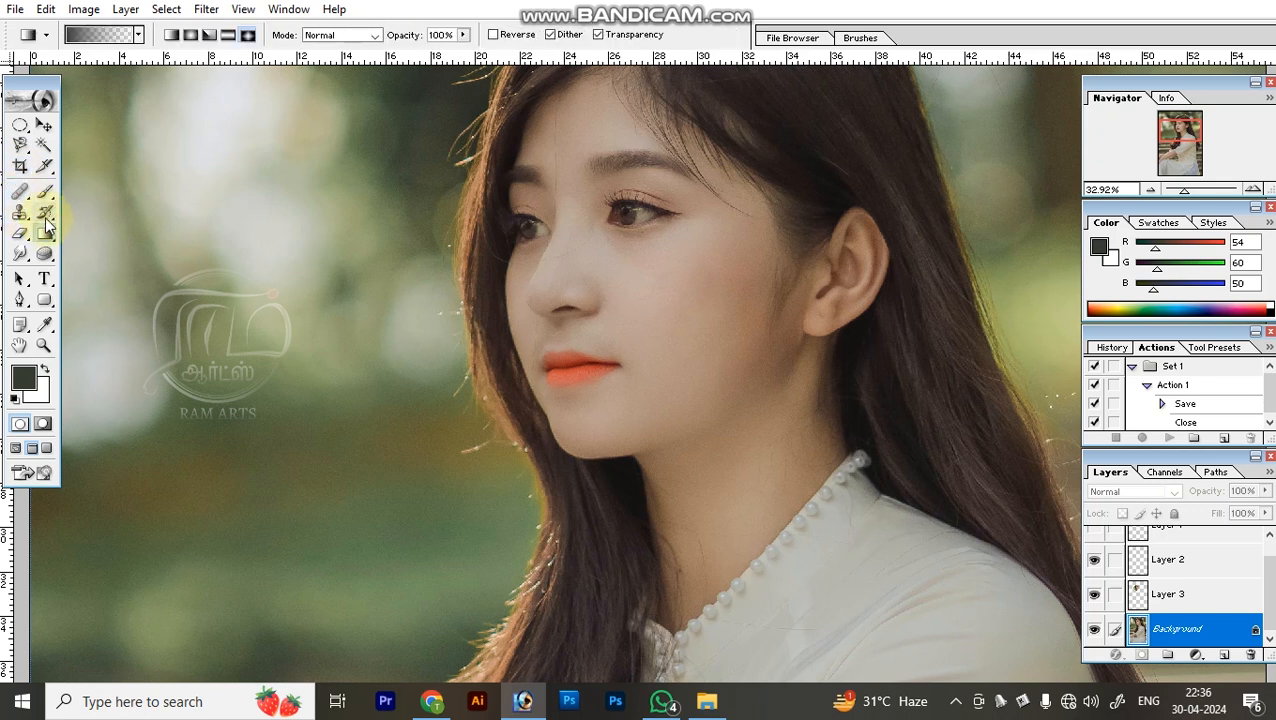
click(44, 216)
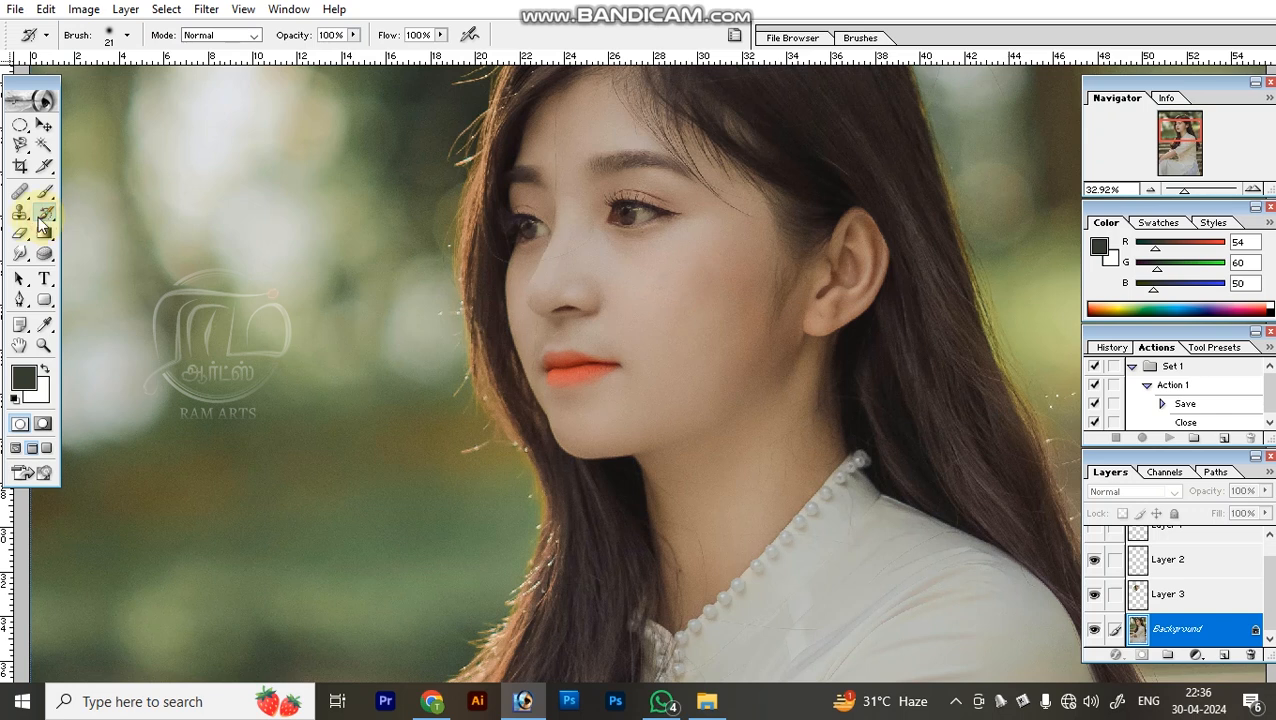
click(44, 125)
click(37, 146)
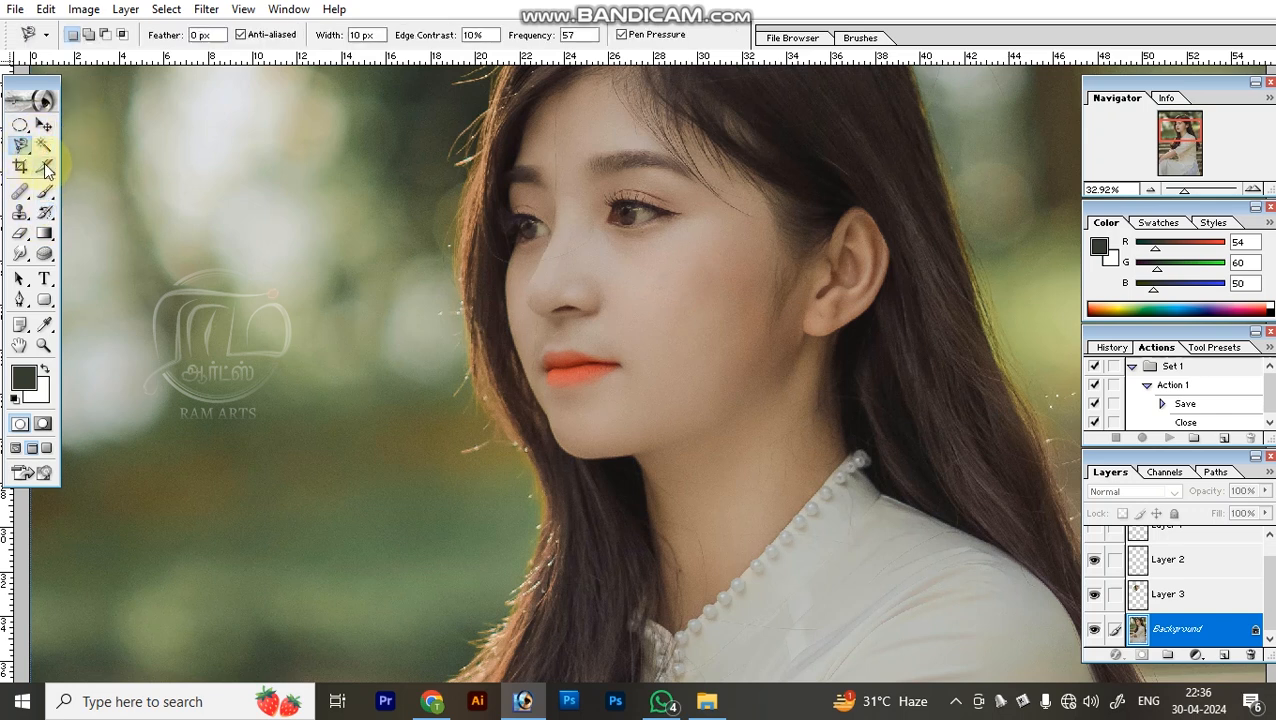
click(46, 168)
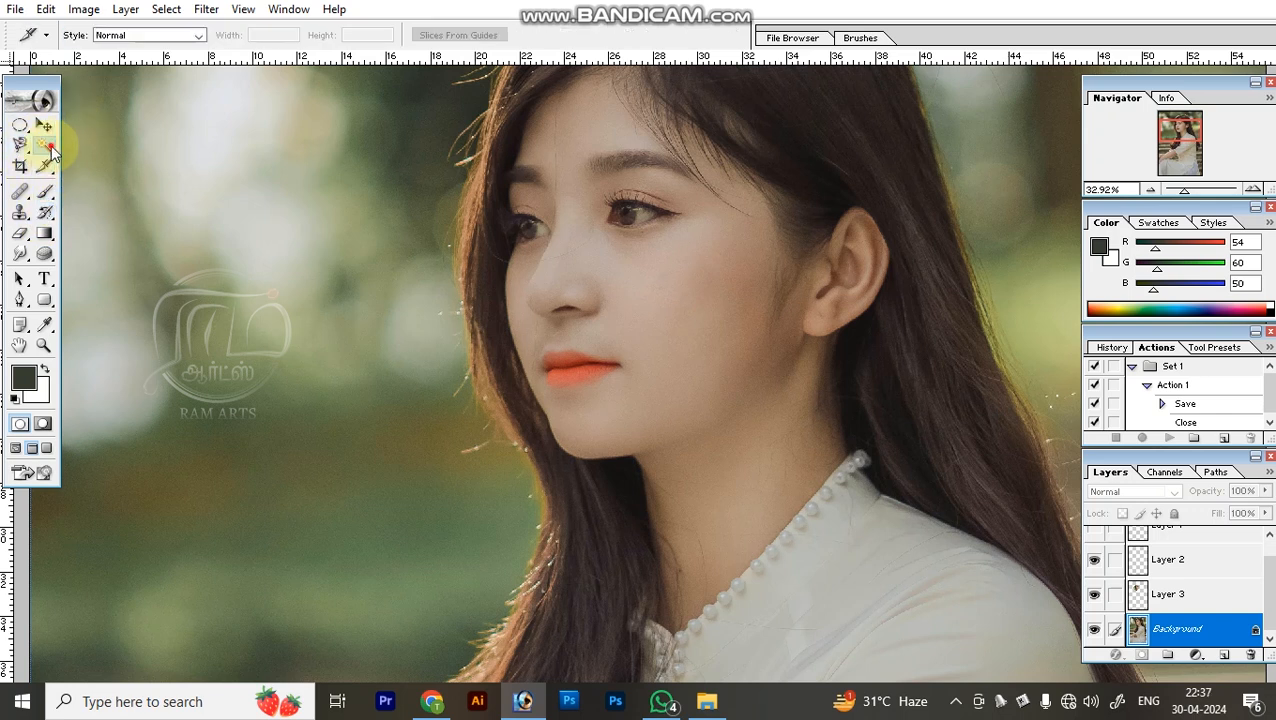
click(46, 146)
click(20, 168)
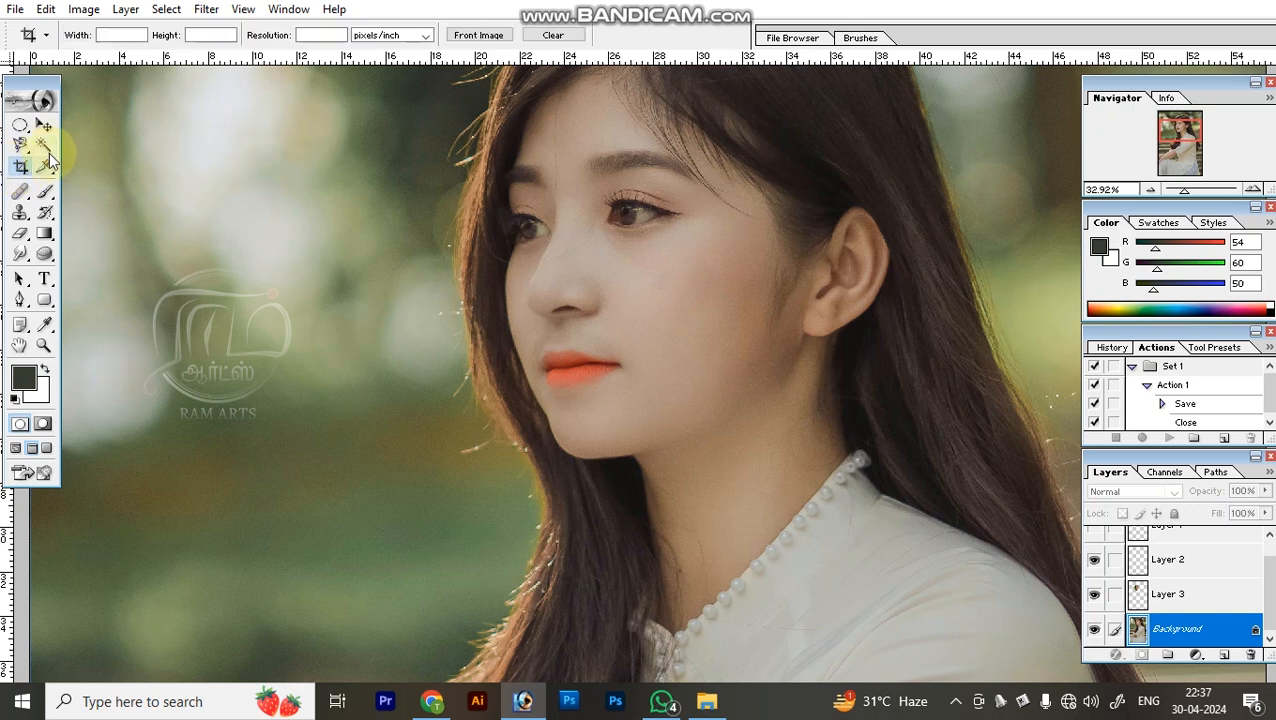
Select the facial skin with the Magic Wand, reselect it with the tolerance set to 50, and deselect.
click(47, 147)
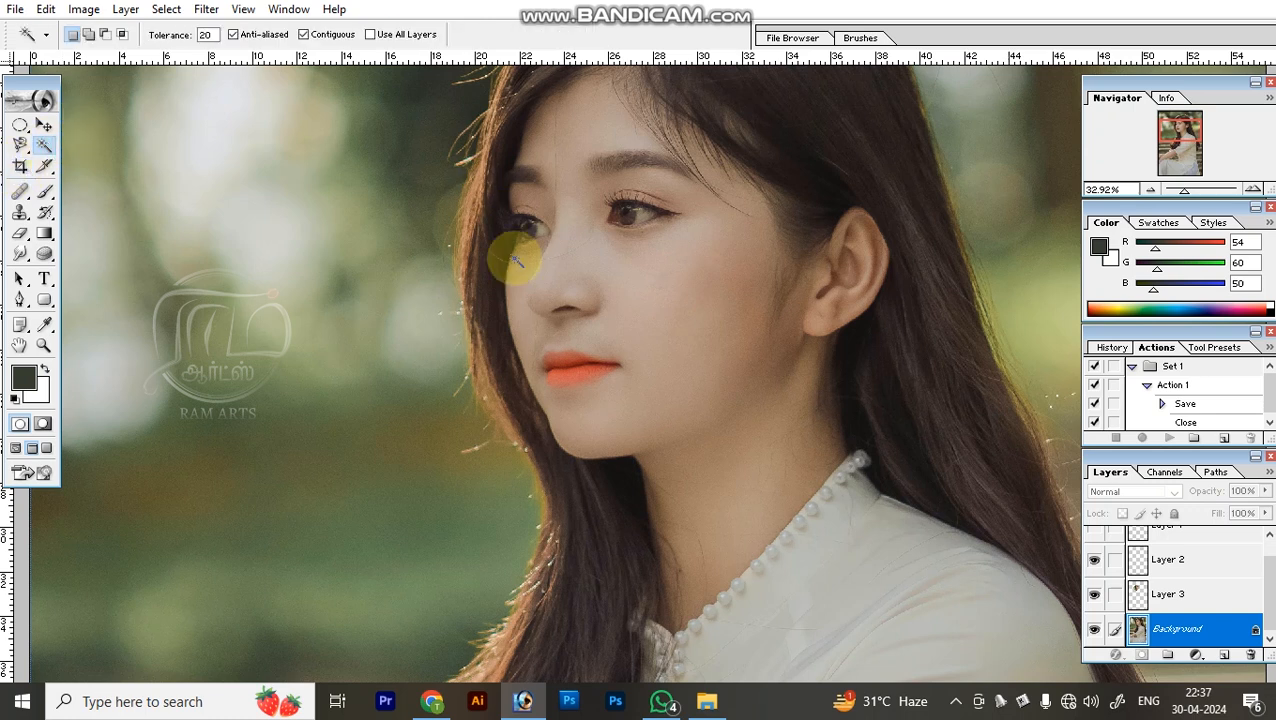
click(684, 293)
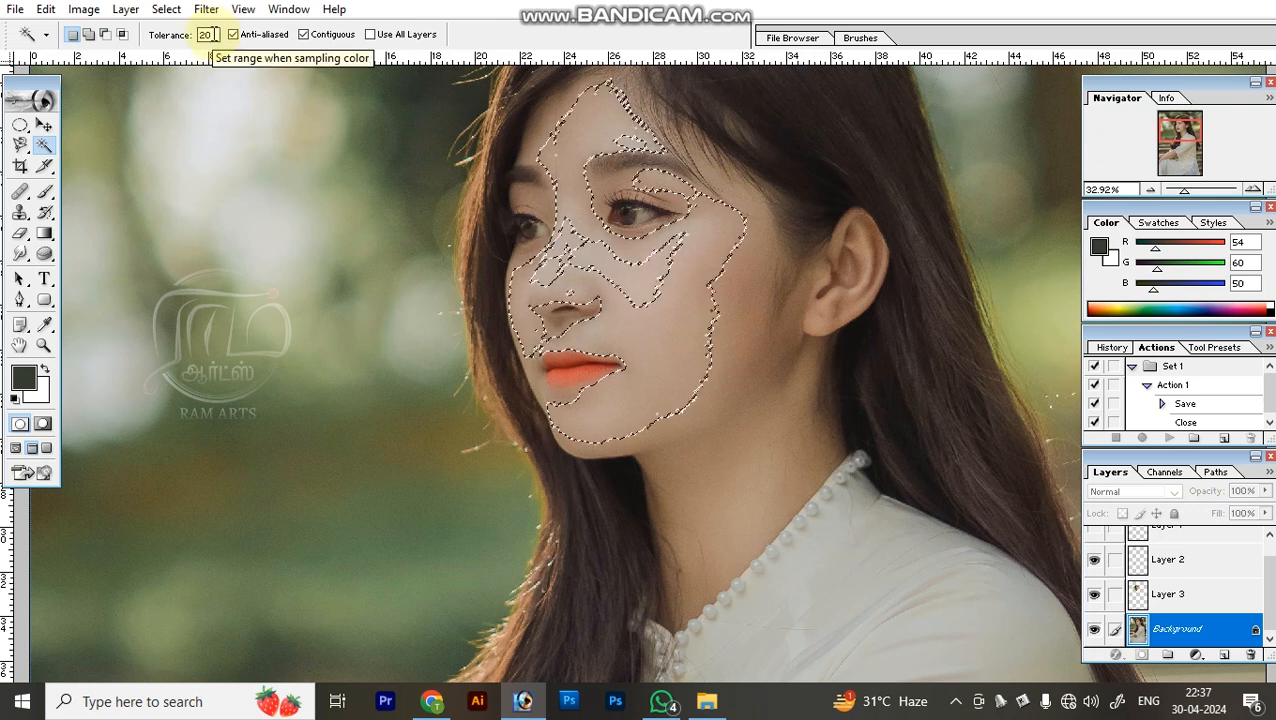
double_click(209, 35)
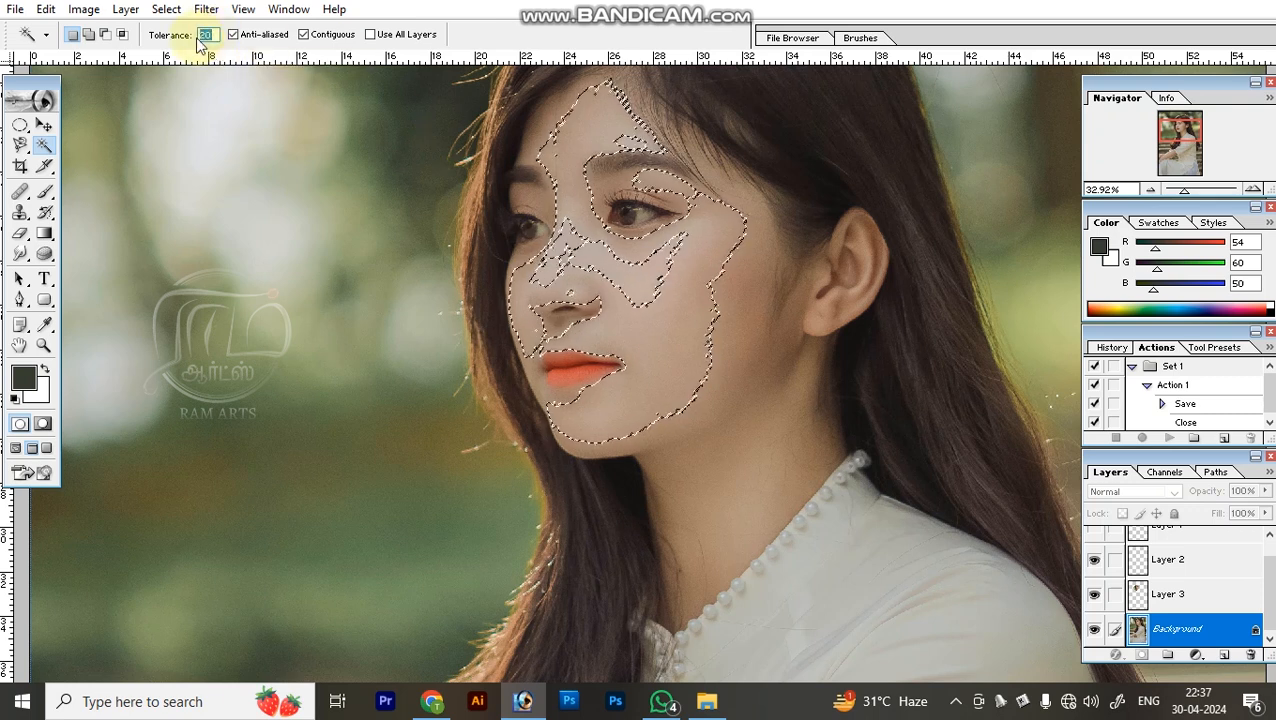
text(5)
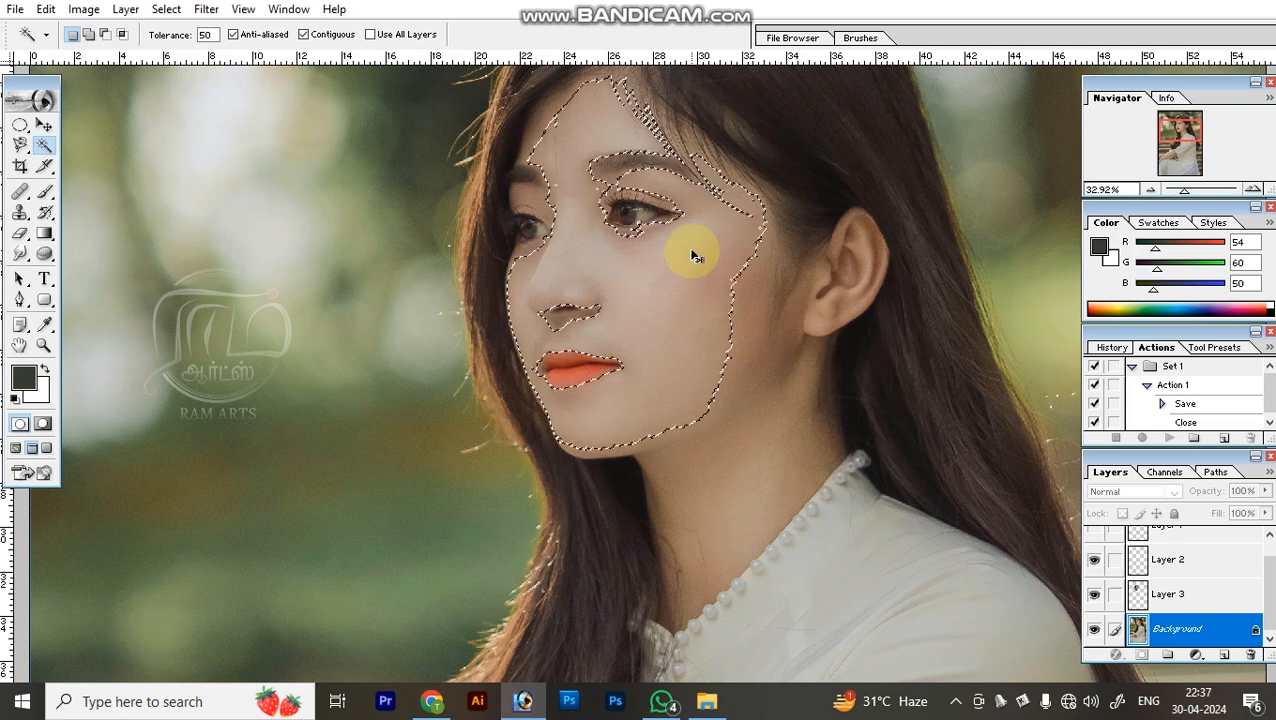
key(ctrl+d)
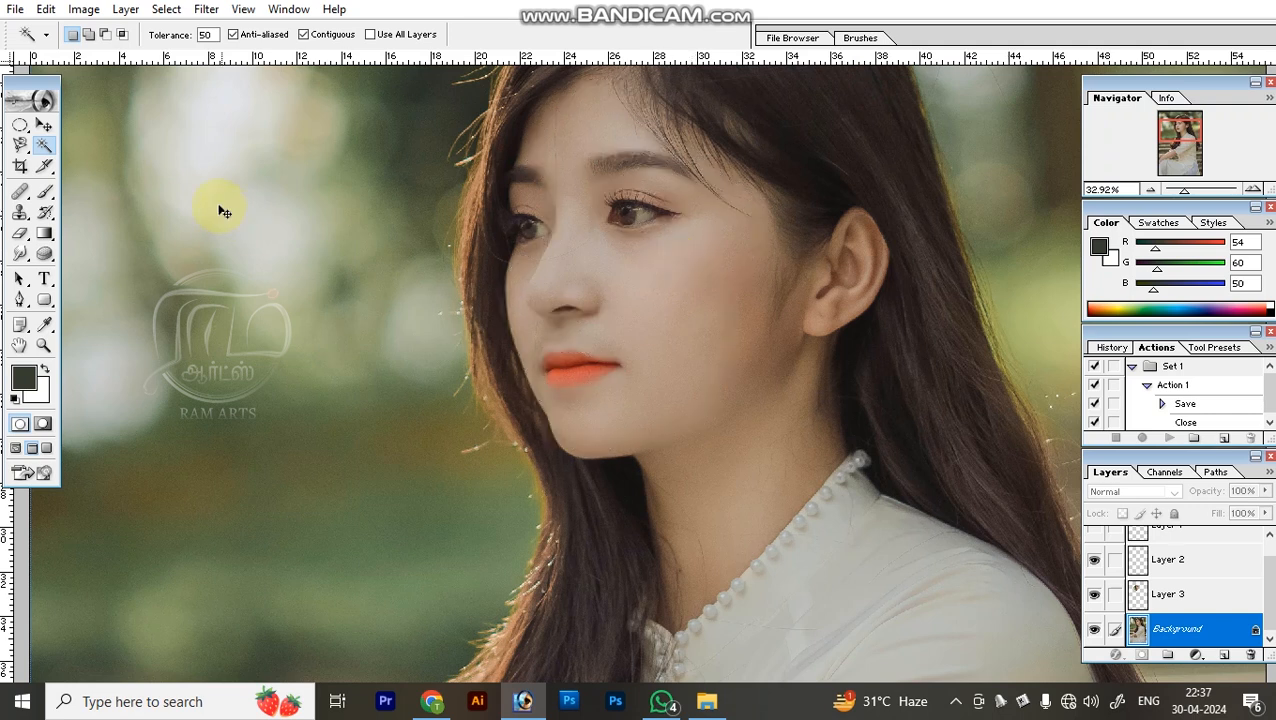
key(ctrl+minus)
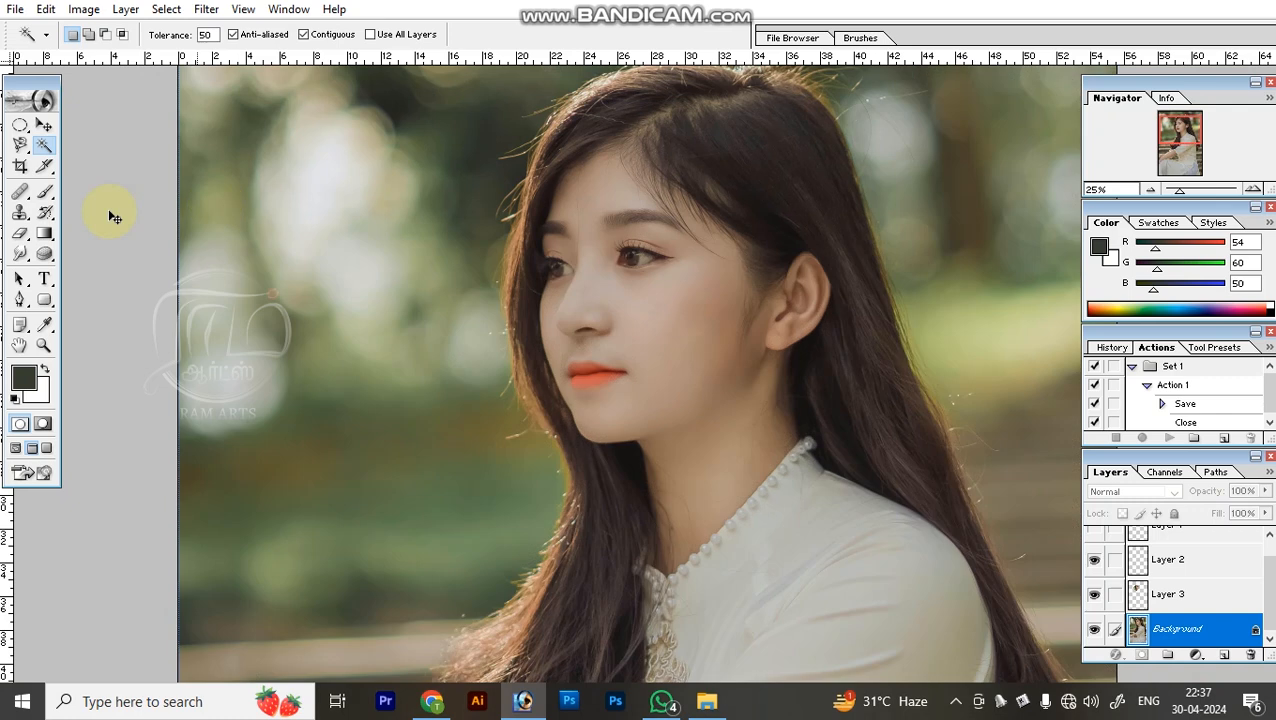
click(22, 191)
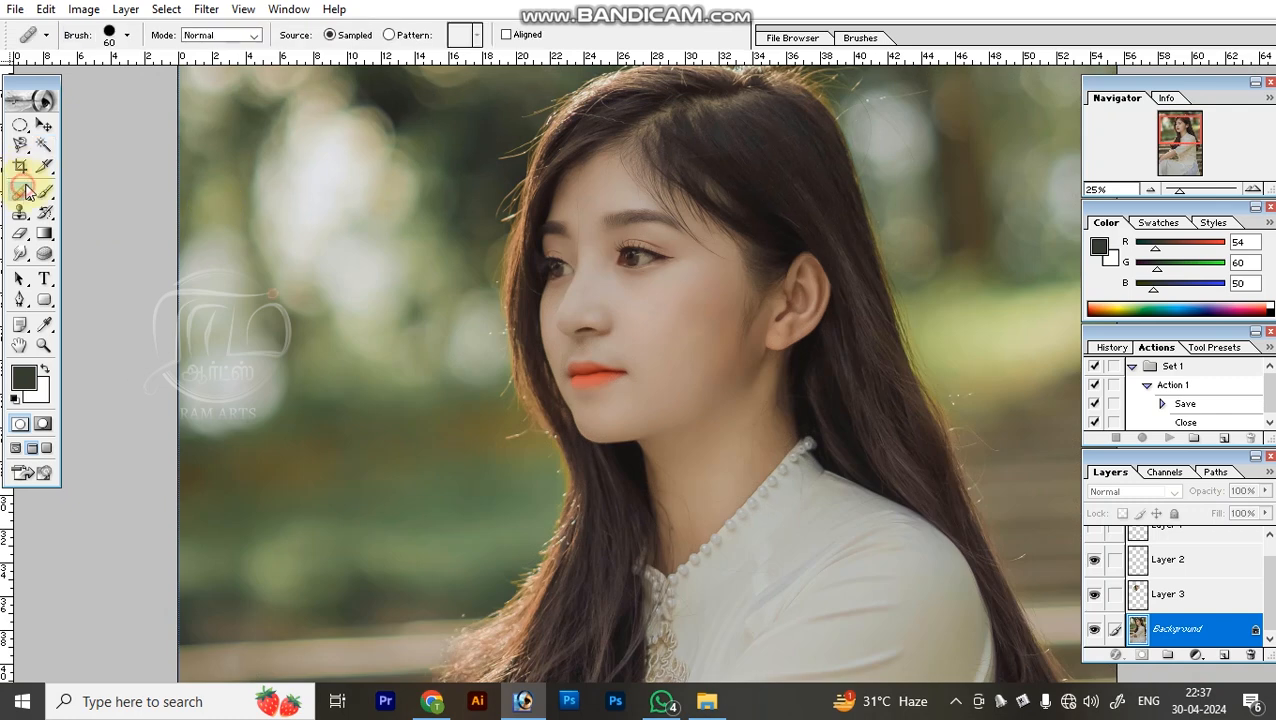
key(s)
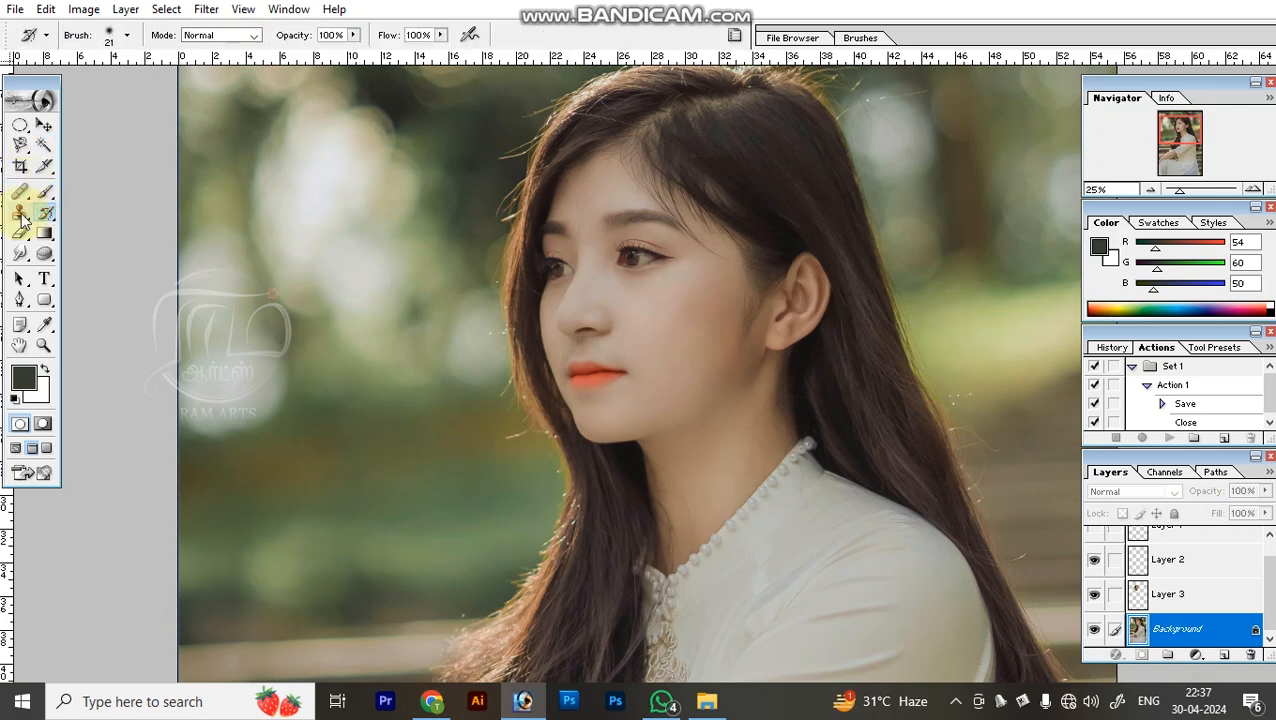
click(22, 254)
click(44, 234)
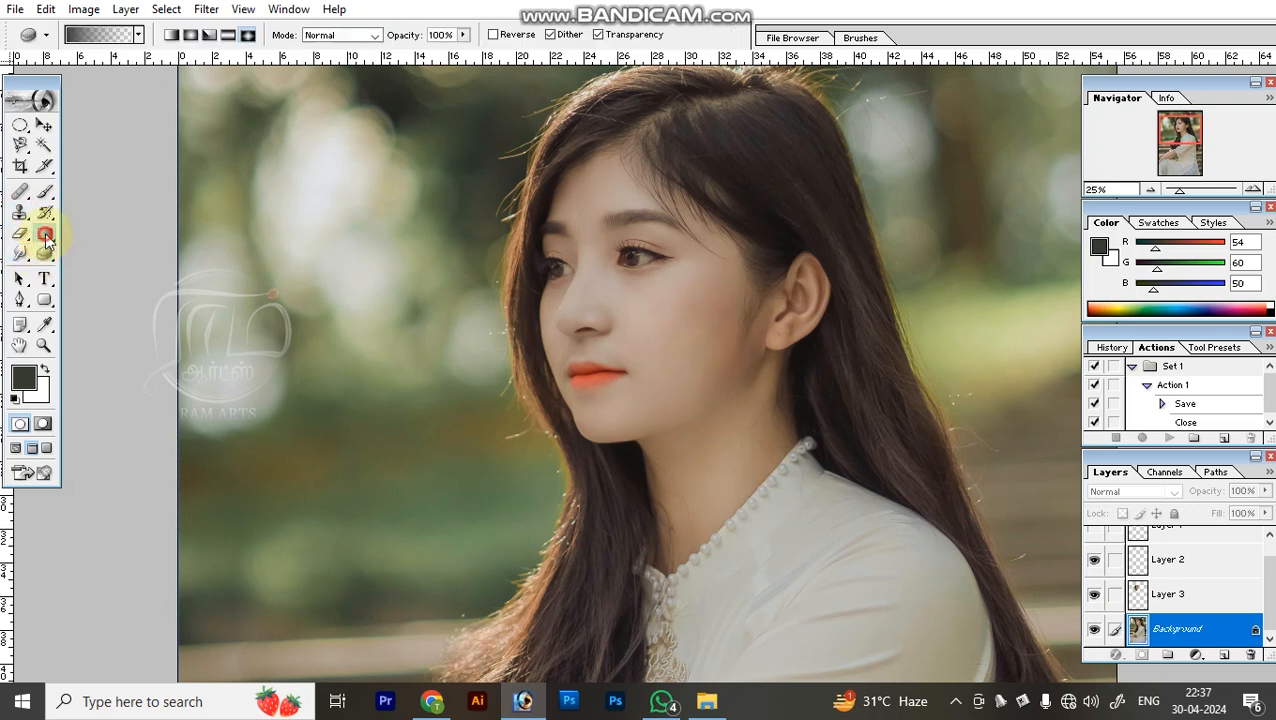
Enlarge the Brush to size 800, try a dark stroke beside the face on the Background layer, and undo the stroke.
click(48, 199)
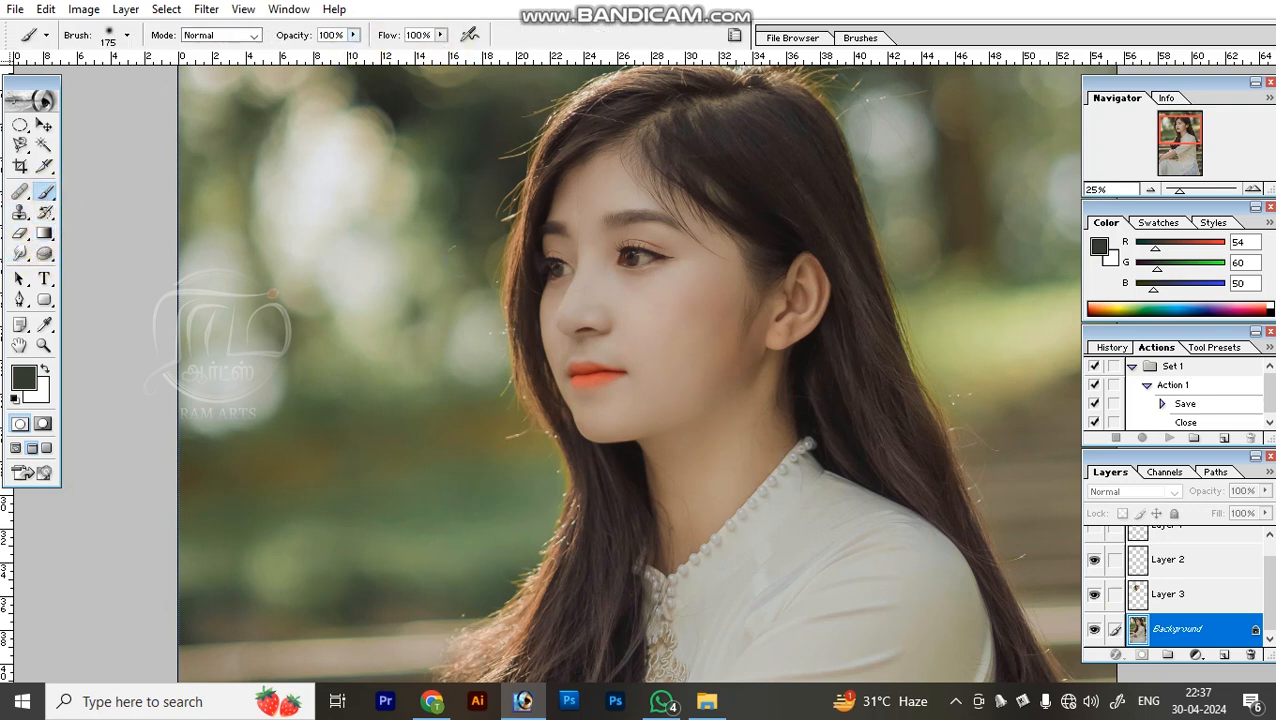
key(bracketright)
key(bracketright)
key(bracketright)
key(bracketright)
mouse_move(680, 350)
mouse_down()
mouse_move(698, 299)
mouse_move(758, 268)
mouse_up()
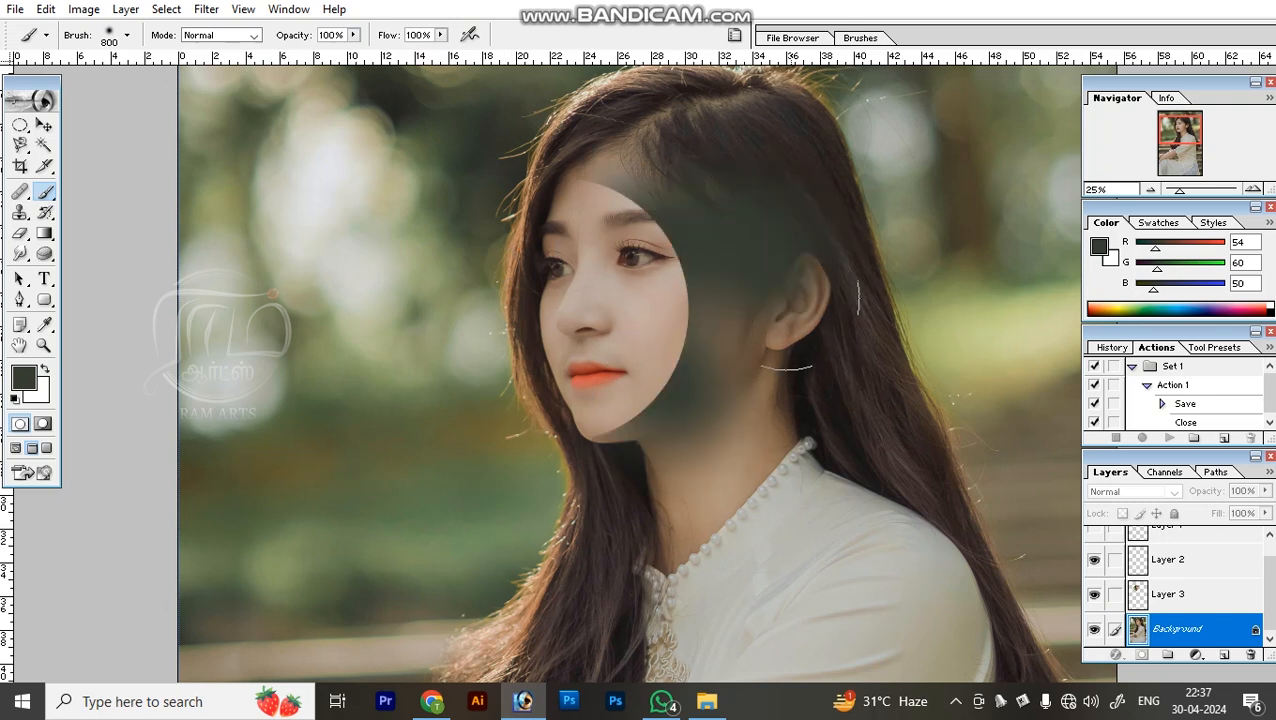
key(ctrl+z)
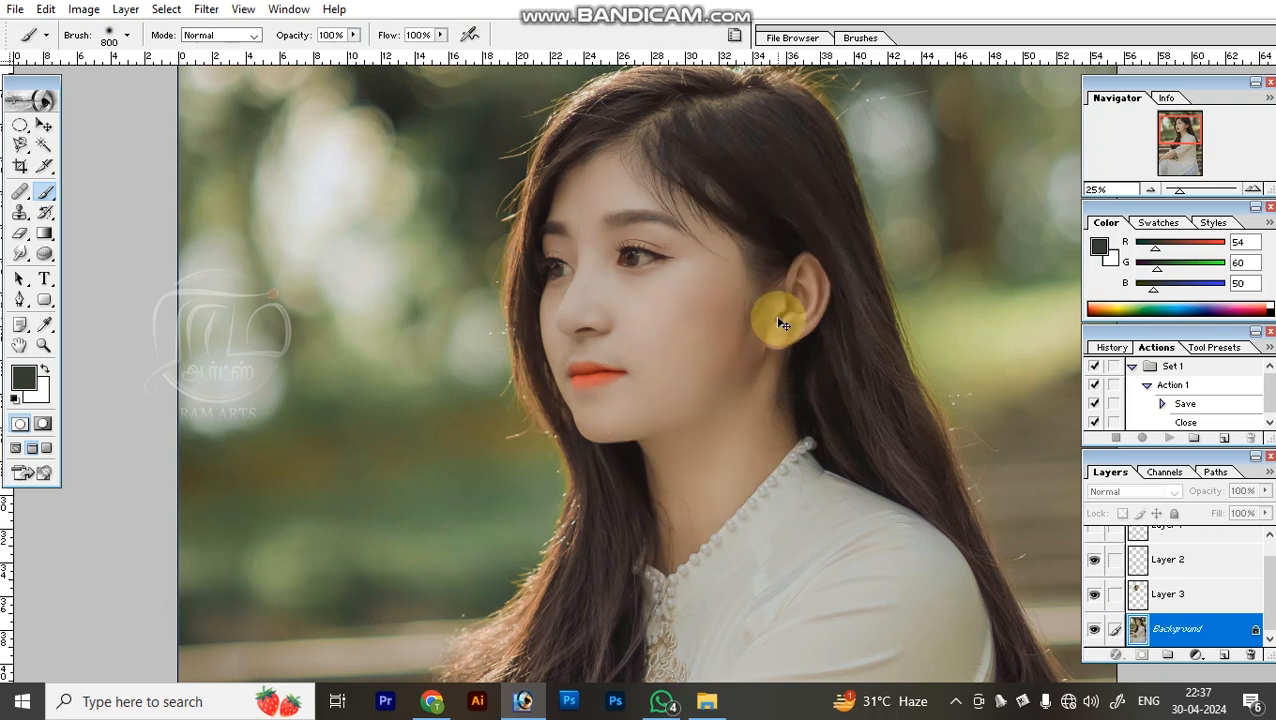
Paint a broad dark stroke around the woman's hair and shoulder on a new layer, and bring that layer to the front over her face.
key(ctrl+shift+n)
key(Return)
mouse_move(600, 446)
mouse_down()
mouse_move(674, 320)
mouse_move(456, 544)
mouse_up()
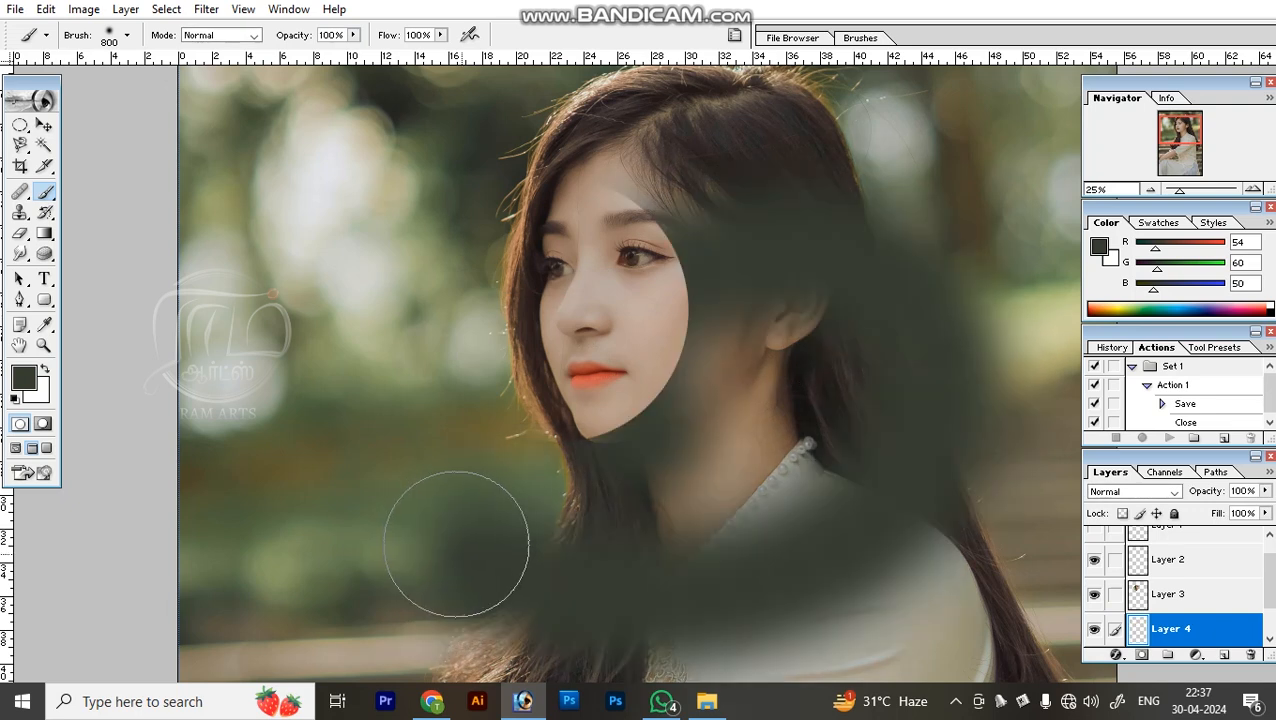
key(ctrl+shift+bracketright)
mouse_move(641, 326)
mouse_down()
mouse_move(740, 367)
mouse_move(621, 265)
mouse_move(582, 273)
mouse_up()
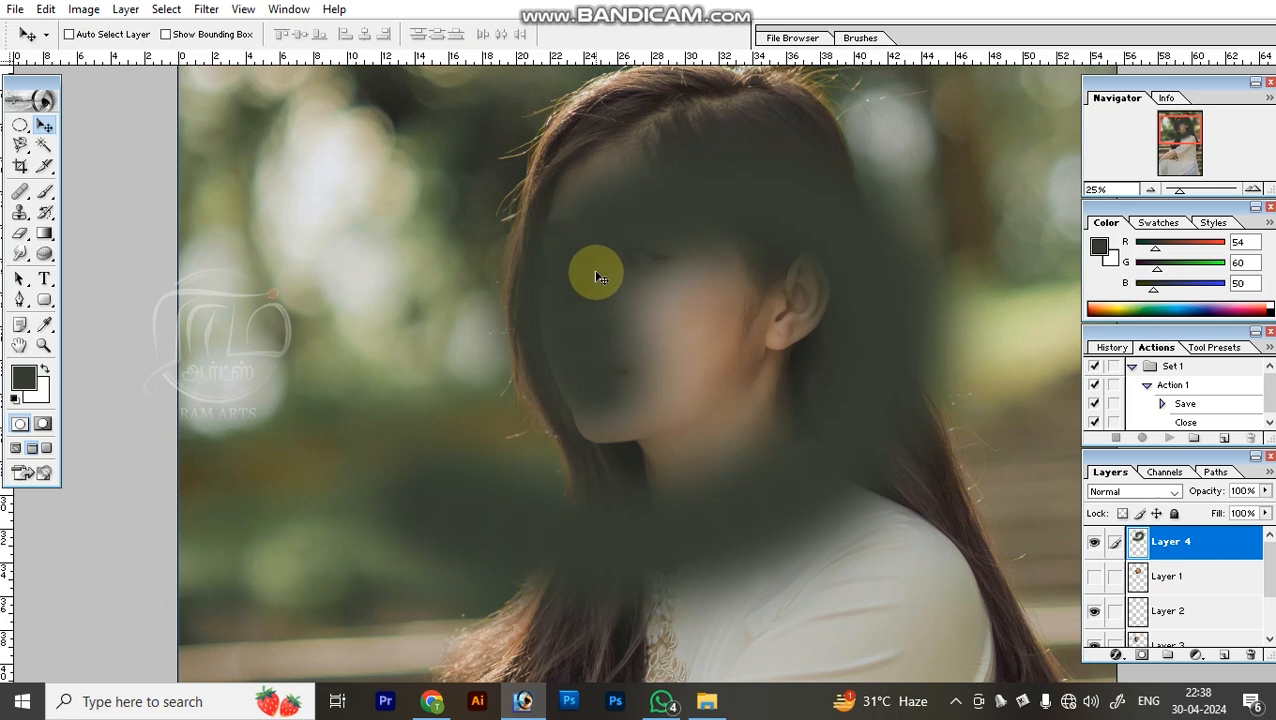
Delete the painted Layer 4 from the portrait.
key(alt+l)
key(l)
key(l)
Set the Brush opacity to 29%, try a stroke from the face across to the hair on Layer 2, and undo it.
key(b)
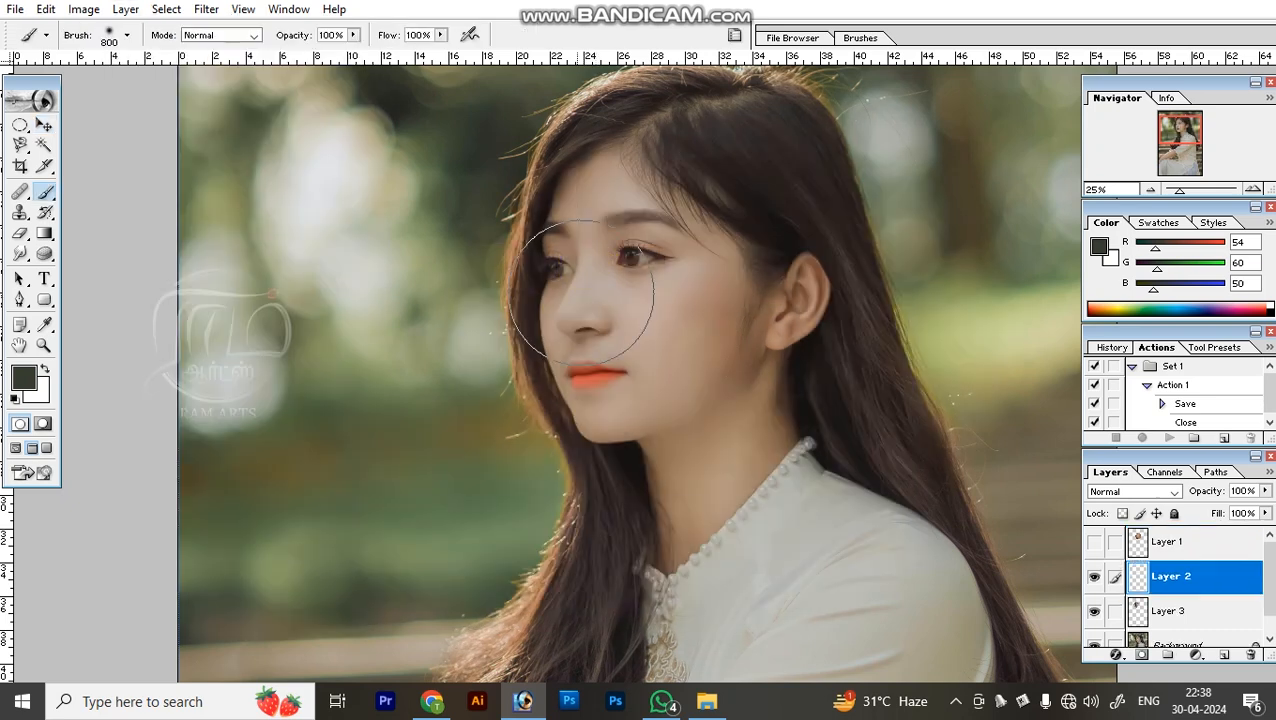
click(355, 35)
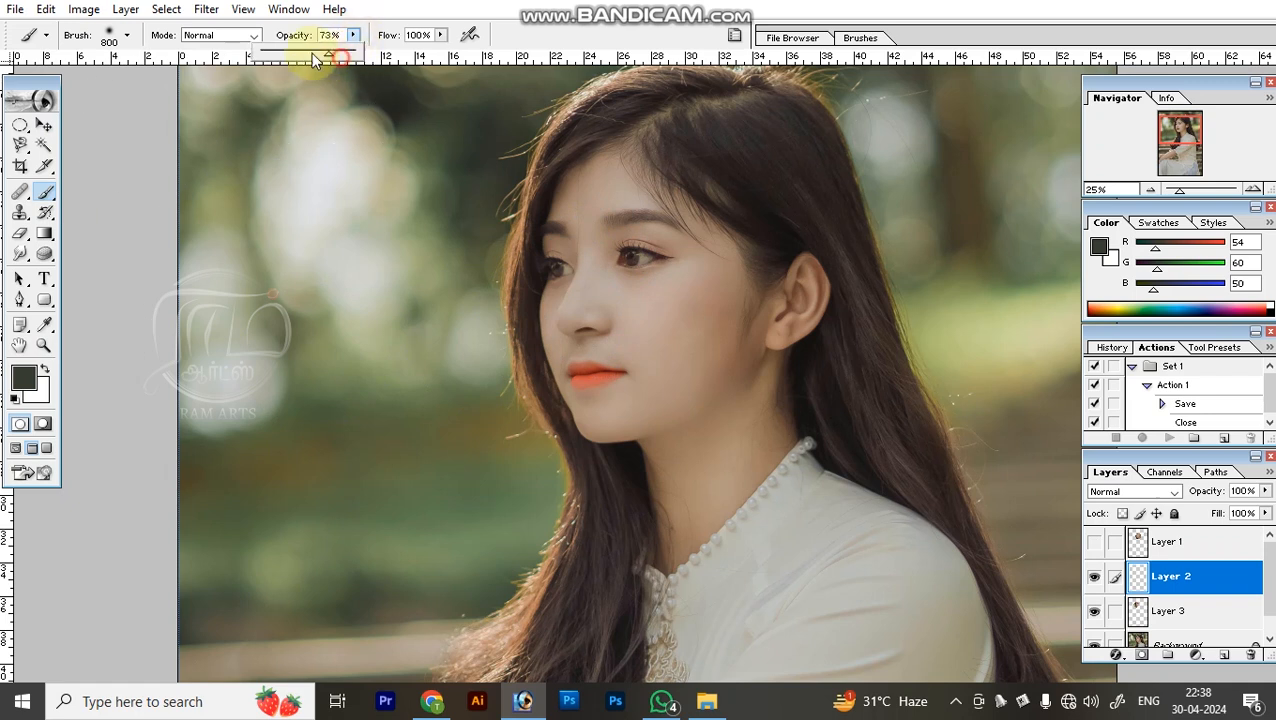
mouse_move(578, 350)
mouse_down()
mouse_move(723, 517)
mouse_move(518, 456)
mouse_move(543, 259)
mouse_move(839, 249)
mouse_up()
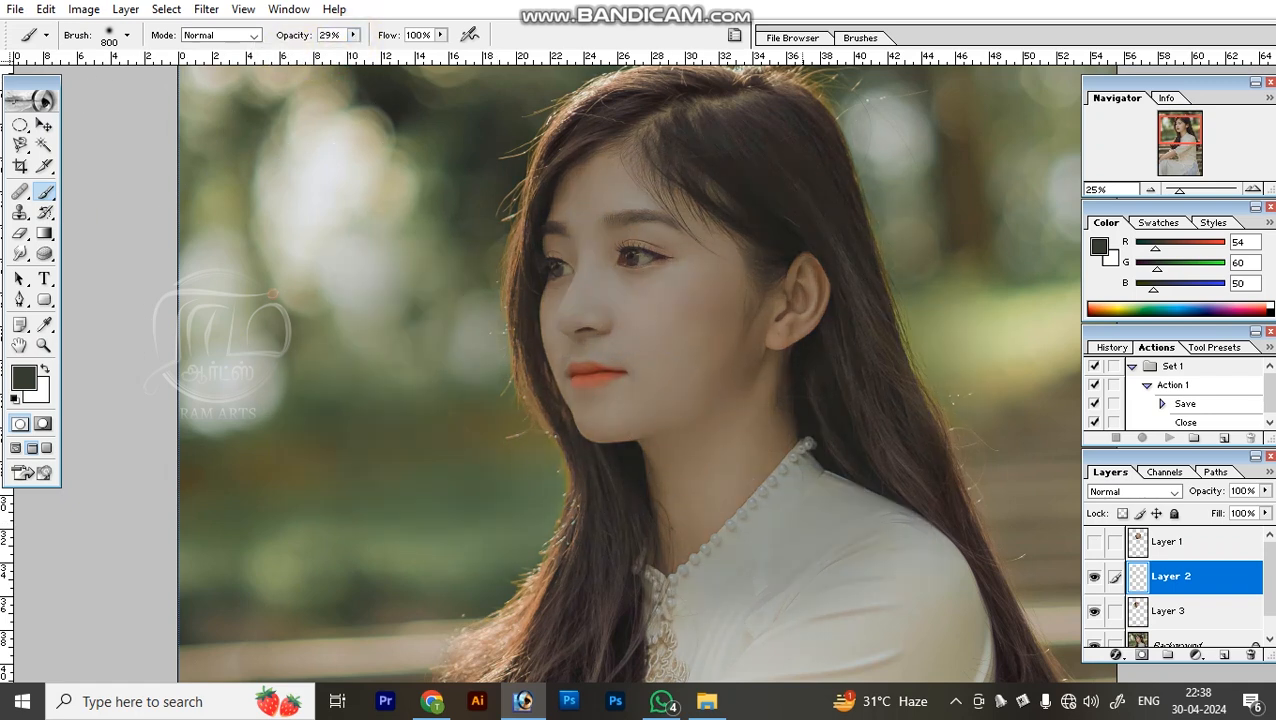
key(ctrl+z)
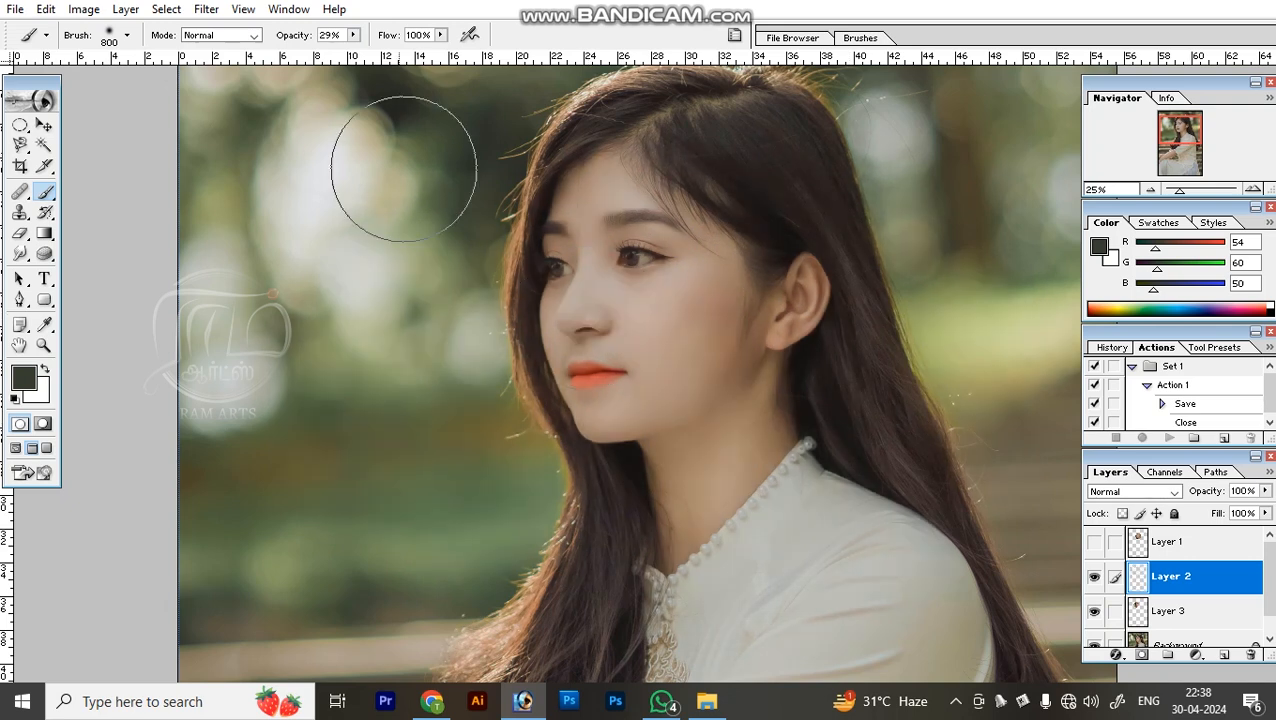
Set the Brush flow to 52%, try a stroke from the cheek down over the hair, and undo back to the painted Layer 4.
click(440, 35)
drag(441, 52, 397, 54)
mouse_move(648, 396)
mouse_down()
mouse_move(656, 360)
mouse_move(811, 238)
mouse_move(721, 190)
mouse_move(526, 230)
mouse_move(448, 445)
mouse_move(275, 534)
mouse_move(332, 336)
mouse_move(354, 304)
mouse_move(380, 596)
mouse_move(793, 443)
mouse_move(570, 649)
mouse_up()
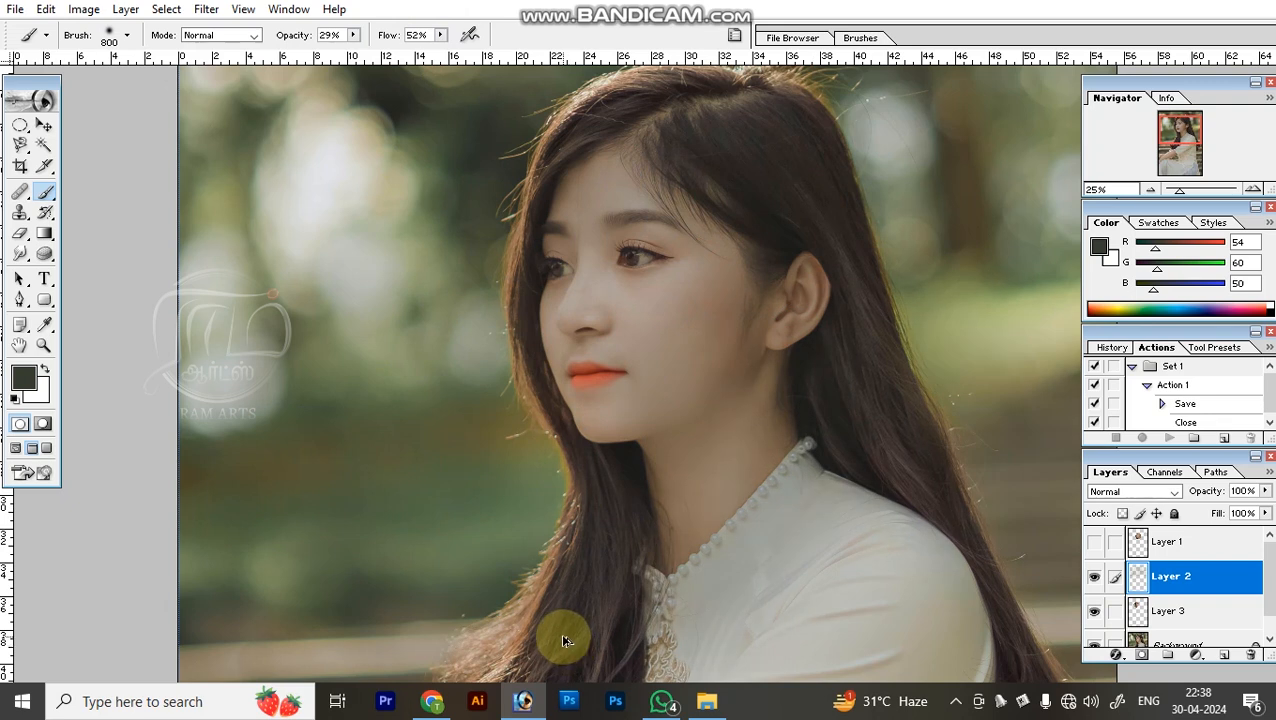
key(ctrl+z)
key(ctrl+shift+z)
key(ctrl+shift+z)
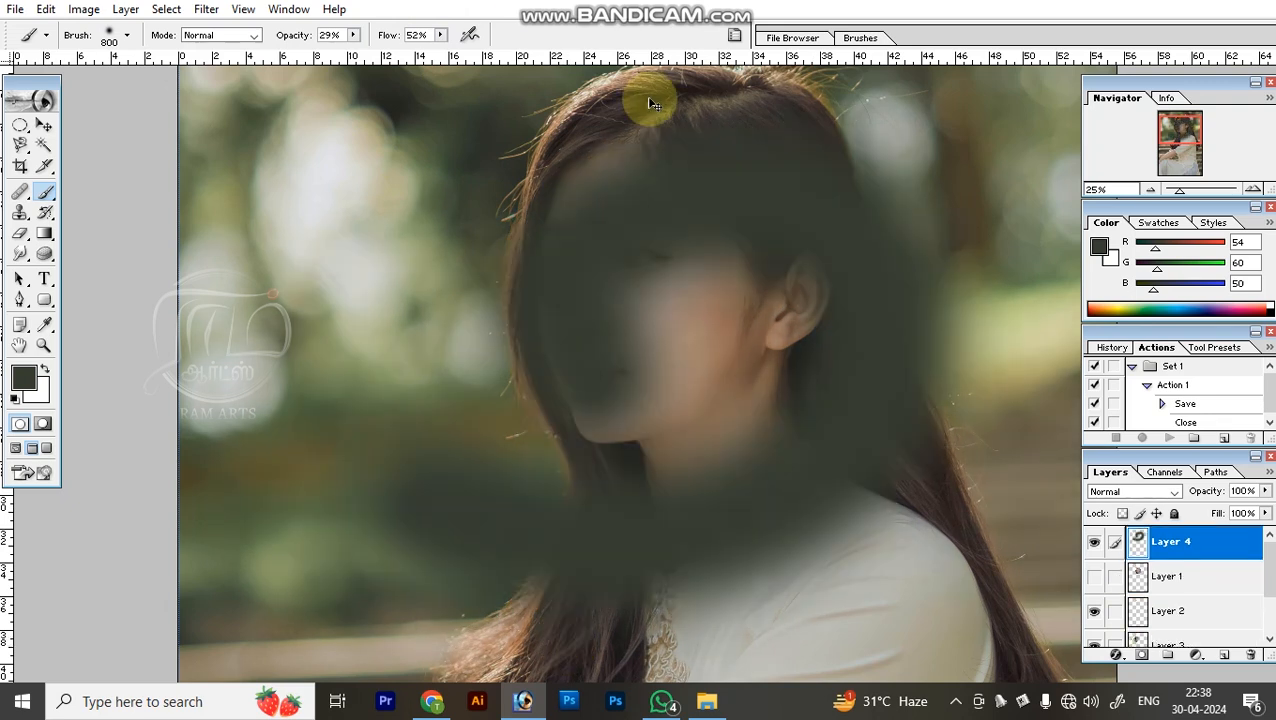
Remove the restored Layer 4 with its dark brush stroke.
key(alt+l)
key(l)
key(l)
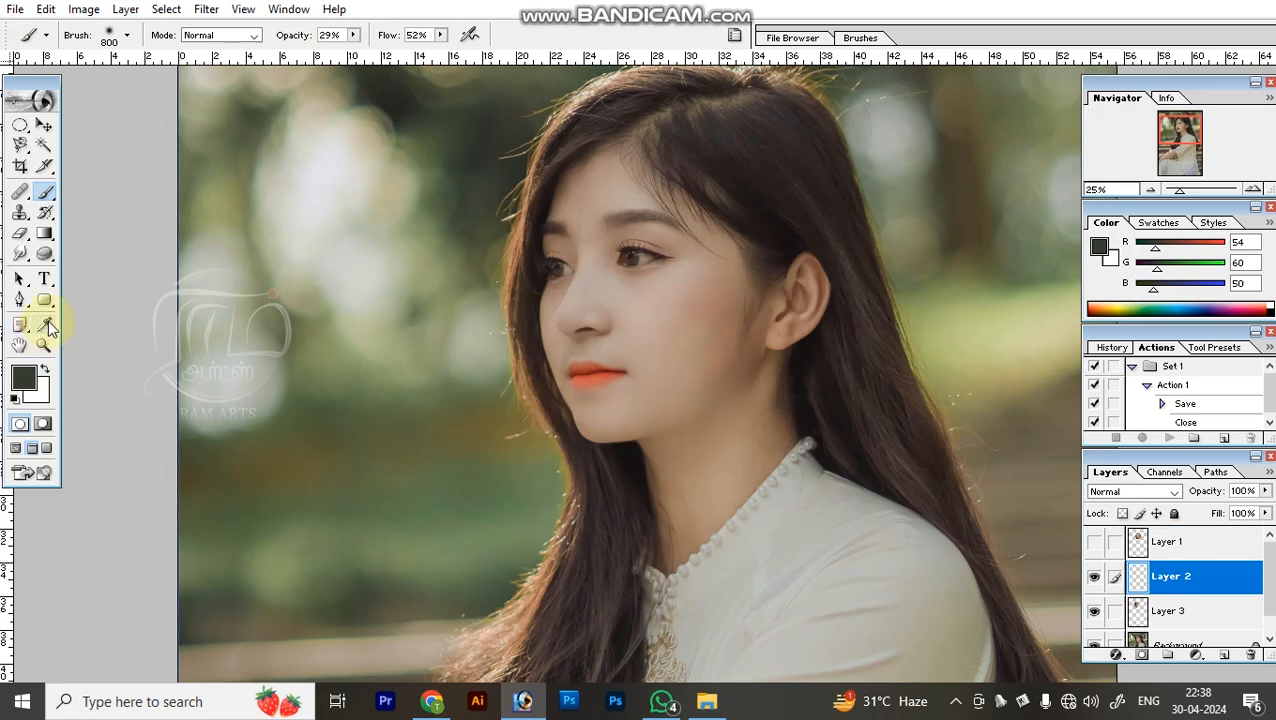
Review the Type tool's font and size options, set right alignment, and change the text colour to green (R 102, G 255, B 0).
click(39, 284)
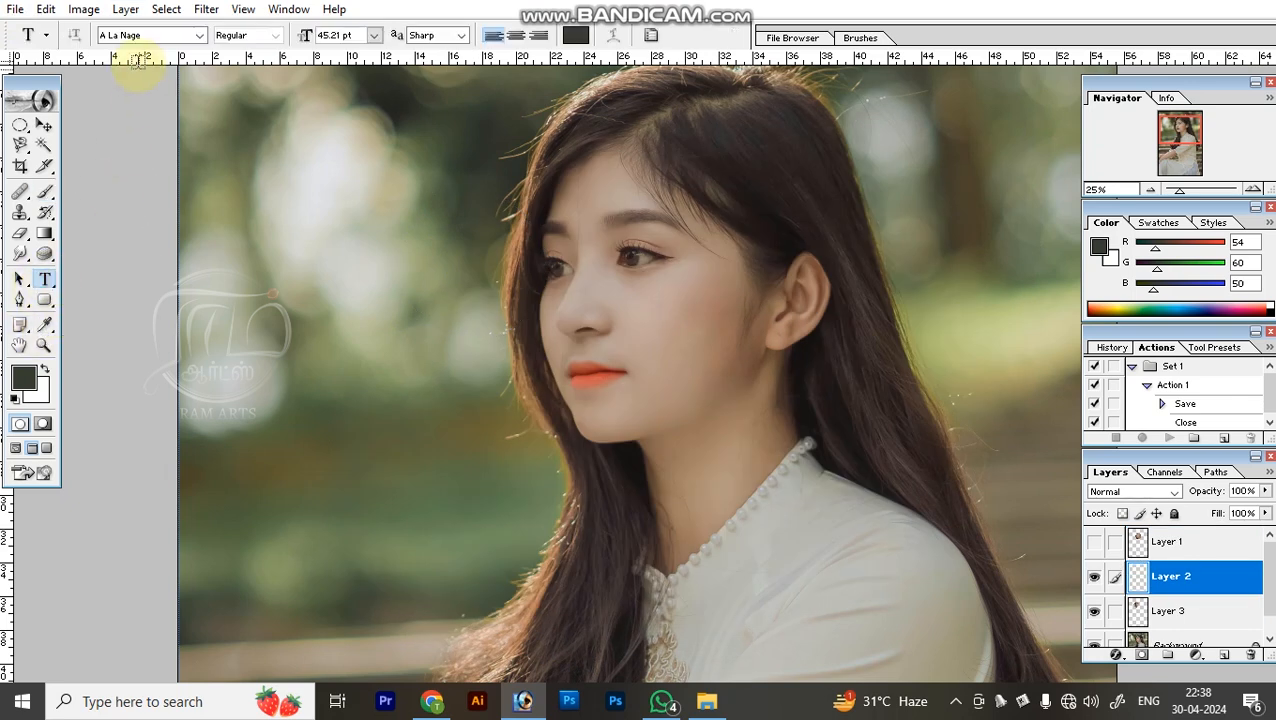
click(199, 35)
click(199, 35)
click(373, 35)
click(373, 35)
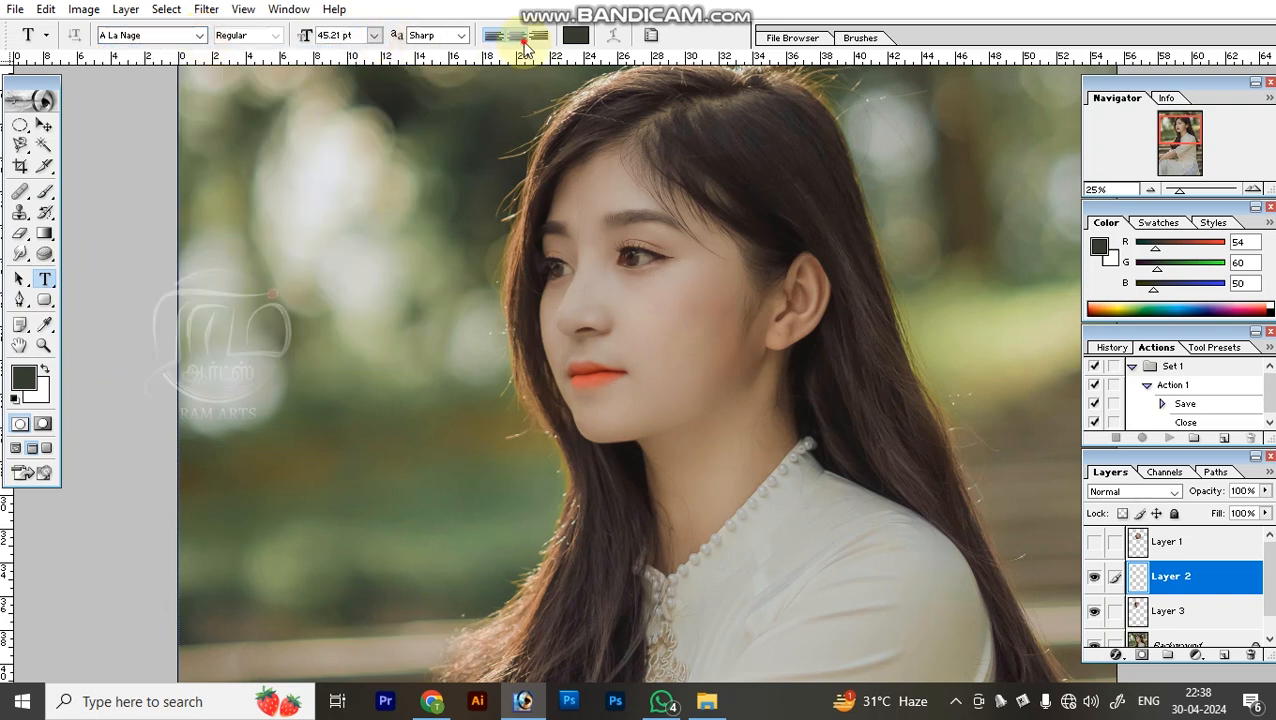
click(575, 35)
drag(941, 169, 988, 106)
key(Return)
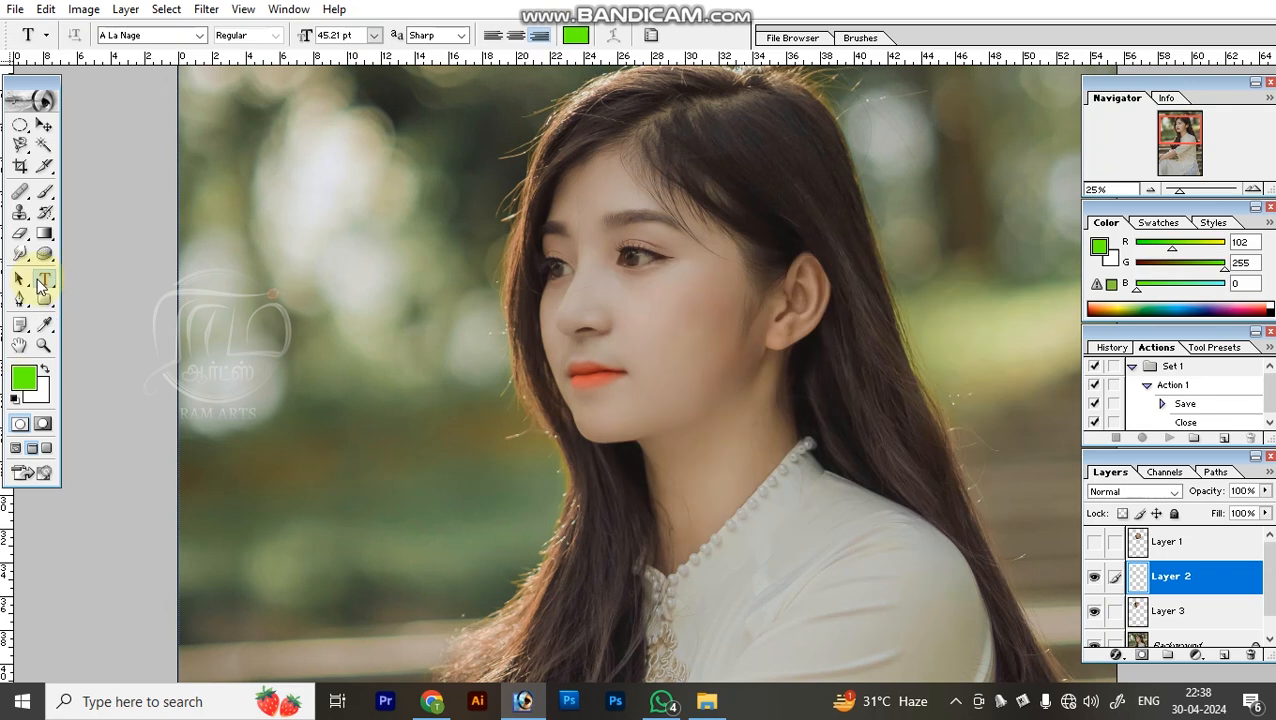
Examine and compare the options of the Pen tool and the Rounded Rectangle tool.
click(17, 302)
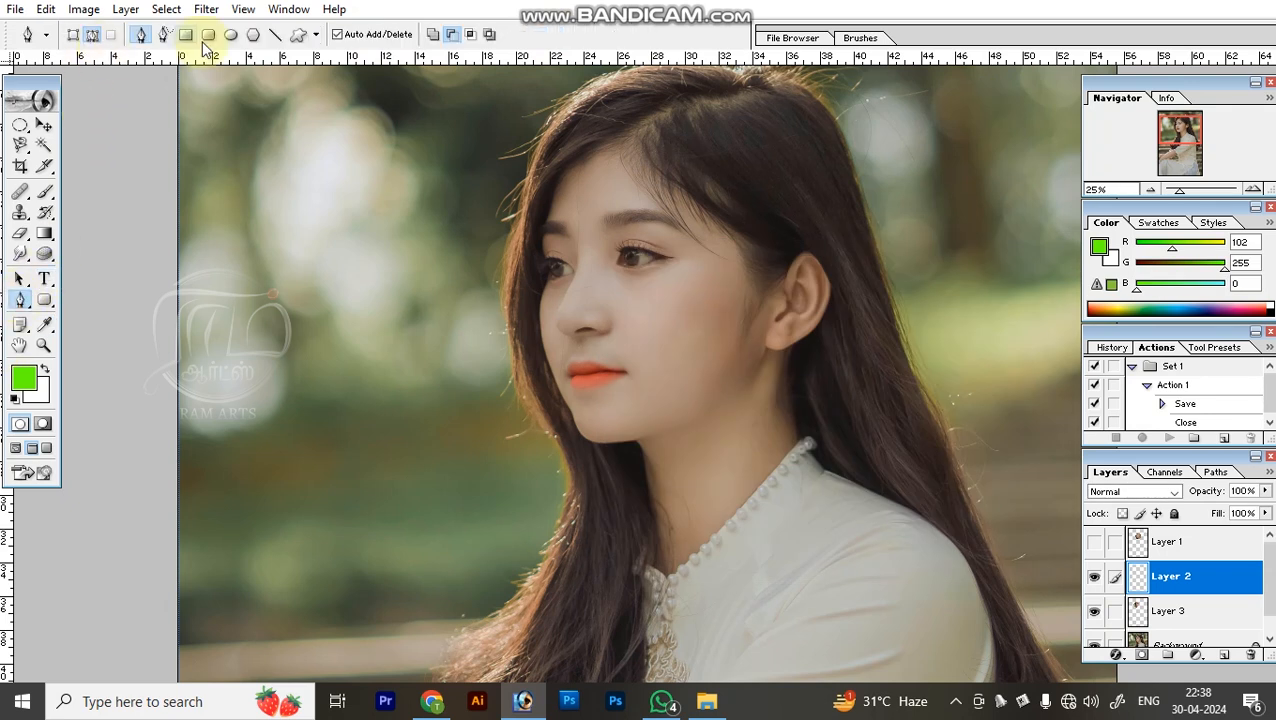
click(42, 302)
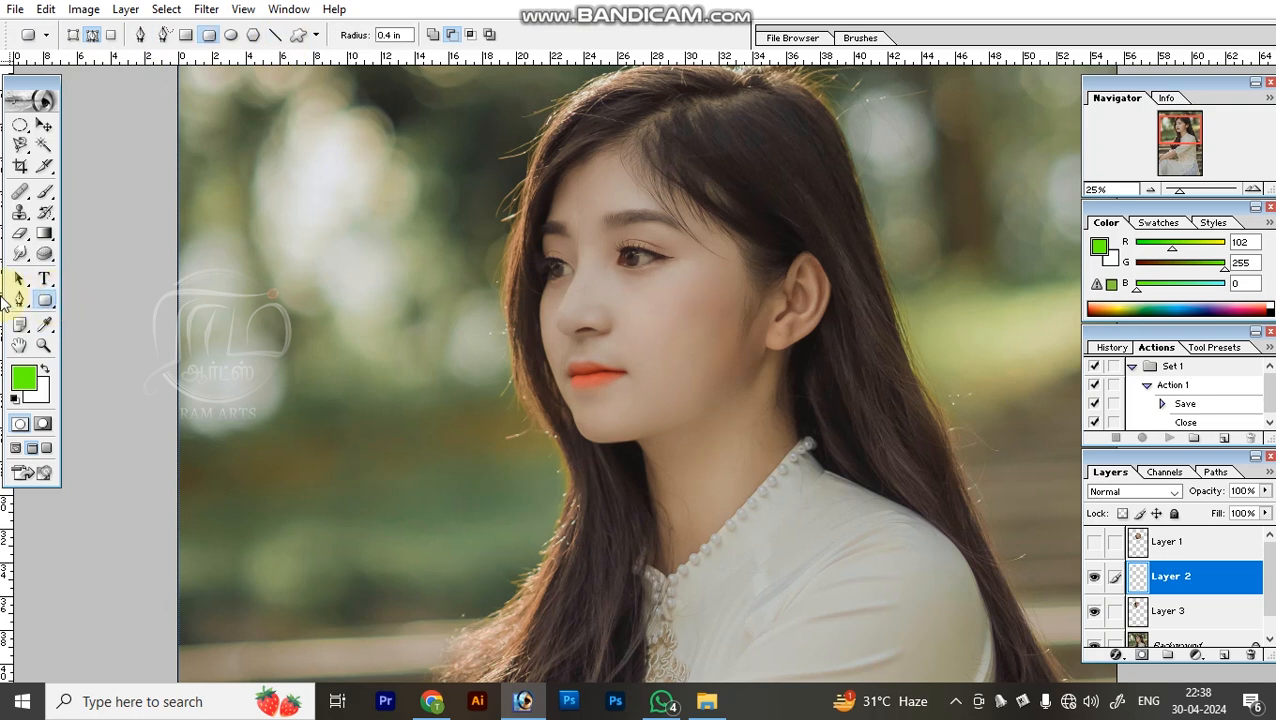
click(22, 300)
click(42, 302)
click(20, 300)
click(42, 303)
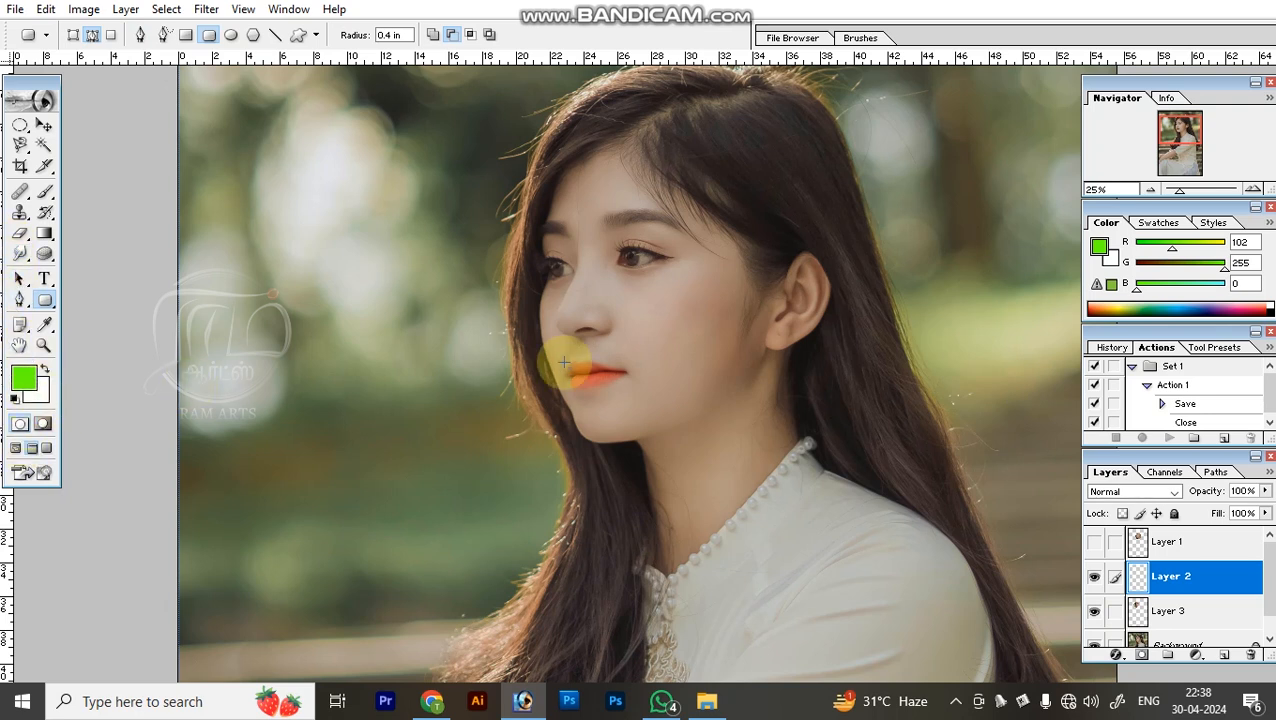
Merge Layer 3, Layer 2 and Layer 1 into the Background layer.
click(1170, 609)
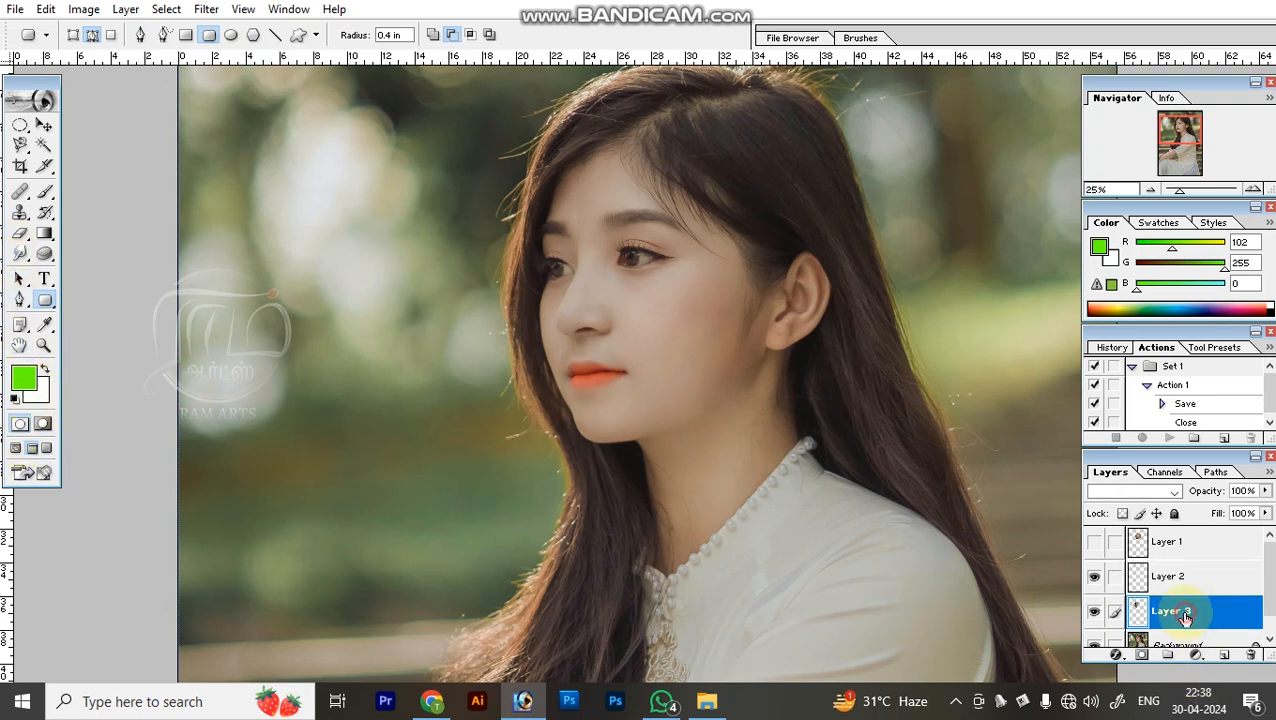
key(alt+l)
key(e)
click(1173, 579)
key(alt+l)
key(e)
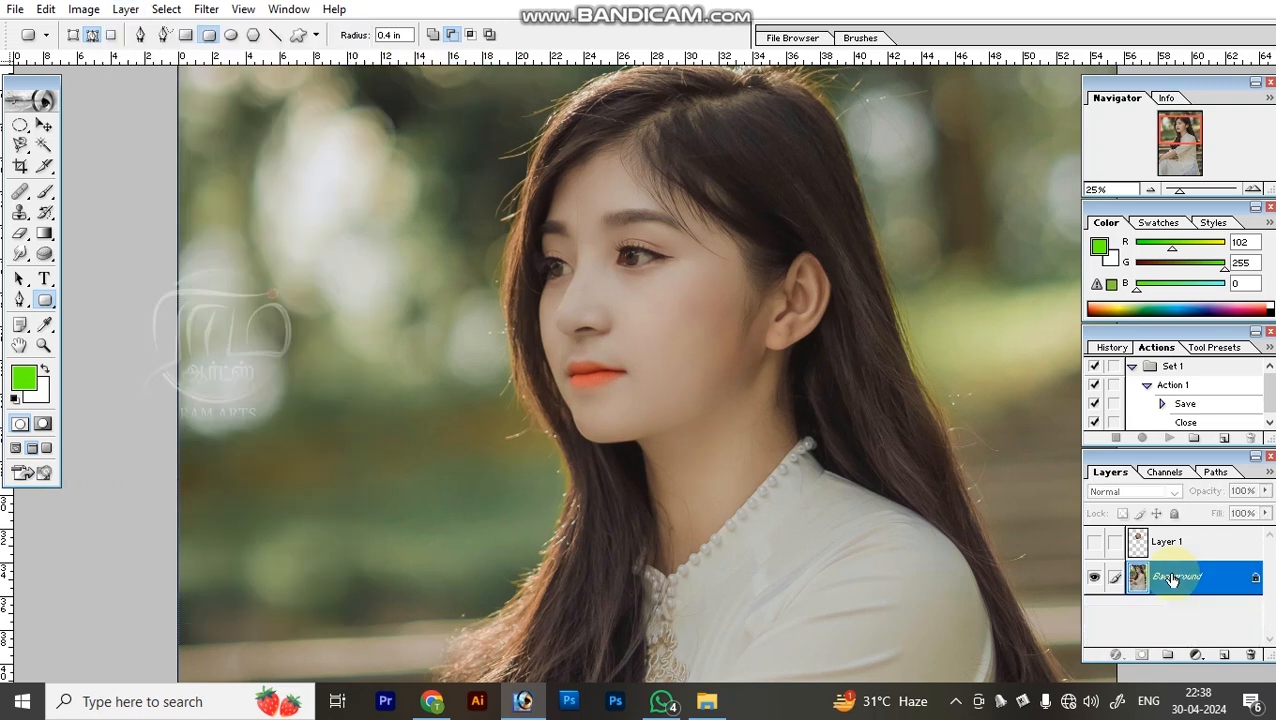
click(1186, 552)
key(alt+l)
key(e)
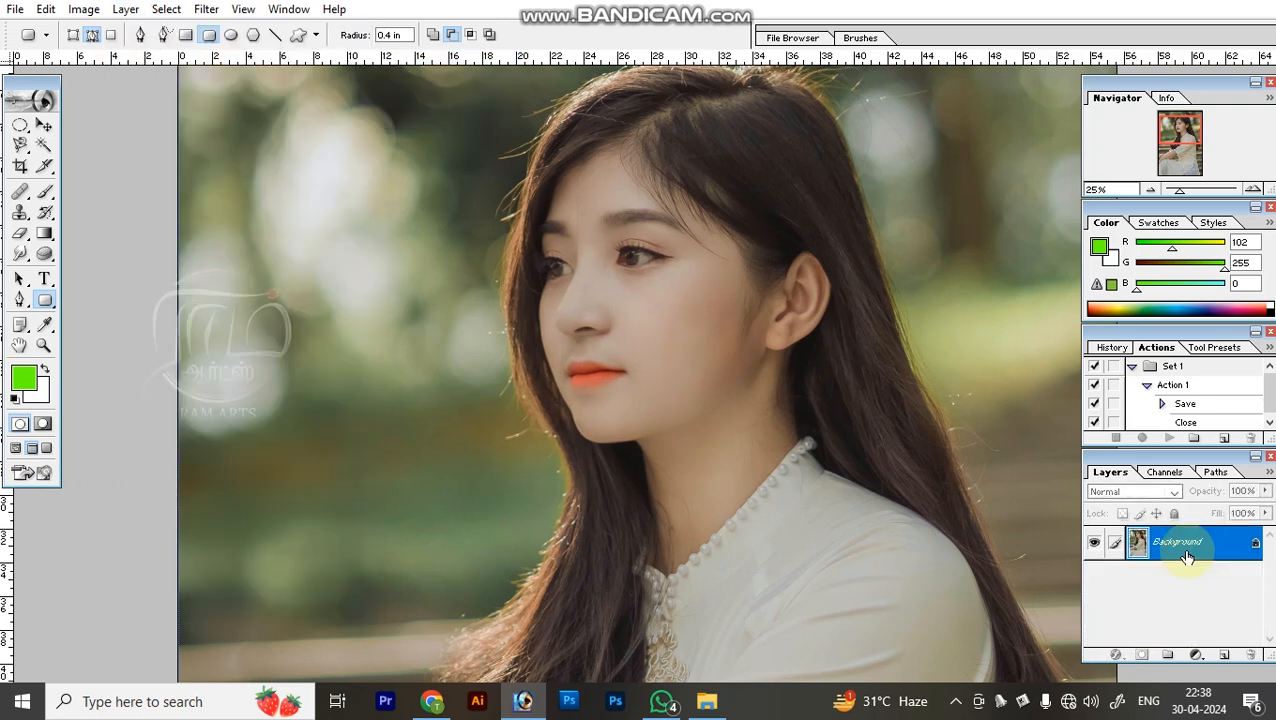
Enter Quick Mask mode and set the Brush opacity and flow to 100%.
click(42, 426)
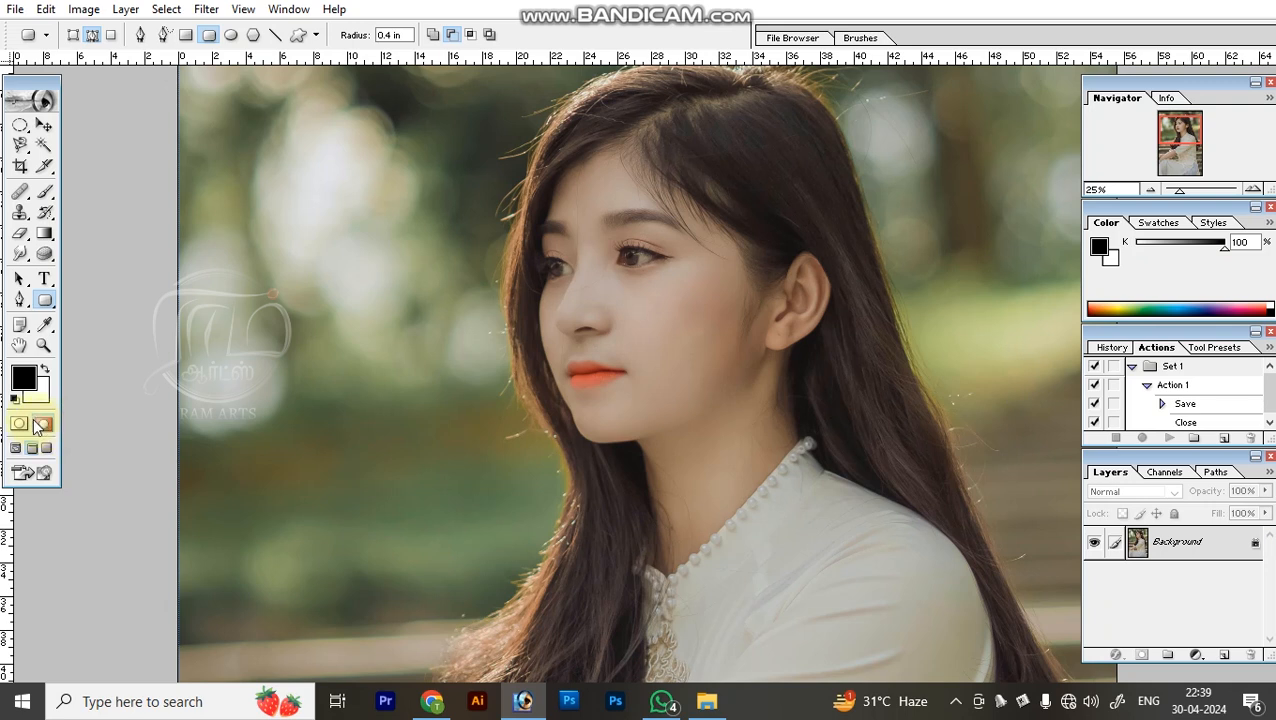
key(b)
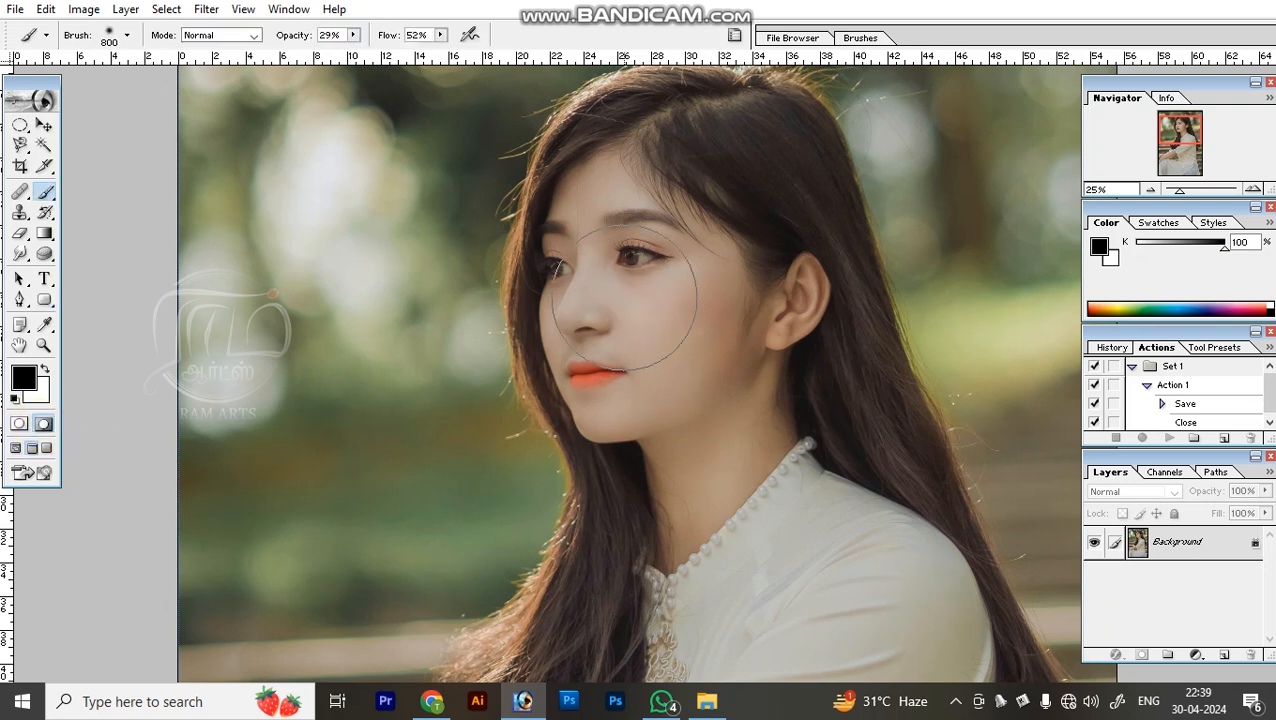
key(v)
mouse_move(612, 359)
mouse_down()
mouse_move(803, 276)
mouse_move(288, 210)
mouse_up()
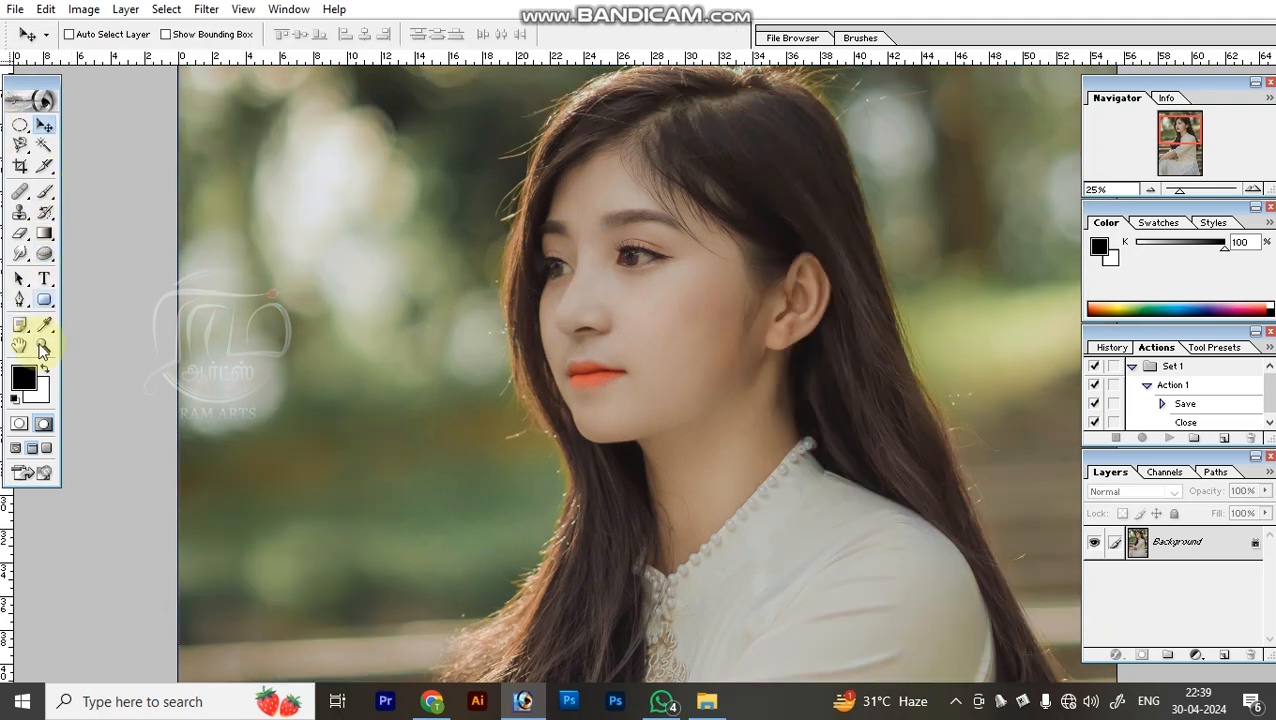
key(b)
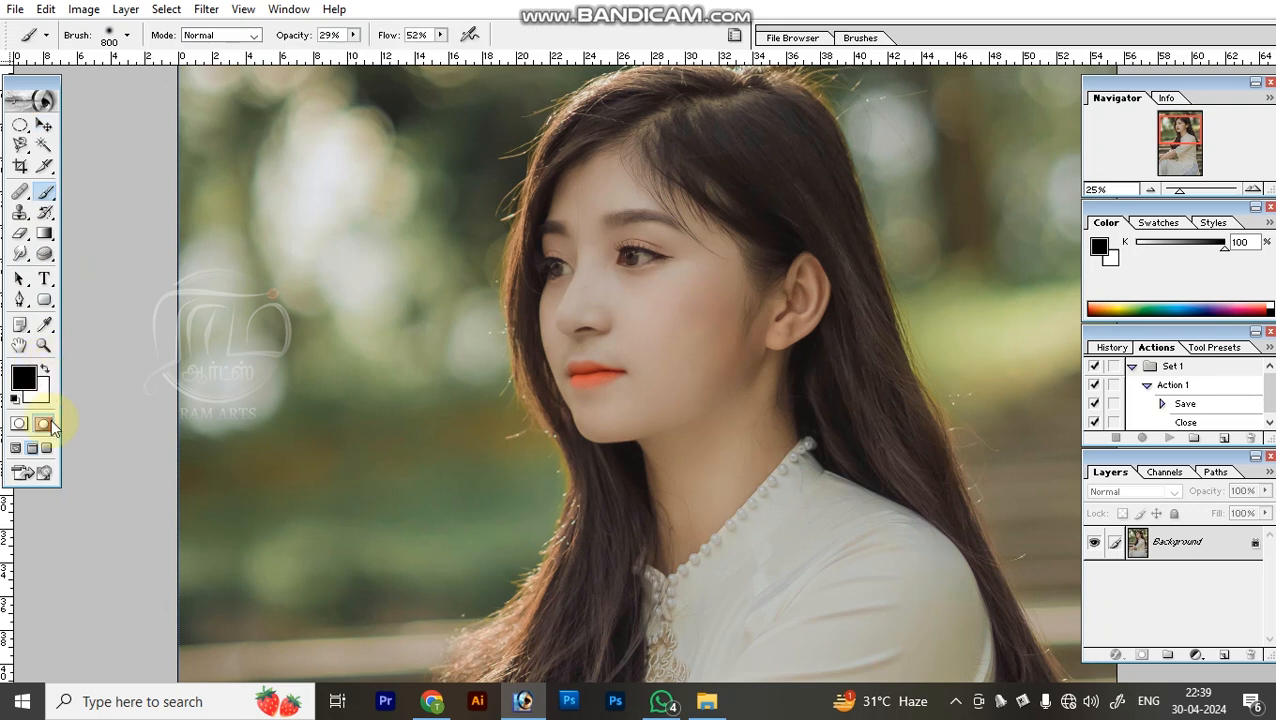
click(53, 423)
mouse_move(672, 400)
mouse_down()
mouse_move(593, 316)
mouse_move(614, 249)
mouse_up()
mouse_move(352, 35)
mouse_down()
mouse_move(356, 46)
mouse_move(490, 52)
mouse_up()
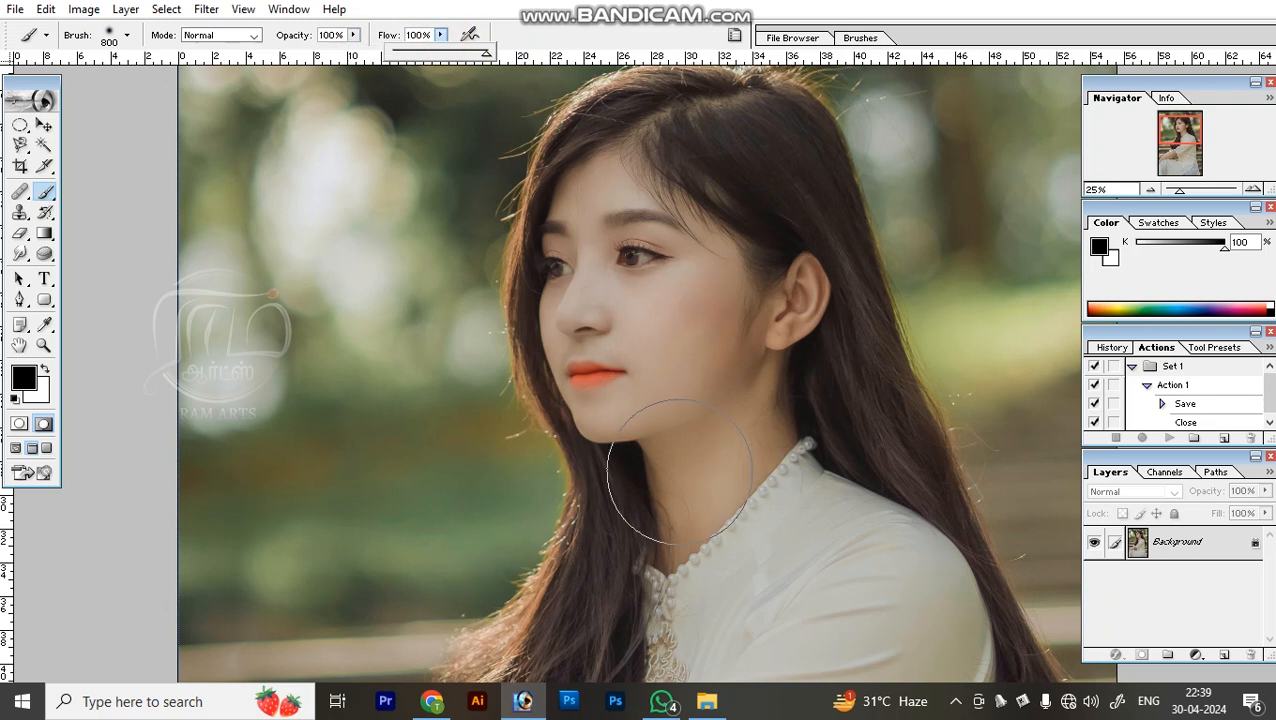
Paint a quick mask over the woman's face, ear and neck, and convert it to a selection in Standard mode.
mouse_move(695, 512)
mouse_down()
mouse_move(594, 370)
mouse_move(581, 321)
mouse_move(588, 254)
mouse_move(638, 212)
mouse_move(678, 238)
mouse_move(716, 334)
mouse_move(723, 414)
mouse_move(707, 468)
mouse_move(760, 351)
mouse_move(726, 255)
mouse_move(613, 280)
mouse_move(657, 538)
mouse_move(668, 500)
mouse_up()
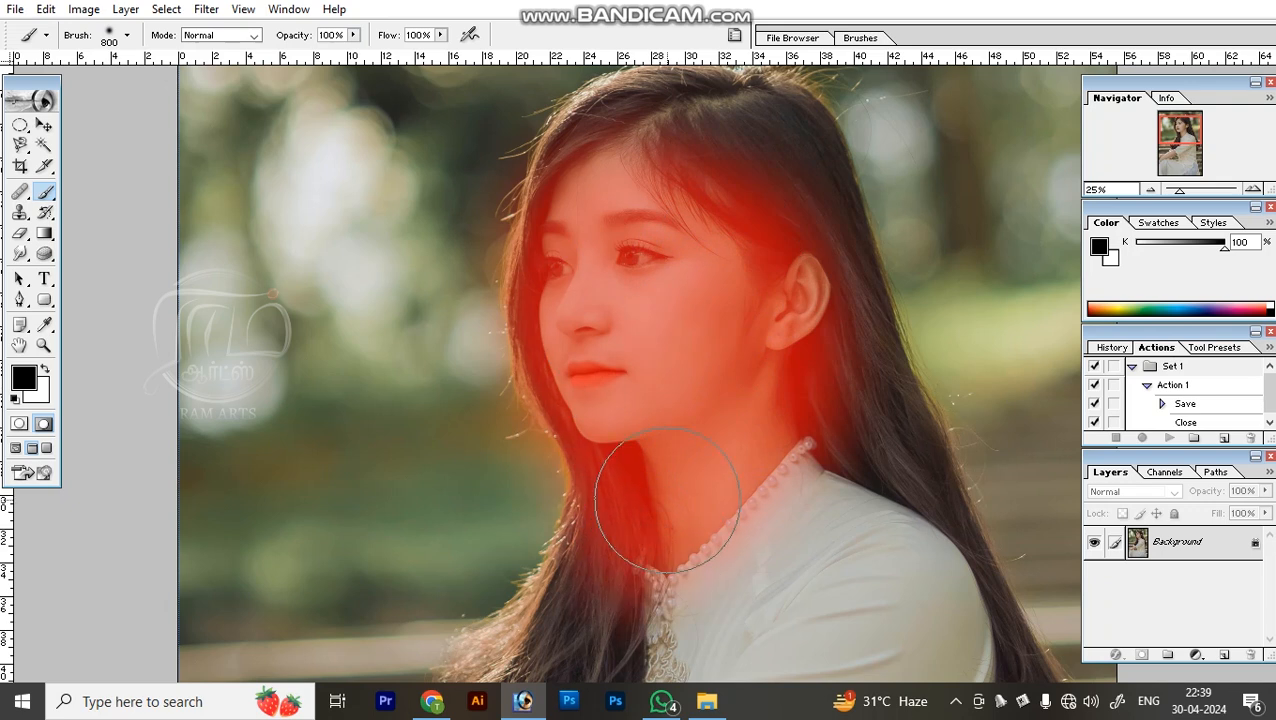
click(19, 423)
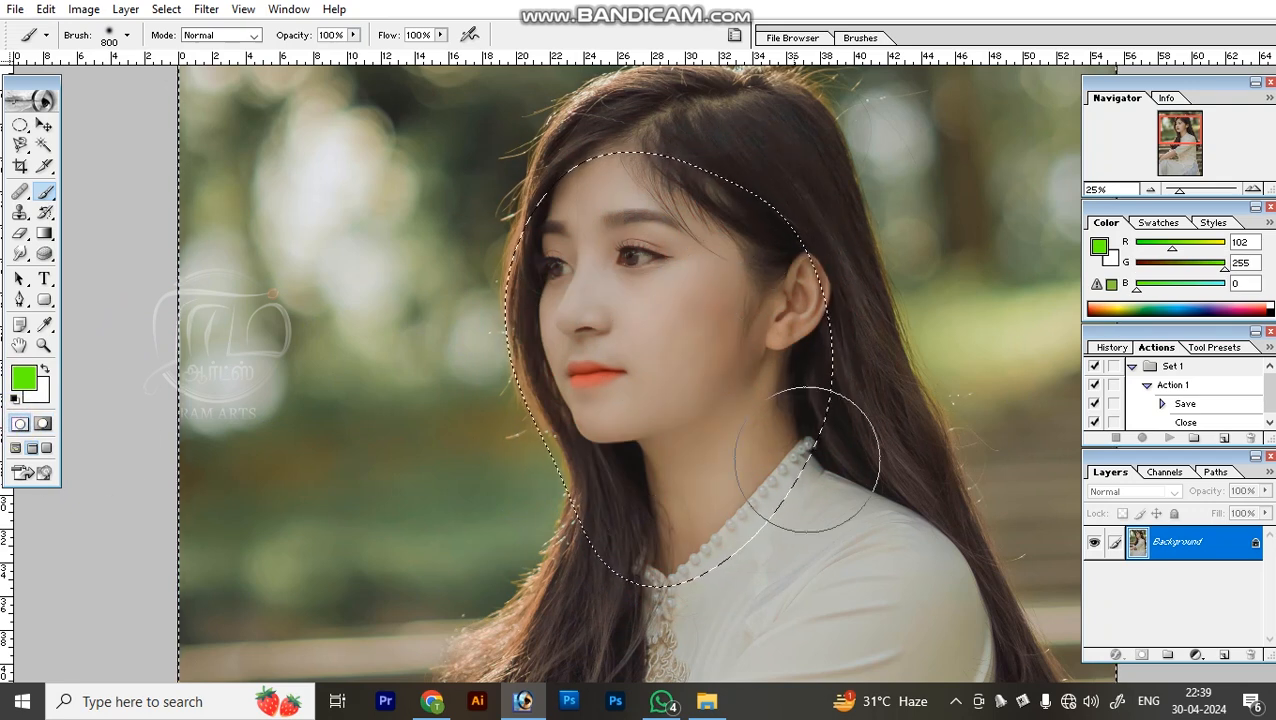
key(ctrl+minus)
key(ctrl+minus)
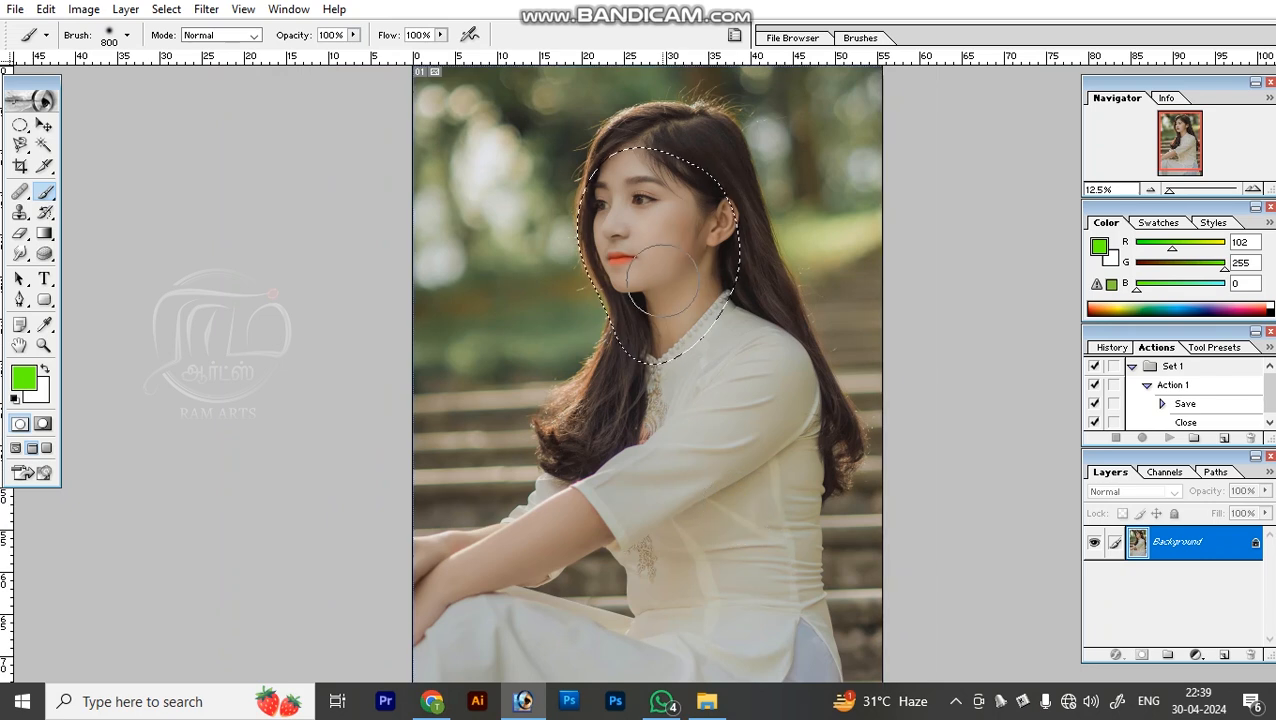
Feather the mask selection and invert it to select the face and neck area.
key(ctrl+alt+d)
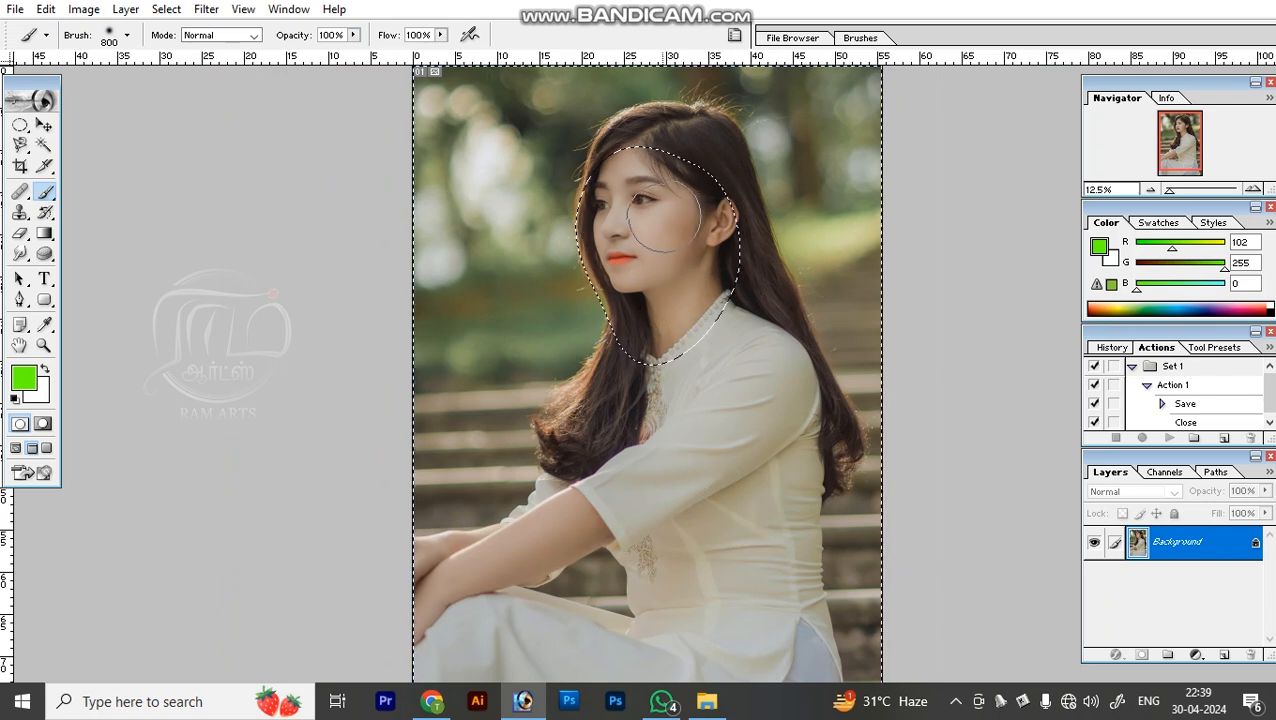
key(m)
right_click(670, 258)
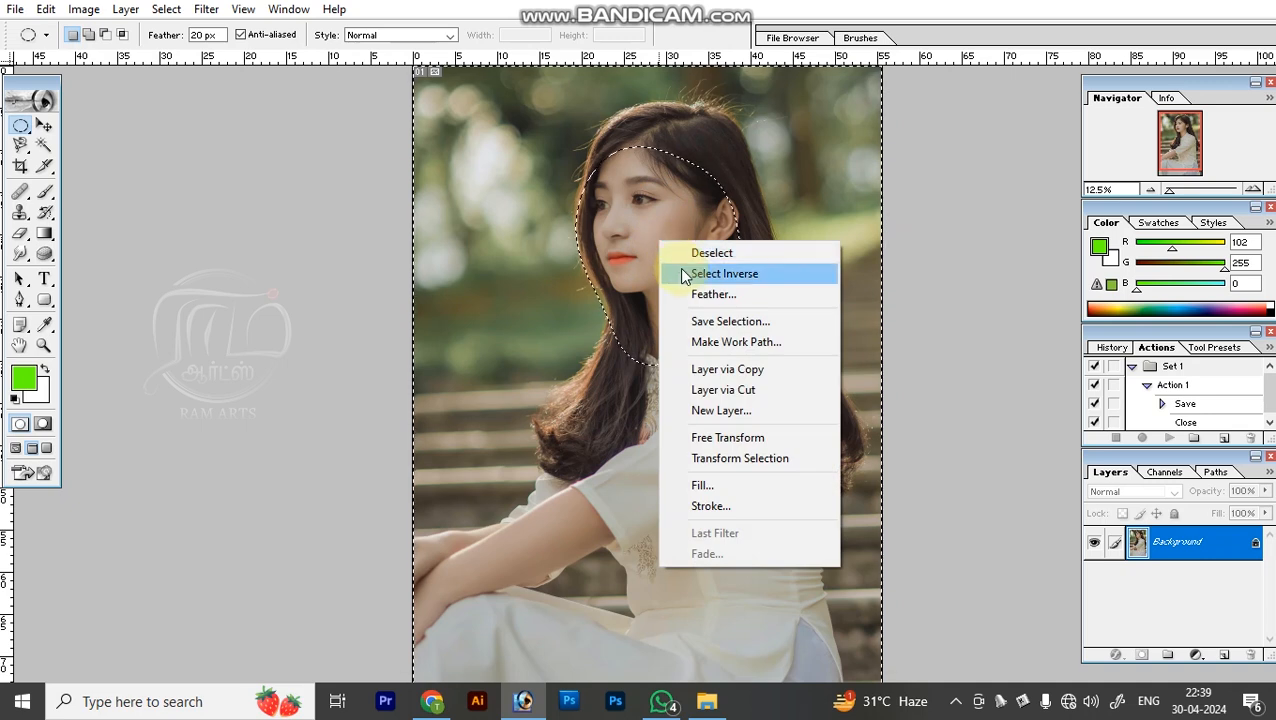
click(679, 273)
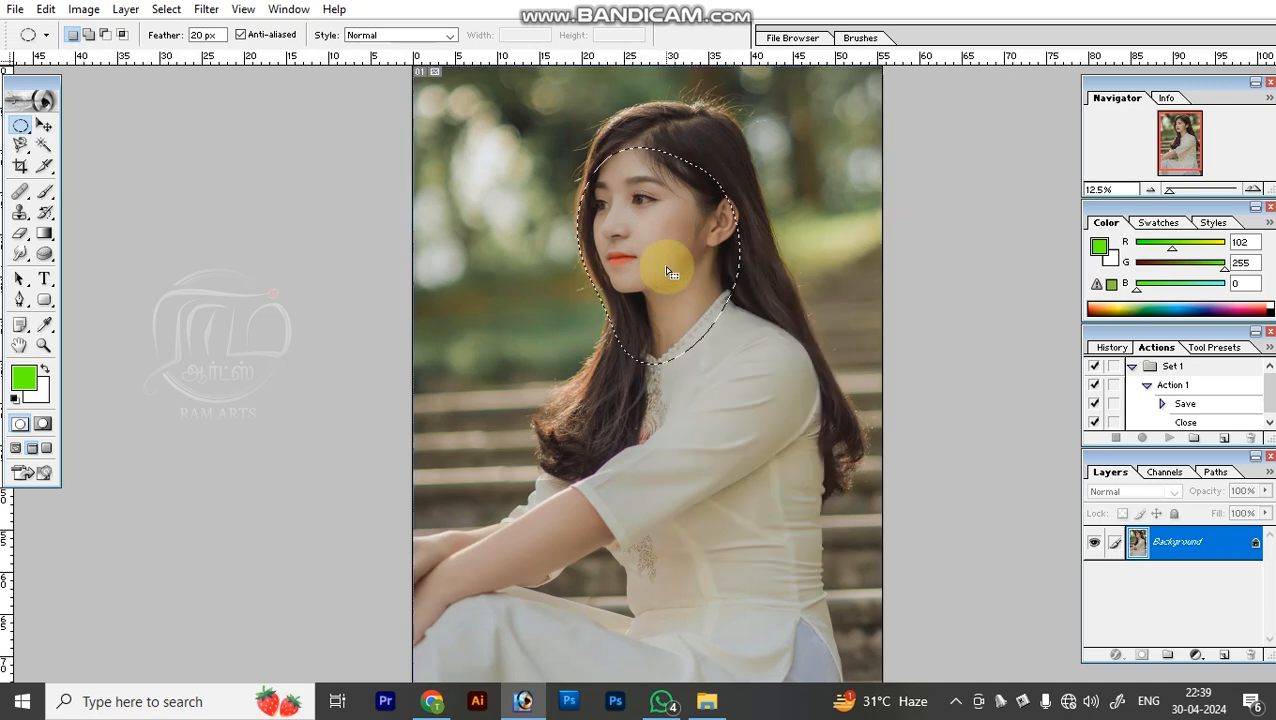
Adjust the tones of the selected face and neck with Curves to strengthen the contrast, and deselect the area.
key(z)
click(637, 212)
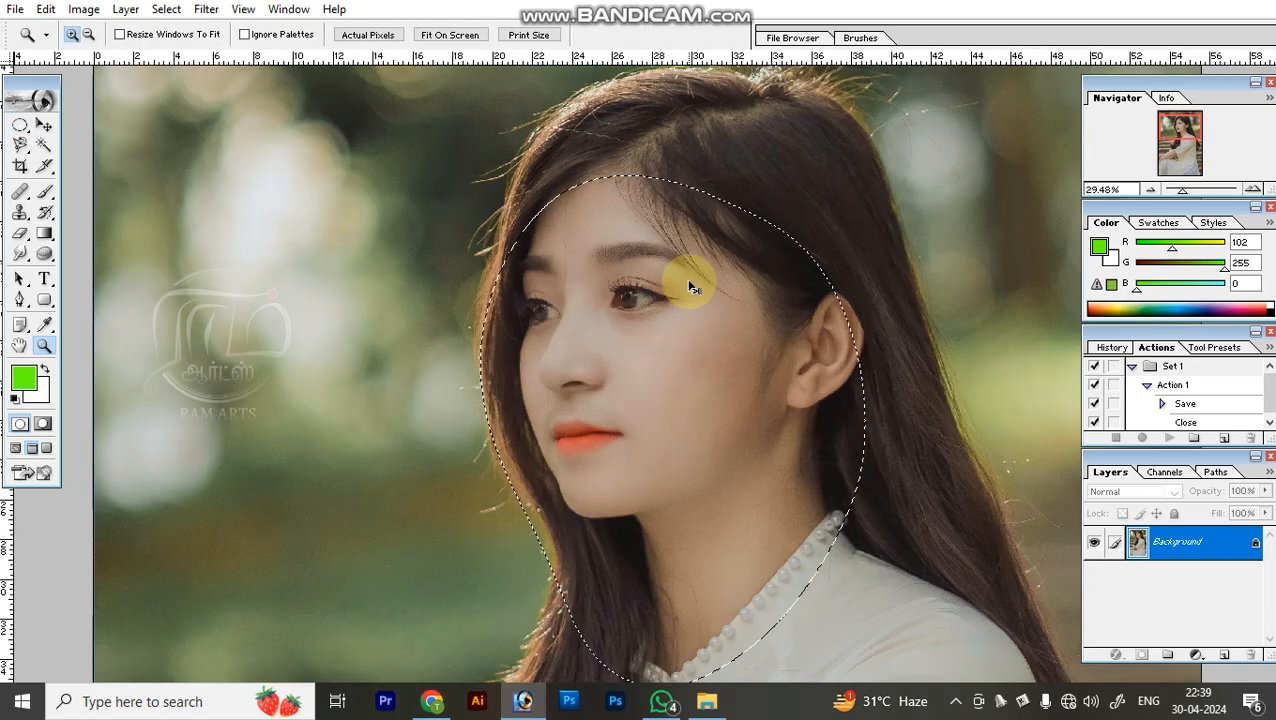
key(ctrl+m)
mouse_move(1030, 292)
mouse_down()
mouse_move(1002, 270)
mouse_move(1013, 292)
mouse_up()
mouse_move(948, 367)
mouse_down()
mouse_move(960, 373)
mouse_move(948, 374)
mouse_up()
key(Return)
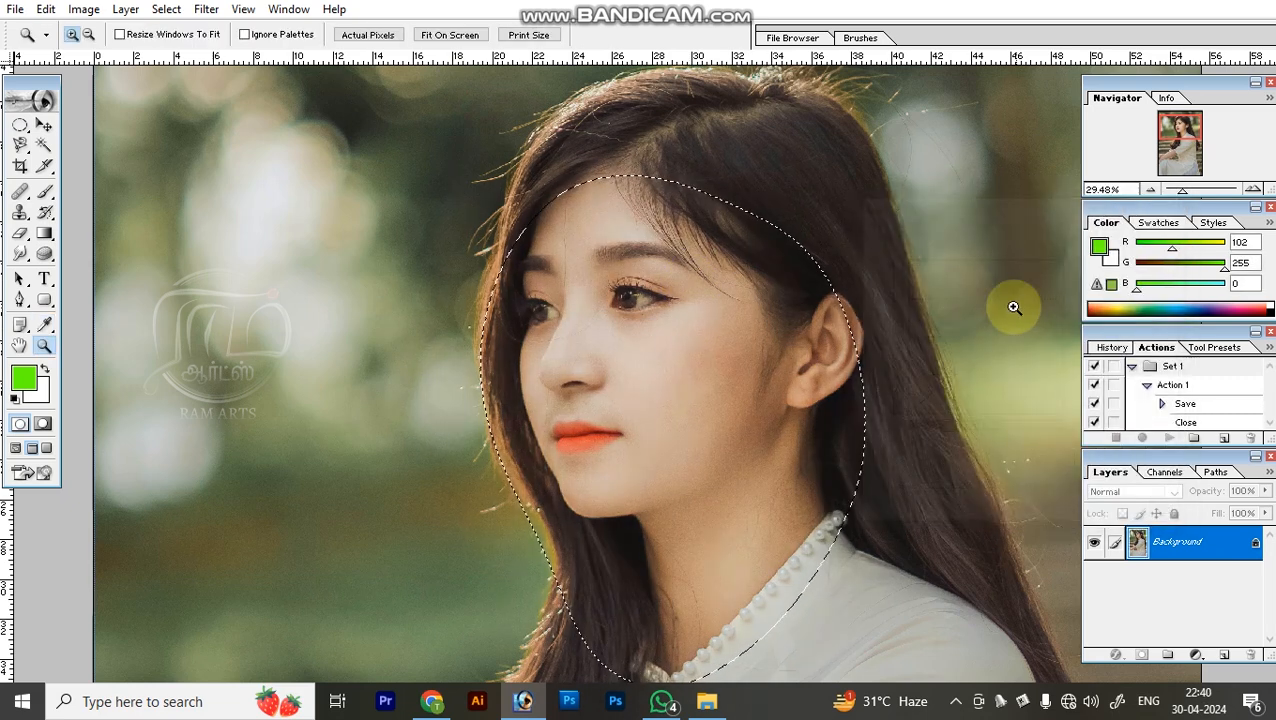
key(ctrl+0)
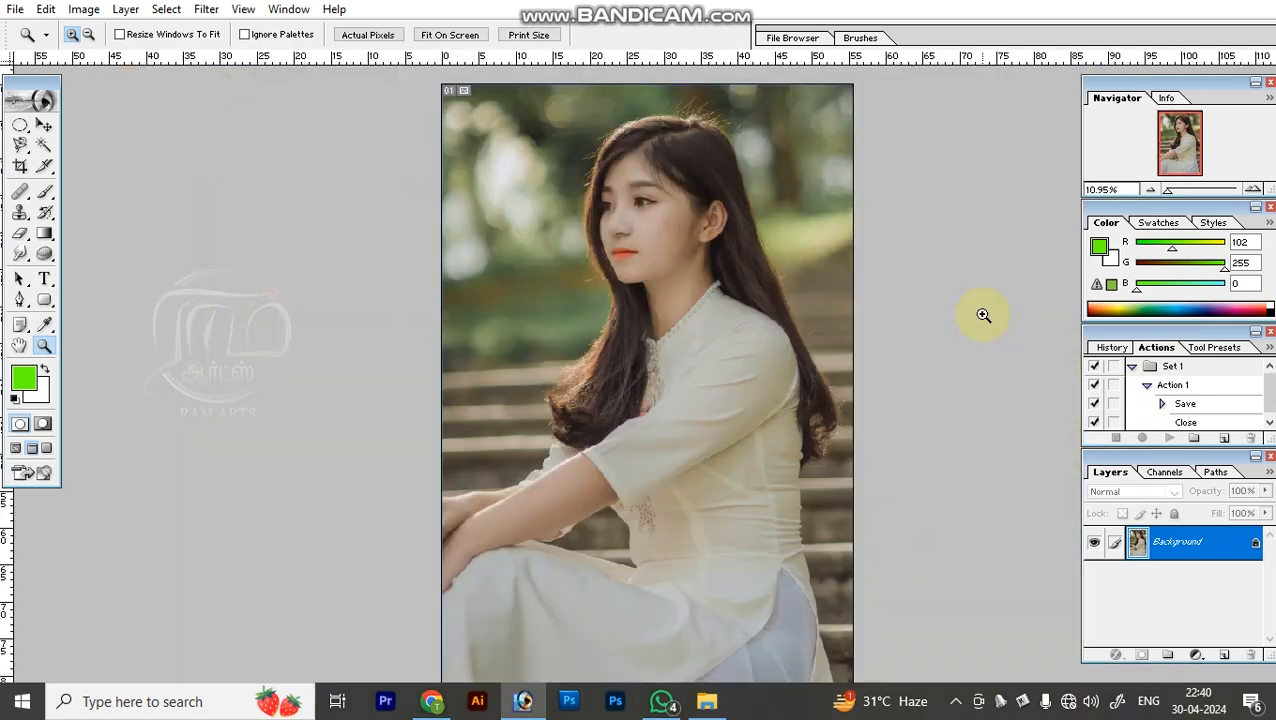